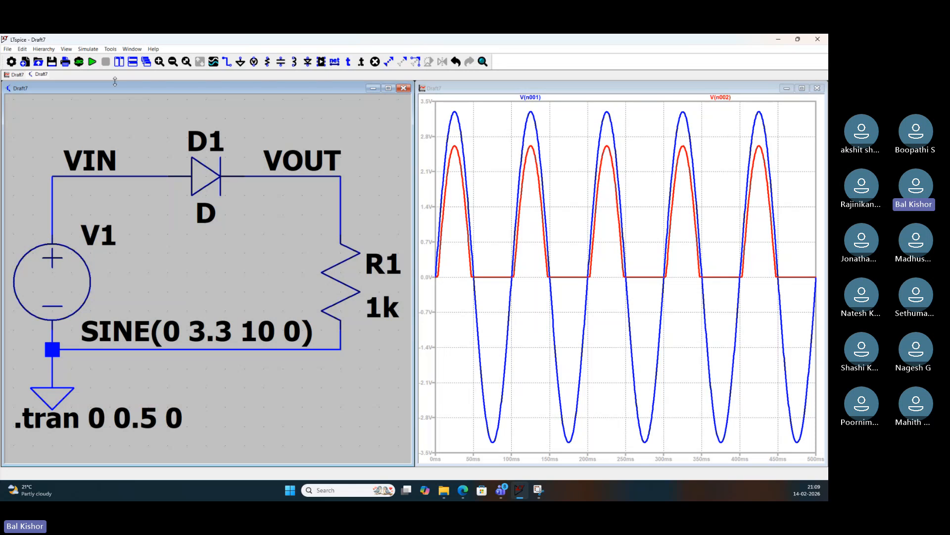
Run the transient simulation and plot the voltages at the VIN and VOUT nodes
{"action": "left_click", "coordinate": [92, 61]}
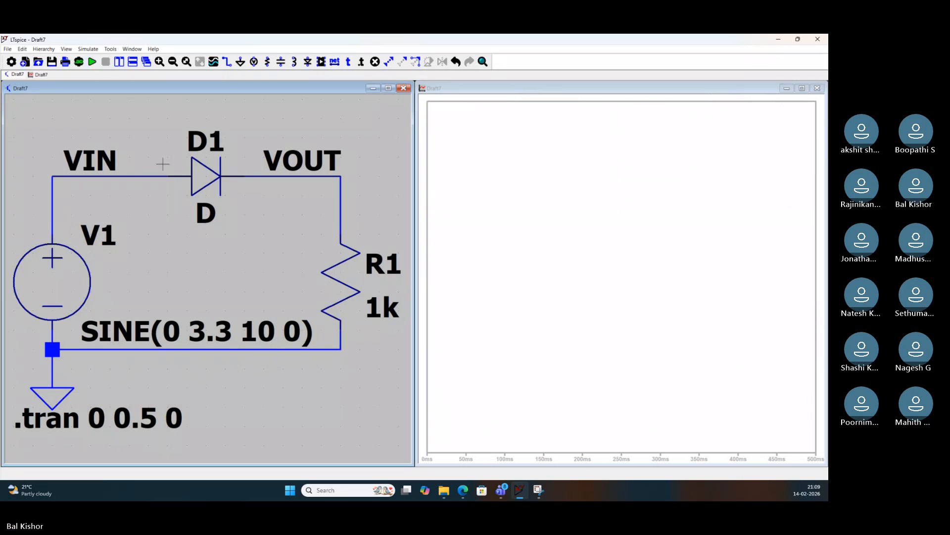
{"action": "left_click", "coordinate": [126, 175]}
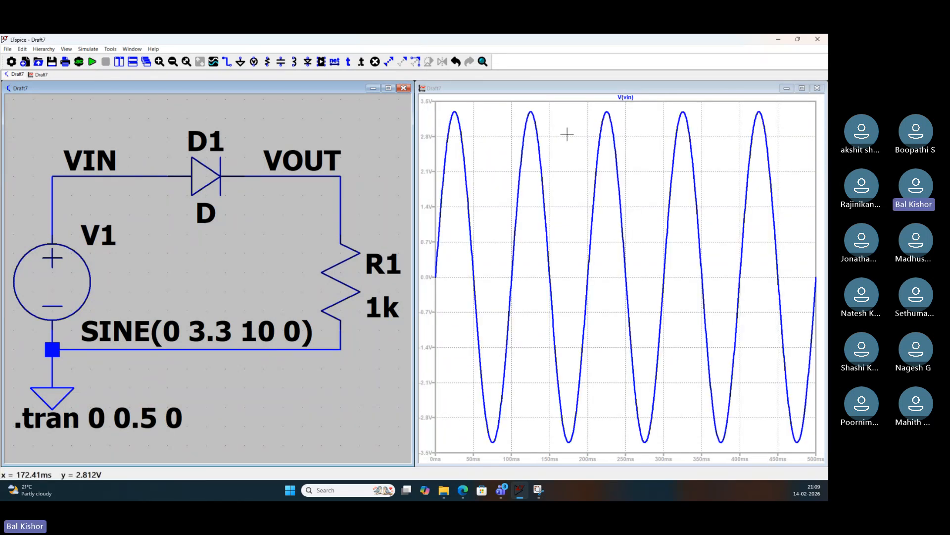
{"action": "left_click", "coordinate": [341, 173]}
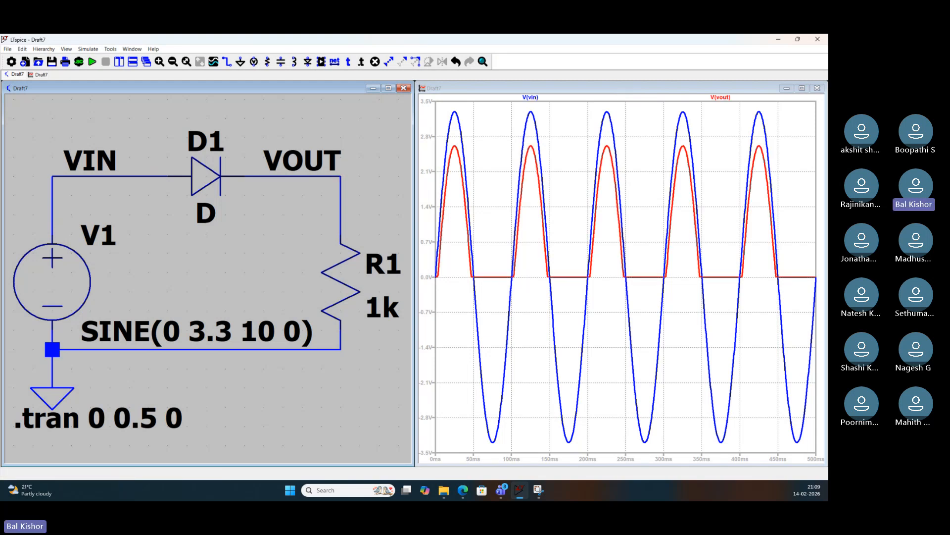
{"action": "key", "text": "alt+Tab"}
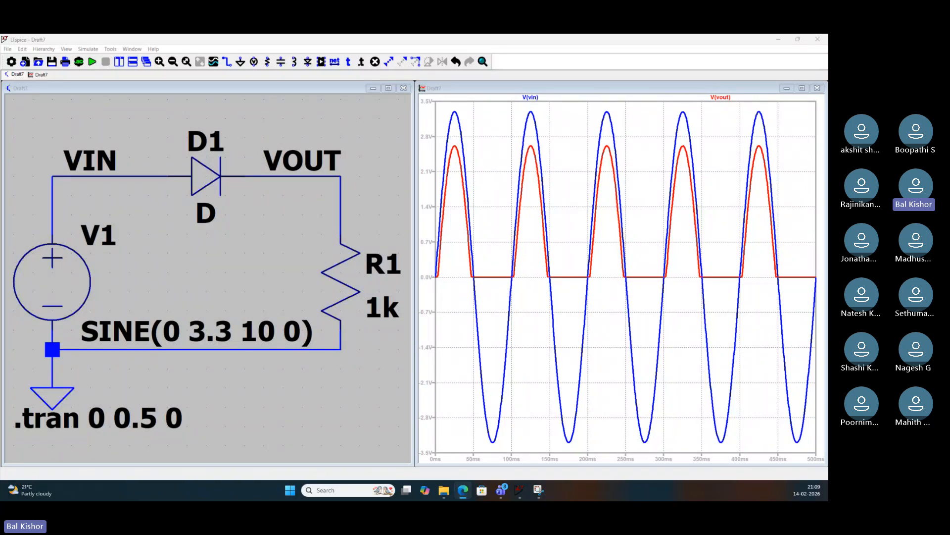
{"action": "left_click", "coordinate": [206, 272]}
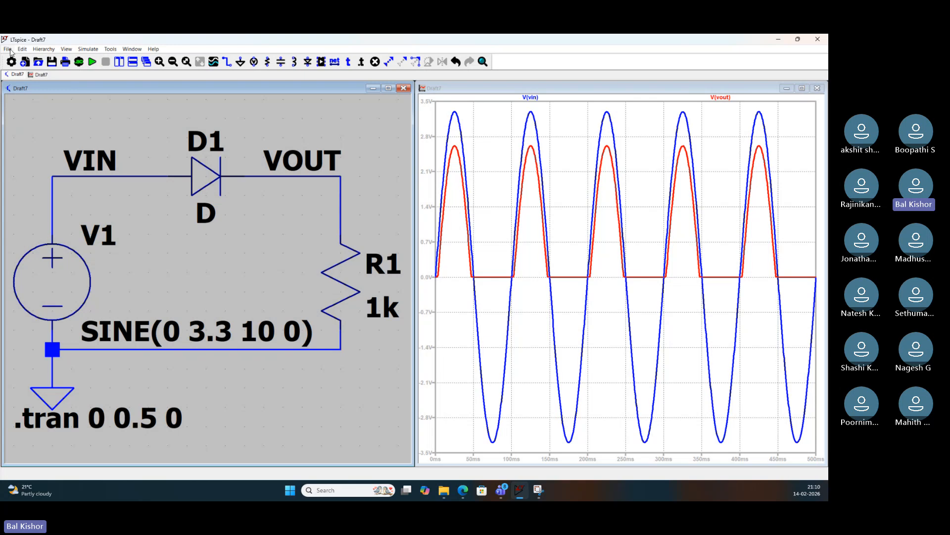
Save the schematic under the new name Diode_CKT in the LTspice documents folder
{"action": "left_click", "coordinate": [8, 49]}
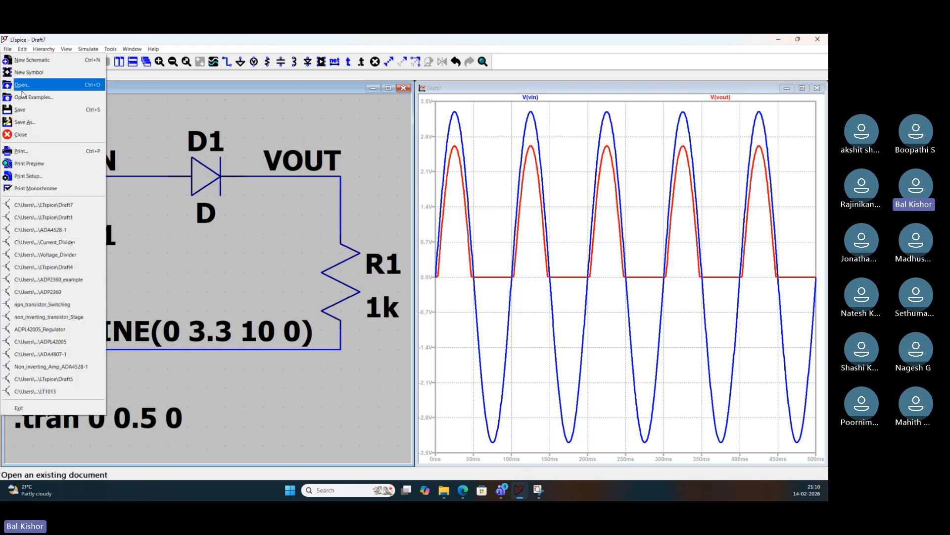
{"action": "left_click", "coordinate": [24, 123]}
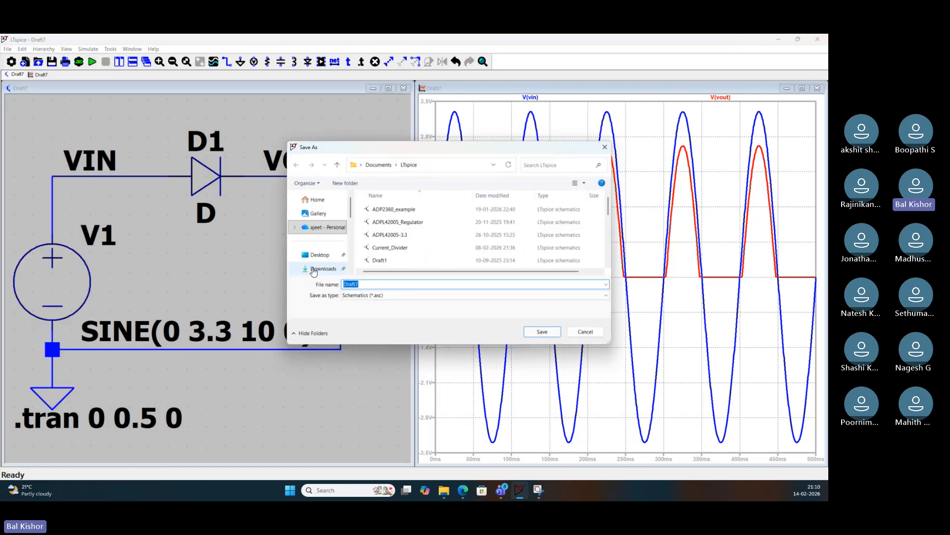
{"action": "type", "text": "D"}
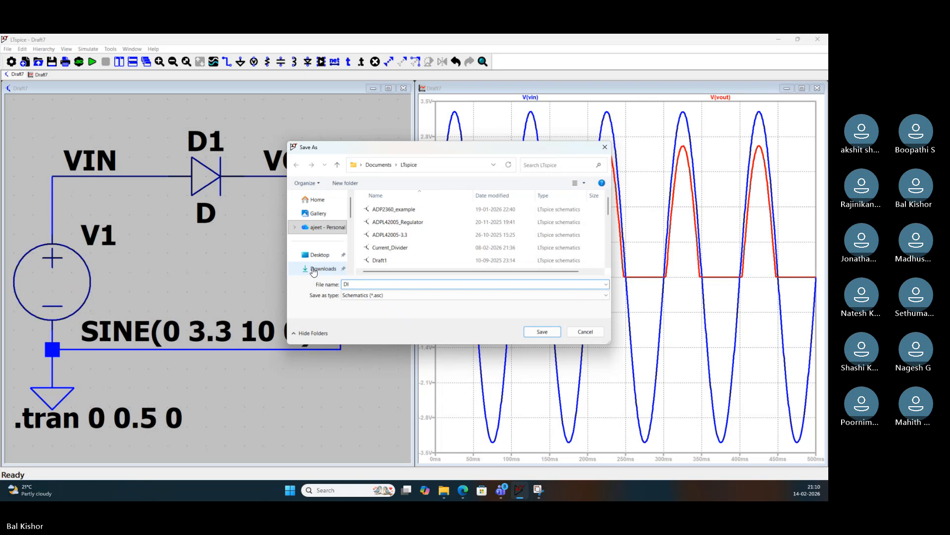
{"action": "type", "text": "iode"}
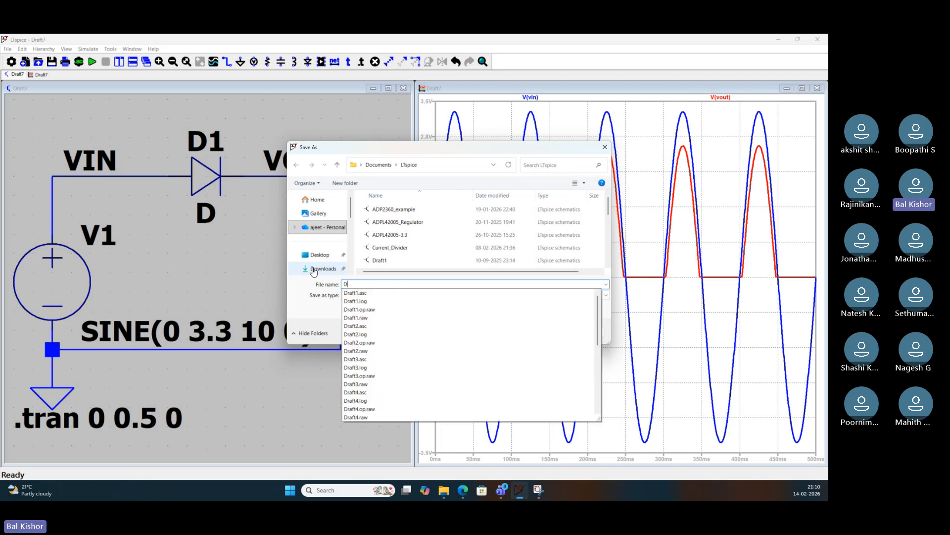
{"action": "type", "text": "_CKT"}
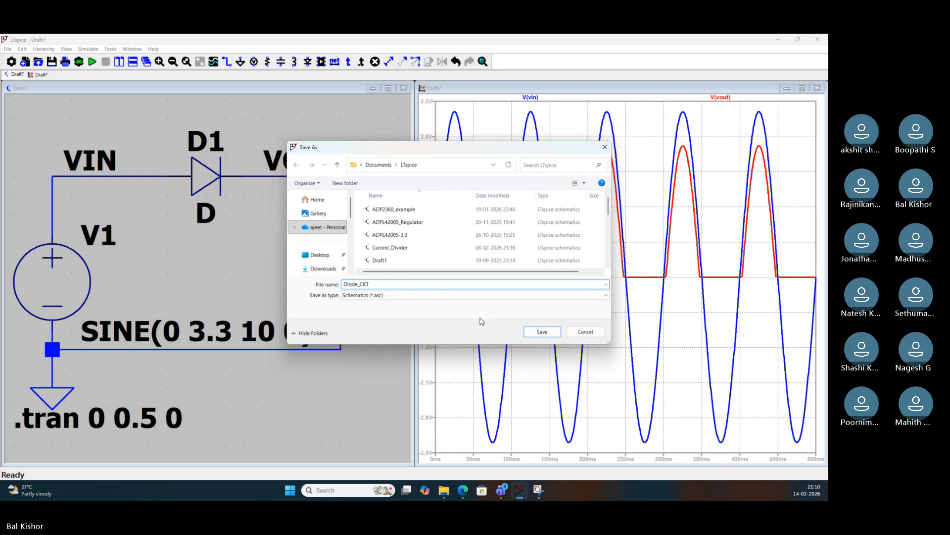
{"action": "left_click", "coordinate": [542, 332]}
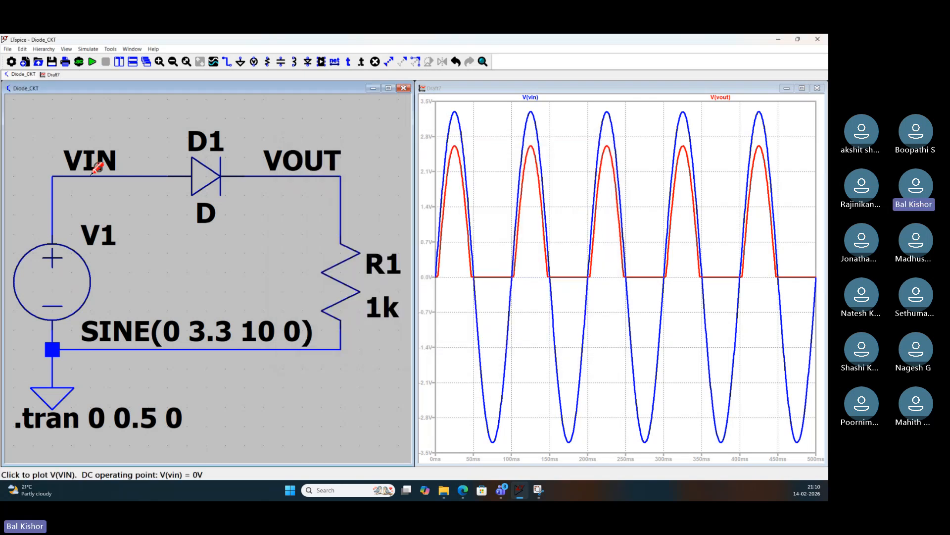
Close the Diode_CKT schematic and create a new blank schematic
{"action": "left_click", "coordinate": [404, 88]}
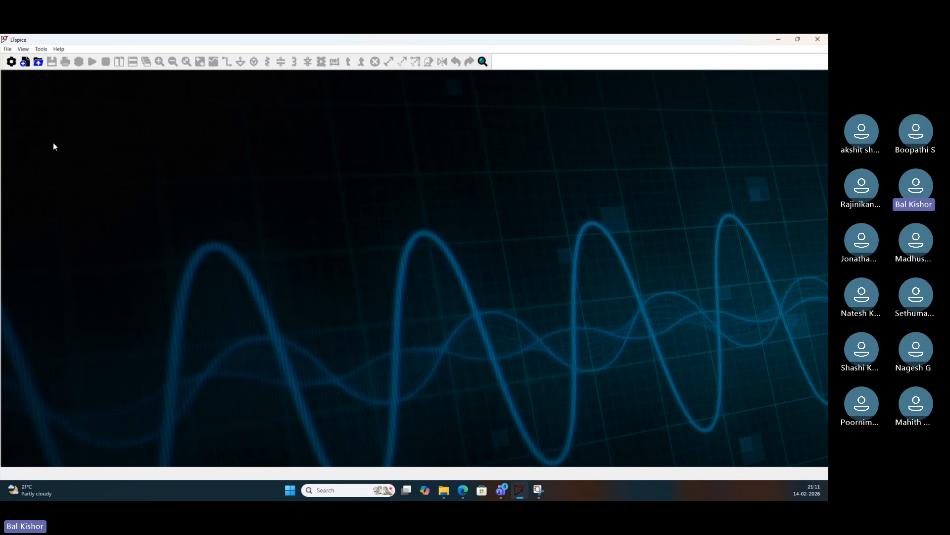
{"action": "left_click", "coordinate": [25, 62]}
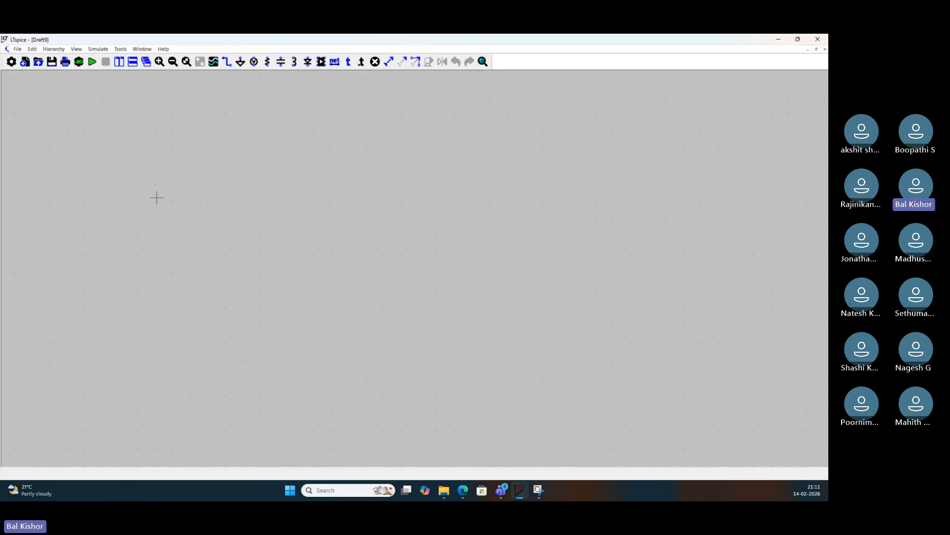
{"action": "left_click", "coordinate": [18, 49]}
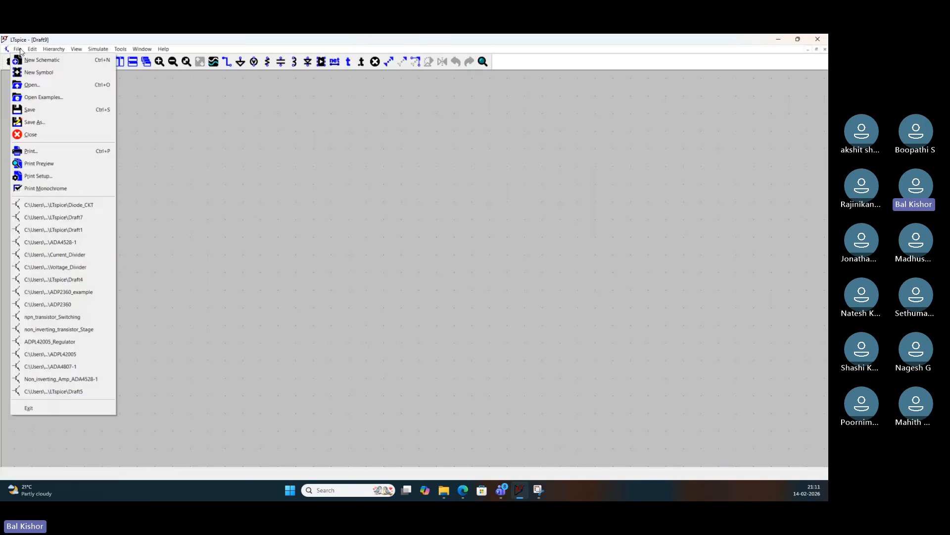
{"action": "left_click", "coordinate": [267, 194]}
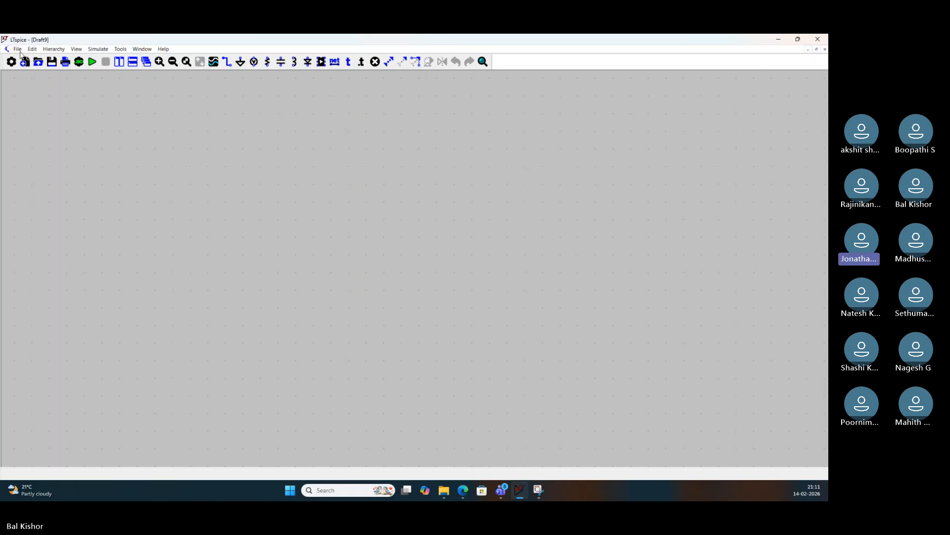
Open the saved Diode_CKT schematic from the LTspice documents folder
{"action": "left_click", "coordinate": [39, 62]}
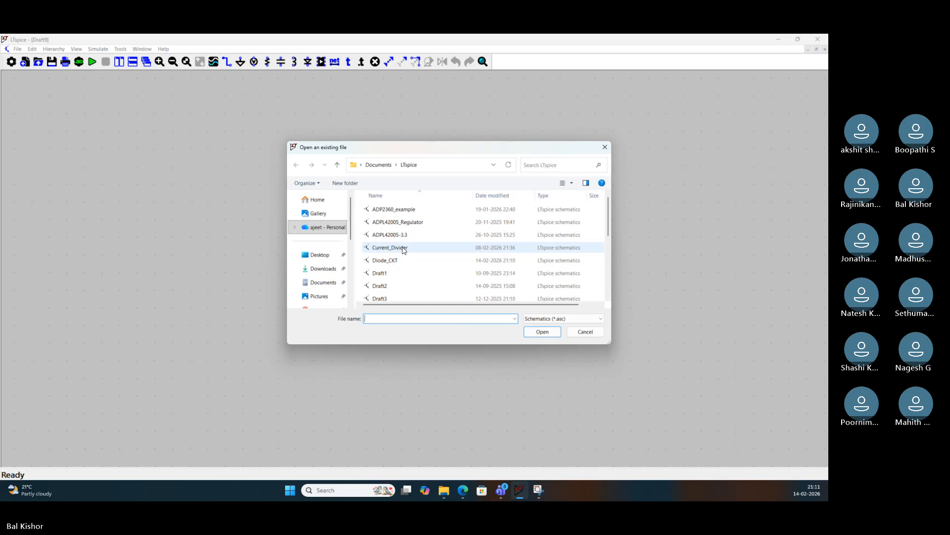
{"action": "scroll", "coordinate": [404, 250], "scroll_direction": "down", "scroll_amount": 5}
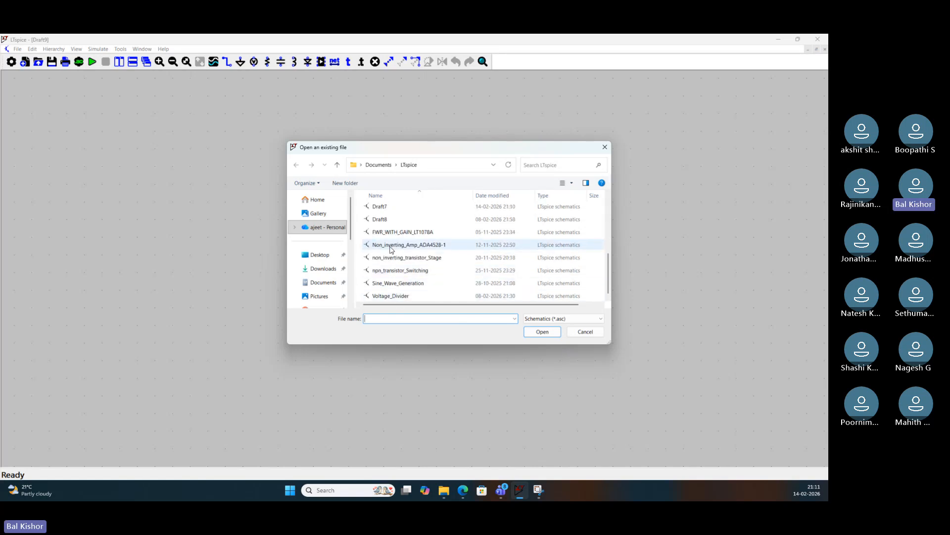
{"action": "scroll", "coordinate": [404, 260], "scroll_direction": "up", "scroll_amount": 3}
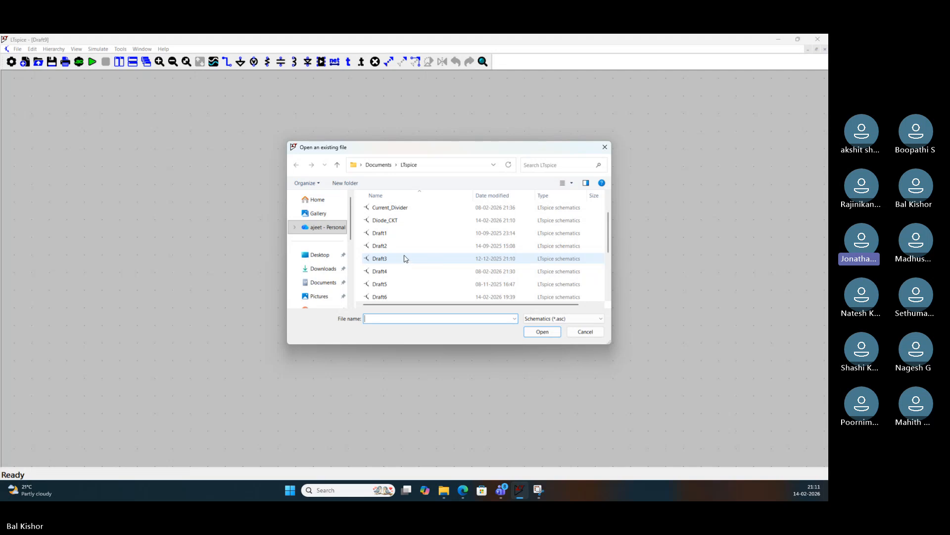
{"action": "left_click", "coordinate": [392, 220]}
{"action": "left_click", "coordinate": [540, 331]}
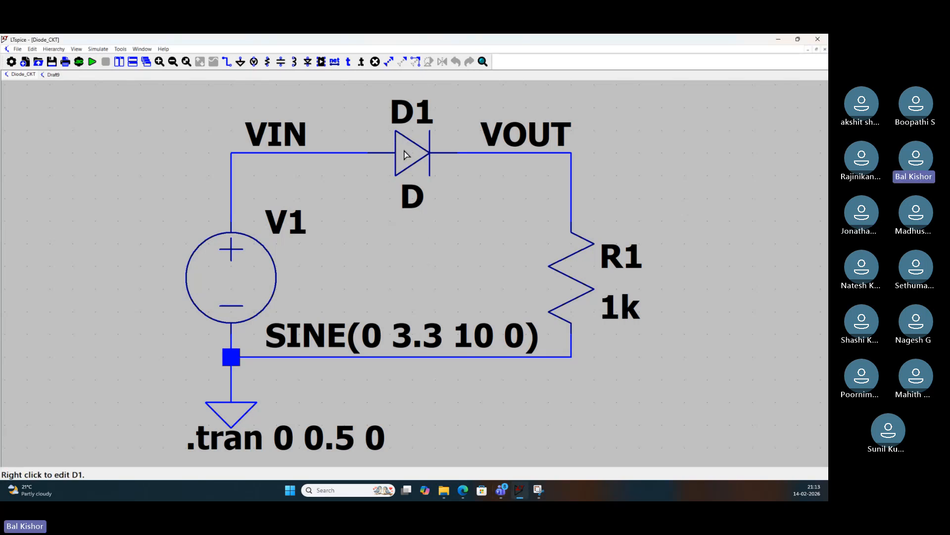
Replace the generic model of diode D1 with the OnSemi 1N5819 Schottky diode from the diode library
{"action": "right_click", "coordinate": [409, 156]}
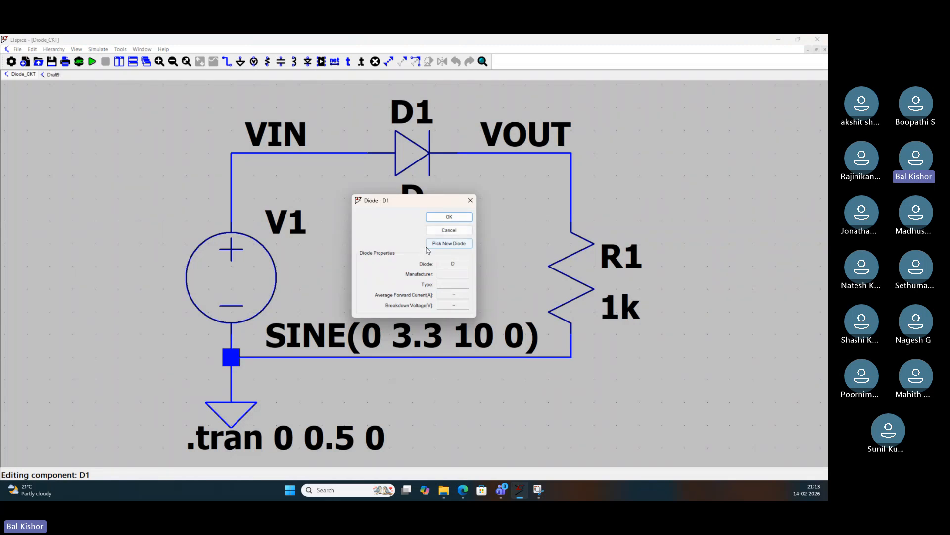
{"action": "left_click", "coordinate": [452, 244]}
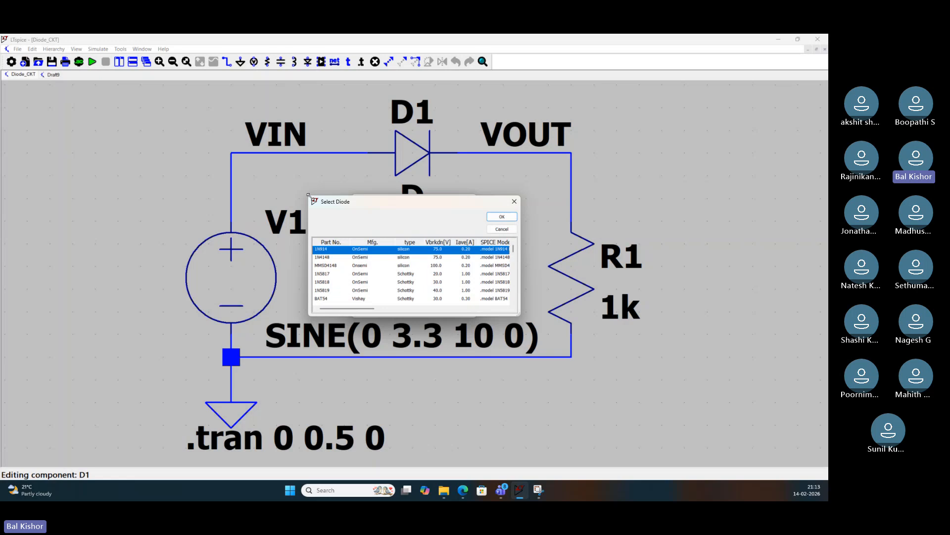
{"action": "left_click_drag", "start_coordinate": [308, 195], "coordinate": [56, 70]}
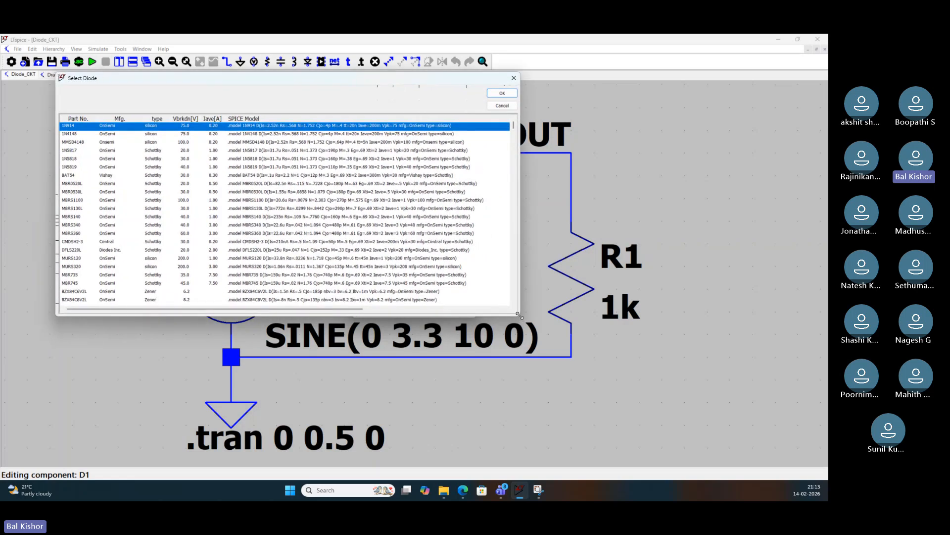
{"action": "left_click_drag", "start_coordinate": [519, 316], "coordinate": [644, 428]}
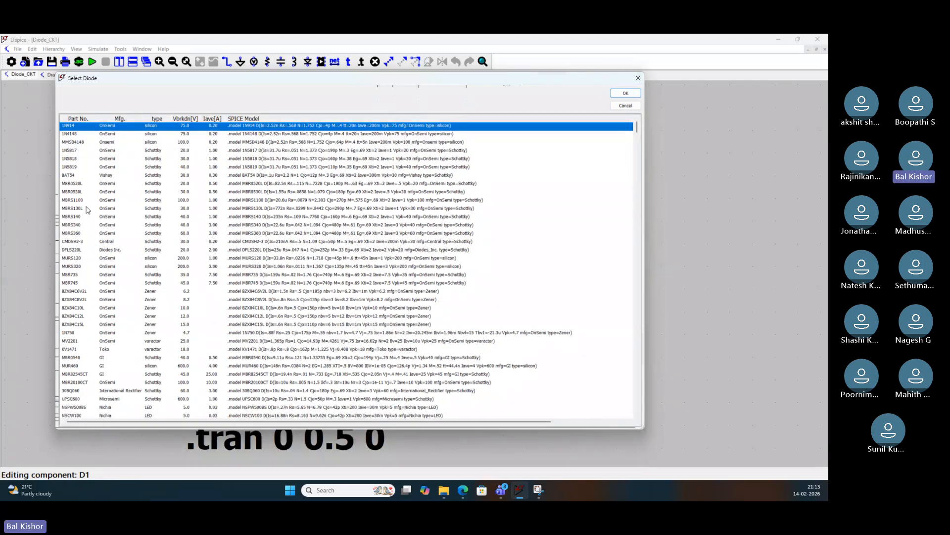
{"action": "scroll", "coordinate": [88, 208], "scroll_direction": "down", "scroll_amount": 11}
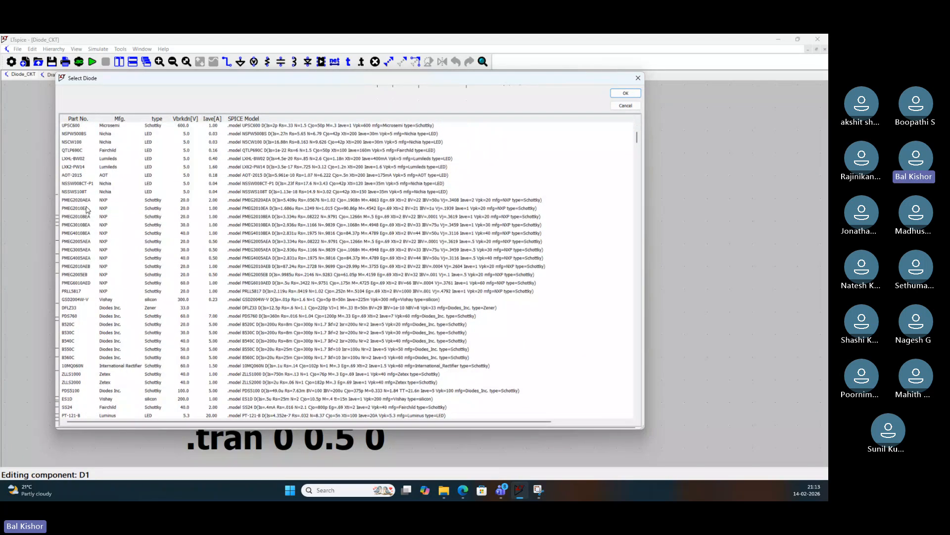
{"action": "scroll", "coordinate": [172, 171], "scroll_direction": "up", "scroll_amount": 11}
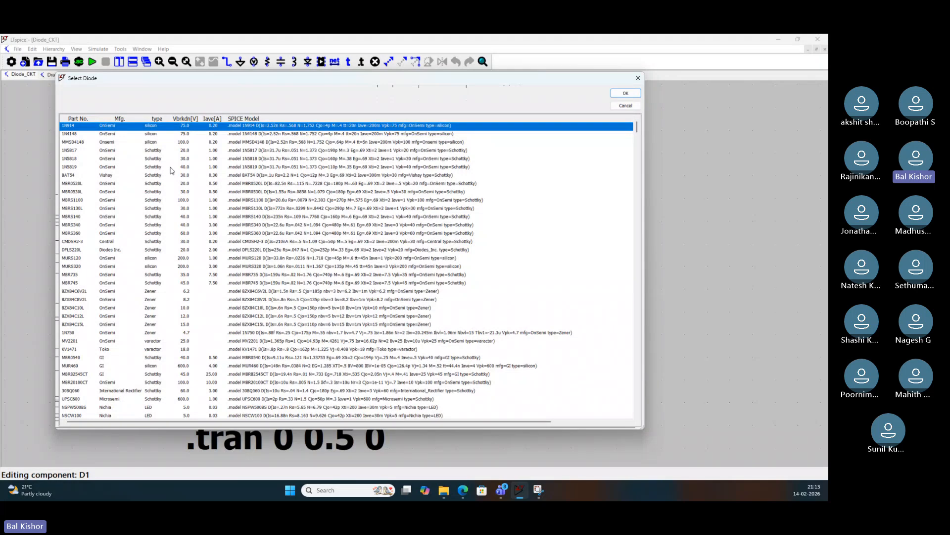
{"action": "left_click_drag", "start_coordinate": [198, 82], "coordinate": [275, 121]}
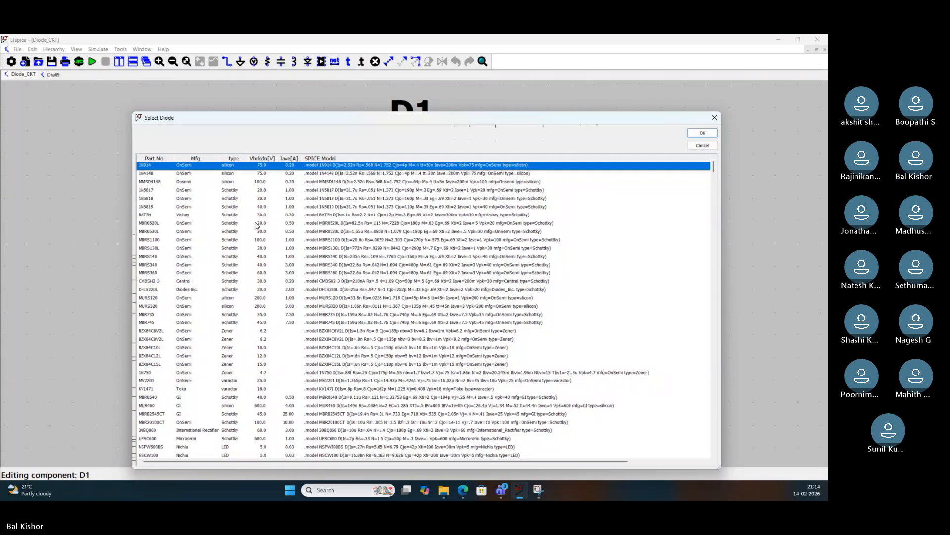
{"action": "left_click", "coordinate": [240, 209]}
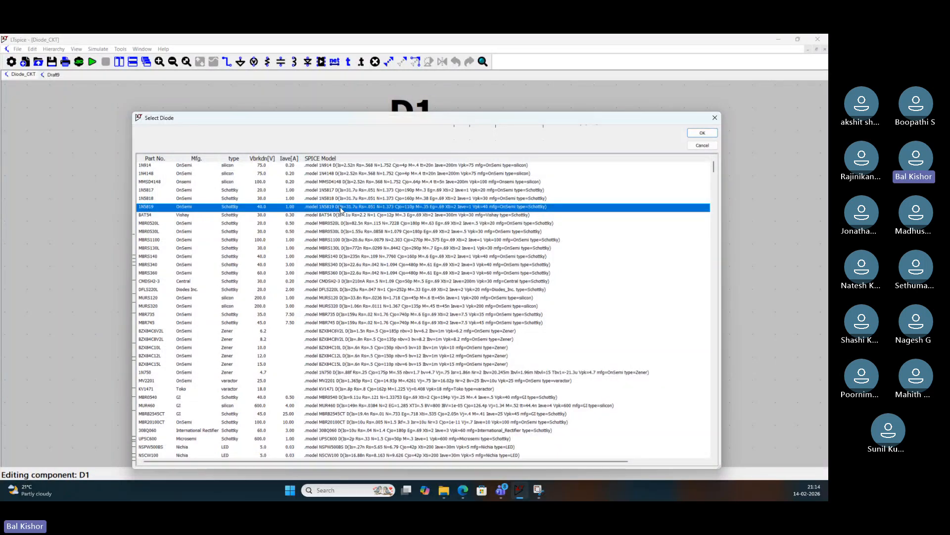
{"action": "left_click", "coordinate": [700, 132]}
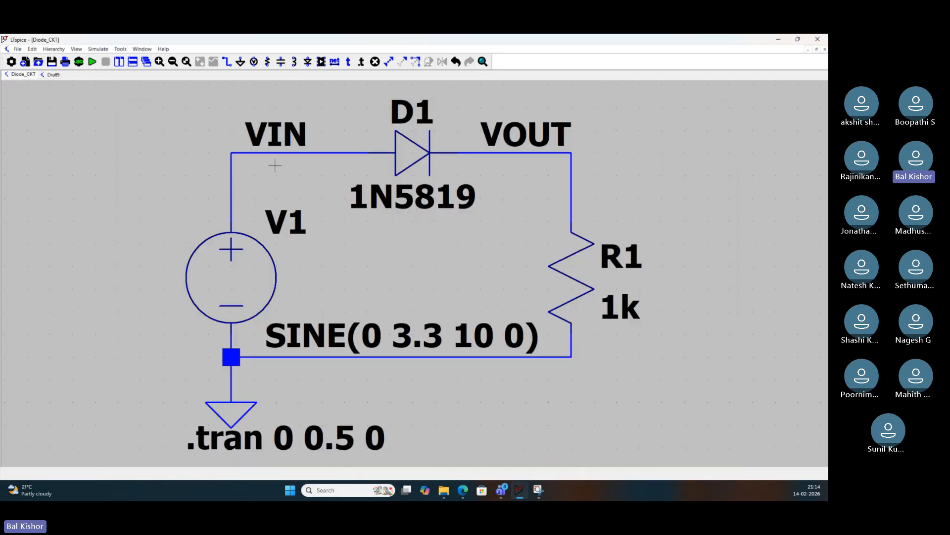
Rerun the simulation with the 1N5819 diode and plot the VIN and VOUT node voltages
{"action": "left_click", "coordinate": [92, 62]}
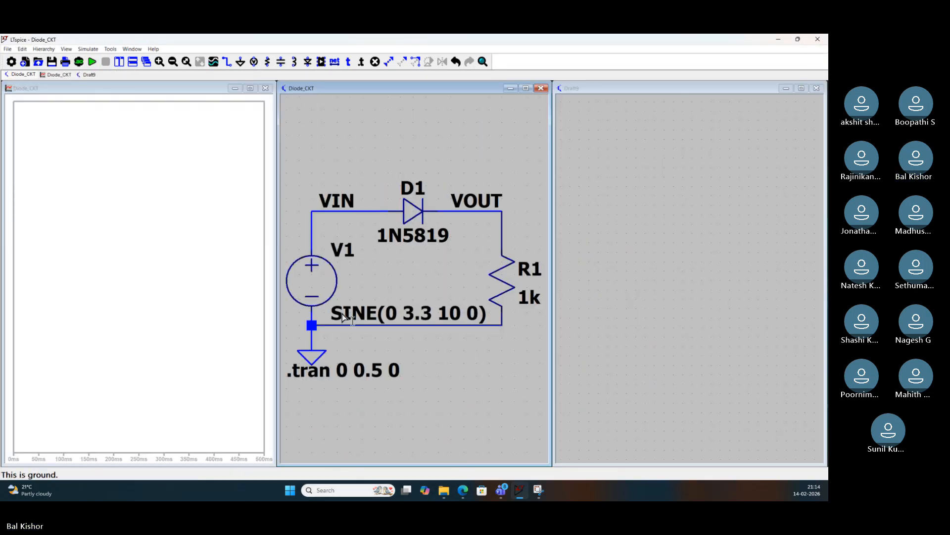
{"action": "left_click", "coordinate": [369, 210]}
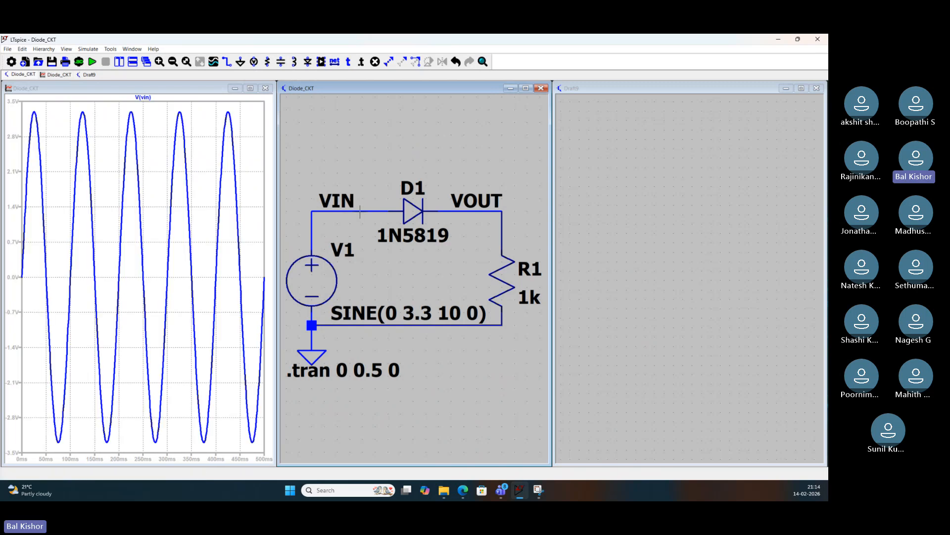
{"action": "left_click", "coordinate": [488, 212]}
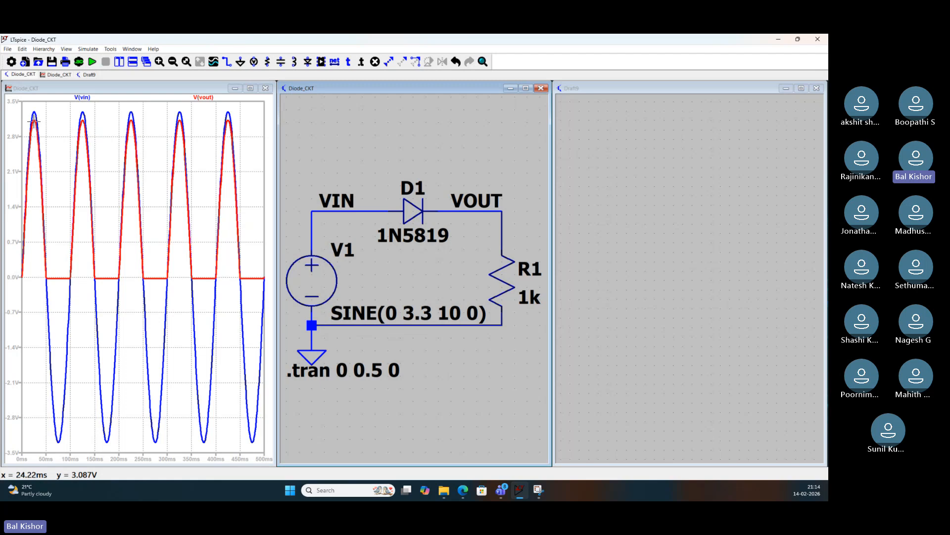
Attach two cursors to the V(vout) trace and place the first one on the first positive peak, at about 24.2 ms
{"action": "left_click", "coordinate": [203, 99]}
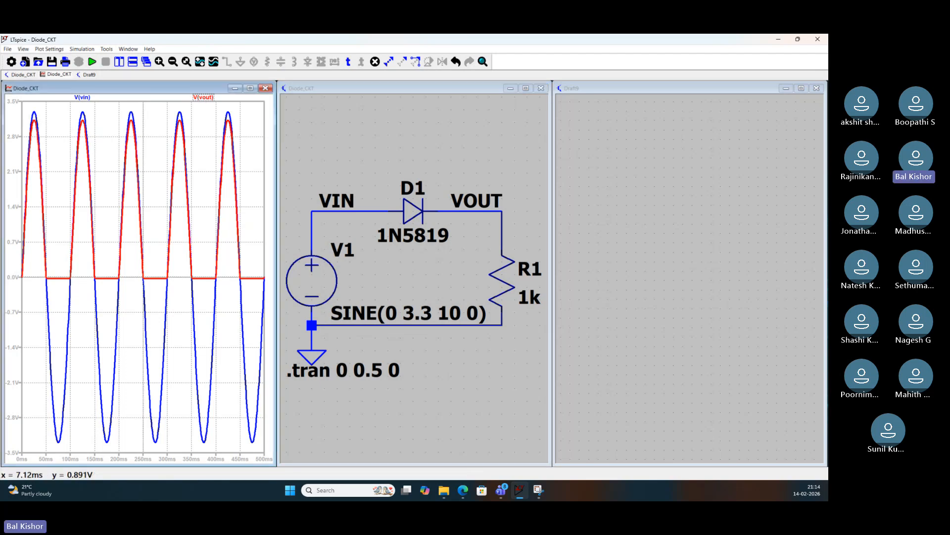
{"action": "left_click_drag", "start_coordinate": [0, 297], "coordinate": [112, 309]}
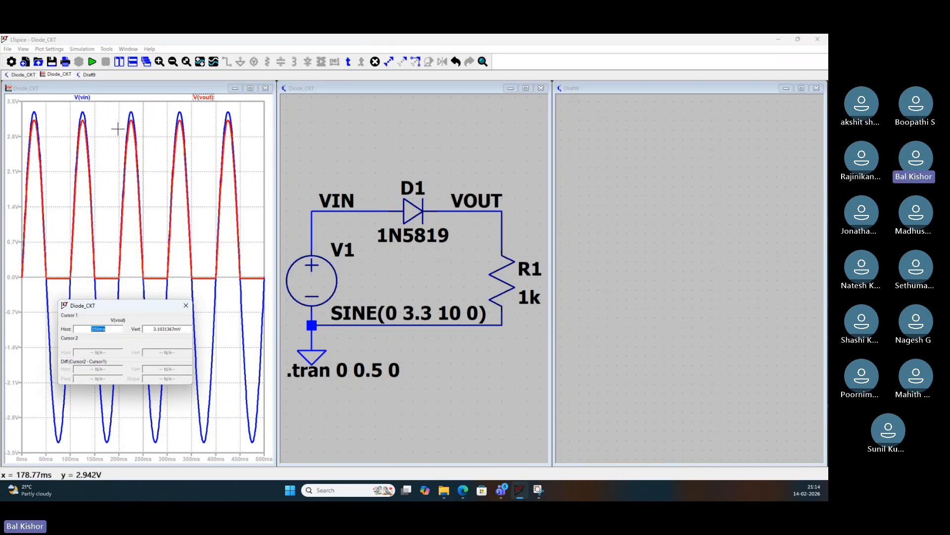
{"action": "left_click", "coordinate": [205, 99]}
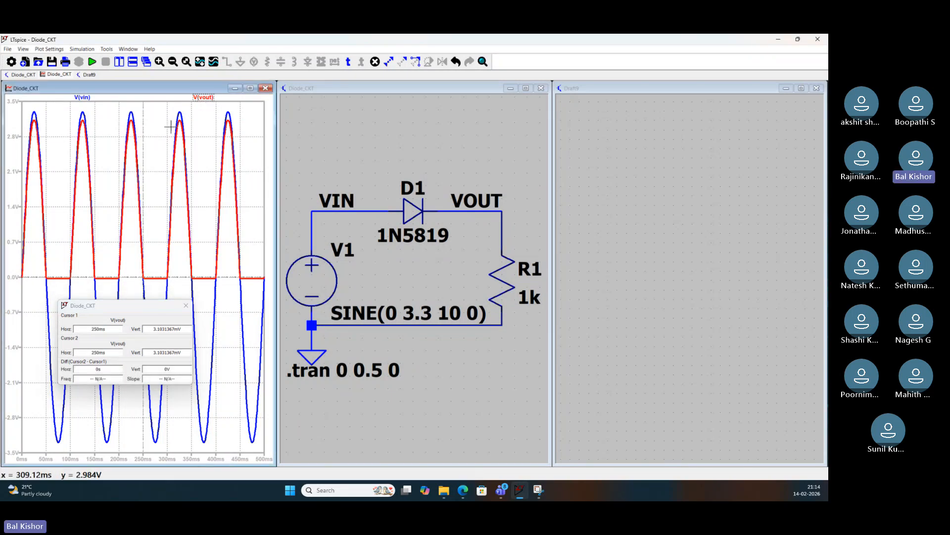
{"action": "left_click_drag", "start_coordinate": [145, 128], "coordinate": [36, 131]}
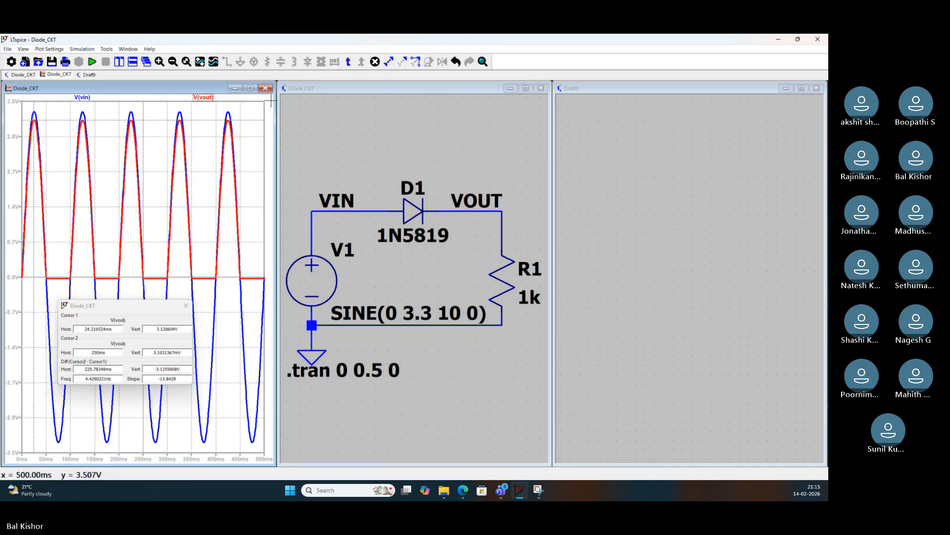
Close the Diode_CKT waveform plot and schematic, and maximize the blank Draft9 schematic
{"action": "left_click", "coordinate": [266, 88]}
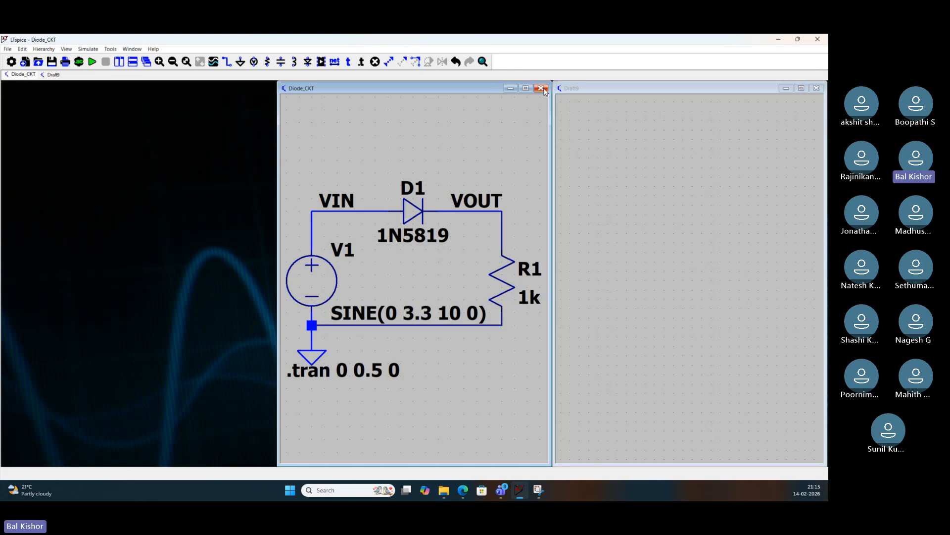
{"action": "left_click", "coordinate": [541, 88]}
{"action": "left_click", "coordinate": [401, 280]}
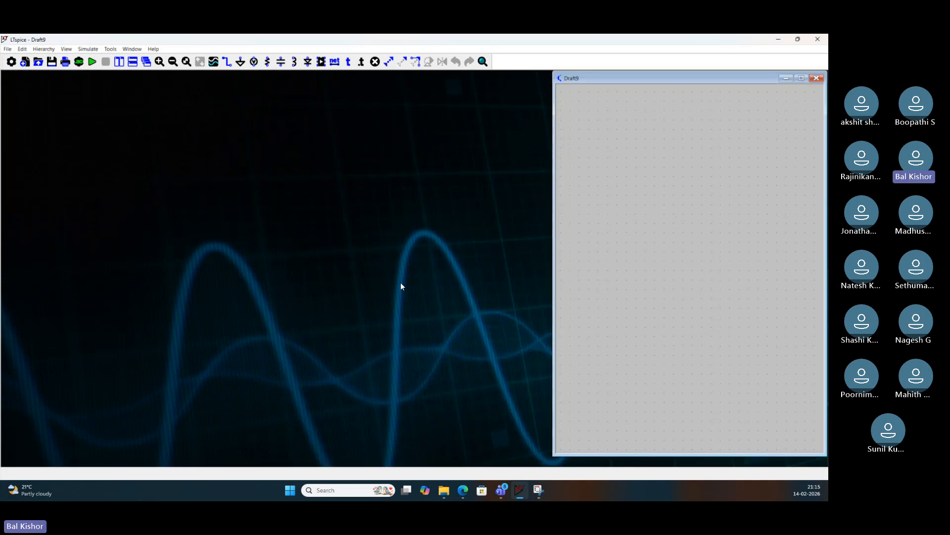
{"action": "left_click", "coordinate": [801, 77]}
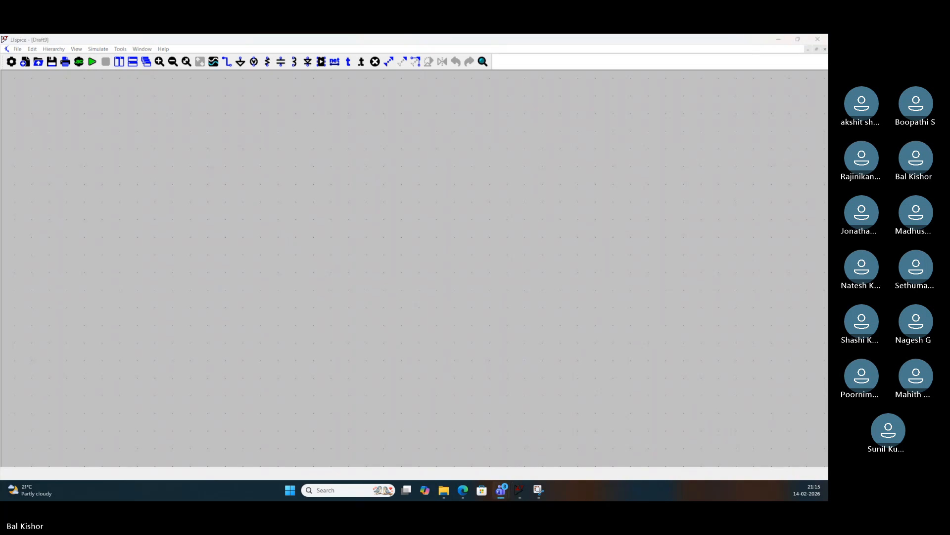
{"action": "key", "text": "alt+Tab"}
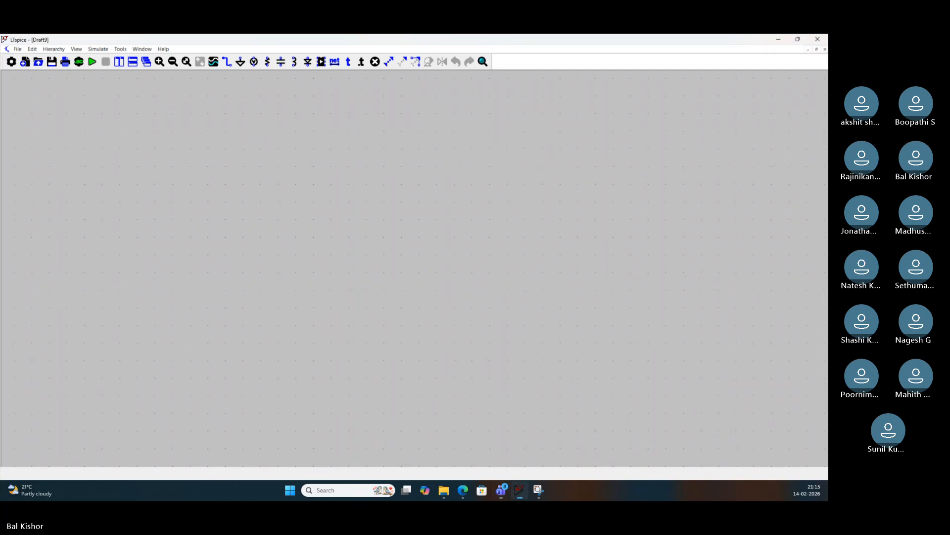
{"action": "key", "text": "alt+Tab"}
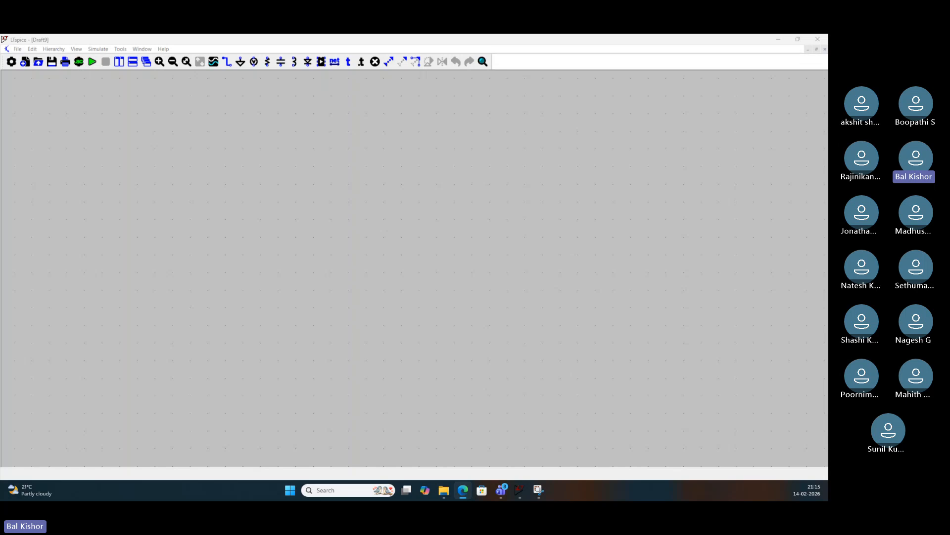
{"action": "left_click", "coordinate": [243, 226]}
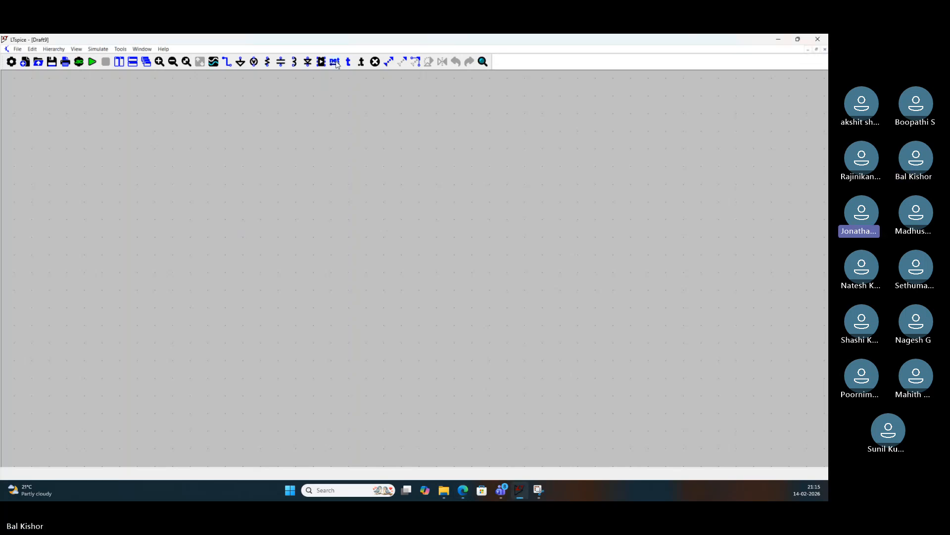
Place one bipolar NPN transistor from the component library in the blank Draft9 schematic
{"action": "left_click", "coordinate": [320, 62]}
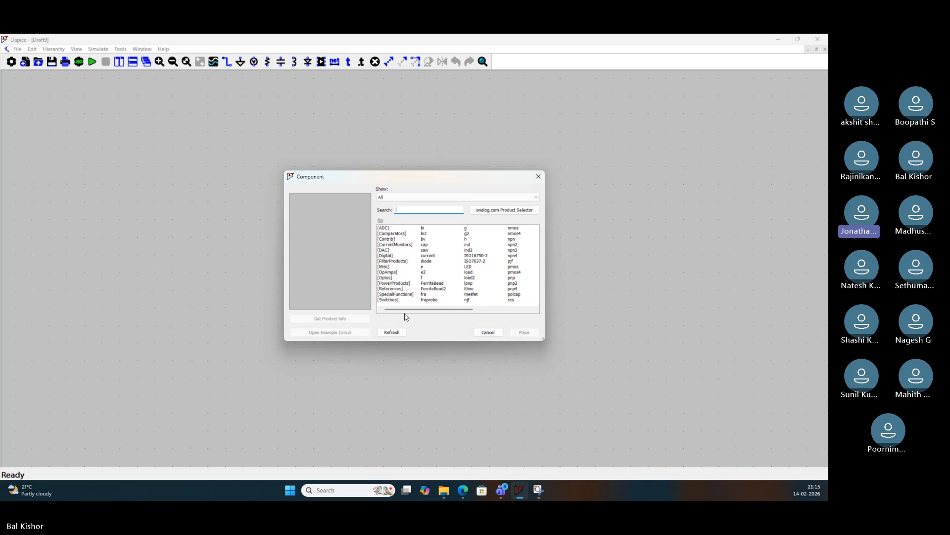
{"action": "type", "text": "npn"}
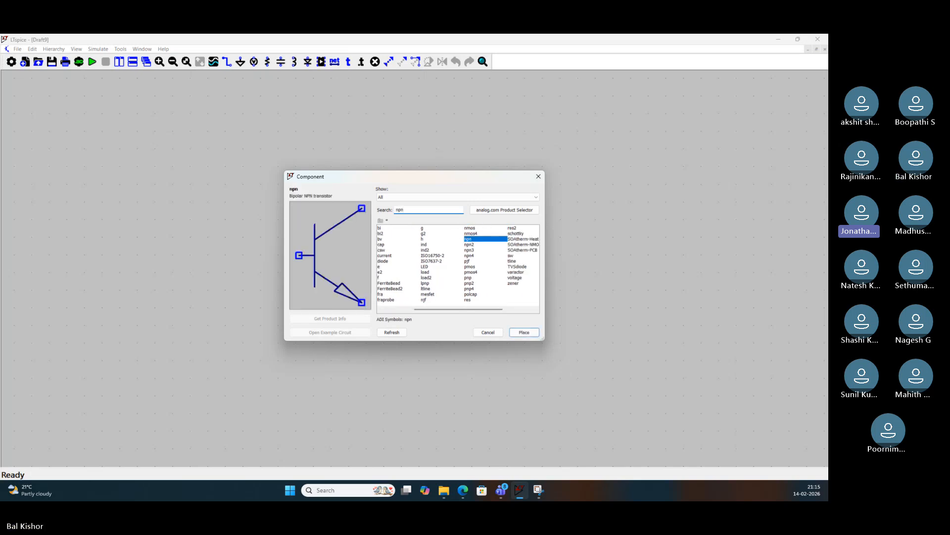
{"action": "left_click", "coordinate": [524, 332]}
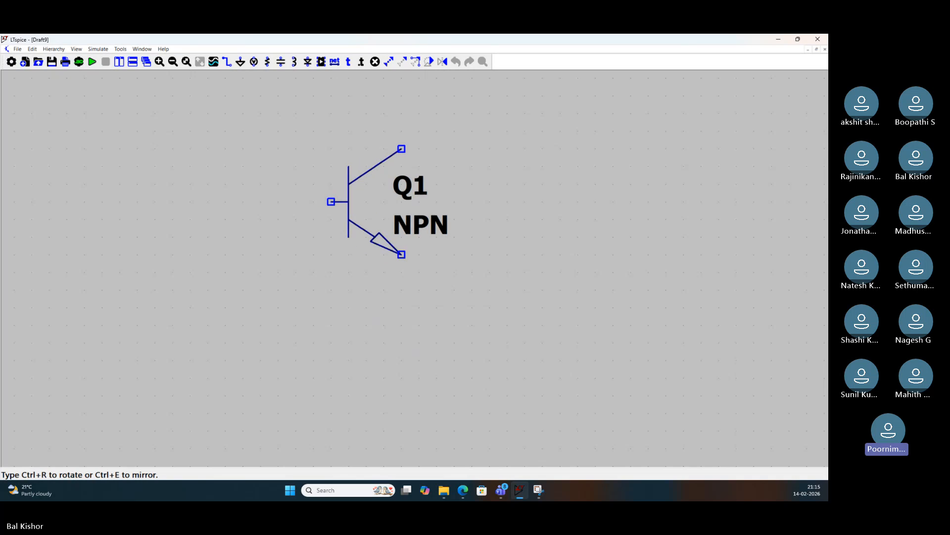
{"action": "left_click", "coordinate": [360, 210]}
{"action": "key", "text": "Escape"}
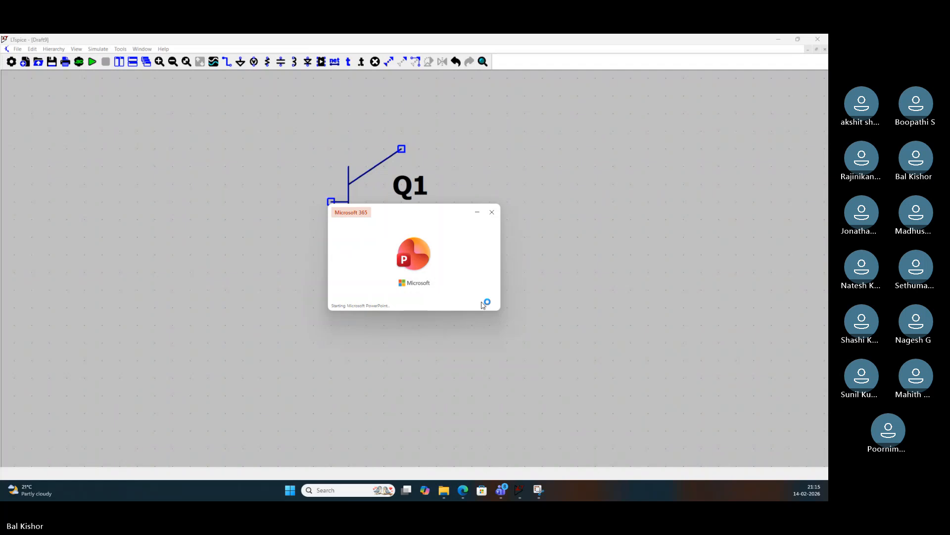
In the PowerPoint fuse selection presentation, handwrite "LTSpice" in pink ink in the upper-left area of blank slide 24
{"action": "scroll", "coordinate": [49, 293], "scroll_direction": "down", "scroll_amount": 20}
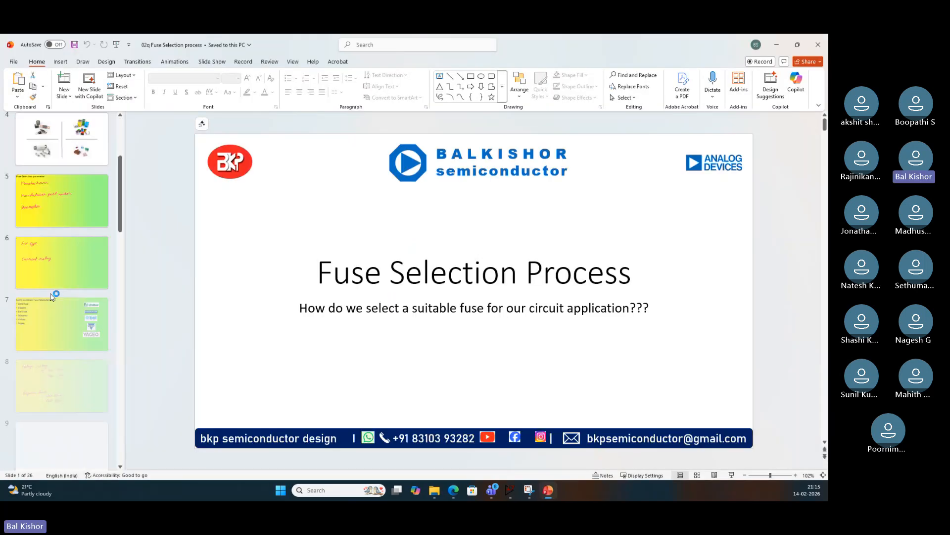
{"action": "left_click", "coordinate": [52, 304]}
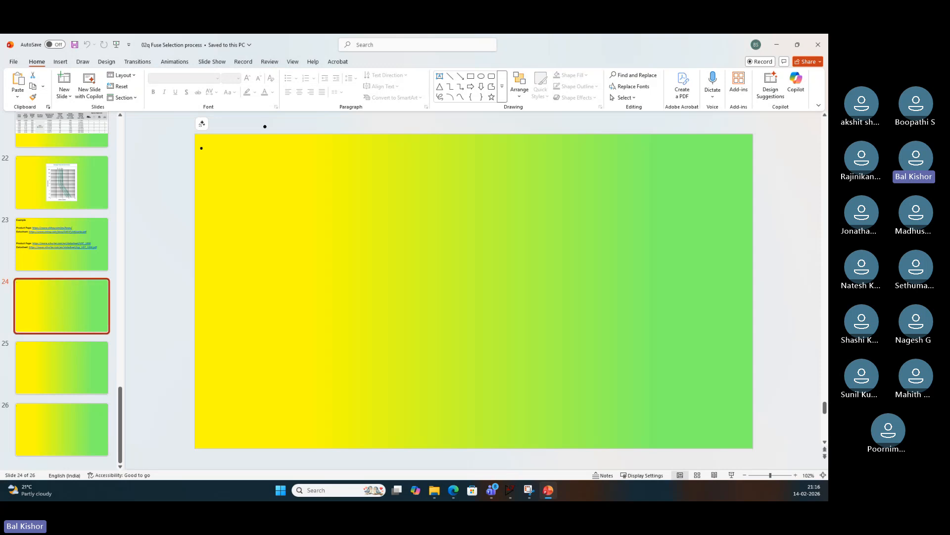
{"action": "left_click", "coordinate": [84, 61]}
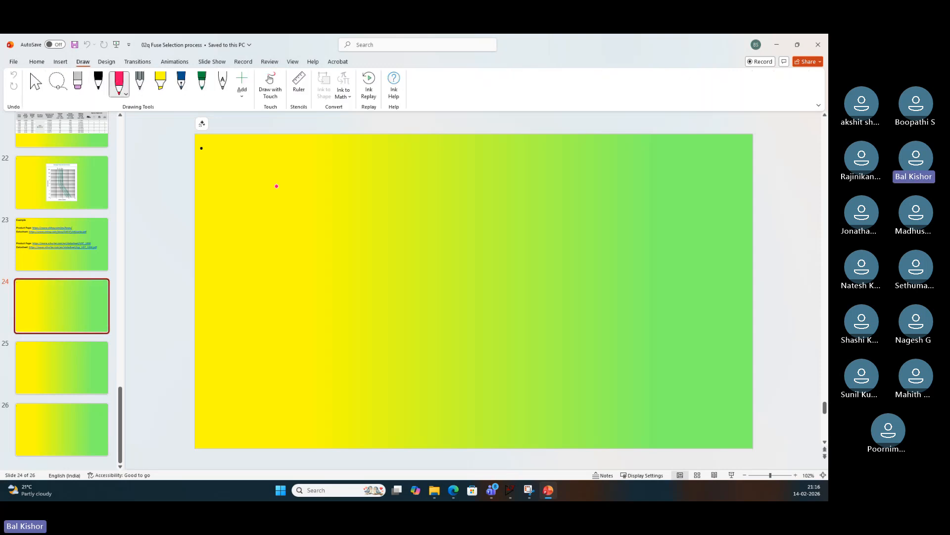
{"action": "mouse_move", "coordinate": [246, 171]}
{"action": "left_mouse_down"}
{"action": "mouse_move", "coordinate": [256, 179]}
{"action": "mouse_move", "coordinate": [265, 166]}
{"action": "mouse_move", "coordinate": [260, 182]}
{"action": "left_mouse_up"}
{"action": "mouse_move", "coordinate": [277, 163]}
{"action": "left_mouse_down"}
{"action": "mouse_move", "coordinate": [269, 181]}
{"action": "mouse_move", "coordinate": [281, 191]}
{"action": "left_mouse_up"}
{"action": "left_click", "coordinate": [294, 163]}
{"action": "left_click_drag", "start_coordinate": [283, 169], "coordinate": [293, 180]}
{"action": "left_click_drag", "start_coordinate": [307, 162], "coordinate": [302, 171]}
{"action": "left_click_drag", "start_coordinate": [313, 164], "coordinate": [331, 161]}
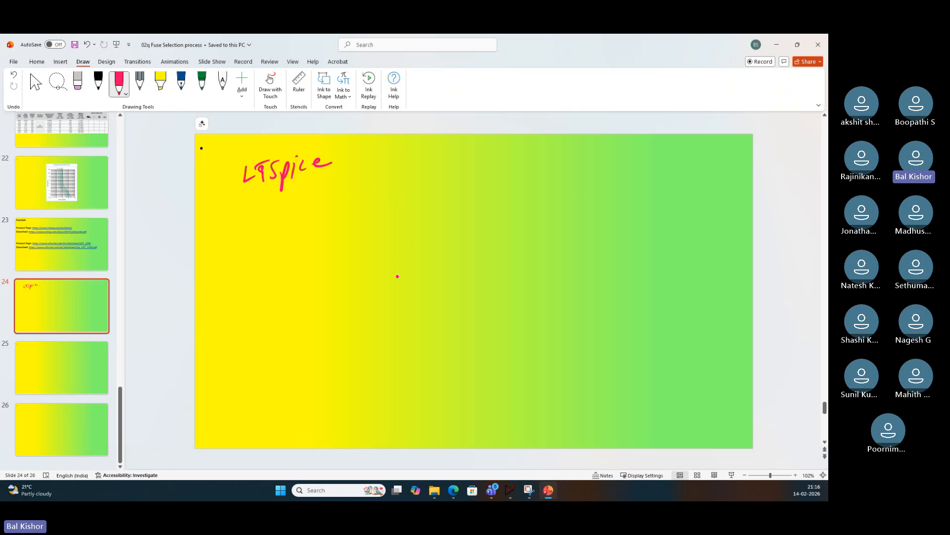
Sketch a rectangular chip with short pin lines near the slide's middle and three smaller blocks connected to its right side
{"action": "mouse_move", "coordinate": [401, 290]}
{"action": "left_mouse_down"}
{"action": "mouse_move", "coordinate": [450, 233]}
{"action": "mouse_move", "coordinate": [402, 286]}
{"action": "left_mouse_up"}
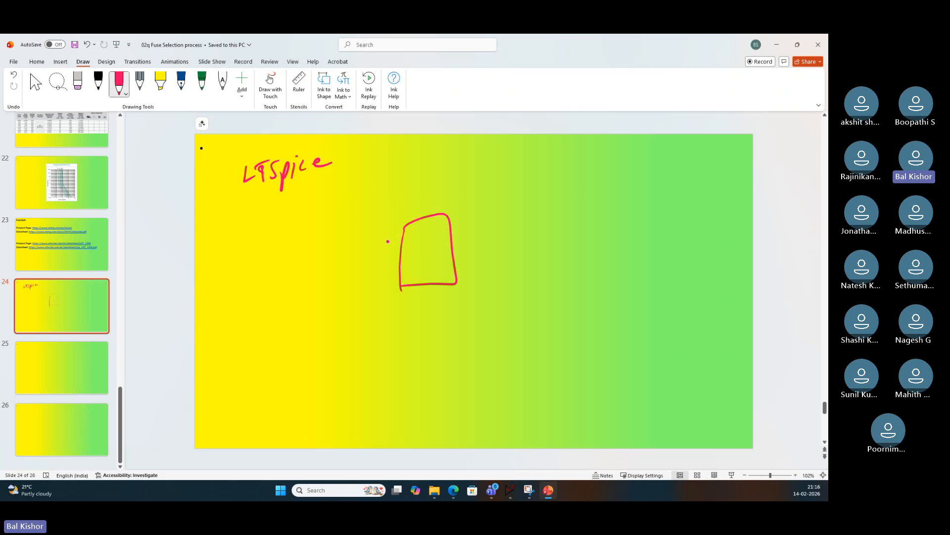
{"action": "left_click_drag", "start_coordinate": [400, 236], "coordinate": [381, 242]}
{"action": "mouse_move", "coordinate": [396, 263]}
{"action": "left_mouse_down"}
{"action": "mouse_move", "coordinate": [381, 270]}
{"action": "mouse_move", "coordinate": [382, 285]}
{"action": "left_mouse_up"}
{"action": "mouse_move", "coordinate": [386, 297]}
{"action": "left_mouse_down"}
{"action": "mouse_move", "coordinate": [378, 302]}
{"action": "mouse_move", "coordinate": [420, 311]}
{"action": "mouse_move", "coordinate": [442, 302]}
{"action": "left_mouse_up"}
{"action": "left_click_drag", "start_coordinate": [455, 226], "coordinate": [473, 221]}
{"action": "left_click_drag", "start_coordinate": [455, 255], "coordinate": [475, 246]}
{"action": "mouse_move", "coordinate": [458, 273]}
{"action": "left_mouse_down"}
{"action": "mouse_move", "coordinate": [473, 266]}
{"action": "mouse_move", "coordinate": [479, 281]}
{"action": "mouse_move", "coordinate": [481, 232]}
{"action": "mouse_move", "coordinate": [516, 242]}
{"action": "left_mouse_up"}
{"action": "mouse_move", "coordinate": [478, 225]}
{"action": "left_mouse_down"}
{"action": "mouse_move", "coordinate": [480, 205]}
{"action": "mouse_move", "coordinate": [522, 211]}
{"action": "left_mouse_up"}
{"action": "left_click_drag", "start_coordinate": [521, 213], "coordinate": [473, 227]}
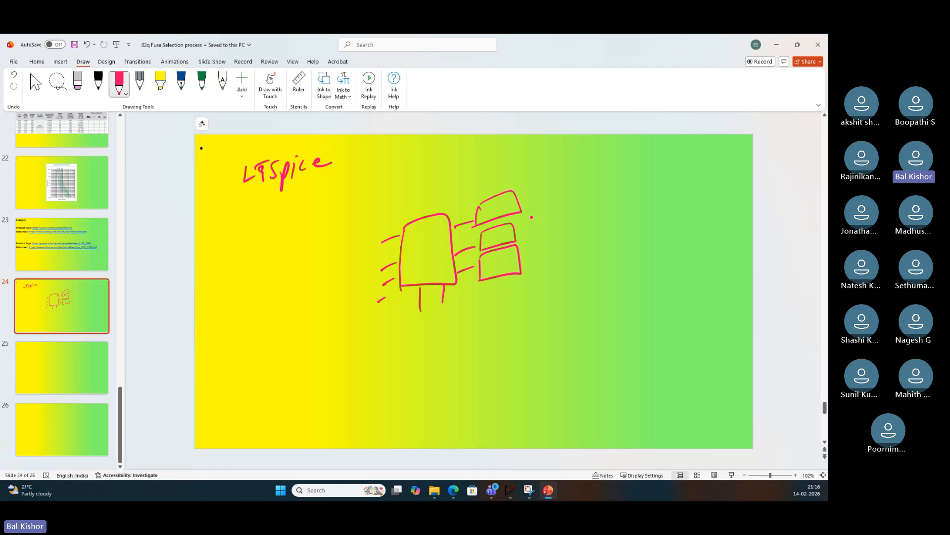
Draw an arrow pointing at each of the three small blocks beside the chip
{"action": "left_click_drag", "start_coordinate": [541, 191], "coordinate": [520, 199]}
{"action": "left_click_drag", "start_coordinate": [528, 191], "coordinate": [534, 201]}
{"action": "left_click_drag", "start_coordinate": [529, 233], "coordinate": [547, 226]}
{"action": "mouse_move", "coordinate": [526, 233]}
{"action": "left_mouse_down"}
{"action": "mouse_move", "coordinate": [536, 238]}
{"action": "mouse_move", "coordinate": [522, 270]}
{"action": "left_mouse_up"}
{"action": "left_click_drag", "start_coordinate": [522, 271], "coordinate": [548, 272]}
Sketch a D-shaped component with two leads under the "LTSpice" heading and circle it
{"action": "left_click_drag", "start_coordinate": [311, 206], "coordinate": [310, 233]}
{"action": "mouse_move", "coordinate": [332, 214]}
{"action": "left_mouse_down"}
{"action": "mouse_move", "coordinate": [347, 202]}
{"action": "mouse_move", "coordinate": [291, 228]}
{"action": "left_mouse_up"}
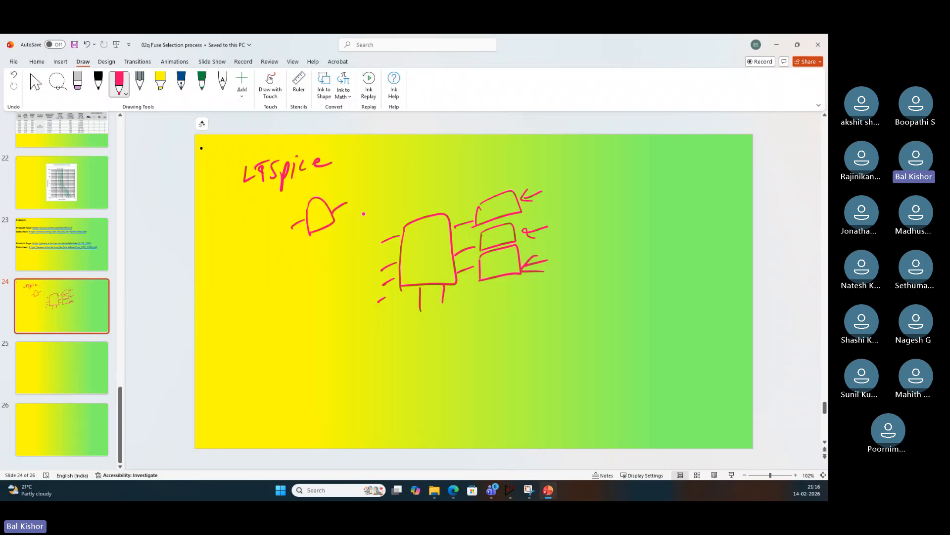
{"action": "mouse_move", "coordinate": [368, 210]}
{"action": "left_mouse_down"}
{"action": "mouse_move", "coordinate": [266, 232]}
{"action": "mouse_move", "coordinate": [338, 190]}
{"action": "left_mouse_up"}
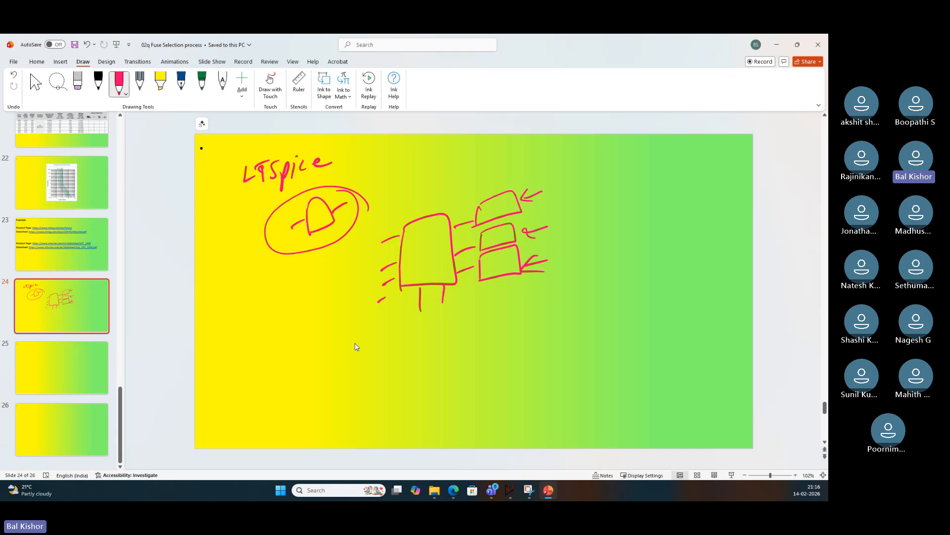
{"action": "scroll", "coordinate": [360, 349], "scroll_direction": "up", "scroll_amount": 2}
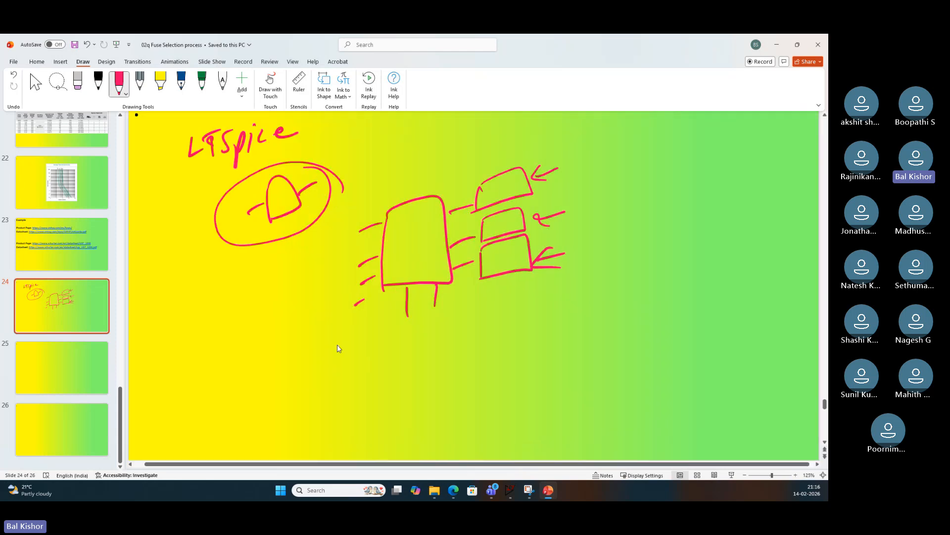
{"action": "scroll", "coordinate": [339, 349], "scroll_direction": "down", "scroll_amount": 2}
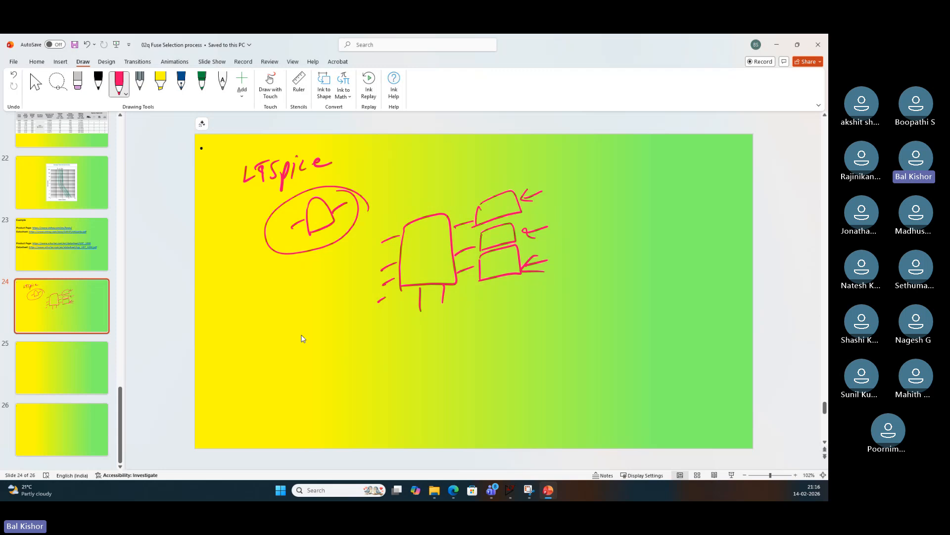
{"action": "left_click", "coordinate": [795, 475]}
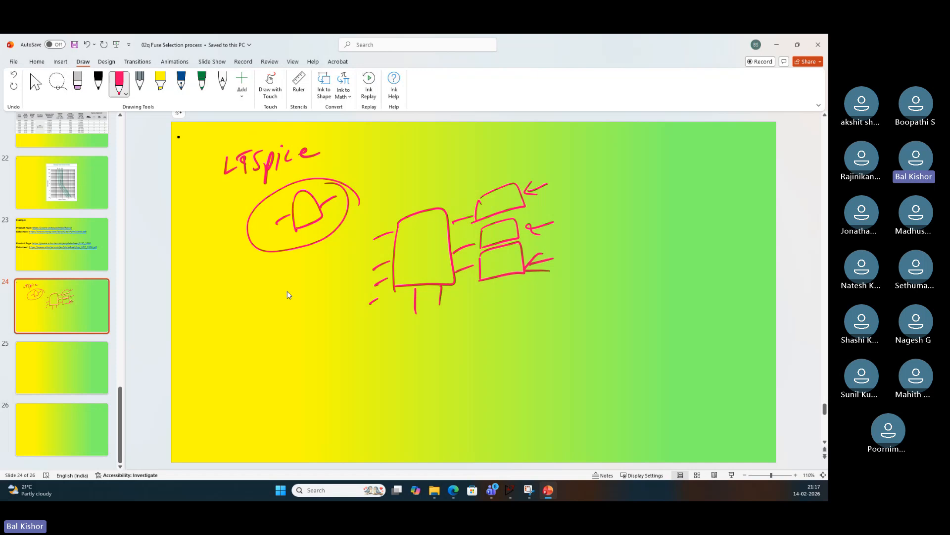
Switch back to LTspice and delete the NPN transistor from the Draft9 schematic
{"action": "left_click", "coordinate": [513, 492]}
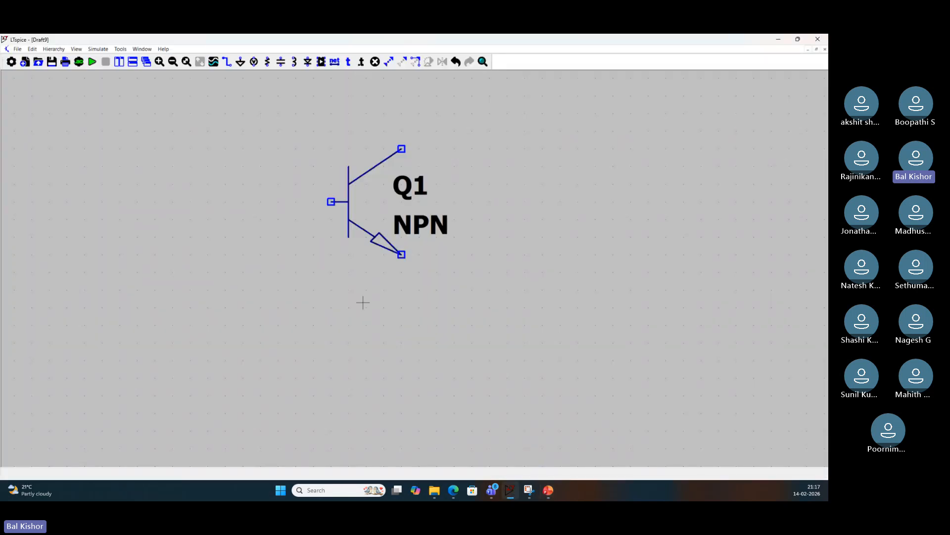
{"action": "key", "text": "Delete"}
{"action": "left_click", "coordinate": [355, 207]}
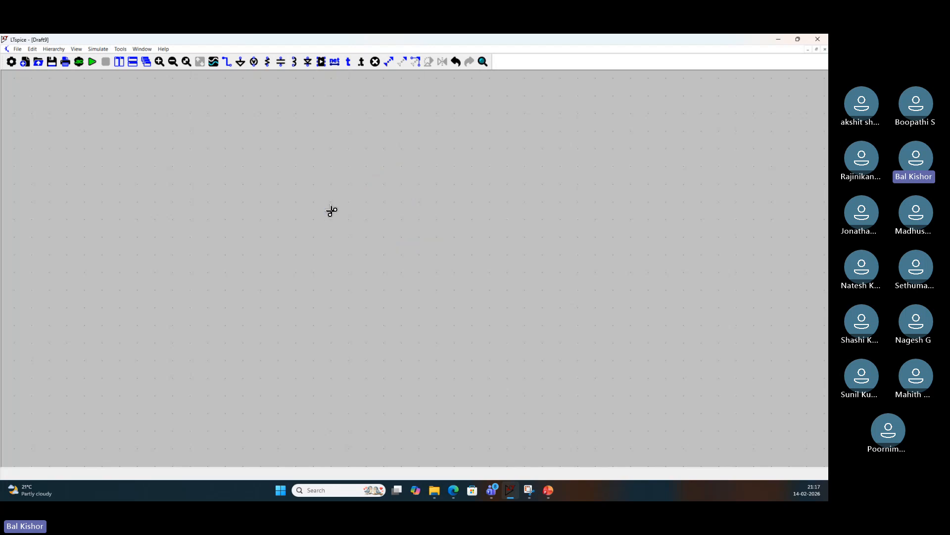
Find the ADA4528-1 op-amp in the component library and place one in the empty schematic
{"action": "key", "text": "p"}
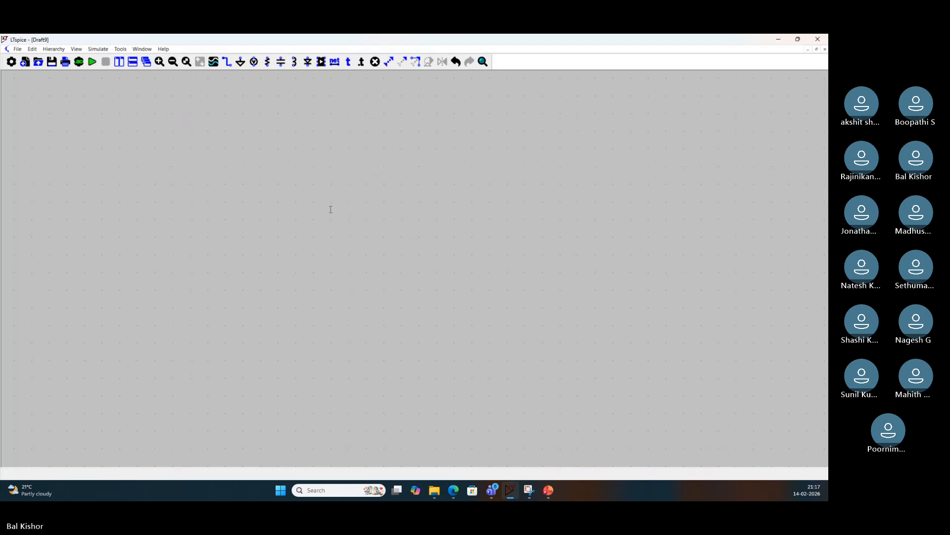
{"action": "left_click", "coordinate": [320, 62]}
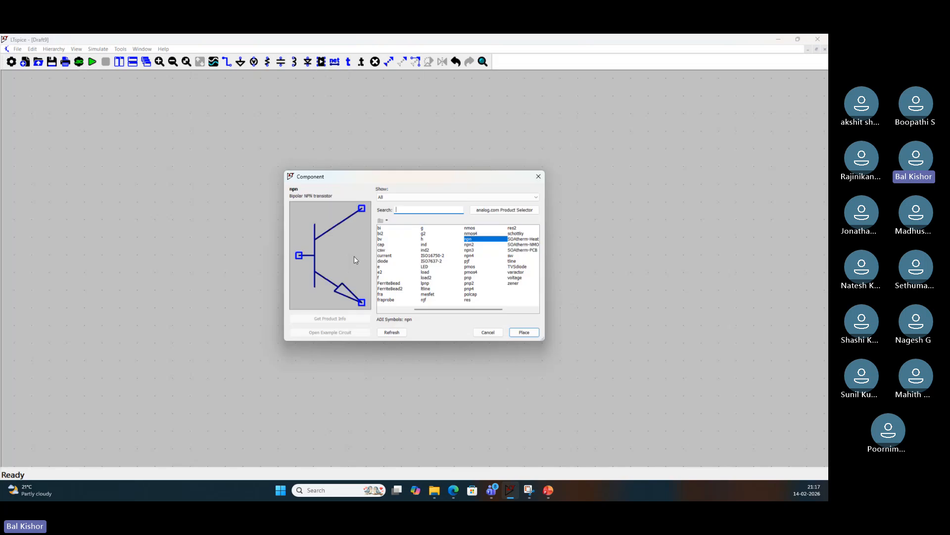
{"action": "type", "text": "ada4"}
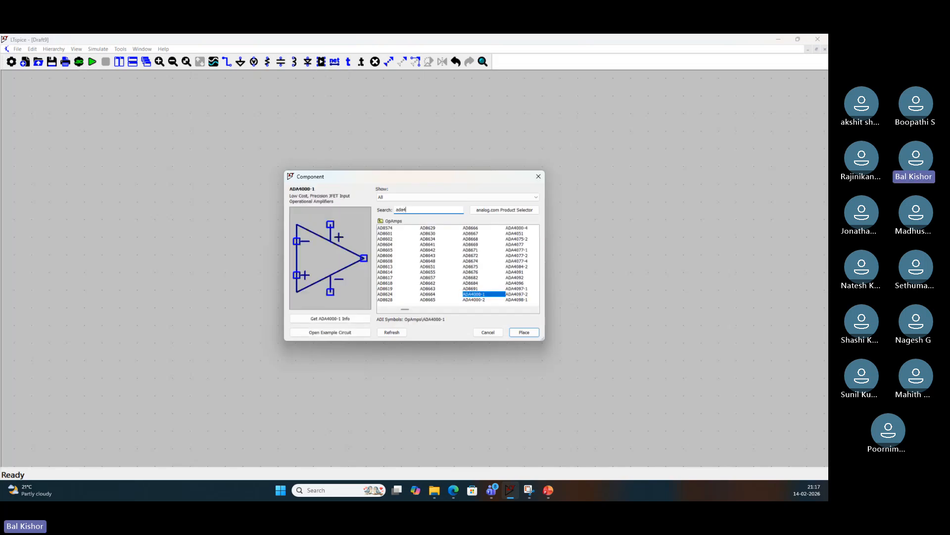
{"action": "type", "text": "528"}
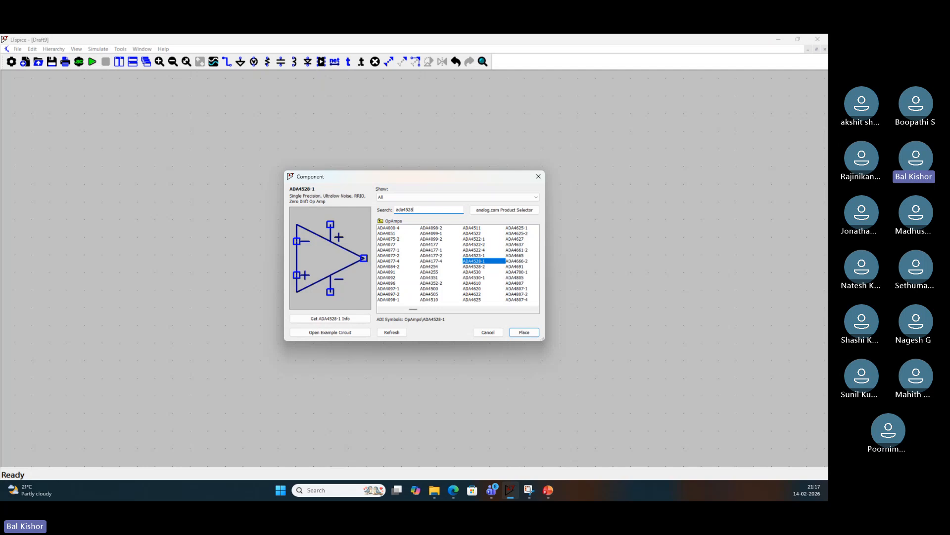
{"action": "left_click", "coordinate": [527, 336]}
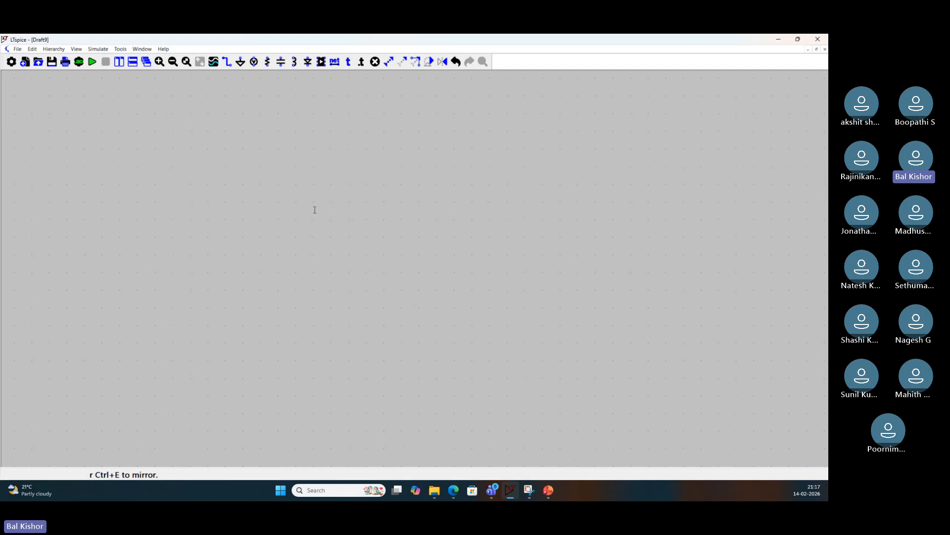
{"action": "left_click", "coordinate": [314, 208]}
{"action": "key", "text": "Escape"}
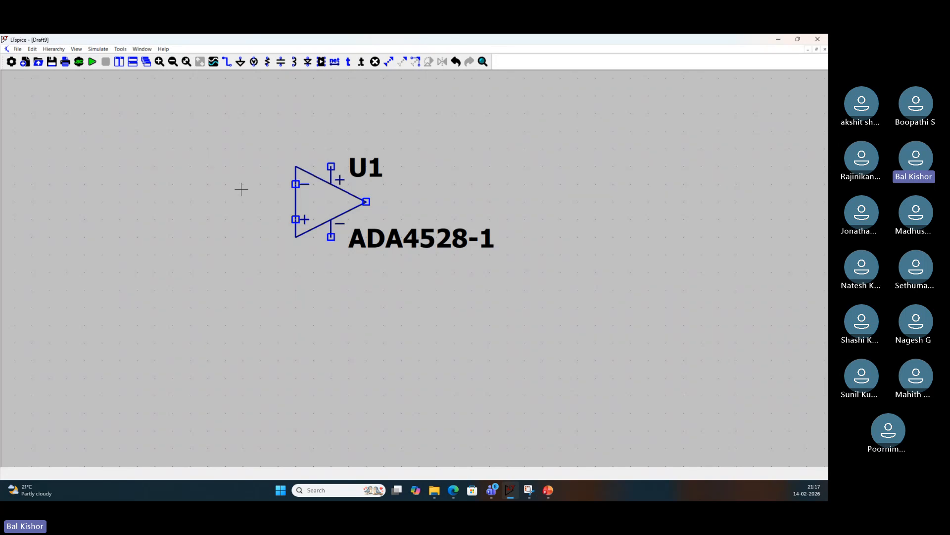
Place two voltage sources side by side to the left of the op-amp
{"action": "key", "text": "v"}
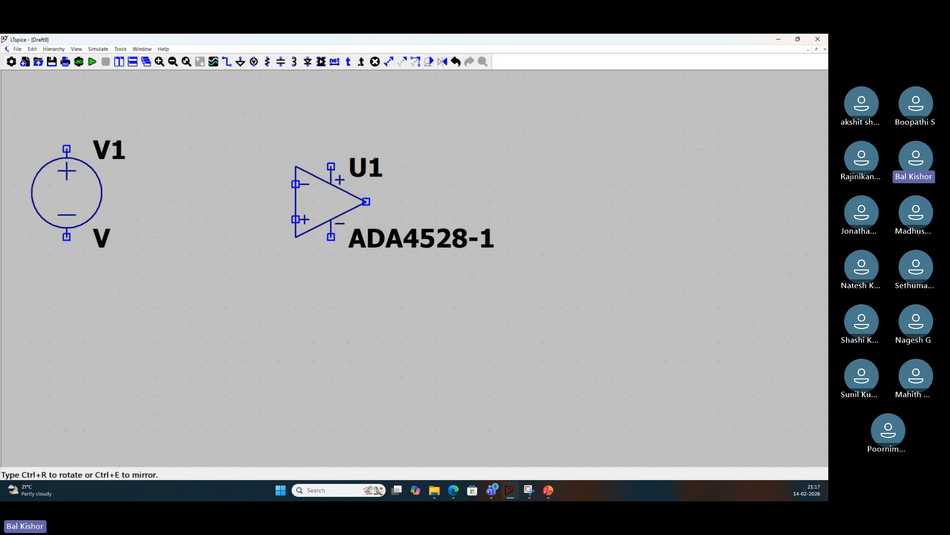
{"action": "left_click", "coordinate": [66, 193]}
{"action": "left_click", "coordinate": [172, 193]}
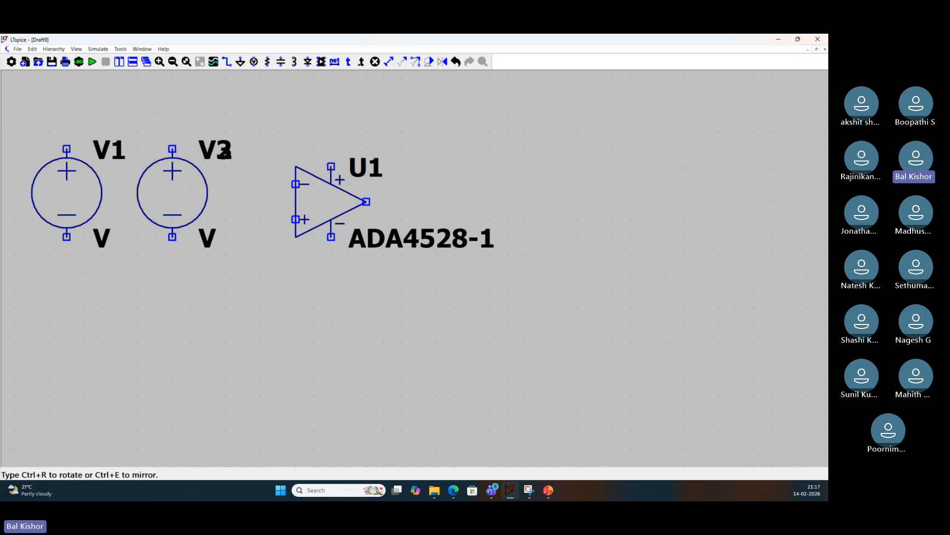
{"action": "key", "text": "Escape"}
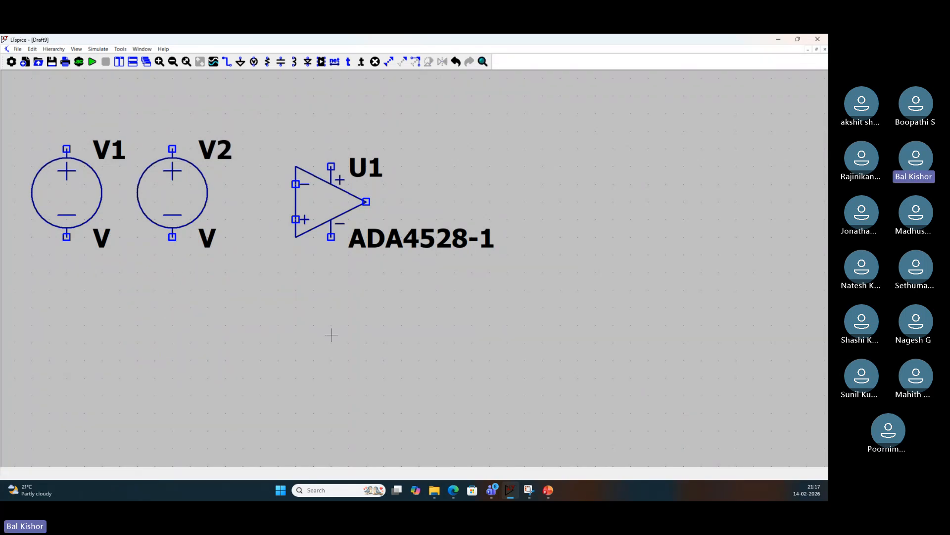
Move the ADA4528-1 op-amp farther right, leaving room between it and the voltage sources
{"action": "left_click", "coordinate": [415, 62]}
{"action": "left_click", "coordinate": [319, 210]}
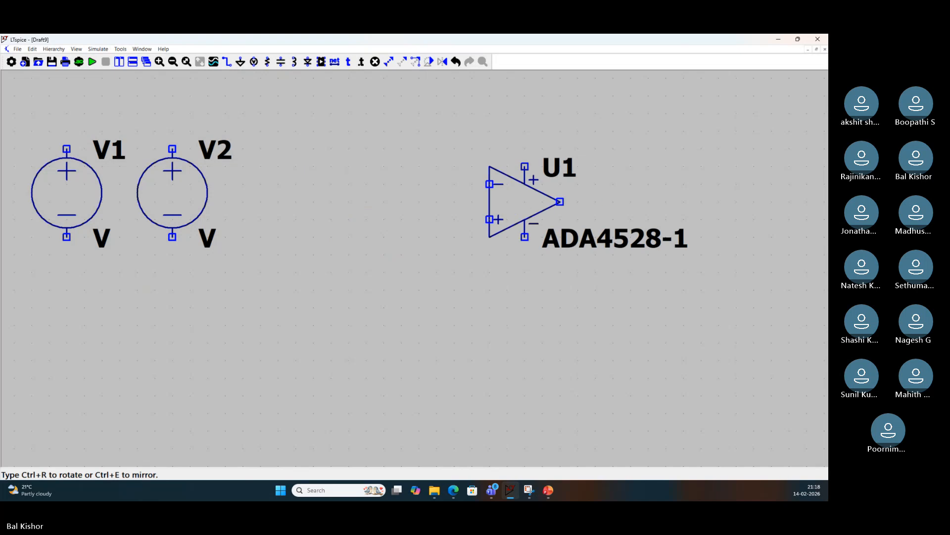
{"action": "left_click", "coordinate": [421, 298]}
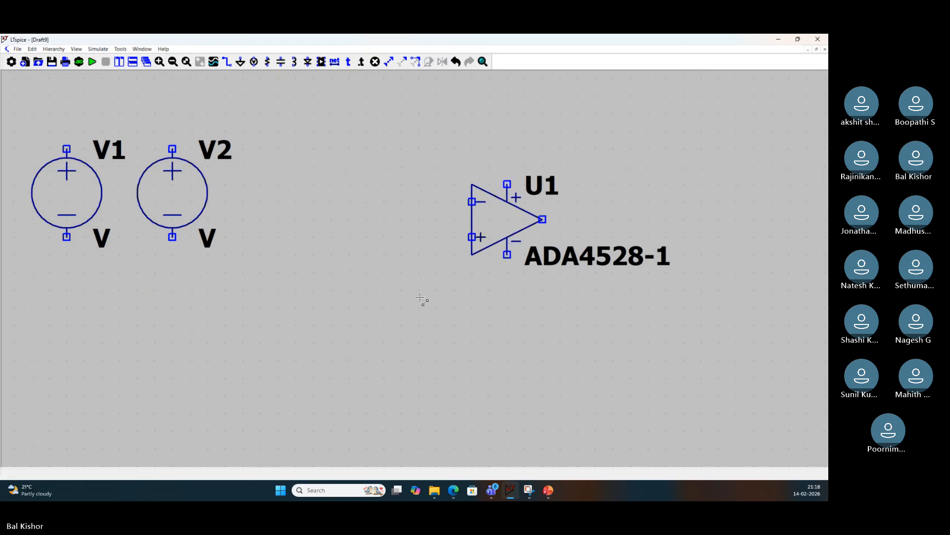
Wire the op-amp's non-inverting input out and down, and attach a third voltage source with its positive terminal at the wire's end
{"action": "key", "text": "F3"}
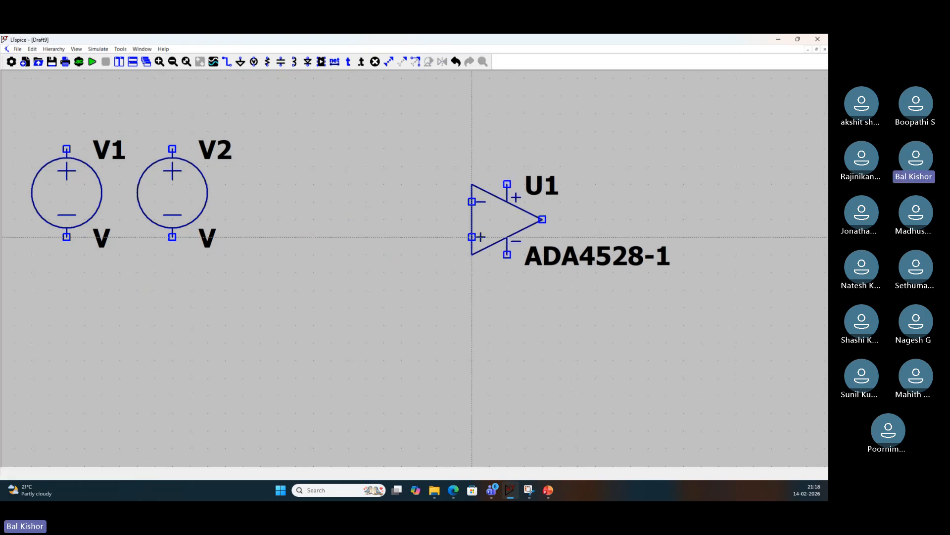
{"action": "left_click", "coordinate": [471, 237]}
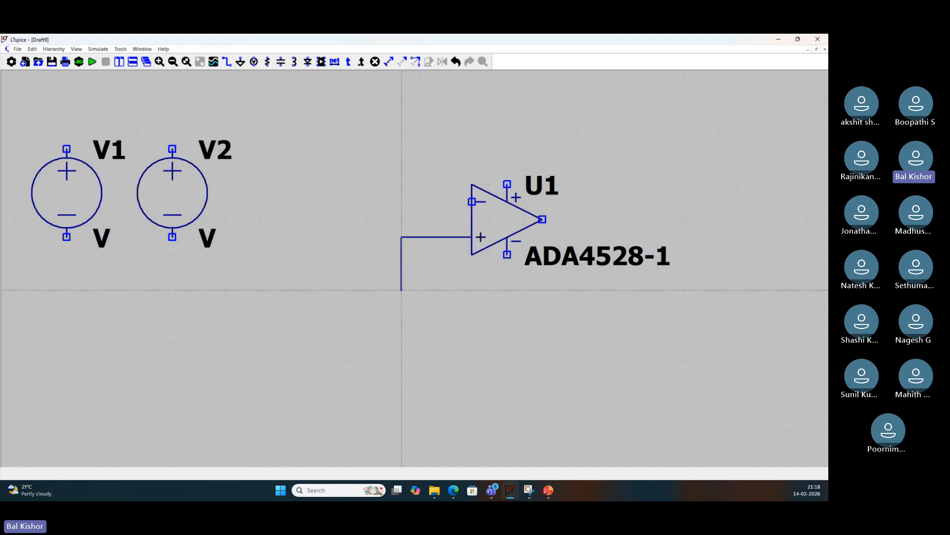
{"action": "left_click", "coordinate": [402, 289]}
{"action": "key", "text": "Escape"}
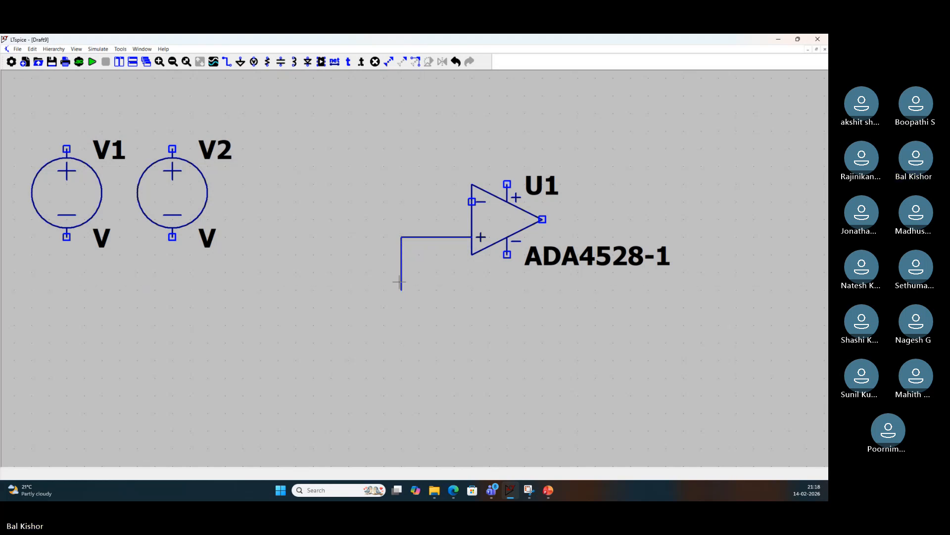
{"action": "key", "text": "v"}
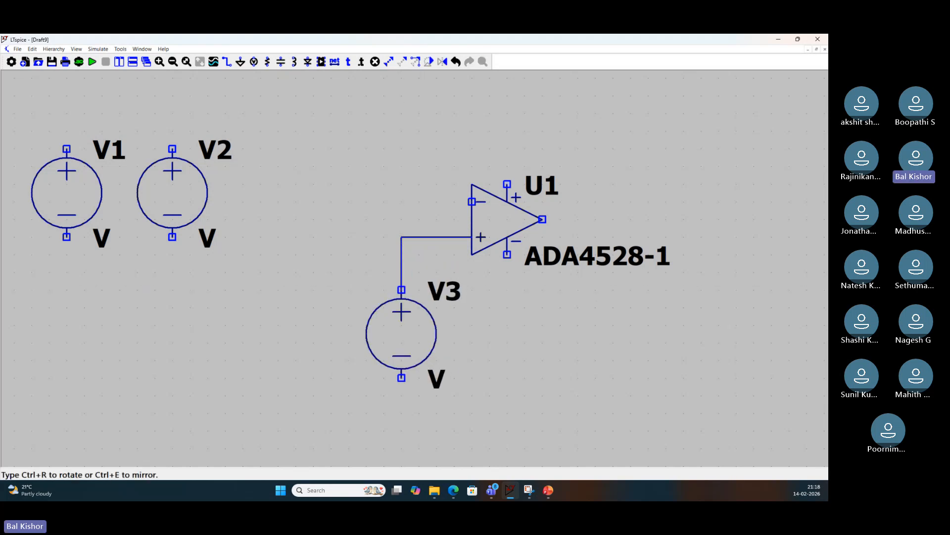
{"action": "left_click", "coordinate": [401, 289]}
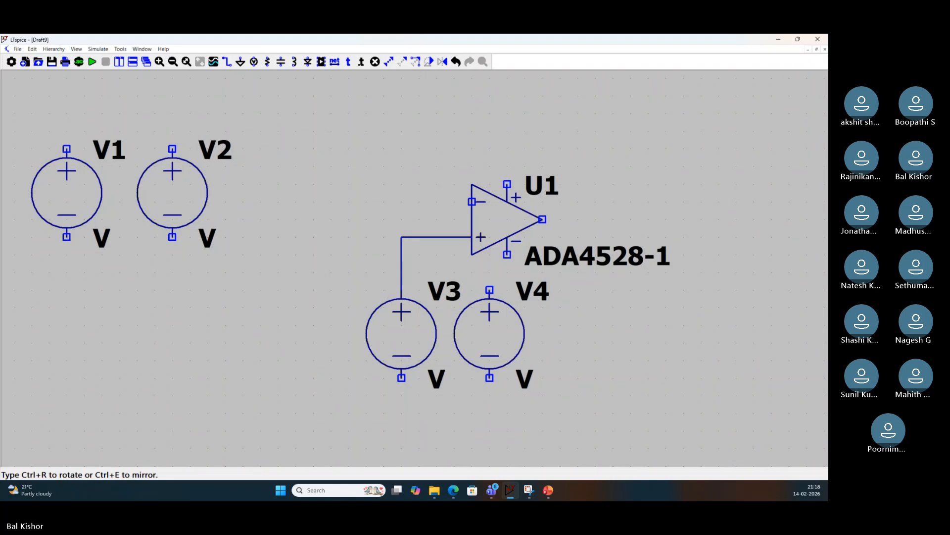
{"action": "key", "text": "Escape"}
Wire a feedback loop over the op-amp from its inverting input to its output, and extend the output wire past the junction
{"action": "key", "text": "w"}
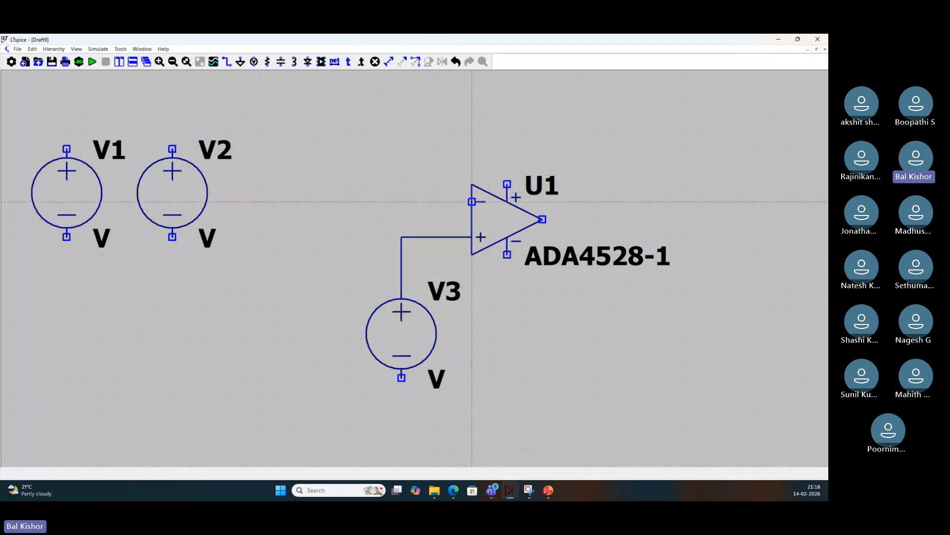
{"action": "left_click", "coordinate": [472, 202]}
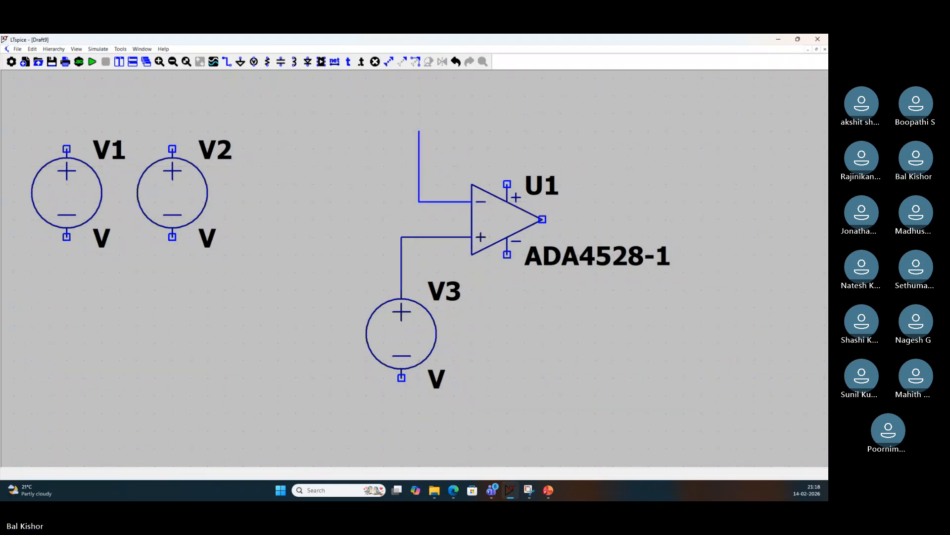
{"action": "left_click", "coordinate": [419, 131]}
{"action": "left_click", "coordinate": [613, 219]}
{"action": "left_click", "coordinate": [540, 218]}
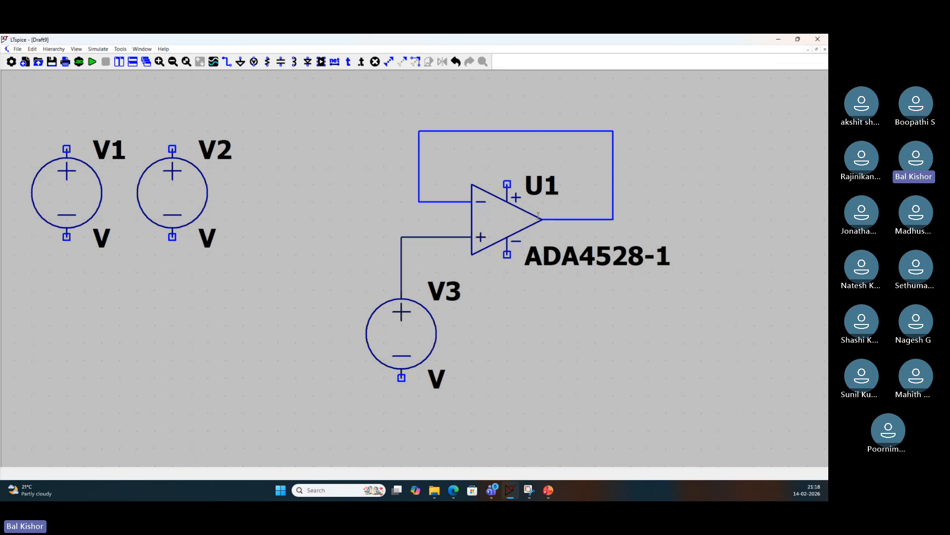
{"action": "left_click", "coordinate": [613, 219]}
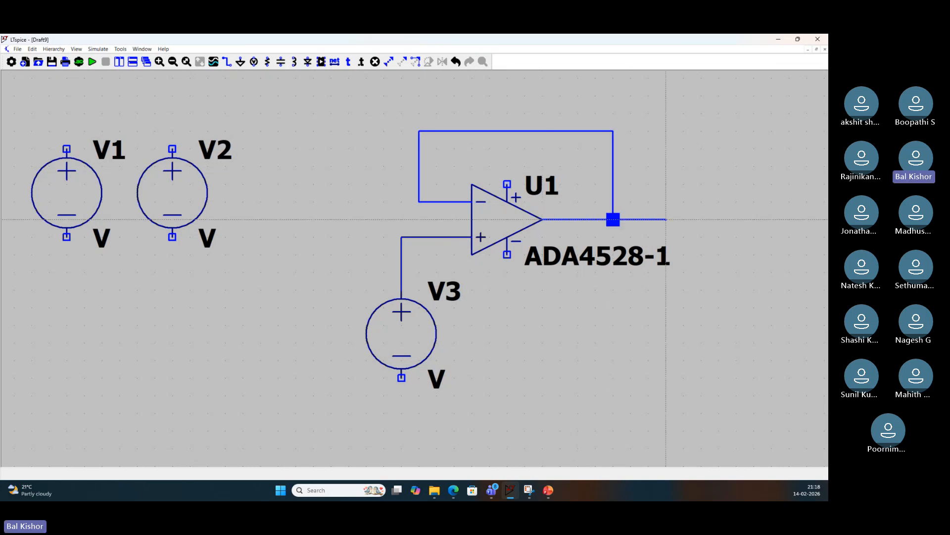
{"action": "left_click", "coordinate": [666, 219]}
{"action": "key", "text": "Escape"}
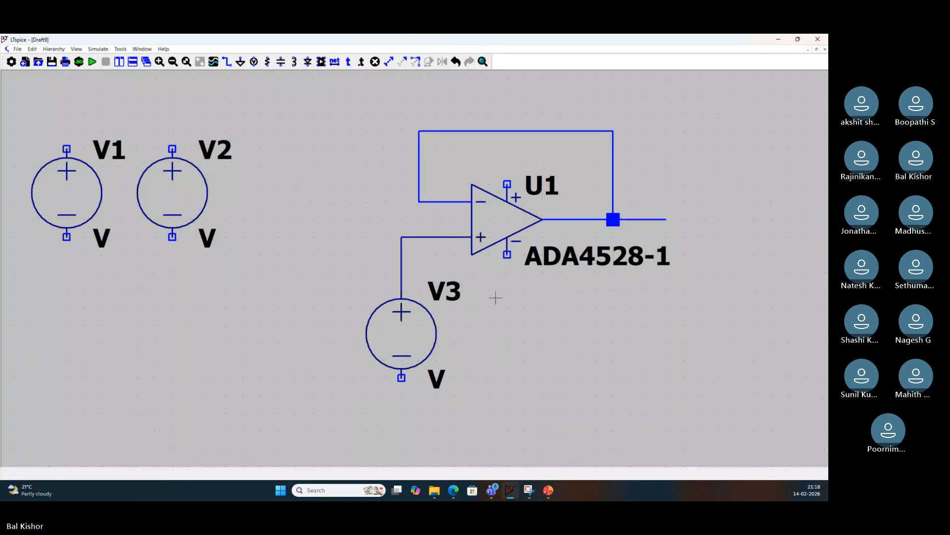
Draw a short wire from the op-amp's positive supply pin and label its end V+
{"action": "key", "text": "F3"}
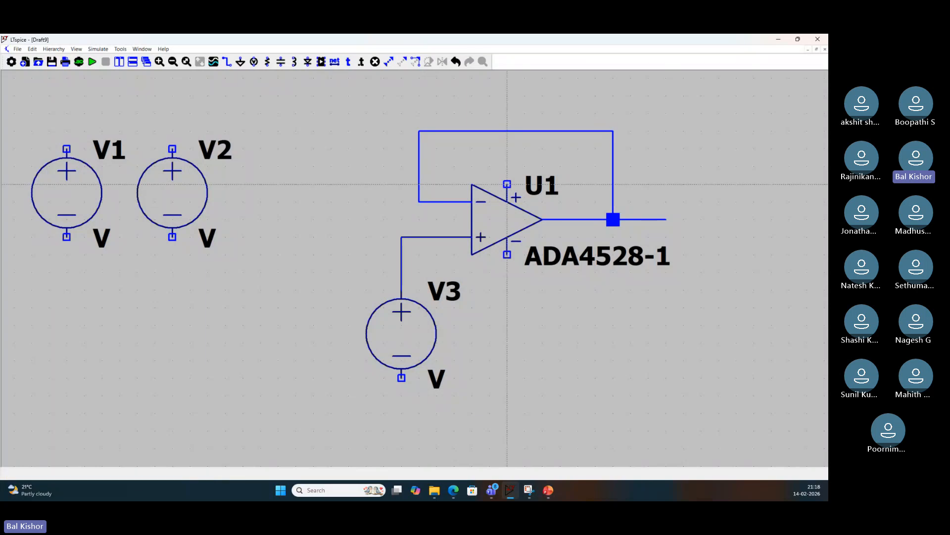
{"action": "left_click", "coordinate": [507, 183]}
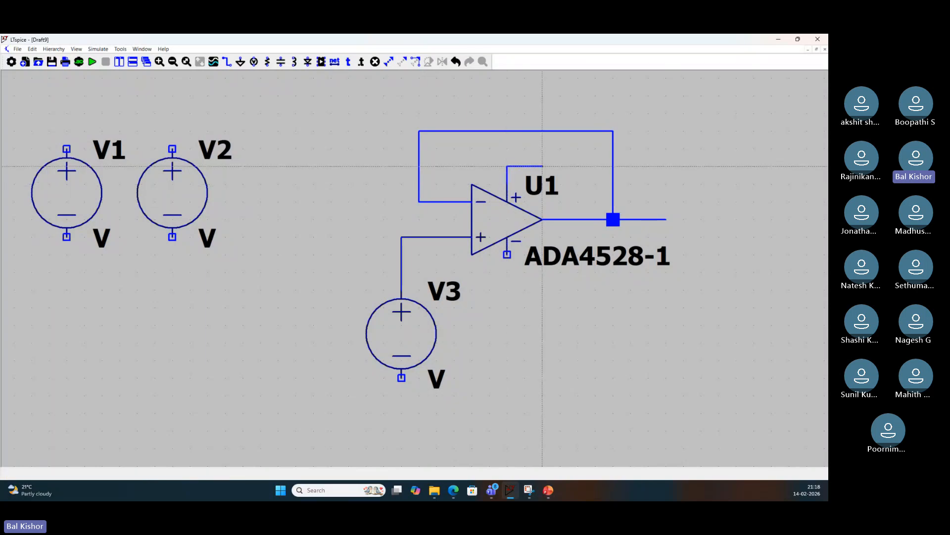
{"action": "left_click", "coordinate": [542, 166]}
{"action": "key", "text": "F4"}
{"action": "type", "text": "V"}
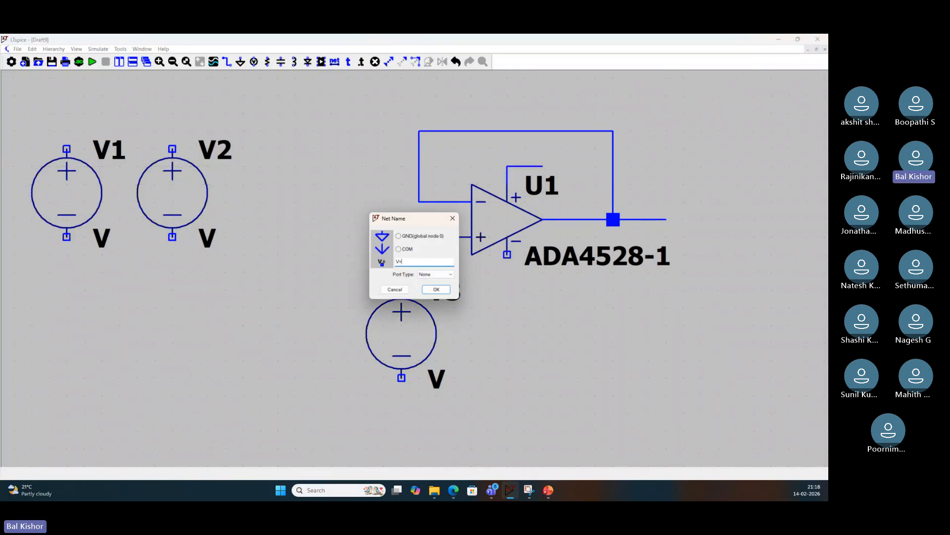
{"action": "type", "text": "+"}
{"action": "key", "text": "Return"}
{"action": "left_click", "coordinate": [542, 166]}
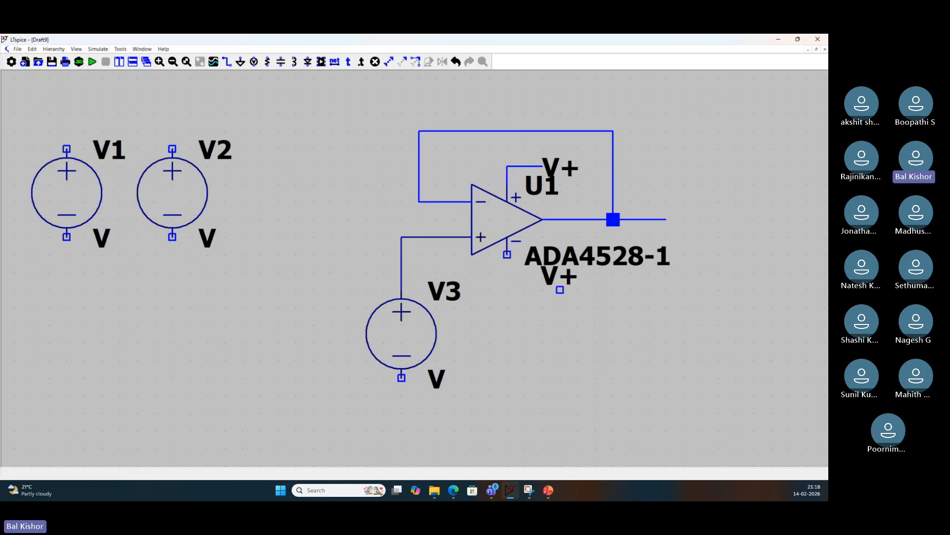
Place a second net label below the op-amp, rename it V-, and wire it to the negative supply pin
{"action": "left_click", "coordinate": [558, 278]}
{"action": "right_click", "coordinate": [558, 278]}
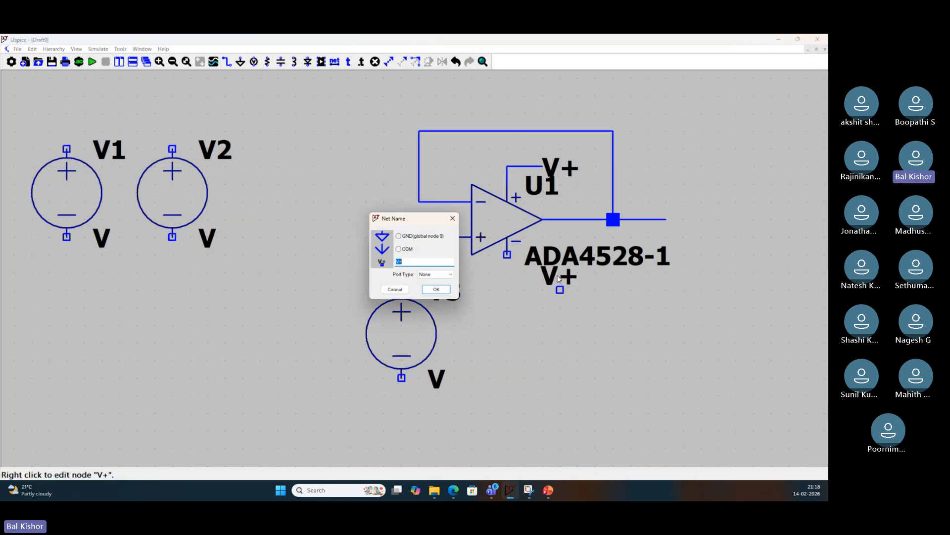
{"action": "type", "text": "V-"}
{"action": "key", "text": "Return"}
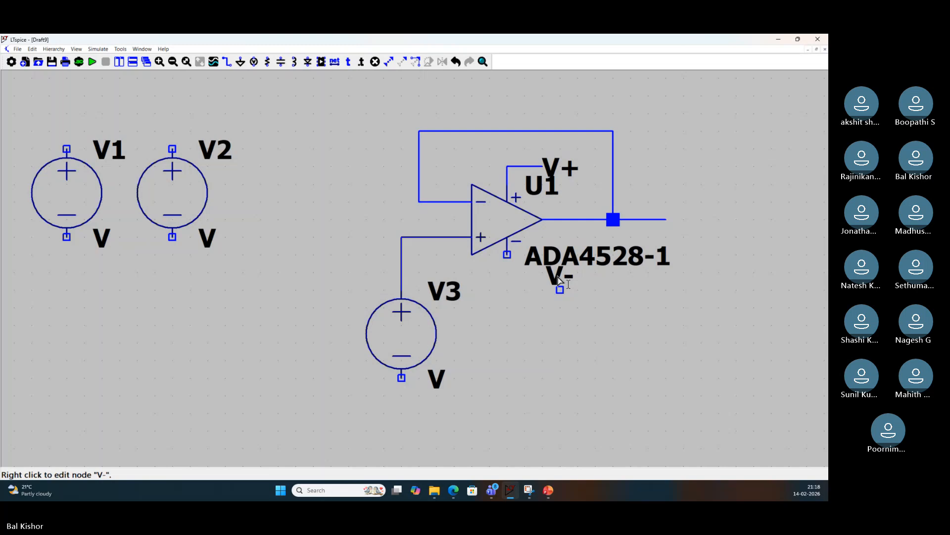
{"action": "key", "text": "w"}
{"action": "left_click", "coordinate": [507, 255]}
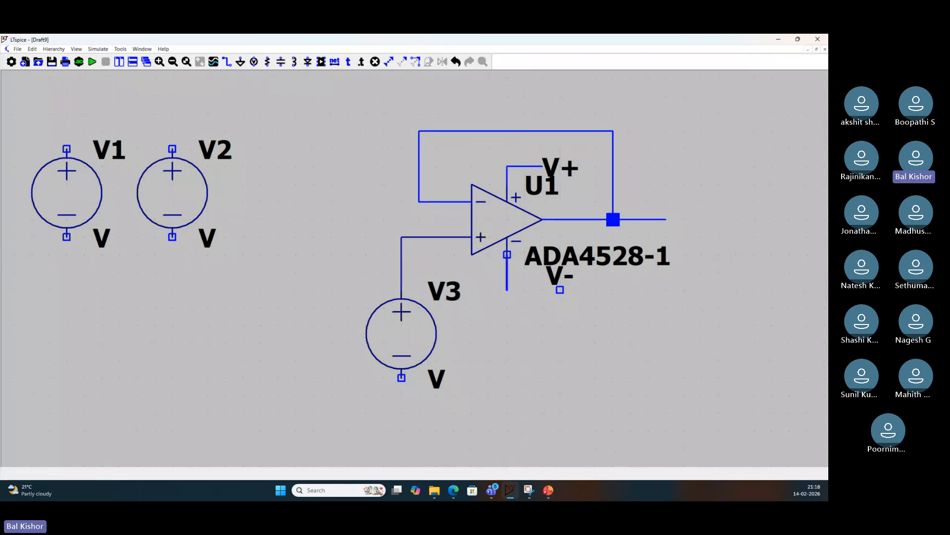
{"action": "left_click", "coordinate": [560, 290]}
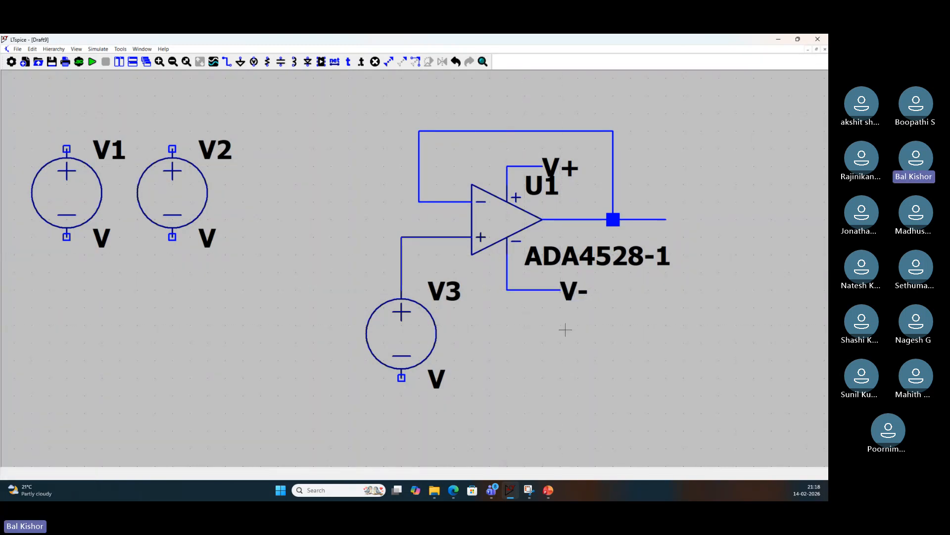
{"action": "key", "text": "Escape"}
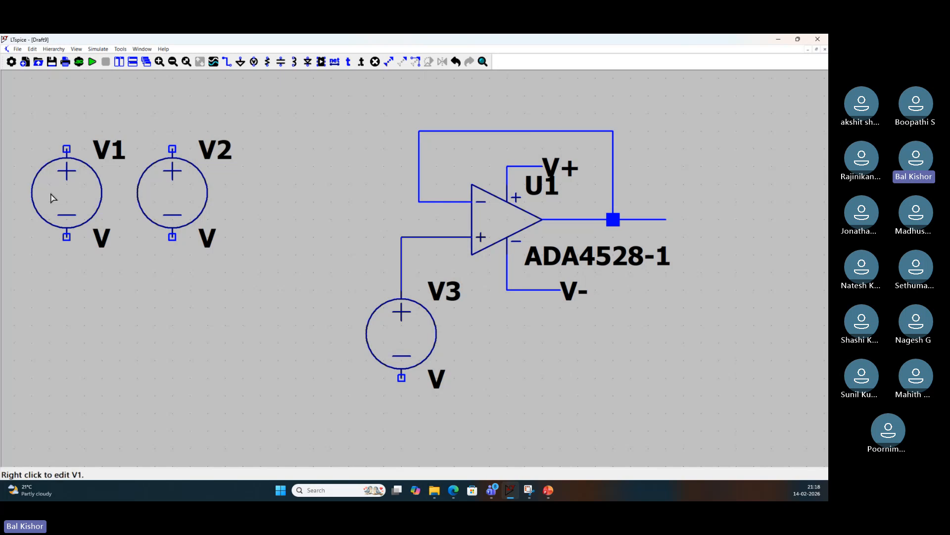
Set the DC value of V1 to 2.5 V and of V2 to -2.5 V
{"action": "right_click", "coordinate": [59, 192]}
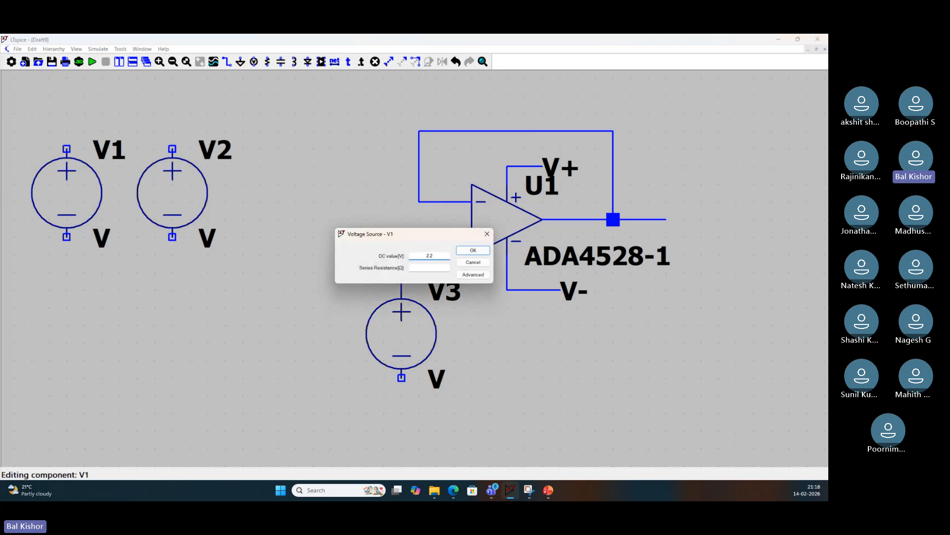
{"action": "type", "text": "25"}
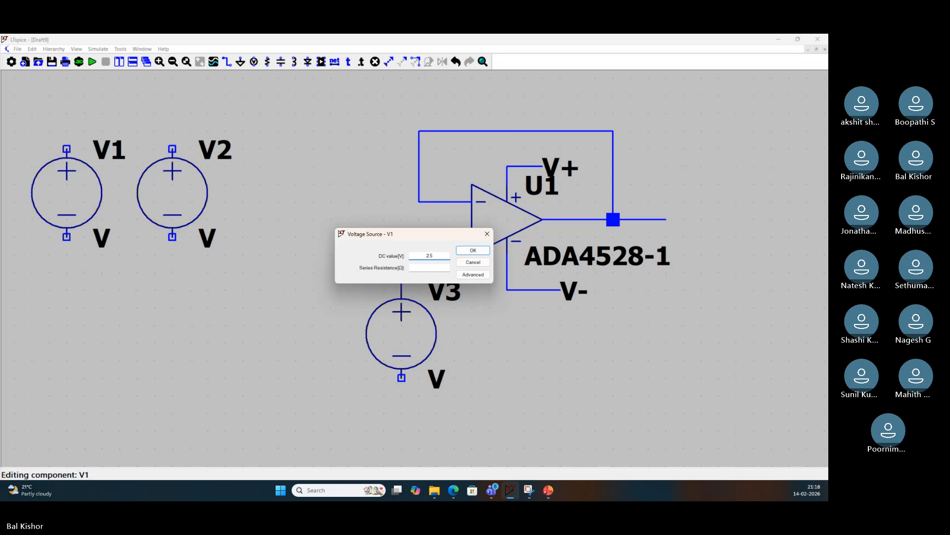
{"action": "key", "text": "Return"}
{"action": "right_click", "coordinate": [159, 208]}
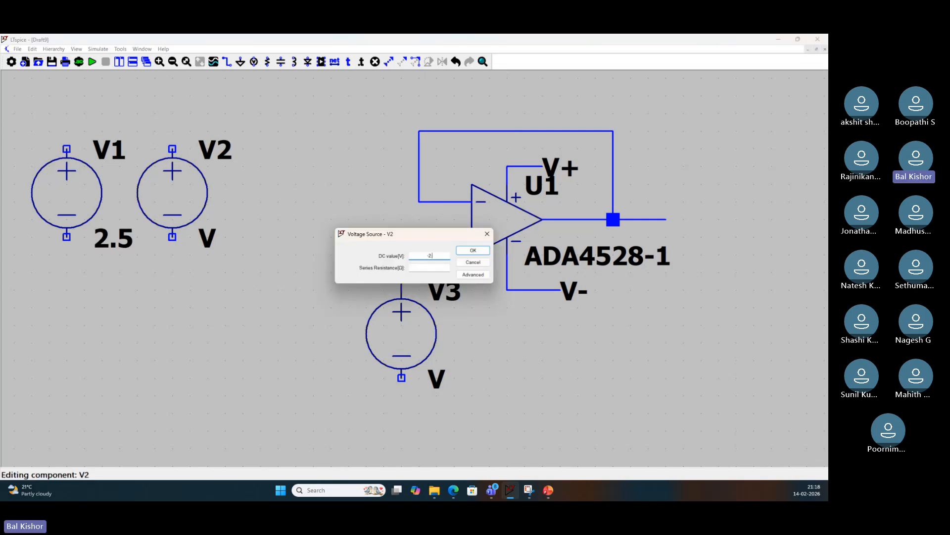
{"action": "key", "text": "Return"}
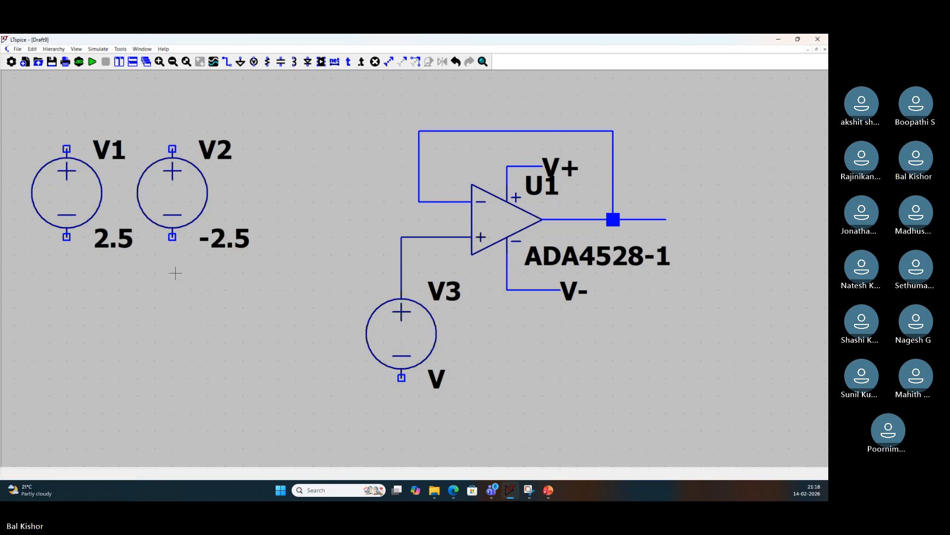
Place a ground beneath each of V1 and V2 and wire it to the source's negative terminal
{"action": "key", "text": "g"}
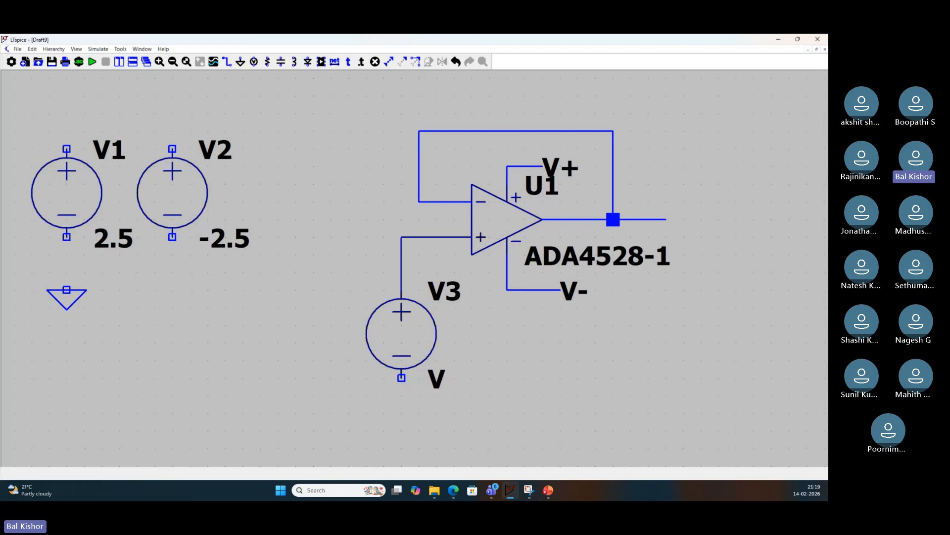
{"action": "left_click", "coordinate": [67, 290]}
{"action": "left_click", "coordinate": [173, 289]}
{"action": "right_click", "coordinate": [172, 290]}
{"action": "key", "text": "w"}
{"action": "left_click", "coordinate": [67, 290]}
{"action": "left_click", "coordinate": [67, 237]}
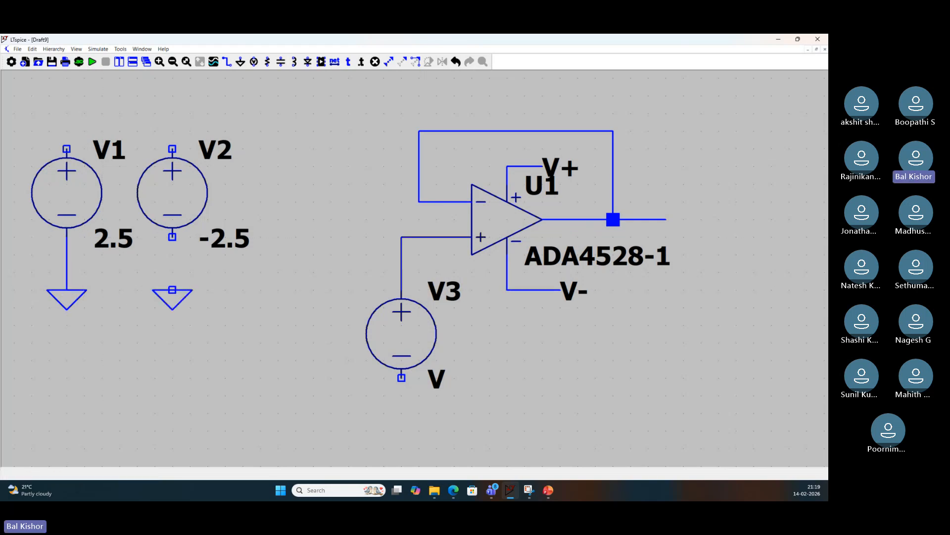
{"action": "left_click", "coordinate": [172, 237]}
{"action": "left_click", "coordinate": [172, 290]}
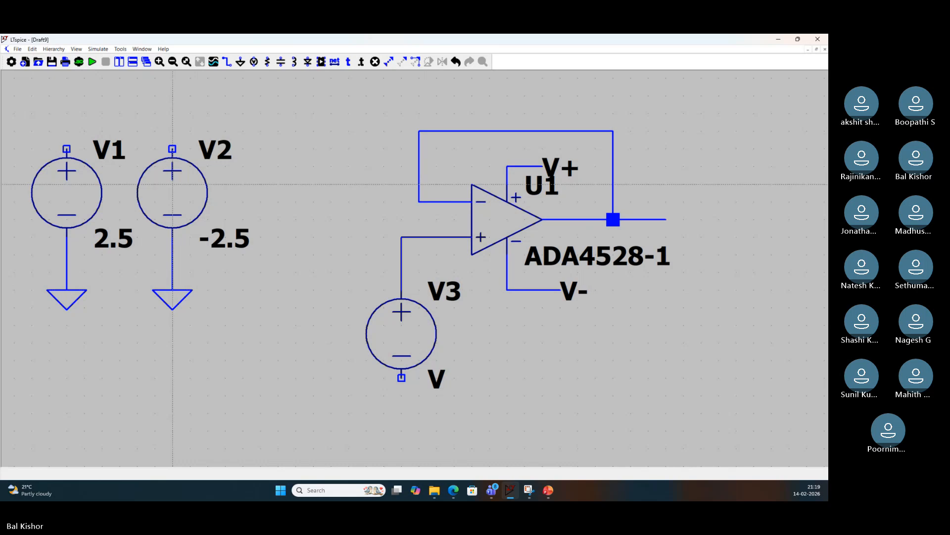
Draw a wire up and to the right from V2's positive terminal and label its end V-
{"action": "left_click", "coordinate": [172, 149]}
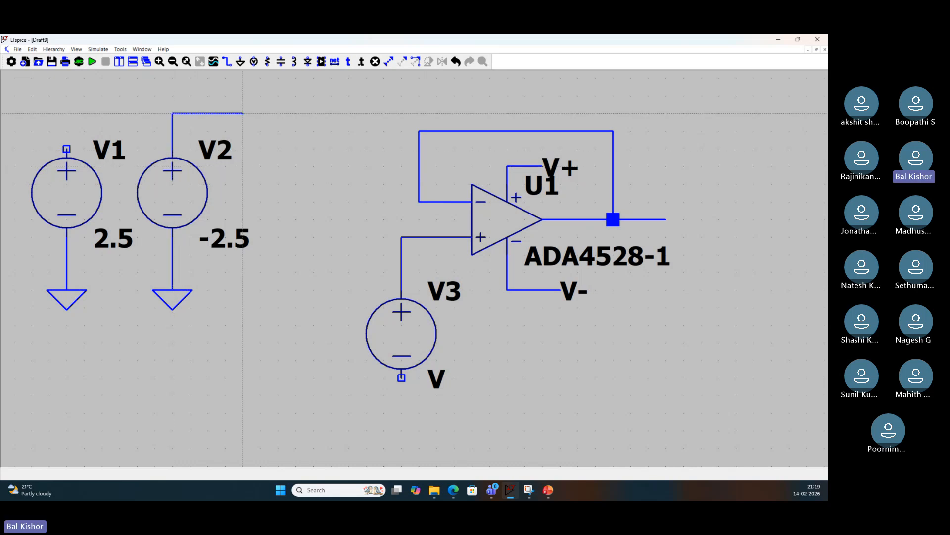
{"action": "left_click", "coordinate": [243, 114]}
{"action": "key", "text": "F4"}
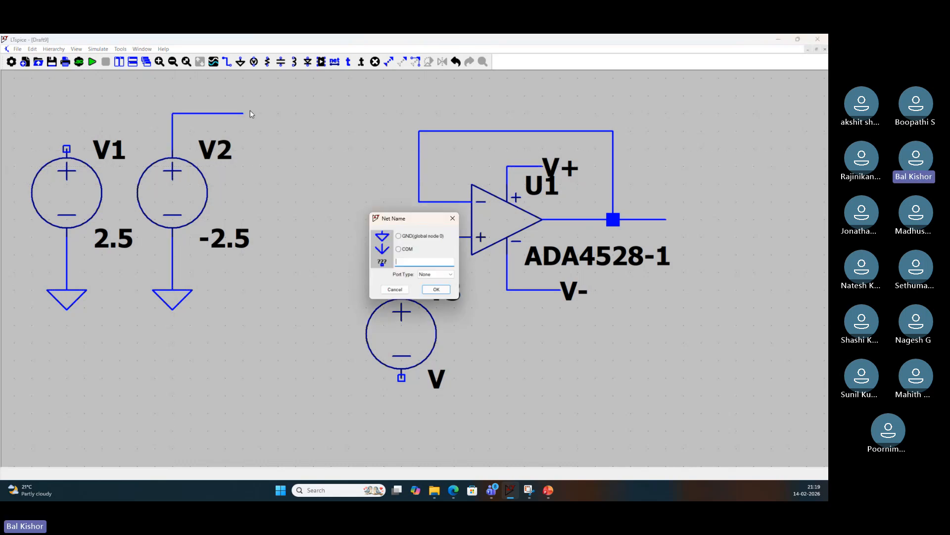
{"action": "type", "text": "V-"}
{"action": "key", "text": "Return"}
{"action": "left_click", "coordinate": [242, 114]}
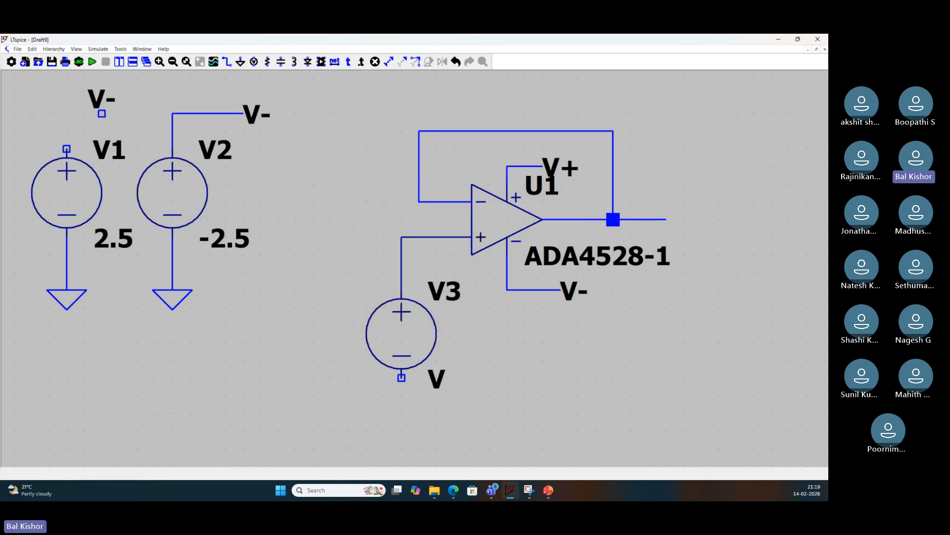
Wire the net label above V1 to V1's positive terminal and rename that label V+
{"action": "key", "text": "w"}
{"action": "left_click", "coordinate": [102, 113]}
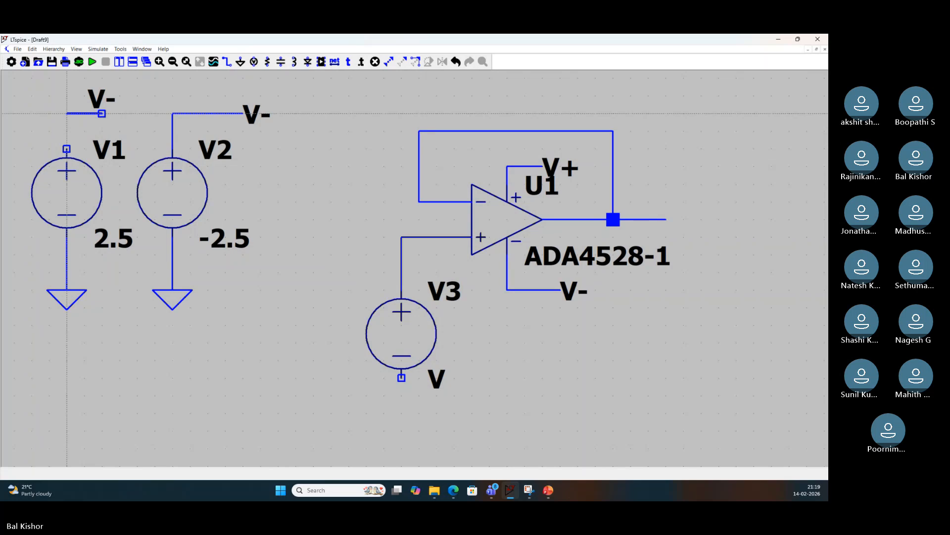
{"action": "left_click", "coordinate": [66, 113]}
{"action": "left_click", "coordinate": [67, 149]}
{"action": "key", "text": "Escape"}
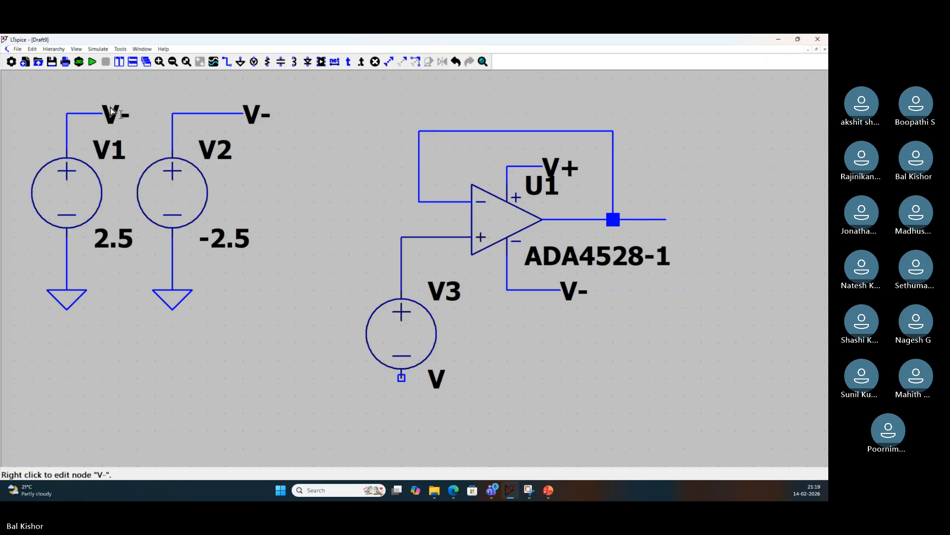
{"action": "right_click", "coordinate": [111, 109]}
{"action": "type", "text": "V+"}
{"action": "key", "text": "Return"}
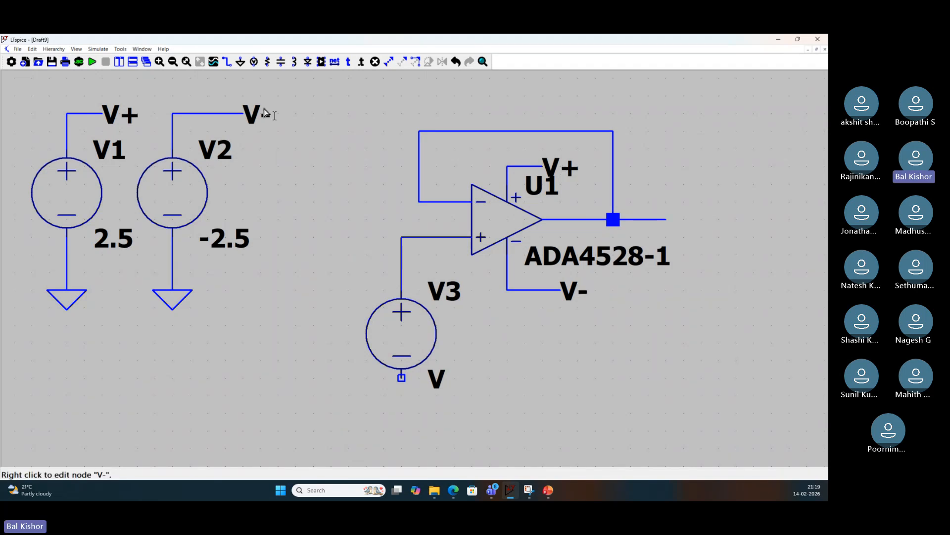
Place a ground below V3 and wire it to the source's negative terminal
{"action": "key", "text": "g"}
{"action": "scroll", "coordinate": [445, 415], "scroll_direction": "down", "scroll_amount": 3}
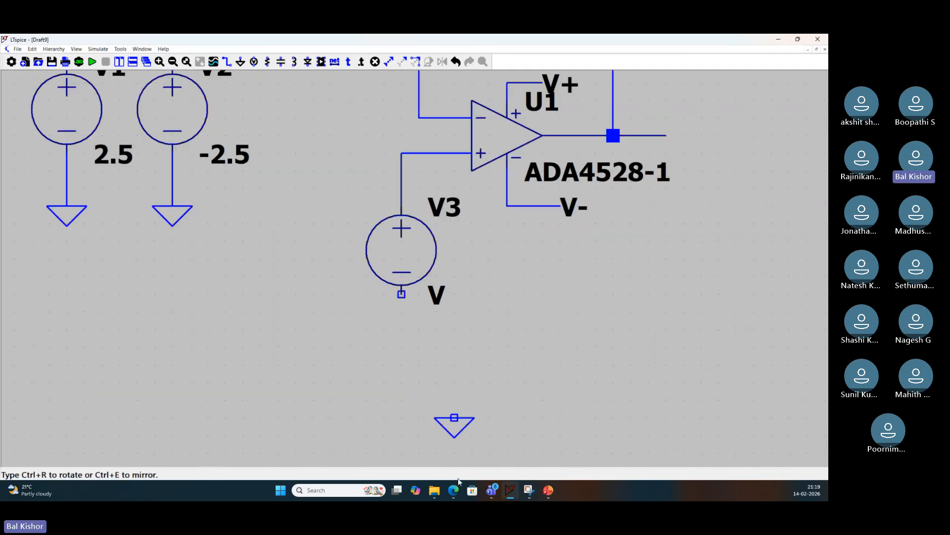
{"action": "left_click", "coordinate": [401, 288]}
{"action": "key", "text": "w"}
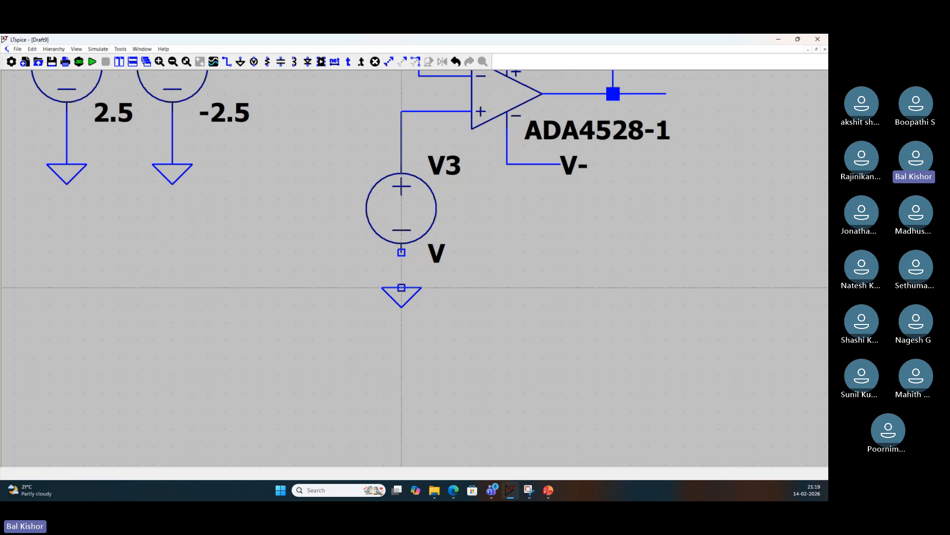
{"action": "left_click", "coordinate": [402, 288]}
{"action": "left_click", "coordinate": [401, 253]}
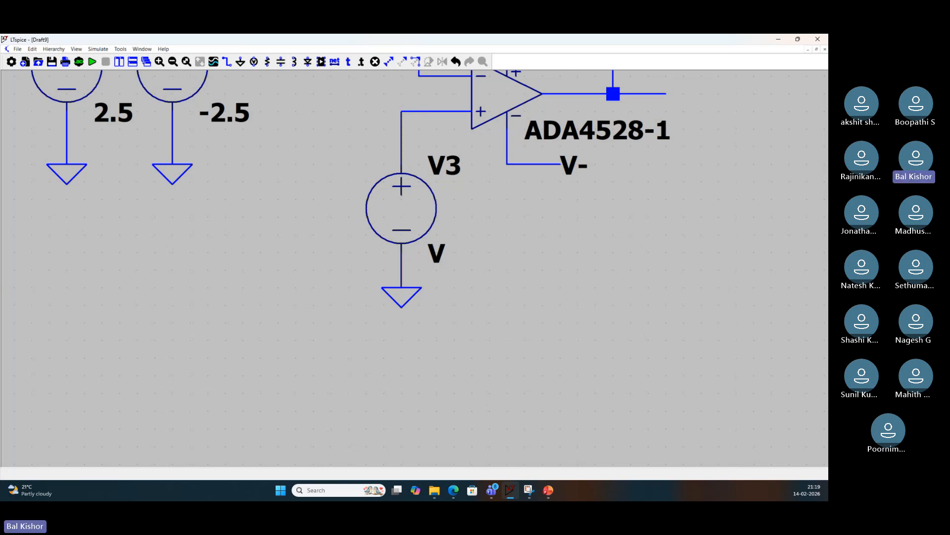
Set V3 to a SINE source with amplitude 0.1 V, frequency 100k Hz and Tdelay 0
{"action": "scroll", "coordinate": [347, 285], "scroll_direction": "down", "scroll_amount": 2}
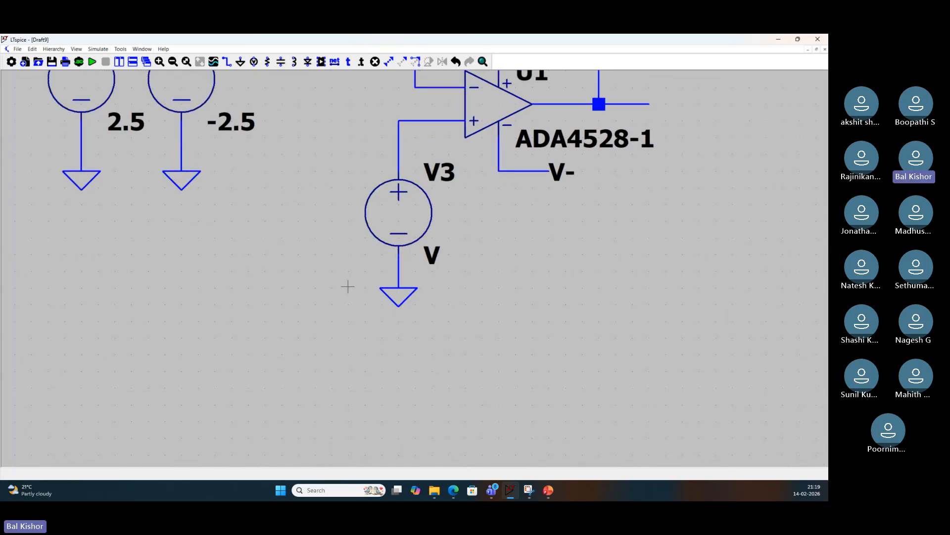
{"action": "scroll", "coordinate": [348, 286], "scroll_direction": "down", "scroll_amount": 3}
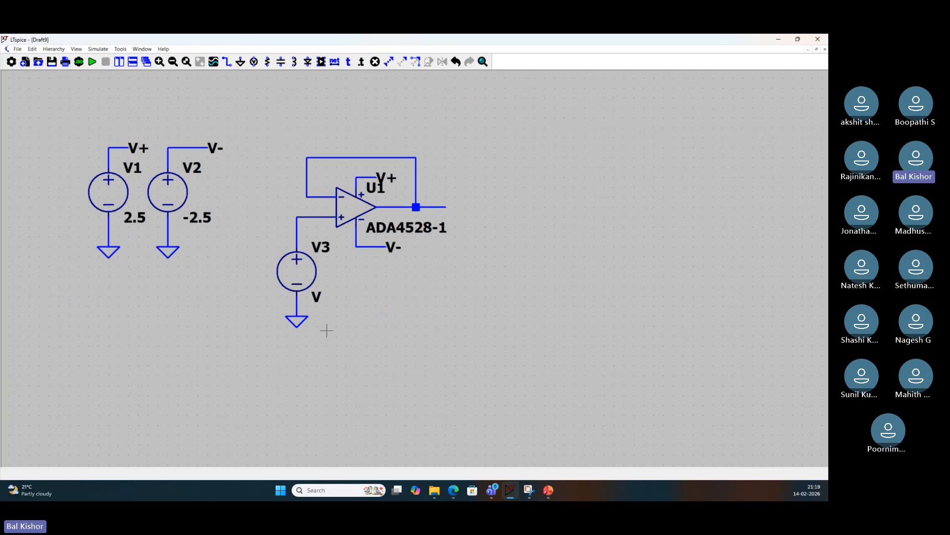
{"action": "scroll", "coordinate": [327, 330], "scroll_direction": "up", "scroll_amount": 2}
{"action": "right_click", "coordinate": [292, 256]}
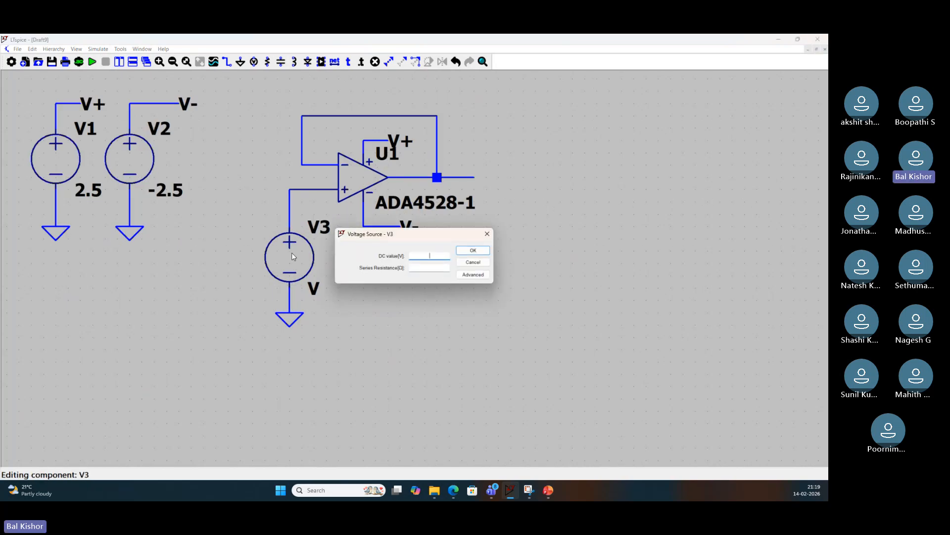
{"action": "left_click", "coordinate": [473, 275]}
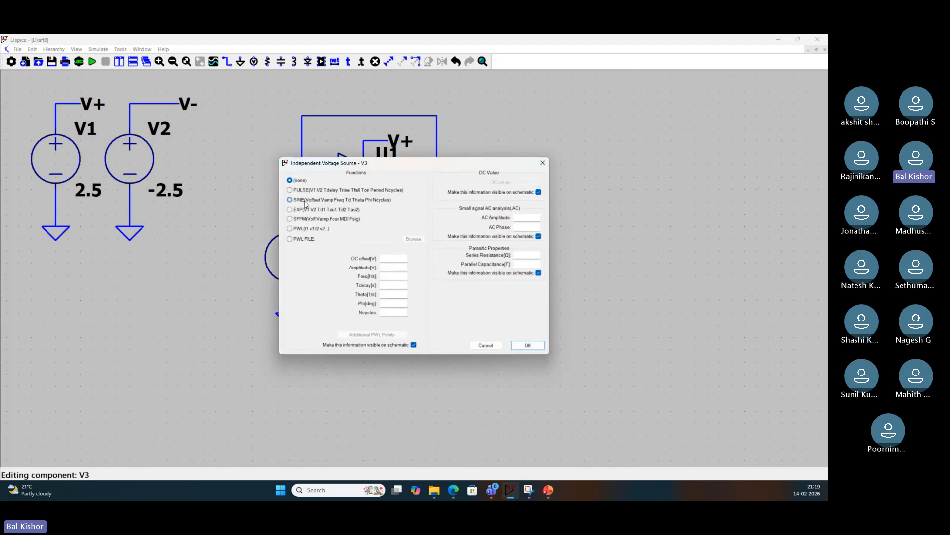
{"action": "left_click", "coordinate": [305, 202]}
{"action": "left_click", "coordinate": [394, 276]}
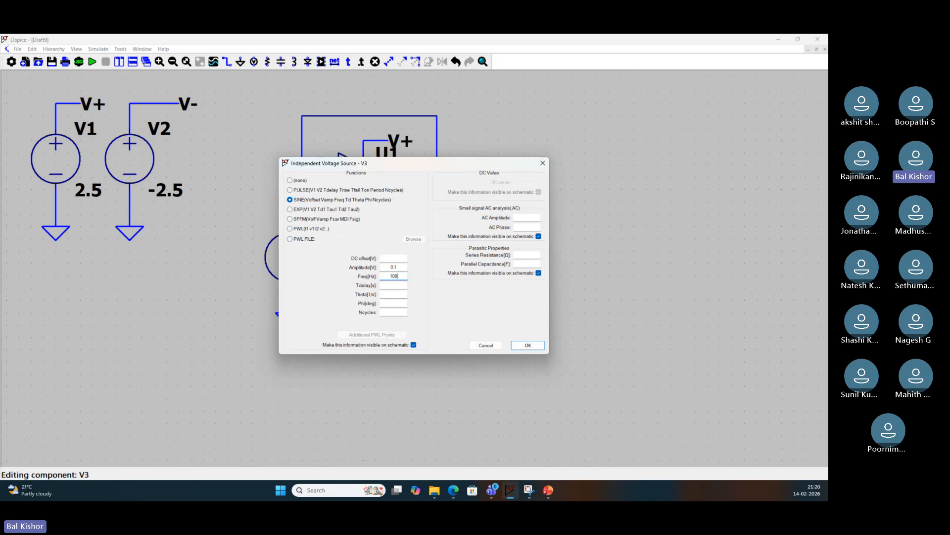
{"action": "type", "text": "100k"}
{"action": "key", "text": "Tab"}
{"action": "type", "text": "0"}
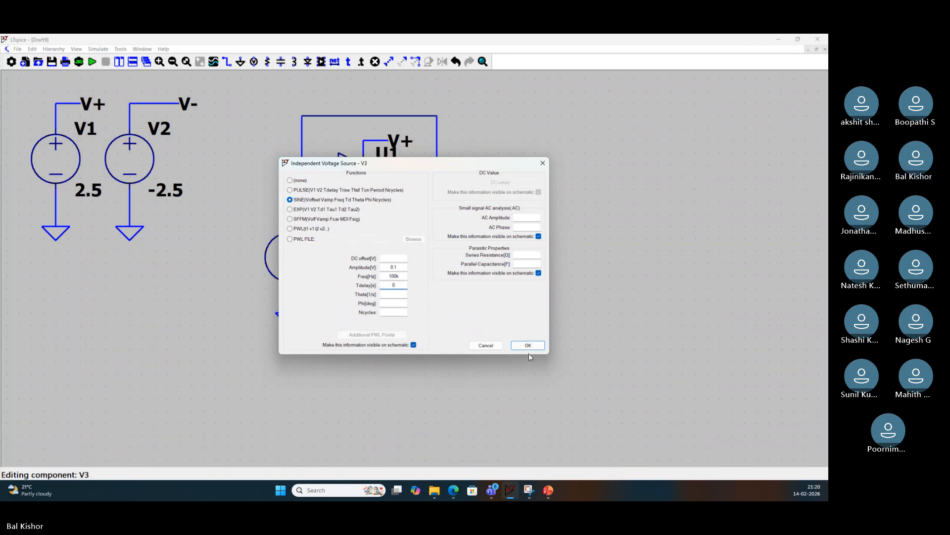
{"action": "left_click", "coordinate": [528, 346]}
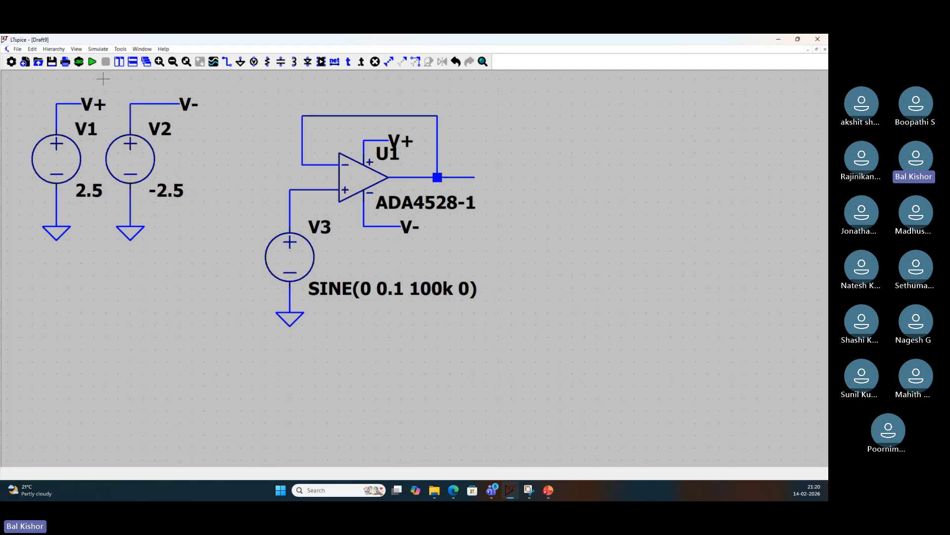
Configure a transient analysis with stop time 0.005 and data saving from 0, place its directive below V1, and run it
{"action": "left_click", "coordinate": [92, 61]}
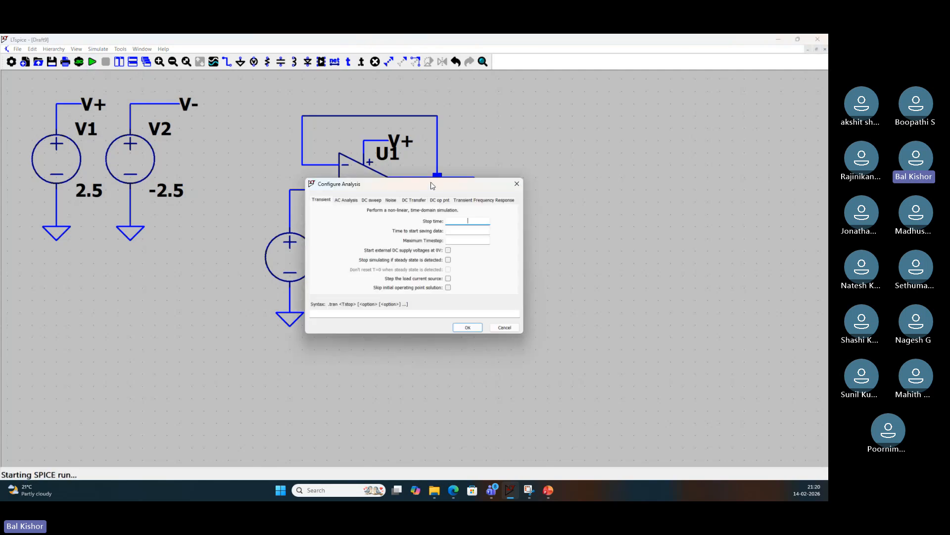
{"action": "left_click_drag", "start_coordinate": [429, 189], "coordinate": [175, 253]}
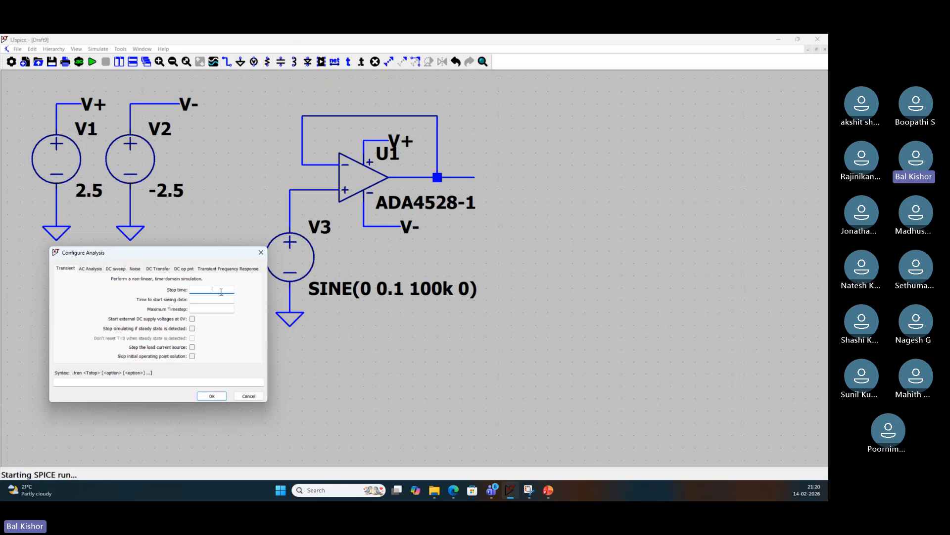
{"action": "type", "text": "0.001"}
{"action": "key", "text": "BackSpace"}
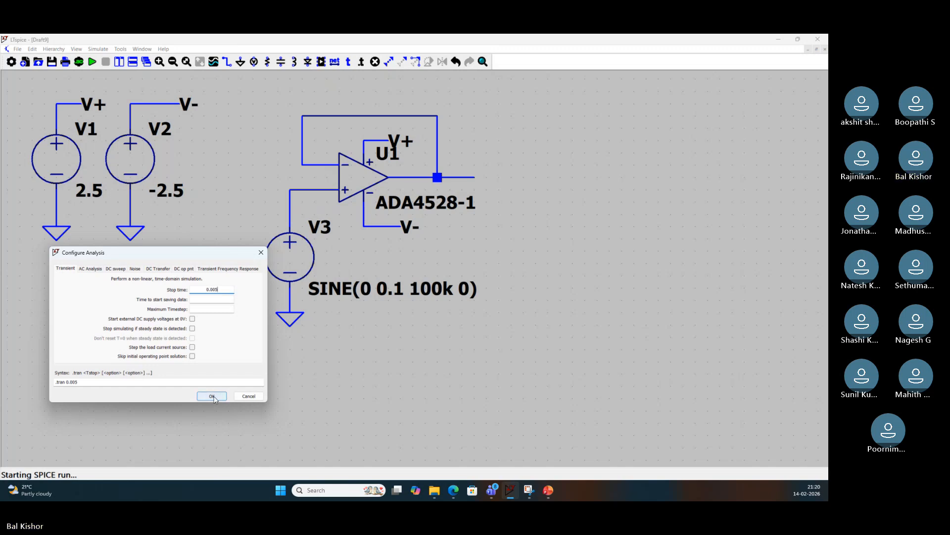
{"action": "left_click", "coordinate": [212, 300]}
{"action": "type", "text": "0"}
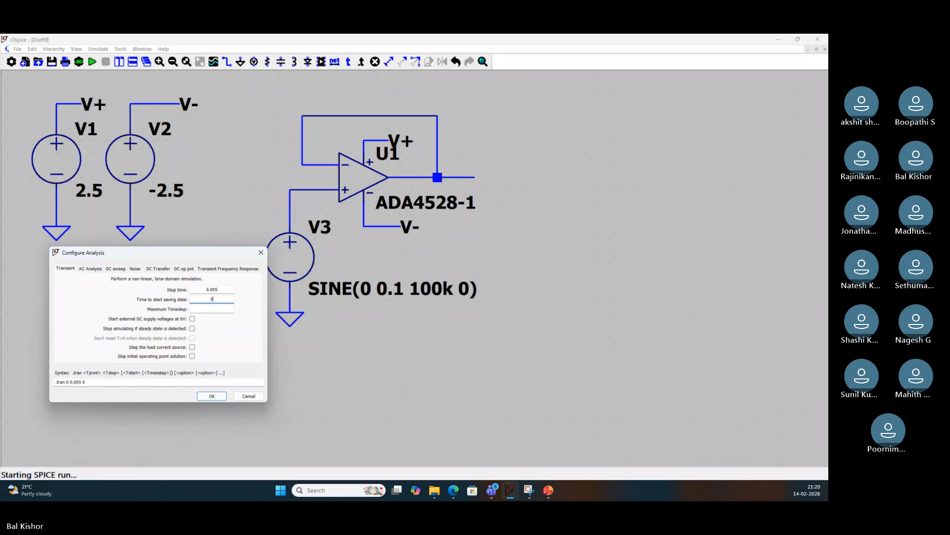
{"action": "left_click", "coordinate": [212, 395]}
{"action": "left_click", "coordinate": [145, 343]}
{"action": "left_click", "coordinate": [510, 172]}
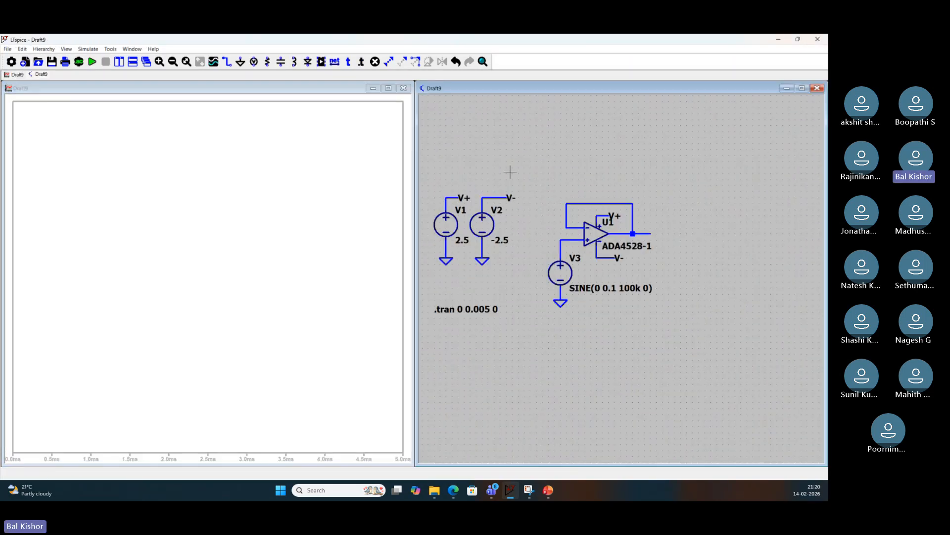
Tile the schematic and waveform windows side by side, then rerun the simulation and plot the voltage at the op amp's non-inverting input
{"action": "left_click", "coordinate": [119, 61]}
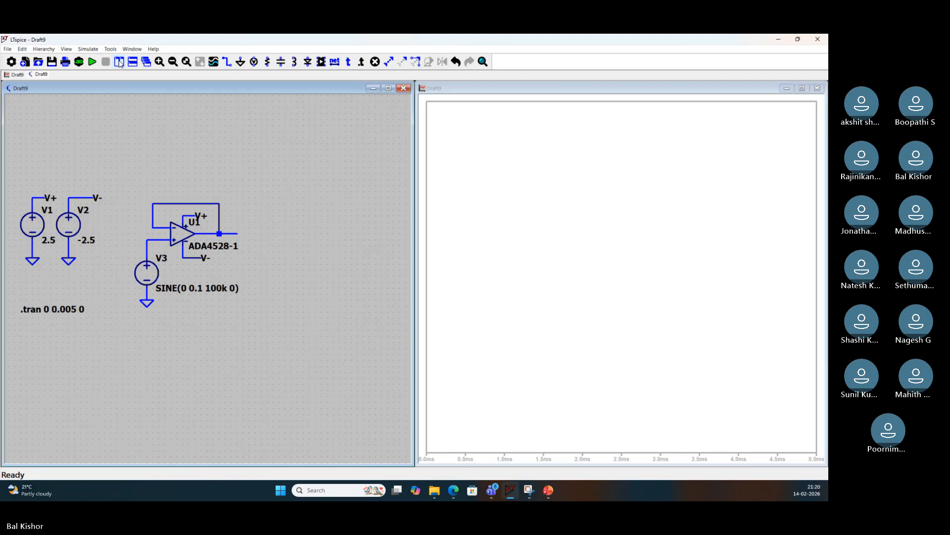
{"action": "key", "text": "space"}
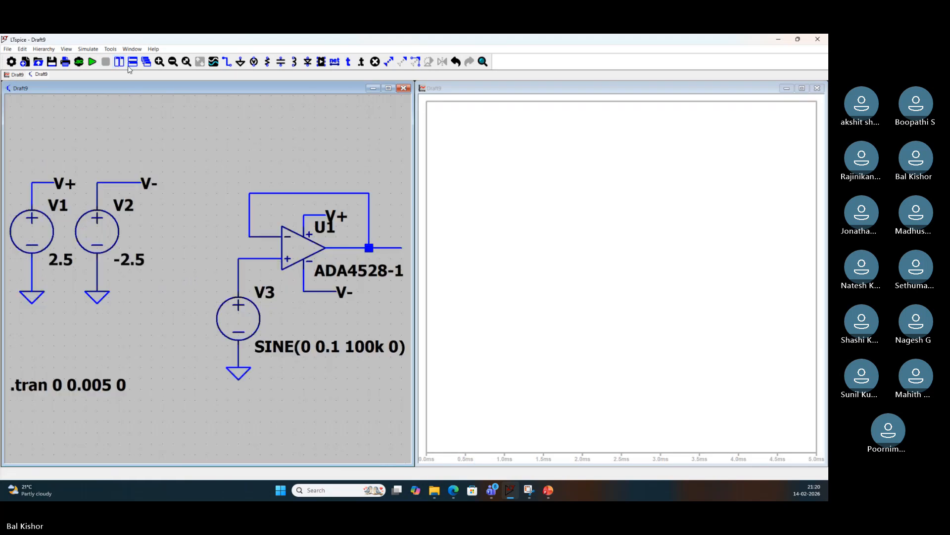
{"action": "left_click", "coordinate": [93, 63]}
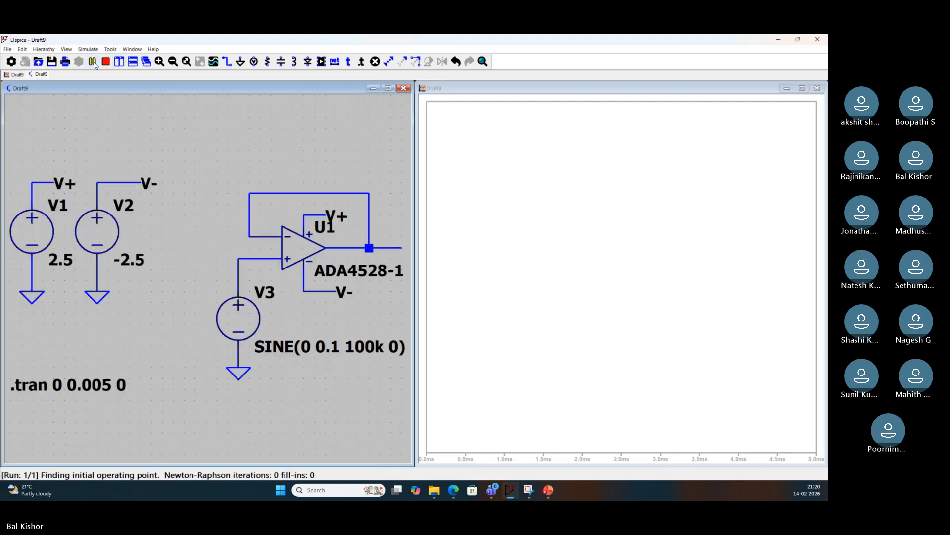
{"action": "left_click", "coordinate": [254, 257]}
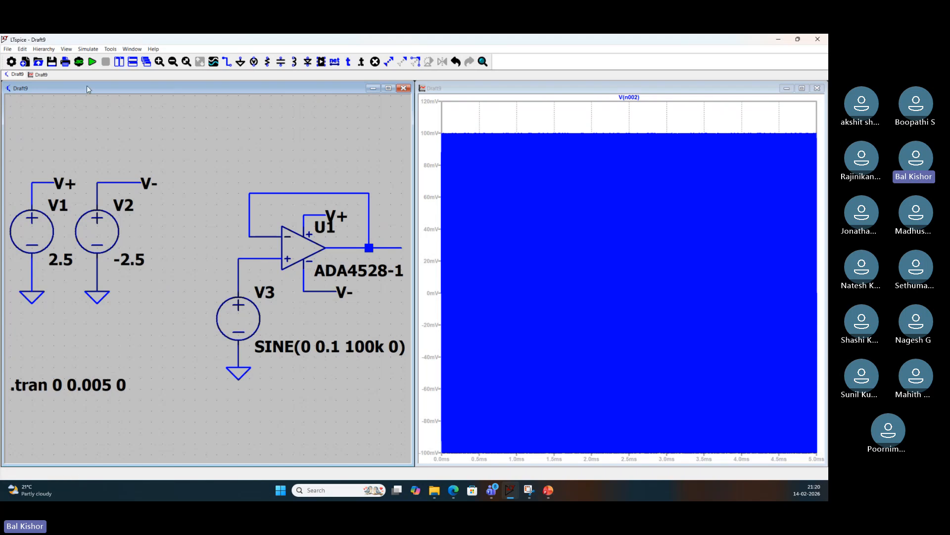
Set the transient stop time to 0.005m and rerun the simulation
{"action": "left_click", "coordinate": [80, 62]}
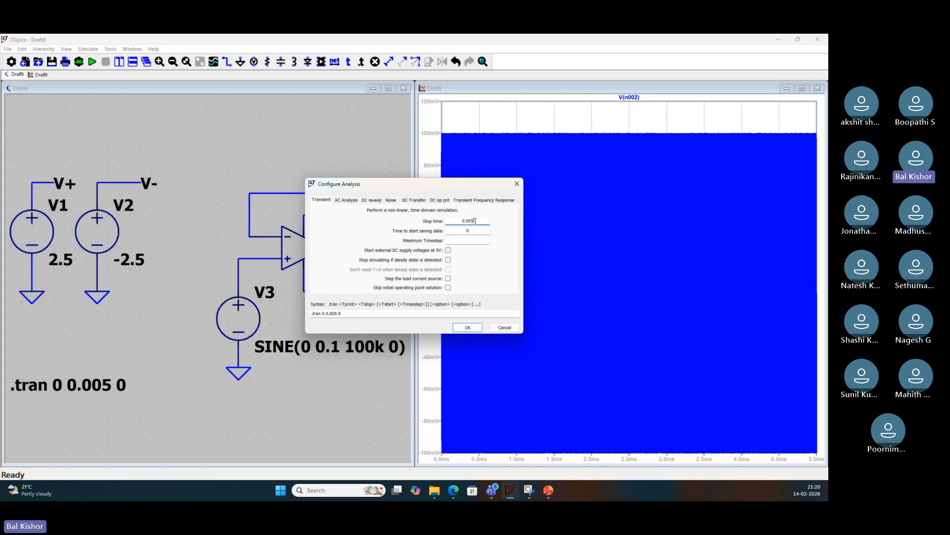
{"action": "type", "text": "m"}
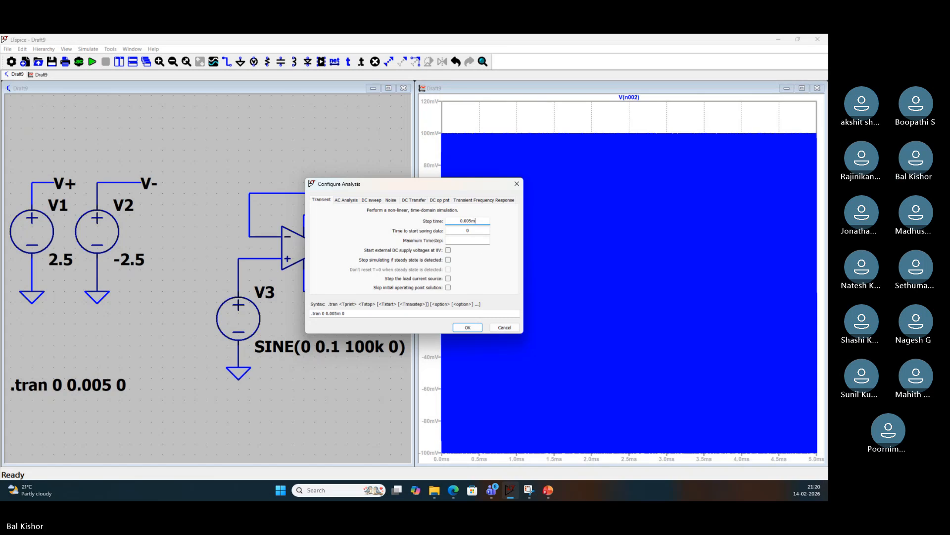
{"action": "left_click", "coordinate": [467, 327]}
{"action": "left_click", "coordinate": [92, 62]}
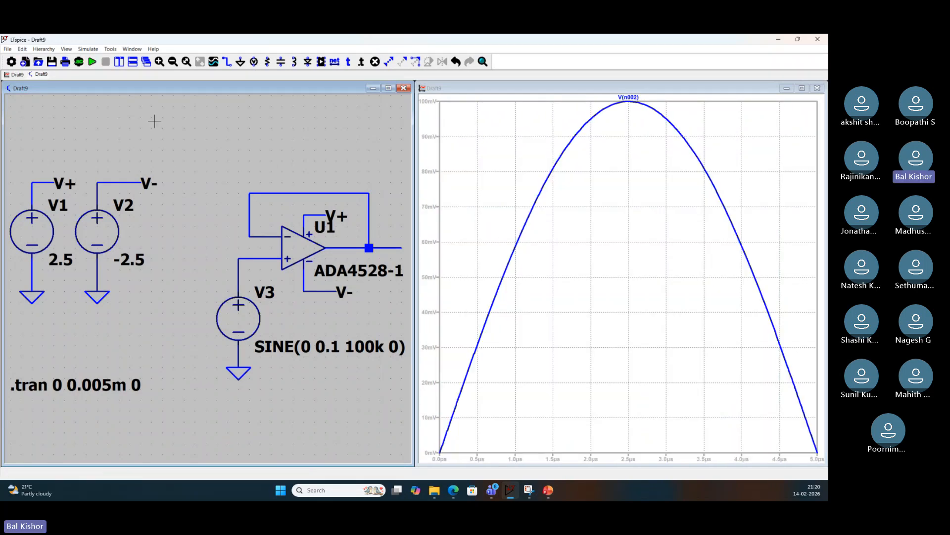
Rerun the transient analysis with a stop time of 0.01m and add the op amp's output voltage to the plot
{"action": "left_click", "coordinate": [79, 62]}
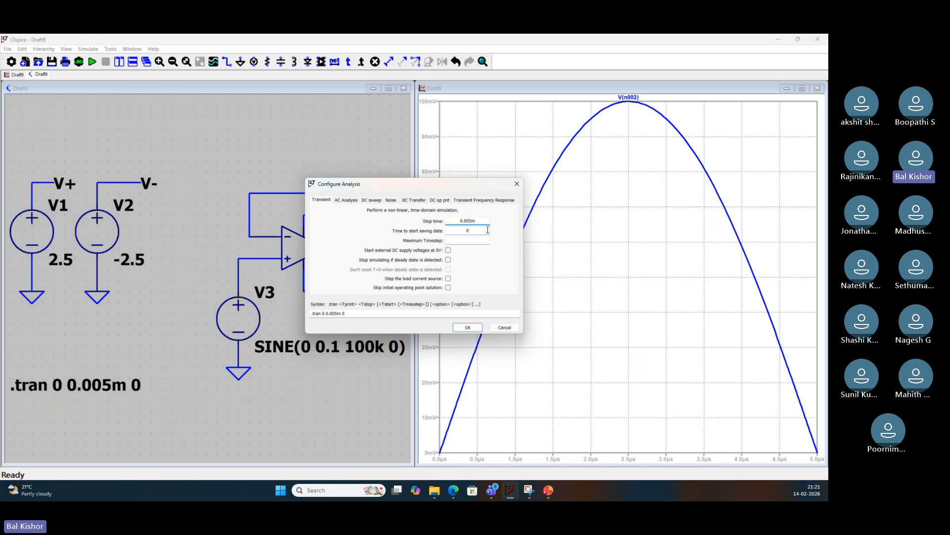
{"action": "key", "text": "BackSpace"}
{"action": "key", "text": "BackSpace"}
{"action": "type", "text": "1"}
{"action": "left_click", "coordinate": [467, 328]}
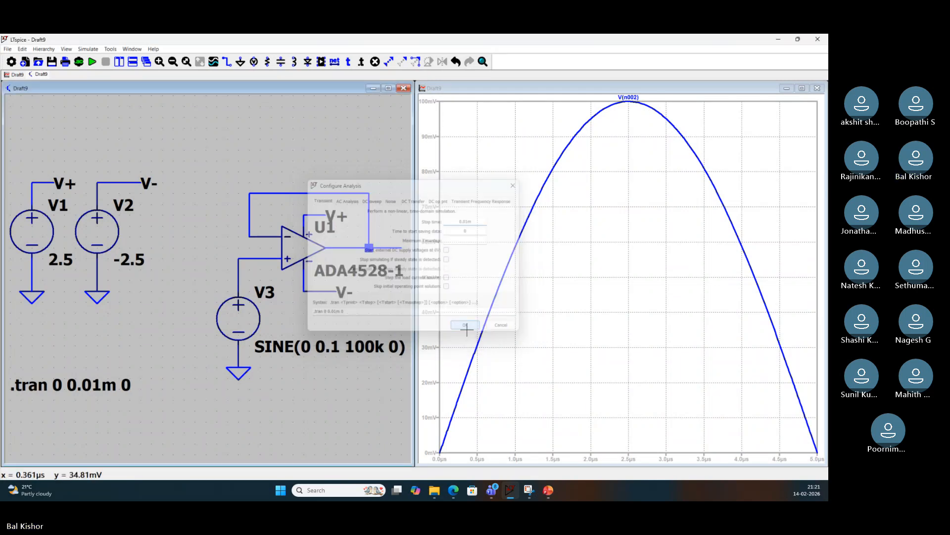
{"action": "left_click", "coordinate": [92, 61]}
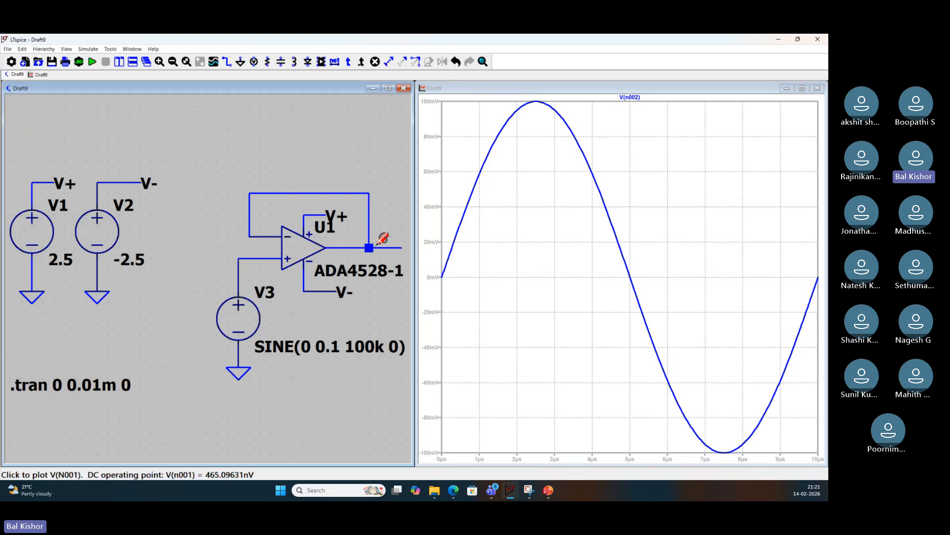
{"action": "left_click", "coordinate": [379, 247]}
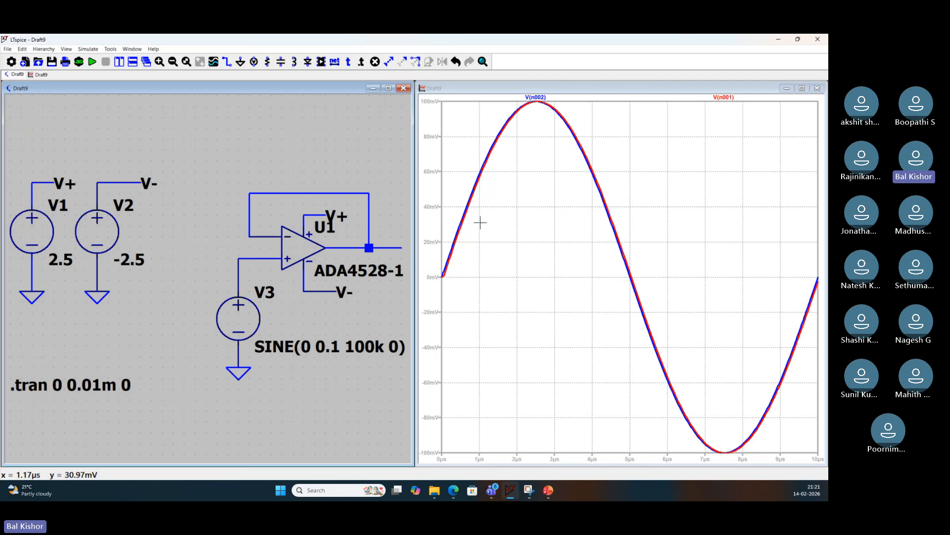
Set the transient stop time to 0.05m and rerun the simulation
{"action": "left_click", "coordinate": [81, 63]}
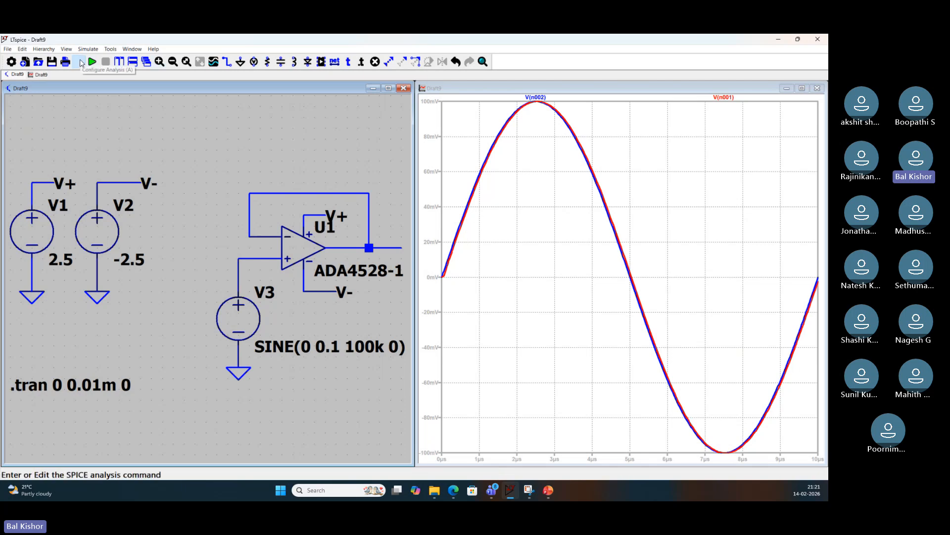
{"action": "left_click", "coordinate": [470, 220]}
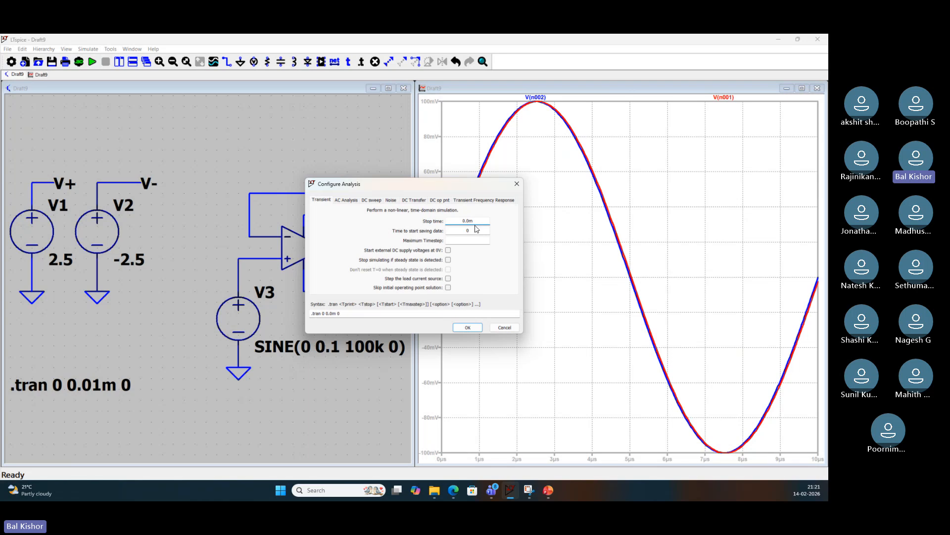
{"action": "type", "text": "5"}
{"action": "left_click", "coordinate": [468, 328]}
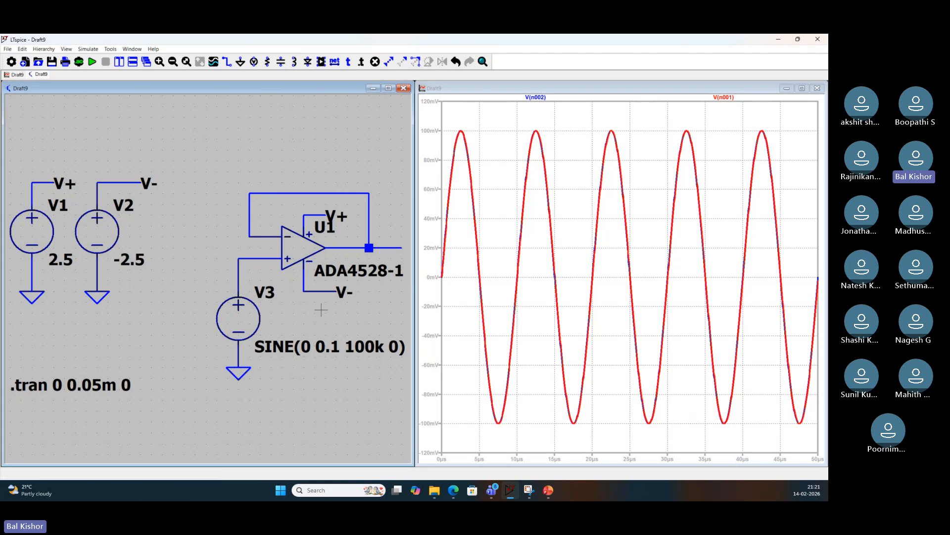
Set the frequency of V3's sine function to 200k Hz
{"action": "right_click", "coordinate": [234, 320]}
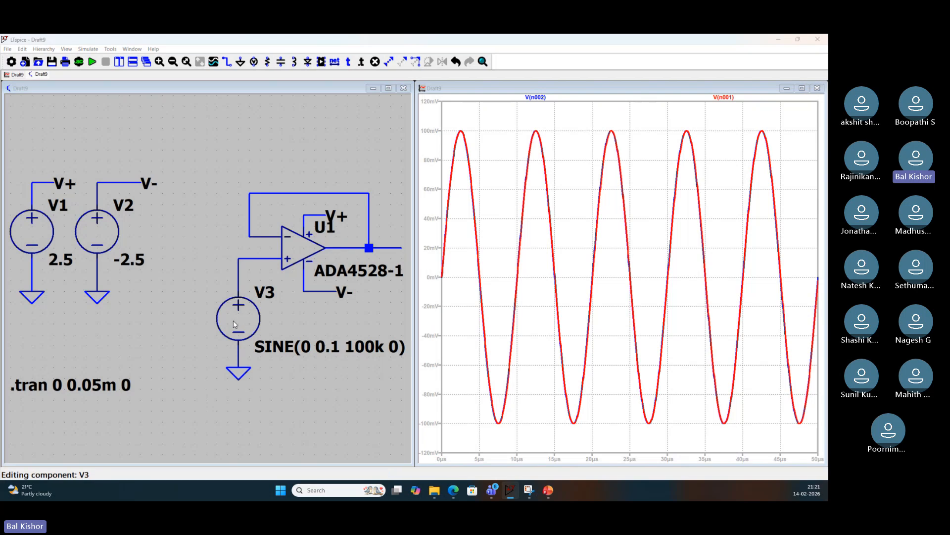
{"action": "left_click", "coordinate": [389, 277]}
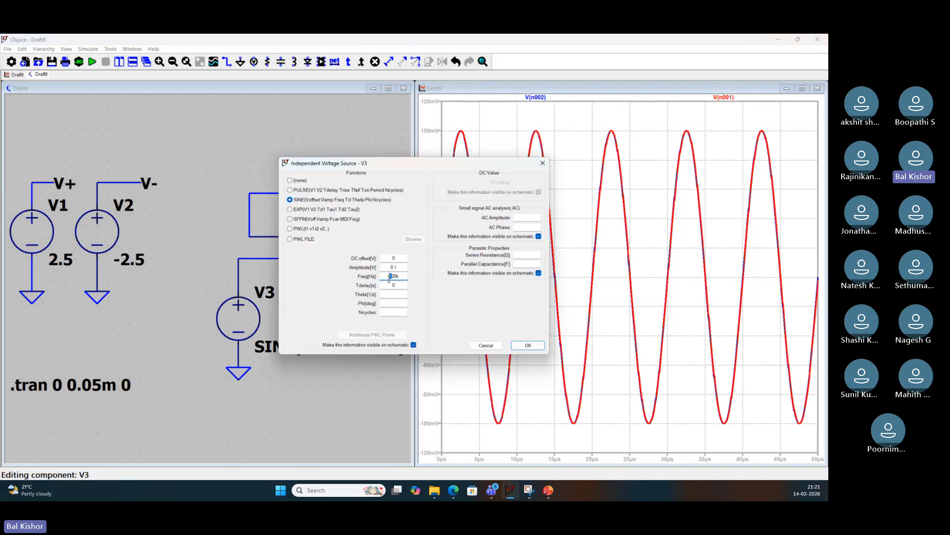
{"action": "type", "text": "2"}
{"action": "left_click", "coordinate": [523, 349]}
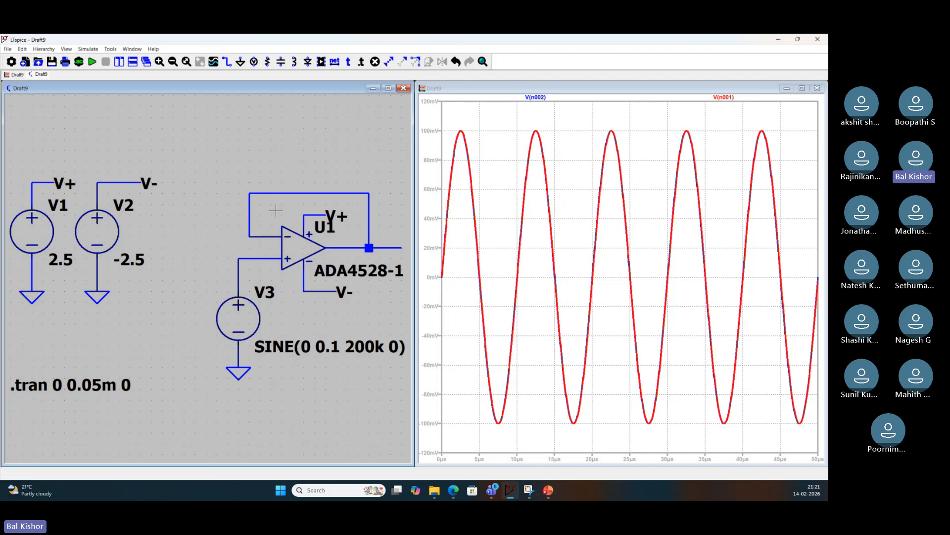
Open the ADA4528-1 product page on analog.com from U1 and examine its unity-gain crossover and gain bandwidth product, then return to LTspice
{"action": "right_click", "coordinate": [300, 250]}
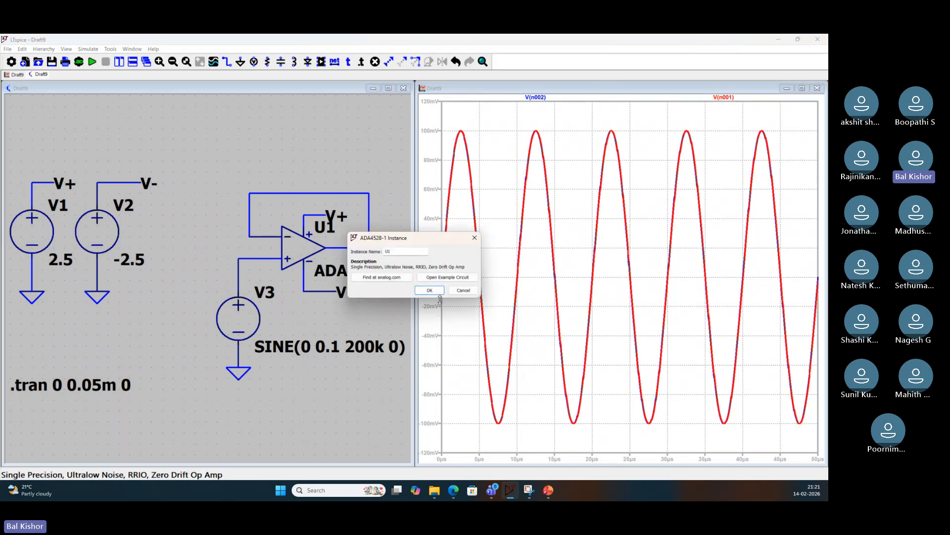
{"action": "left_click", "coordinate": [380, 277]}
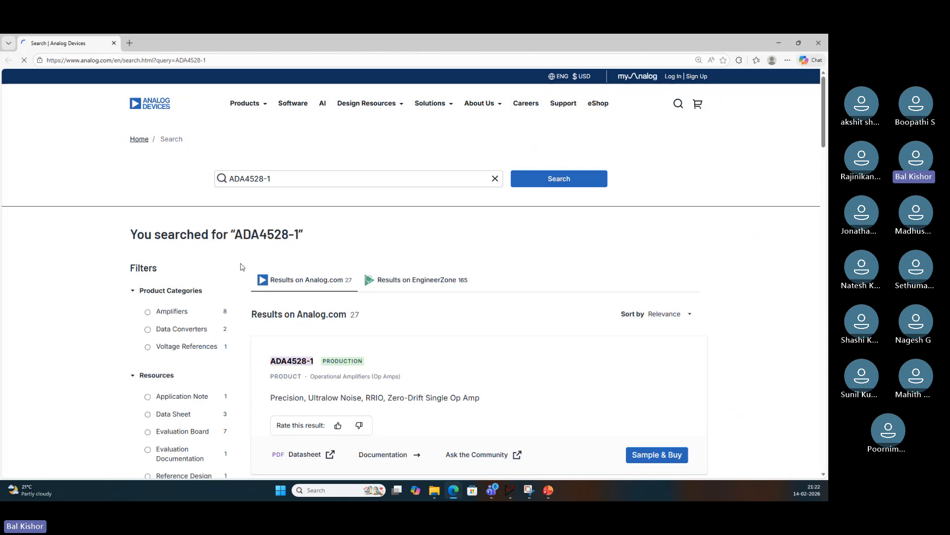
{"action": "left_click", "coordinate": [292, 362]}
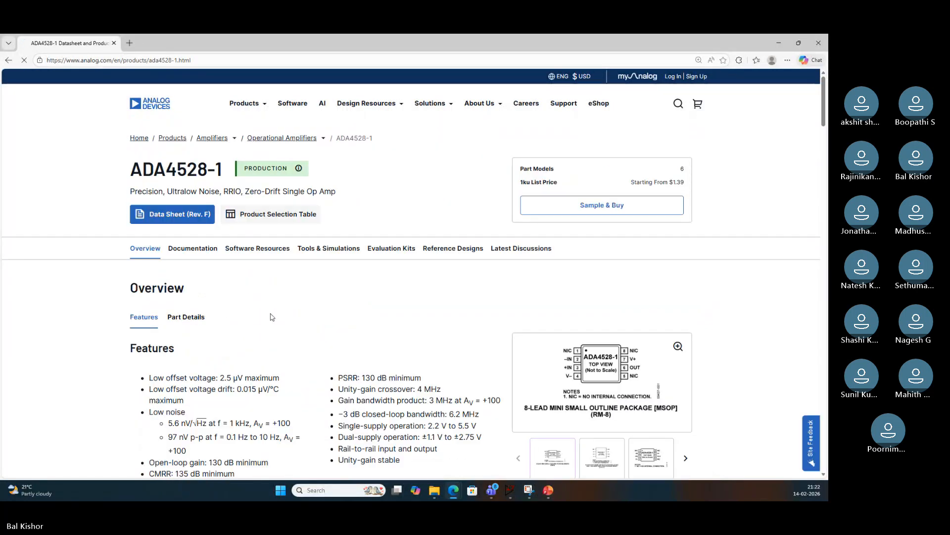
{"action": "scroll", "coordinate": [271, 317], "scroll_direction": "down", "scroll_amount": 1}
{"action": "scroll", "coordinate": [272, 317], "scroll_direction": "down", "scroll_amount": 2}
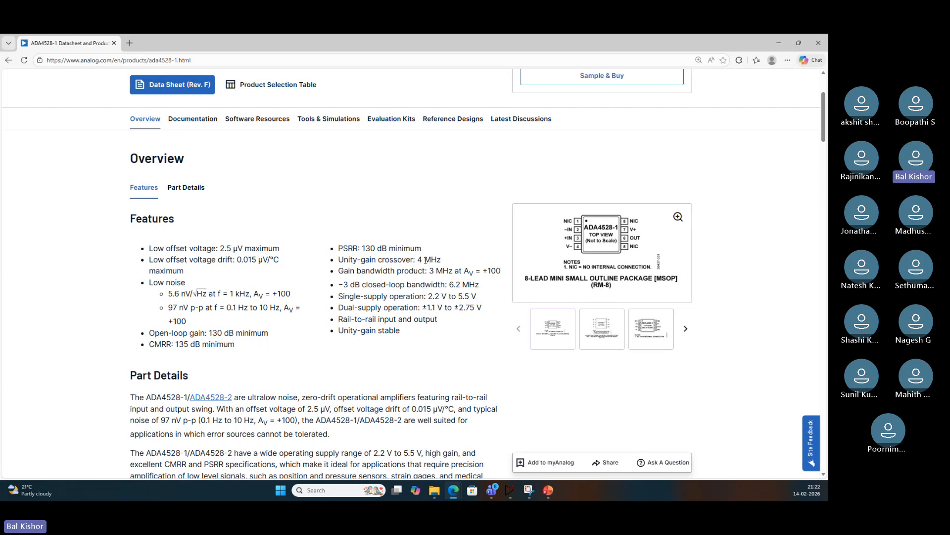
{"action": "left_click_drag", "start_coordinate": [418, 260], "coordinate": [441, 259]}
{"action": "left_click", "coordinate": [430, 282]}
{"action": "left_click_drag", "start_coordinate": [430, 271], "coordinate": [443, 271]}
{"action": "left_click", "coordinate": [439, 298]}
{"action": "left_click", "coordinate": [783, 43]}
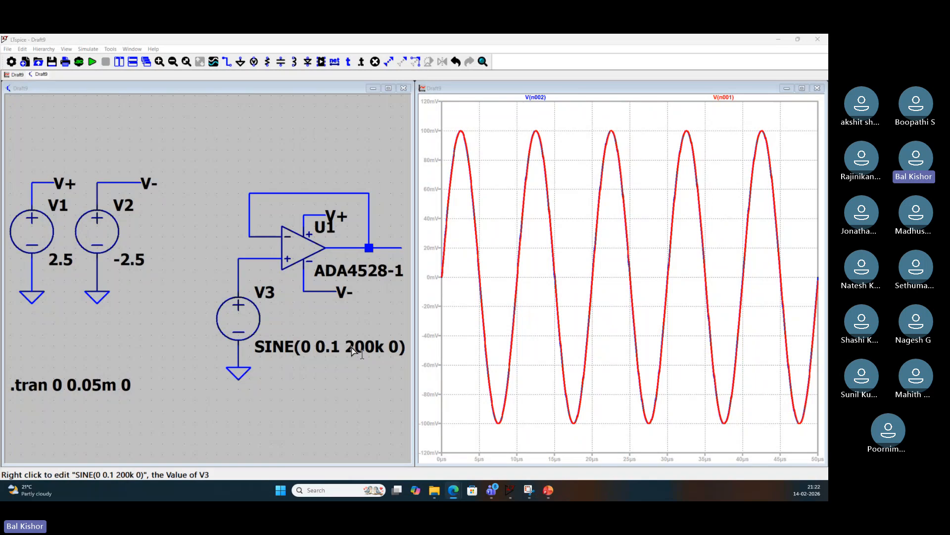
Set V3's sine frequency to 700k Hz in the ADA4528-1 circuit and rerun the transient simulation
{"action": "right_click", "coordinate": [327, 351]}
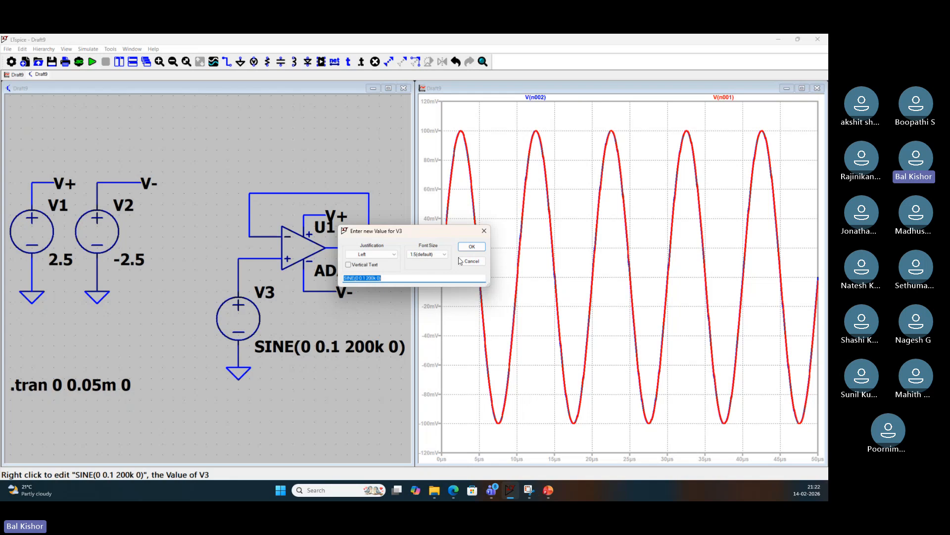
{"action": "left_click", "coordinate": [370, 278]}
{"action": "key", "text": "BackSpace"}
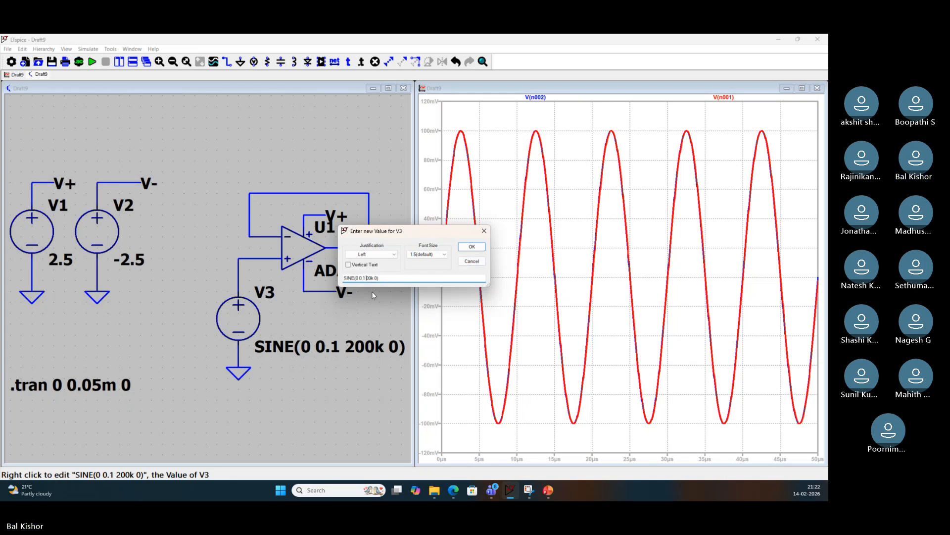
{"action": "type", "text": "7"}
{"action": "left_click", "coordinate": [472, 248]}
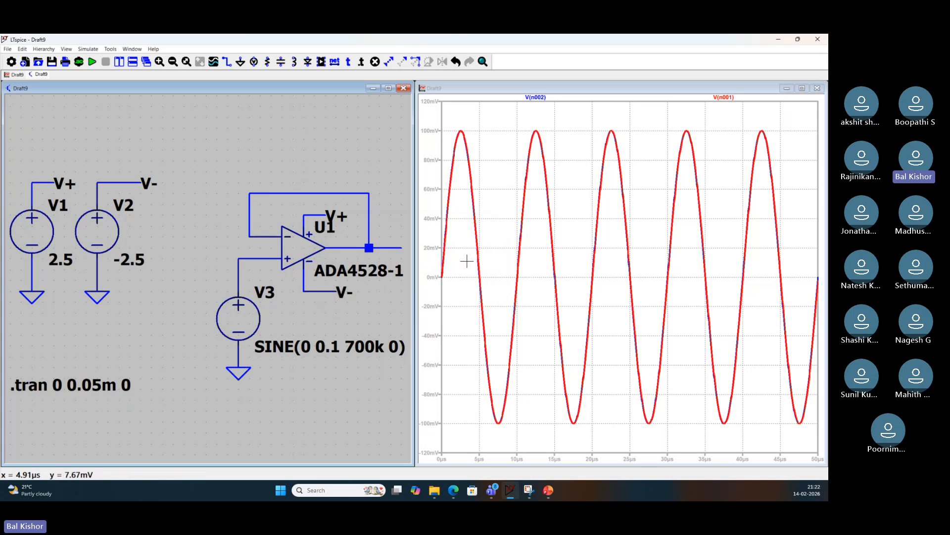
{"action": "left_click", "coordinate": [92, 62]}
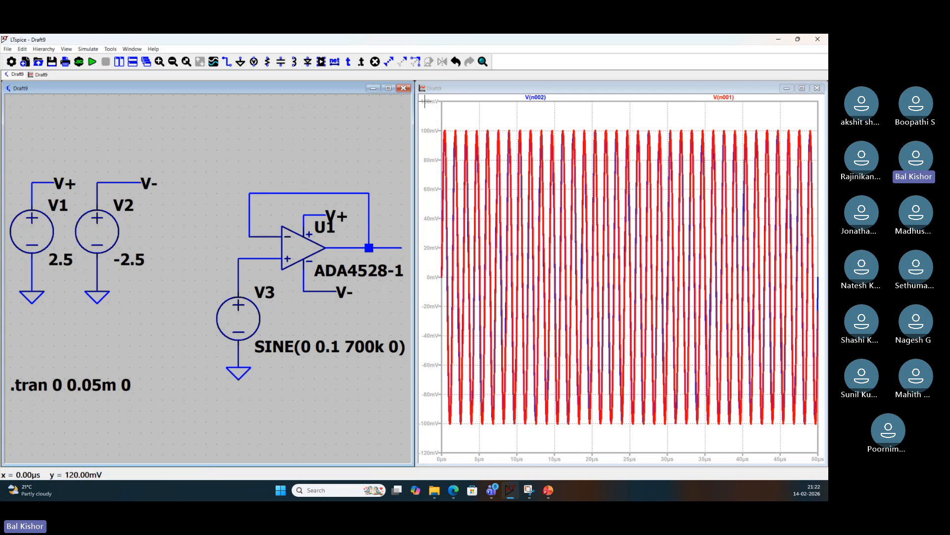
{"action": "left_click_drag", "start_coordinate": [429, 110], "coordinate": [518, 463]}
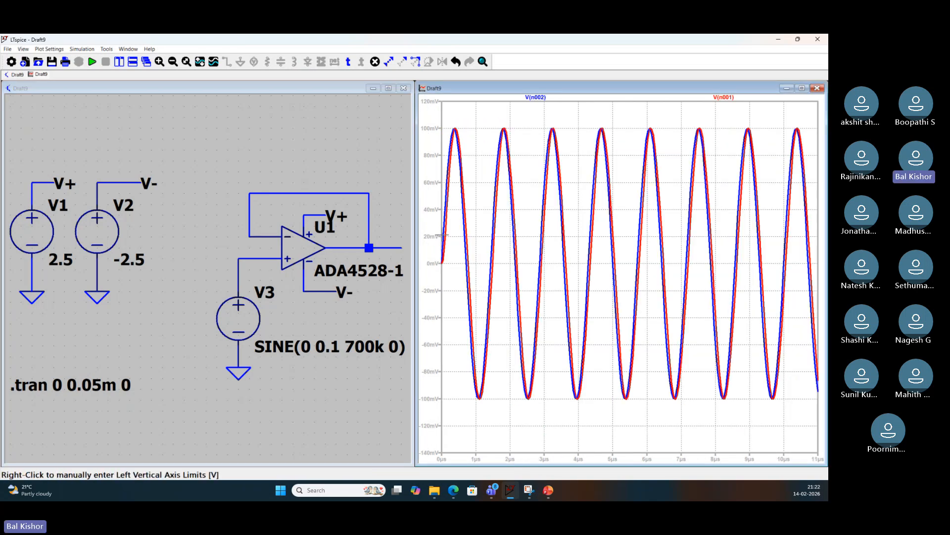
Start a new schematic, find the LTC2051 op amp in the component library and open its example circuit maximized
{"action": "left_click", "coordinate": [254, 147]}
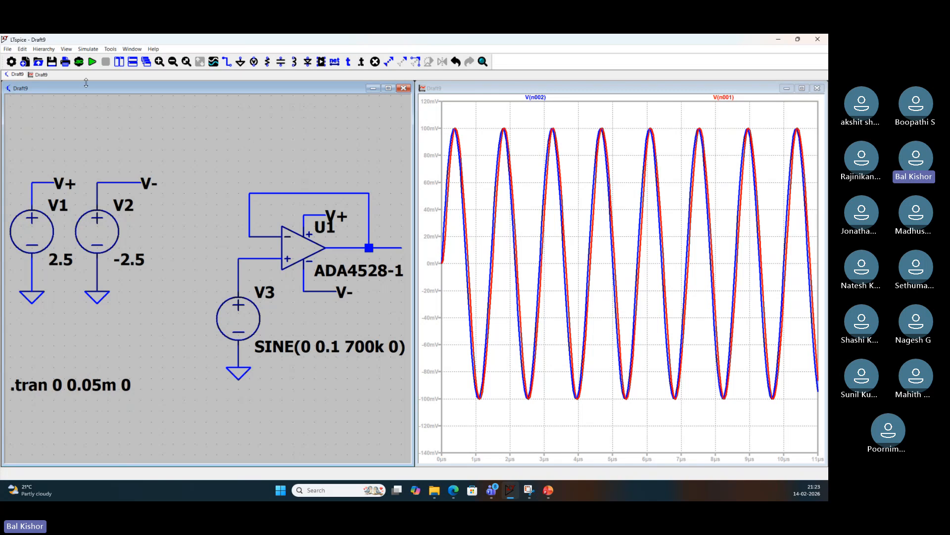
{"action": "left_click", "coordinate": [25, 61]}
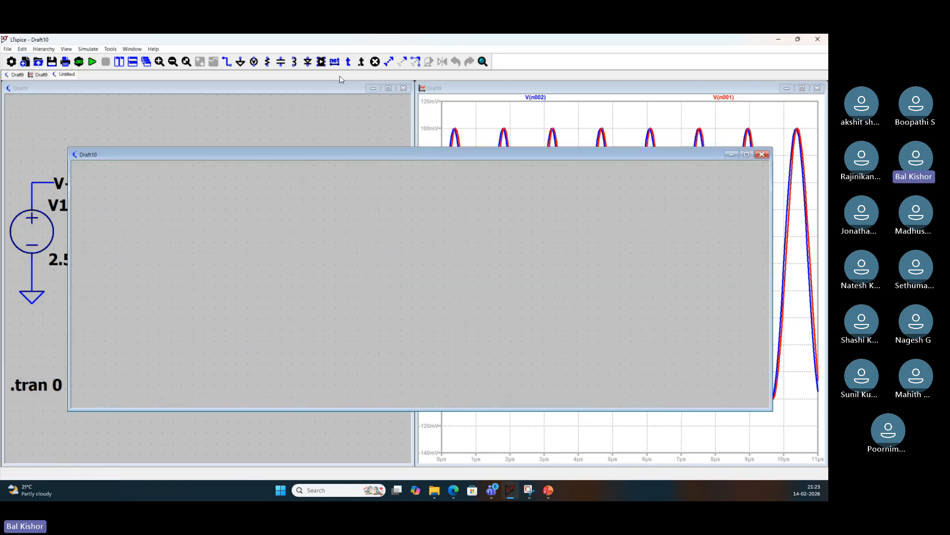
{"action": "left_click", "coordinate": [321, 61]}
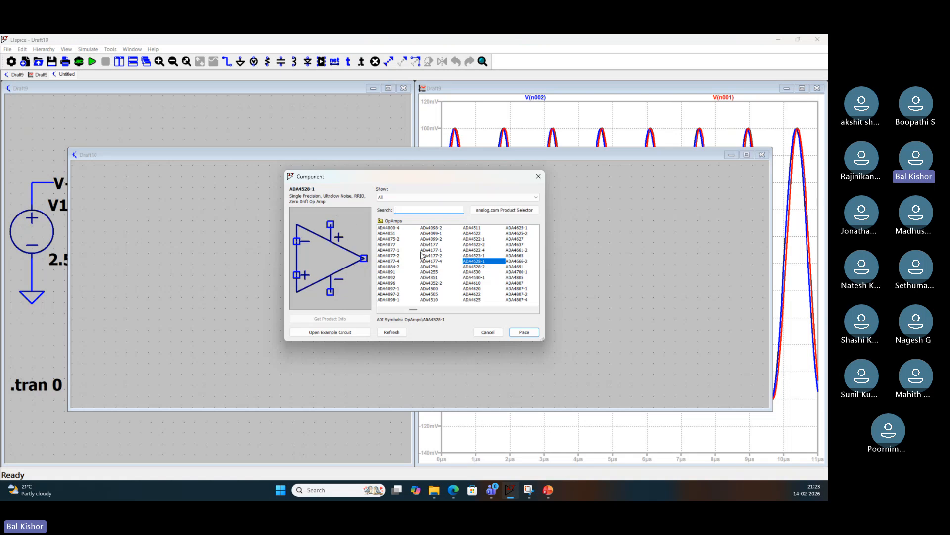
{"action": "type", "text": "L"}
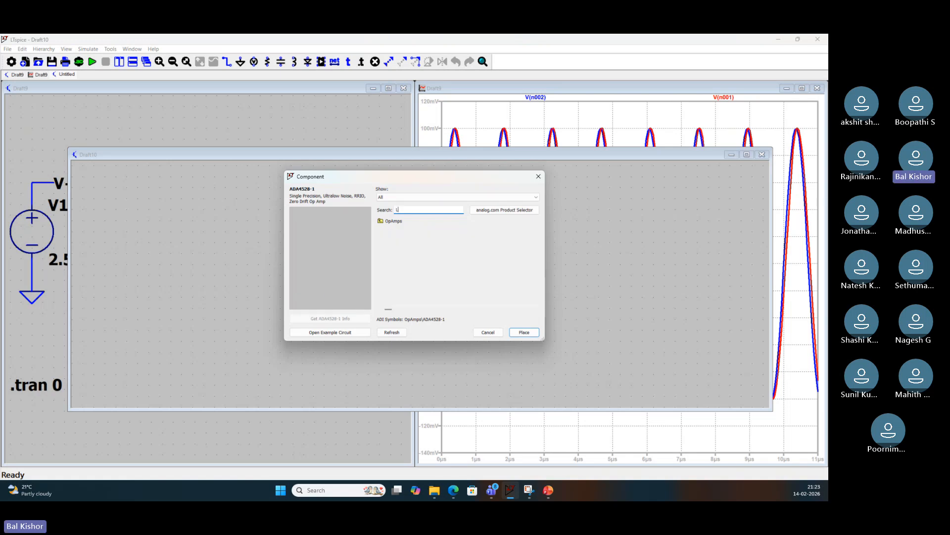
{"action": "type", "text": "T2051"}
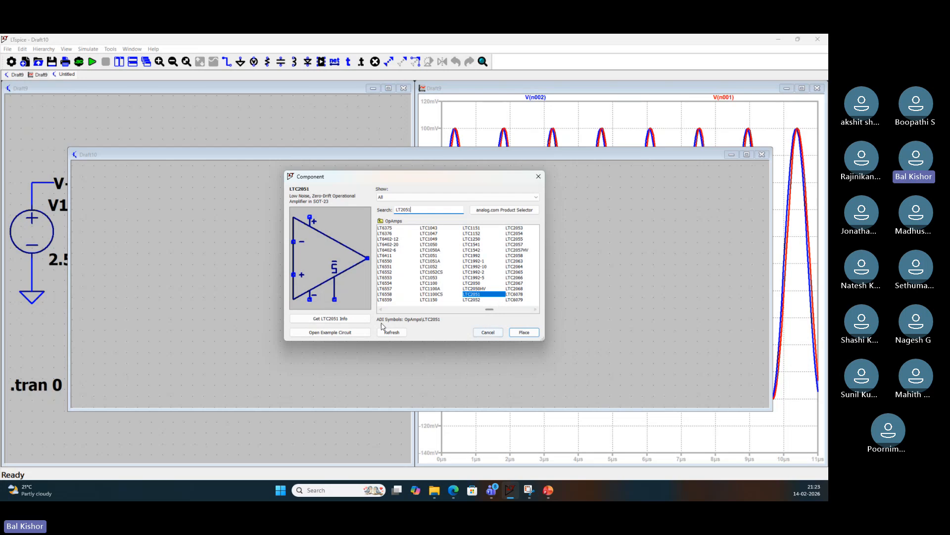
{"action": "left_click", "coordinate": [324, 331]}
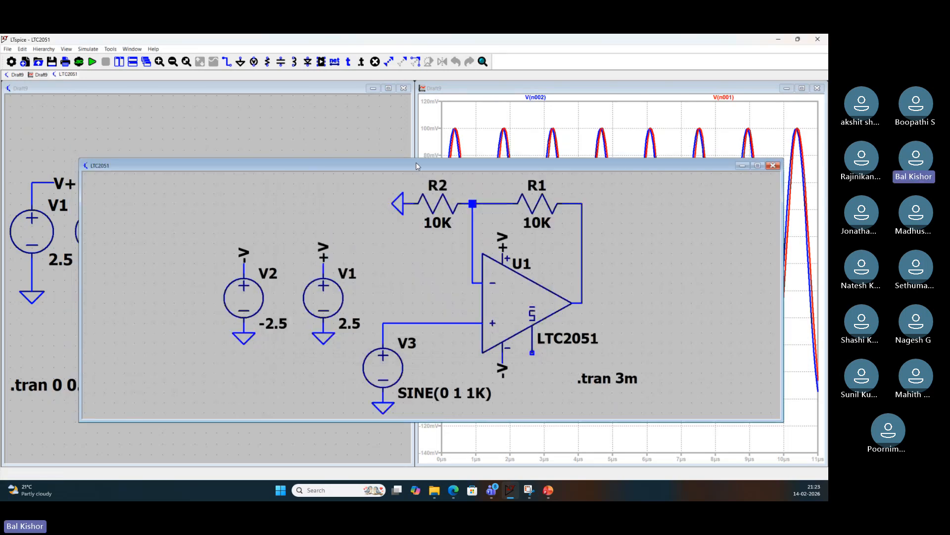
{"action": "double_click", "coordinate": [416, 166]}
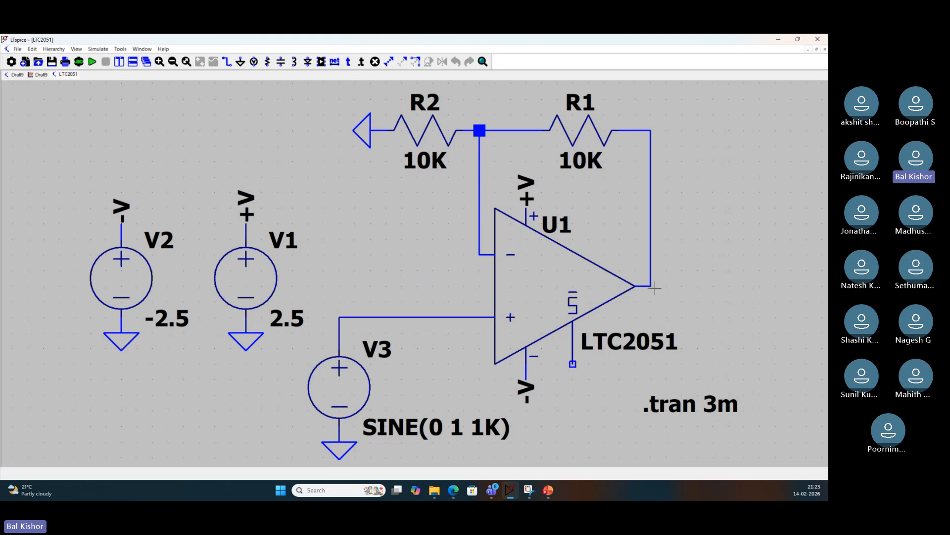
Simulate the LTC2051 example circuit and plot the voltages at the op amp's non-inverting input and output
{"action": "left_click", "coordinate": [93, 63]}
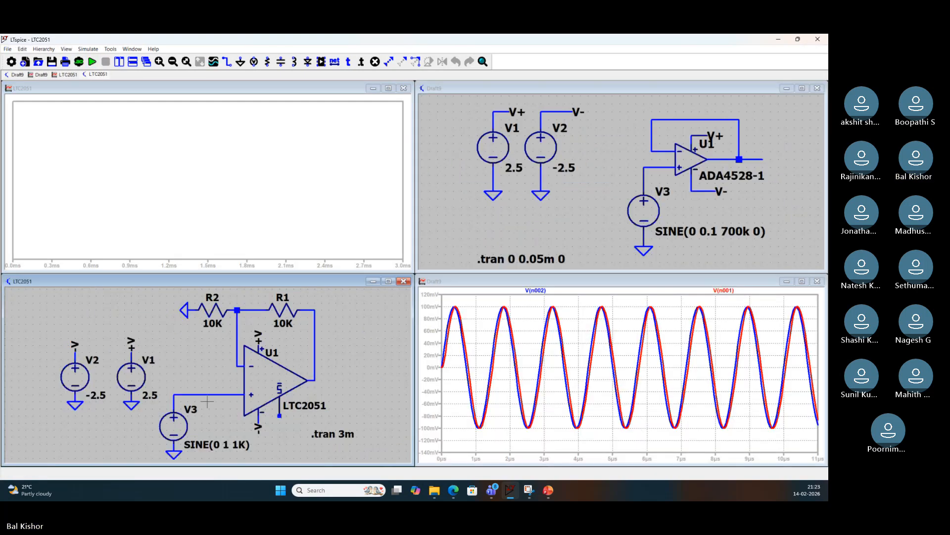
{"action": "left_click", "coordinate": [204, 394]}
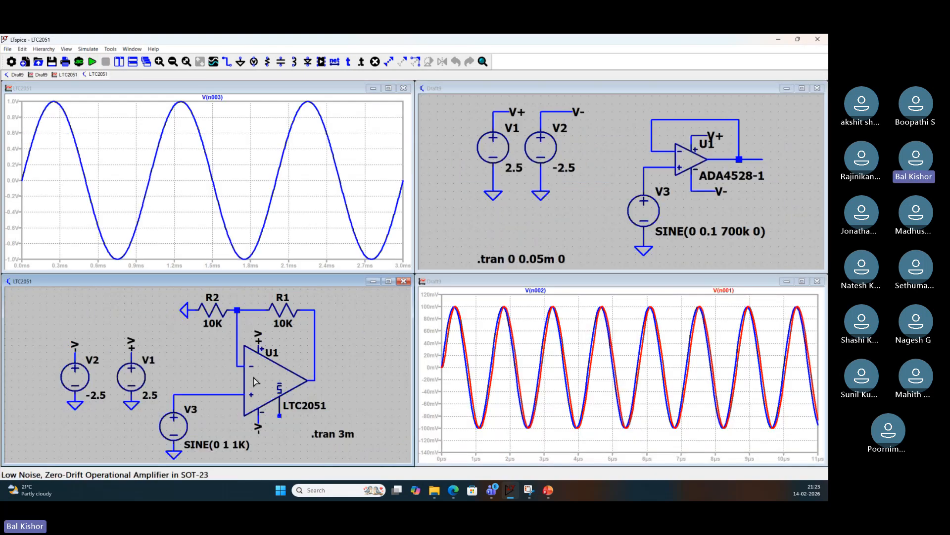
{"action": "left_click", "coordinate": [315, 370]}
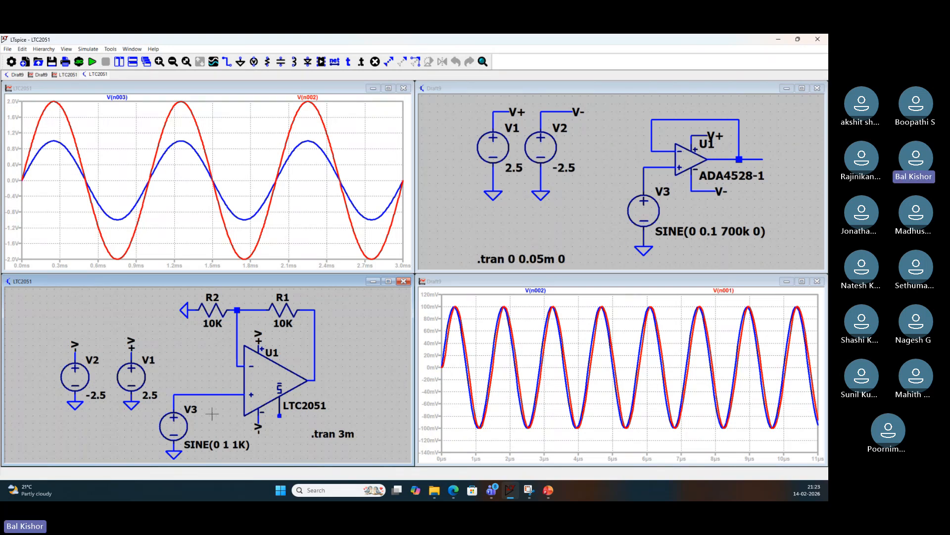
Set V3's frequency in the LTC2051 circuit to 700K Hz and rerun the simulation
{"action": "right_click", "coordinate": [212, 414]}
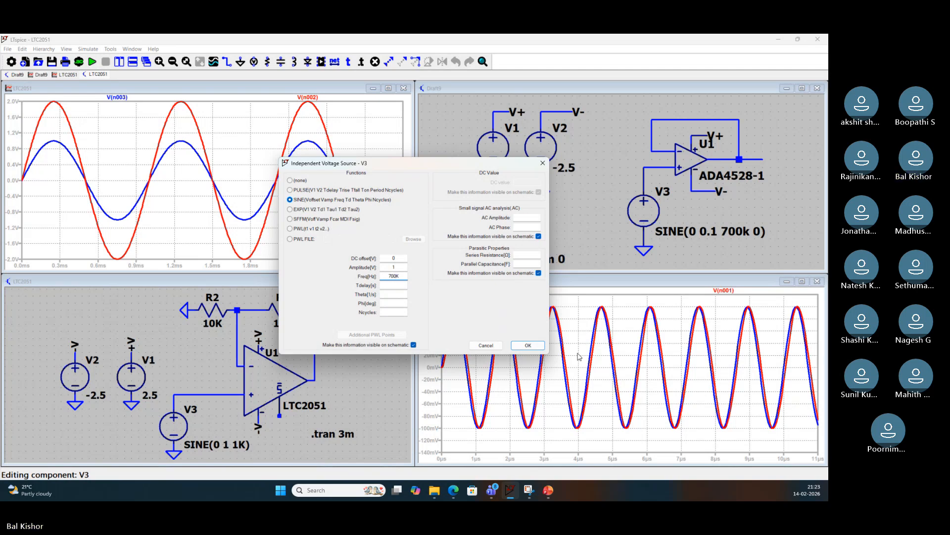
{"action": "left_click", "coordinate": [529, 345]}
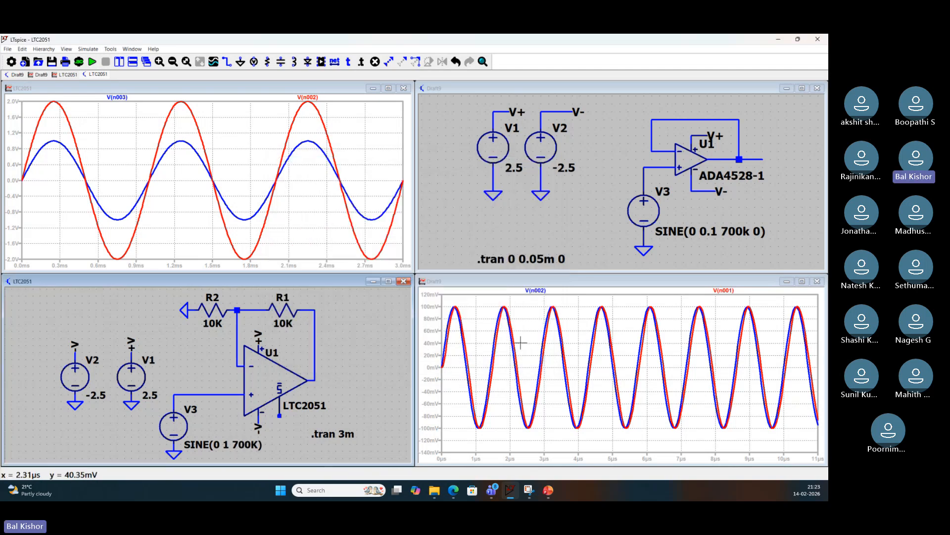
{"action": "left_click", "coordinate": [92, 62]}
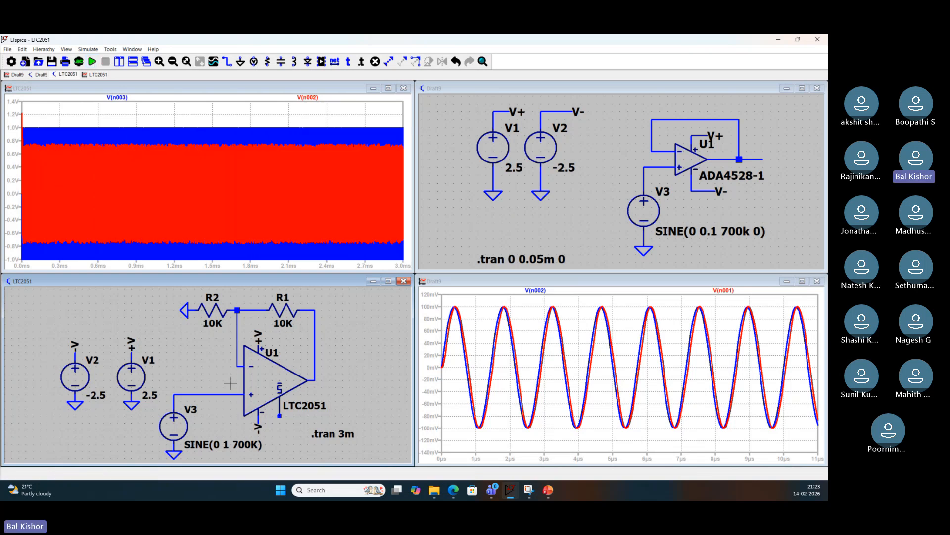
Set the LTC2051 circuit's transient stop time to 0.01m and rerun the simulation
{"action": "left_click", "coordinate": [80, 62]}
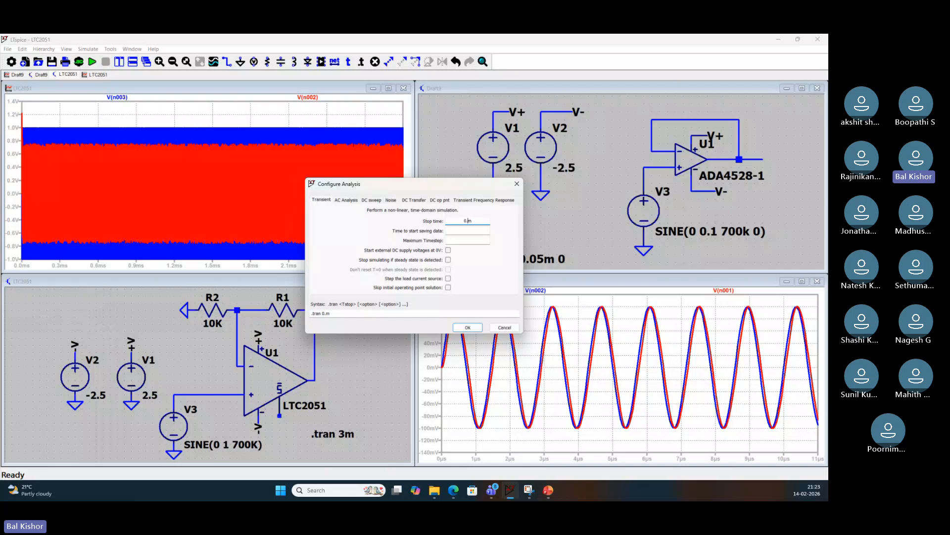
{"action": "type", "text": "01"}
{"action": "left_click", "coordinate": [467, 328]}
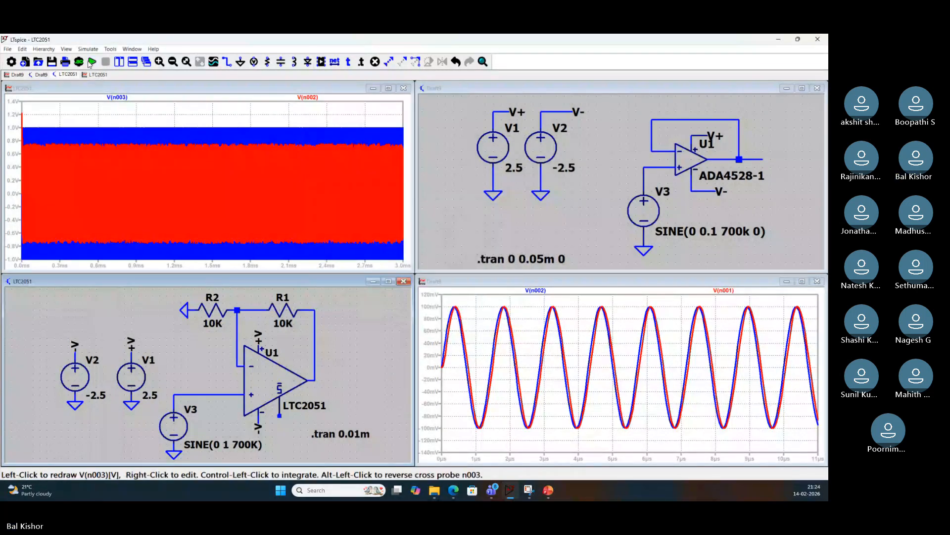
{"action": "left_click", "coordinate": [92, 62]}
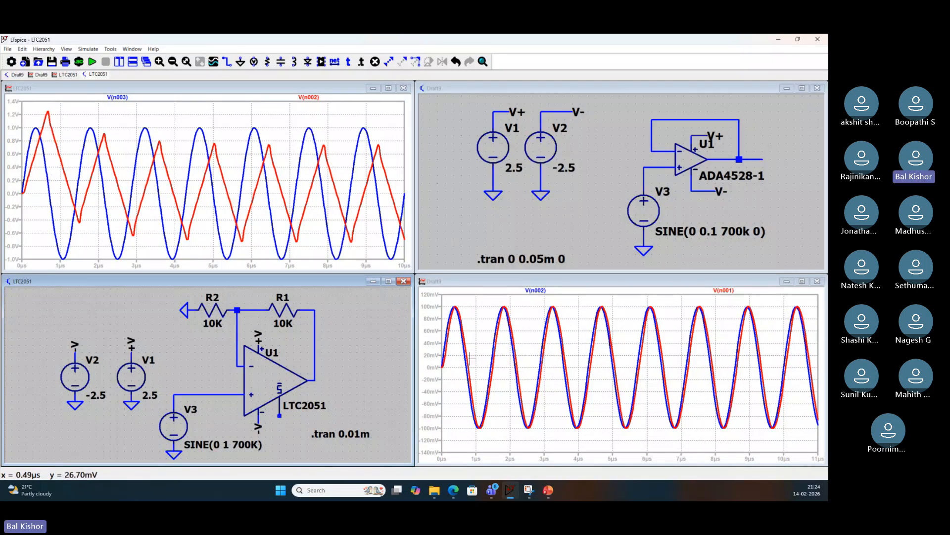
Check the transient stop time configured for the ADA4528-1 circuit in Draft9 without changing it
{"action": "left_click", "coordinate": [731, 240]}
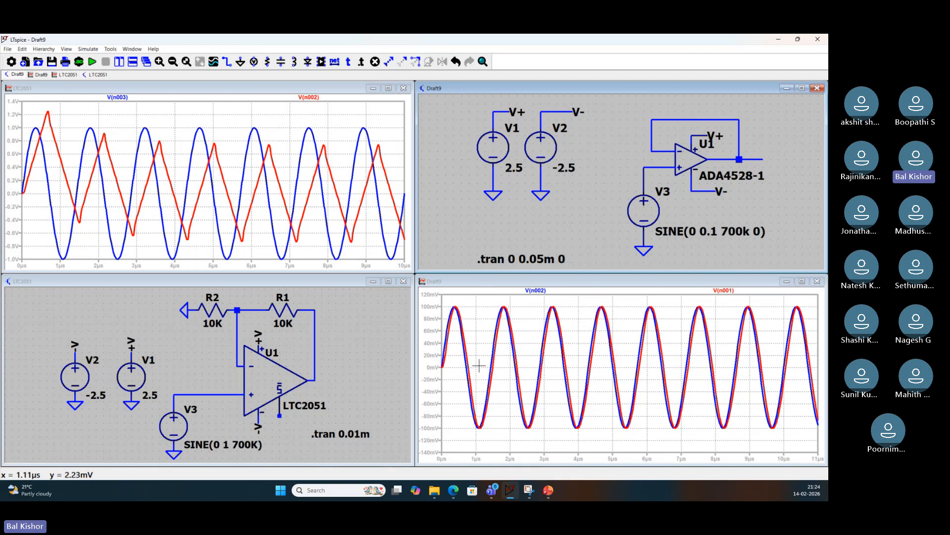
{"action": "left_click", "coordinate": [206, 355]}
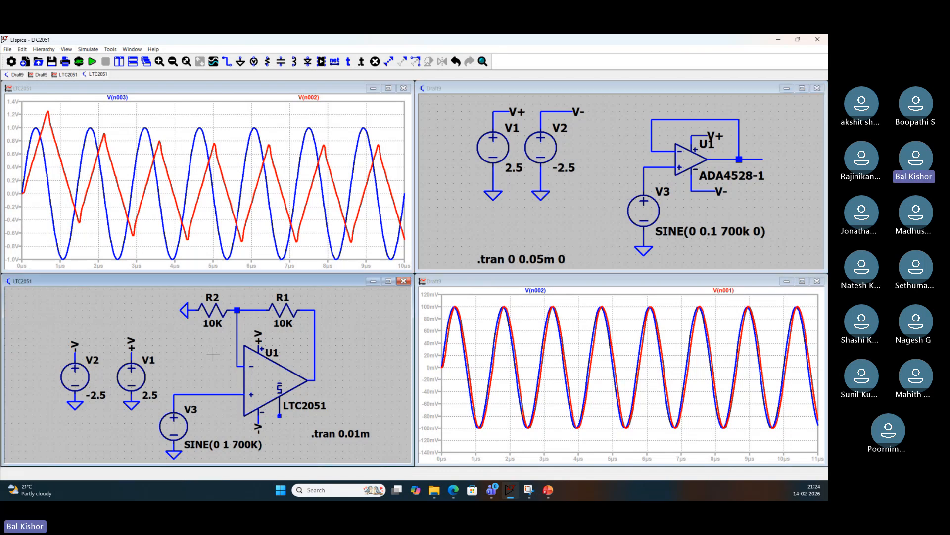
{"action": "left_click", "coordinate": [532, 219]}
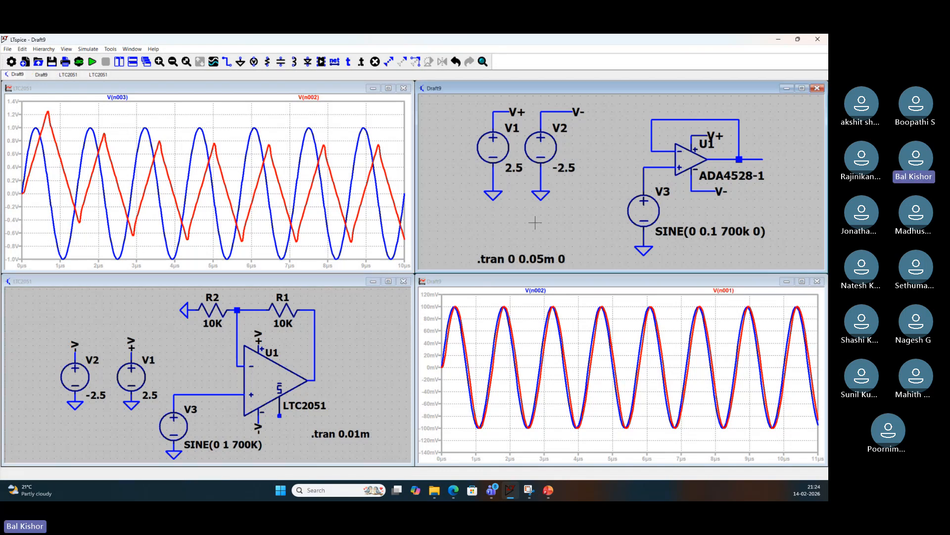
{"action": "left_click", "coordinate": [79, 61]}
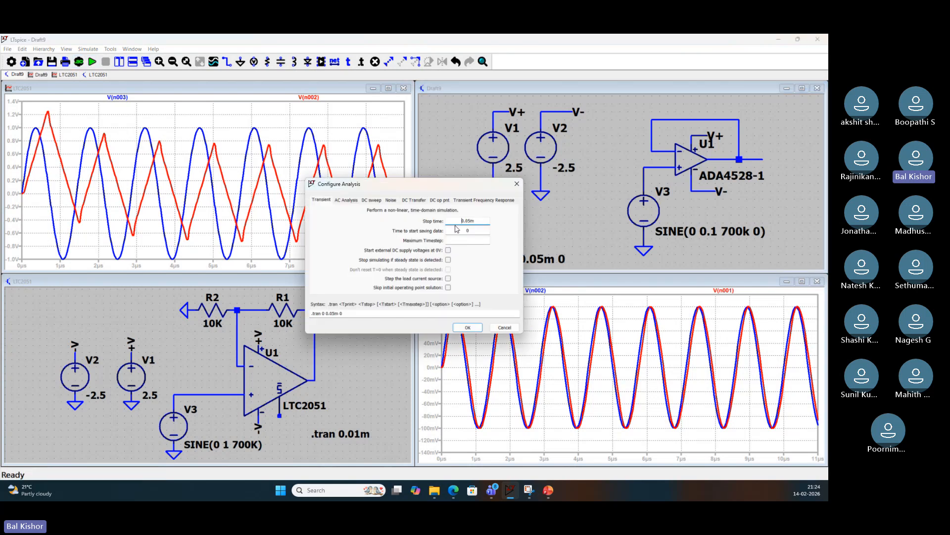
{"action": "left_click", "coordinate": [504, 328]}
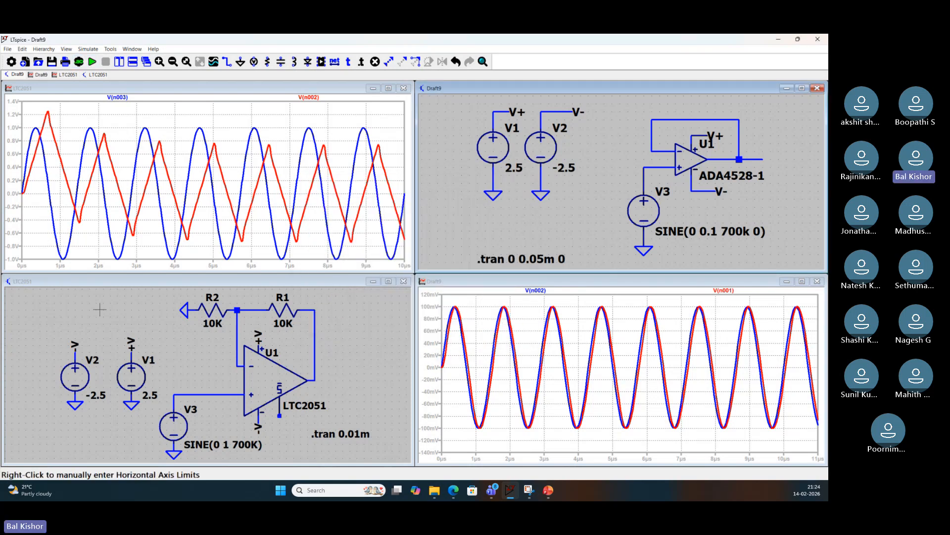
Set the LTC2051 circuit's transient stop time to 0.05m and rerun the simulation
{"action": "left_click", "coordinate": [100, 309]}
{"action": "left_click", "coordinate": [79, 62]}
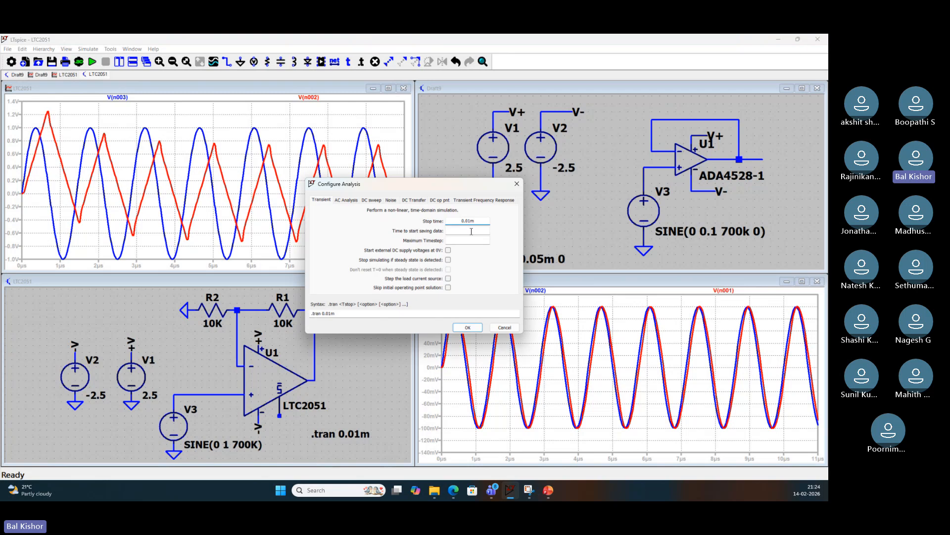
{"action": "left_click", "coordinate": [469, 221]}
{"action": "type", "text": "5"}
{"action": "left_click", "coordinate": [467, 327]}
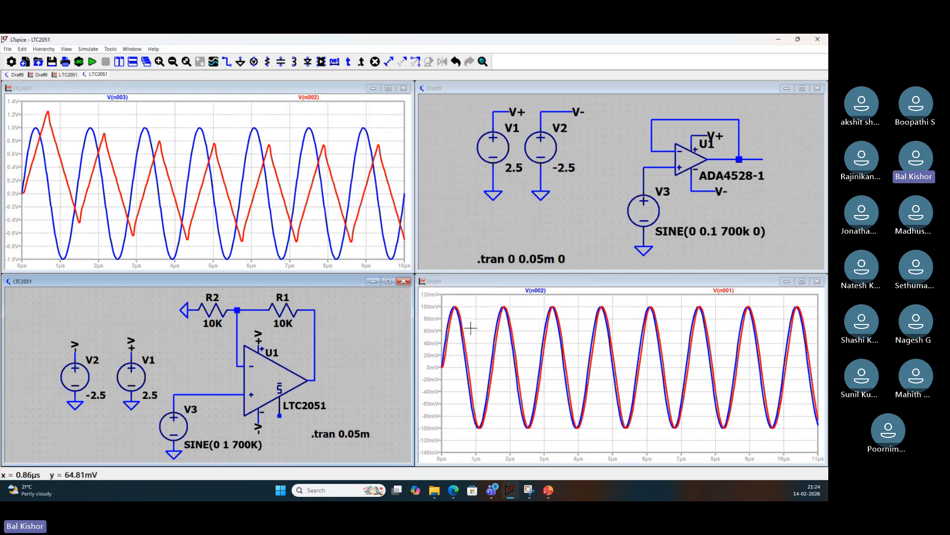
{"action": "left_click", "coordinate": [93, 63]}
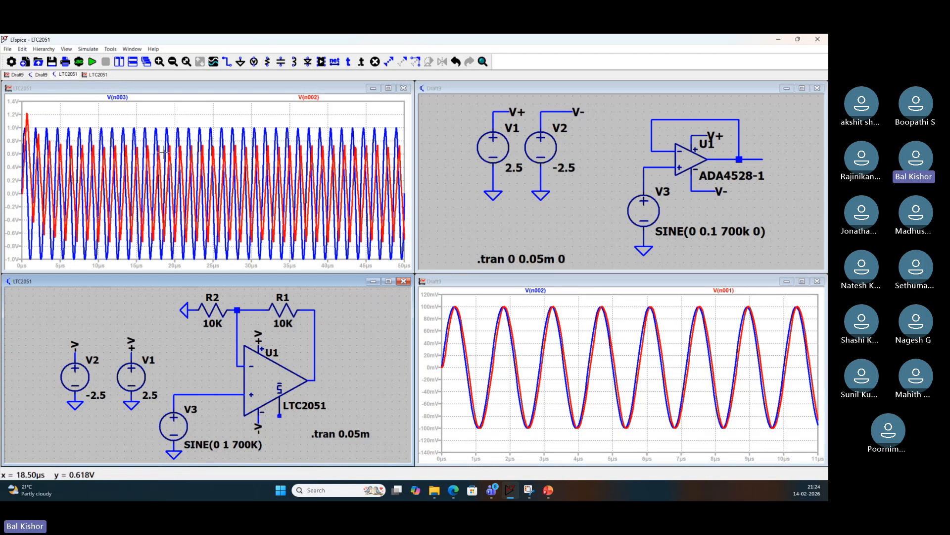
Delete resistors R1 and R2 from the LTC2051 feedback network, along with R2's ground and the leftover wire between them
{"action": "left_click", "coordinate": [292, 311]}
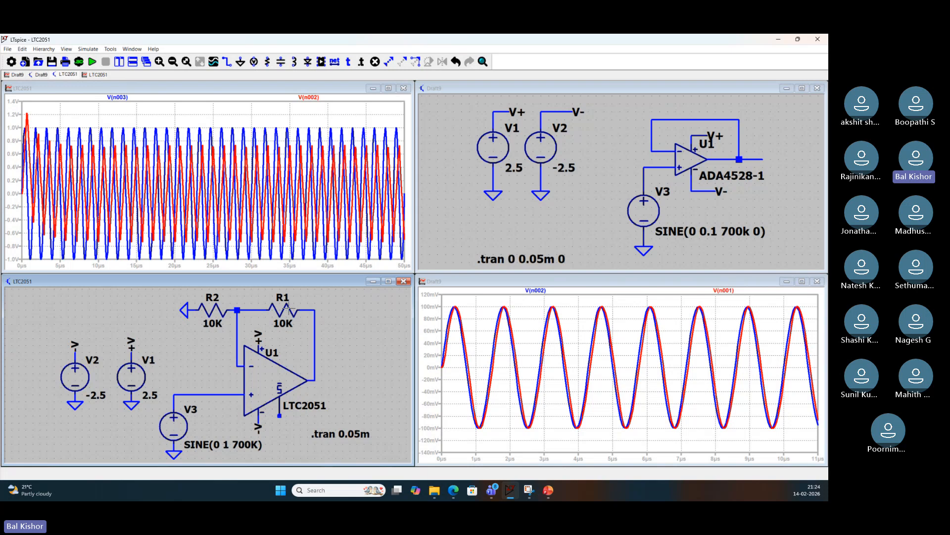
{"action": "left_click", "coordinate": [214, 312]}
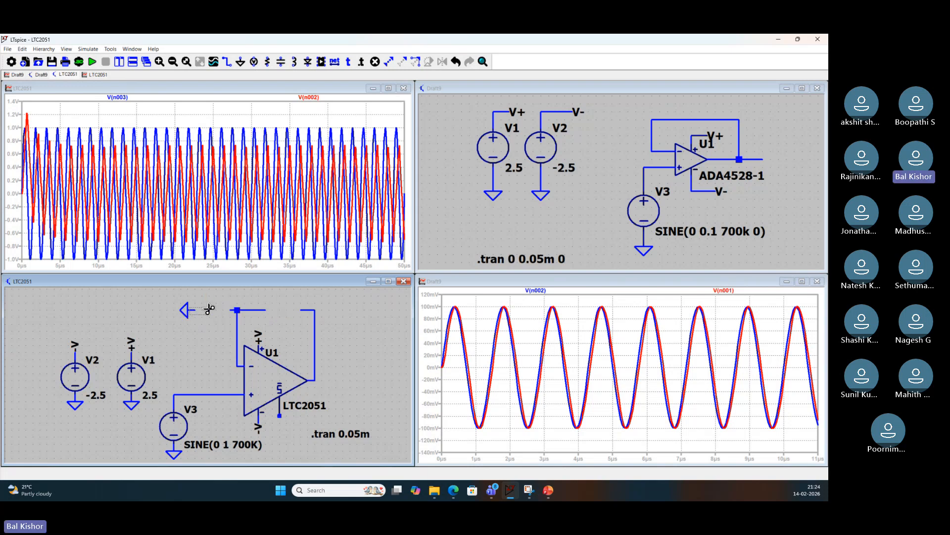
{"action": "left_click", "coordinate": [239, 312]}
{"action": "left_click", "coordinate": [185, 311]}
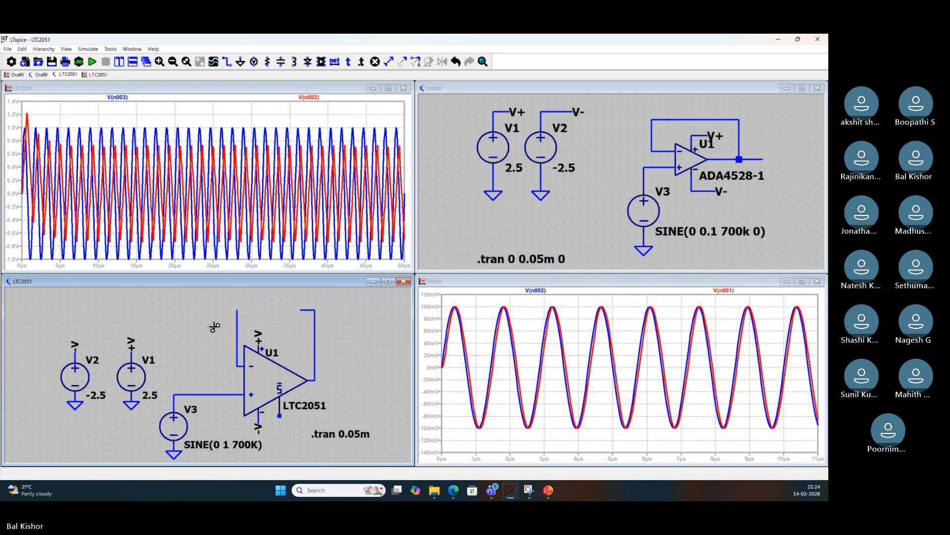
Wire the LTC2051's output directly to its inverting input as a feedback loop and add a short output wire
{"action": "key", "text": "w"}
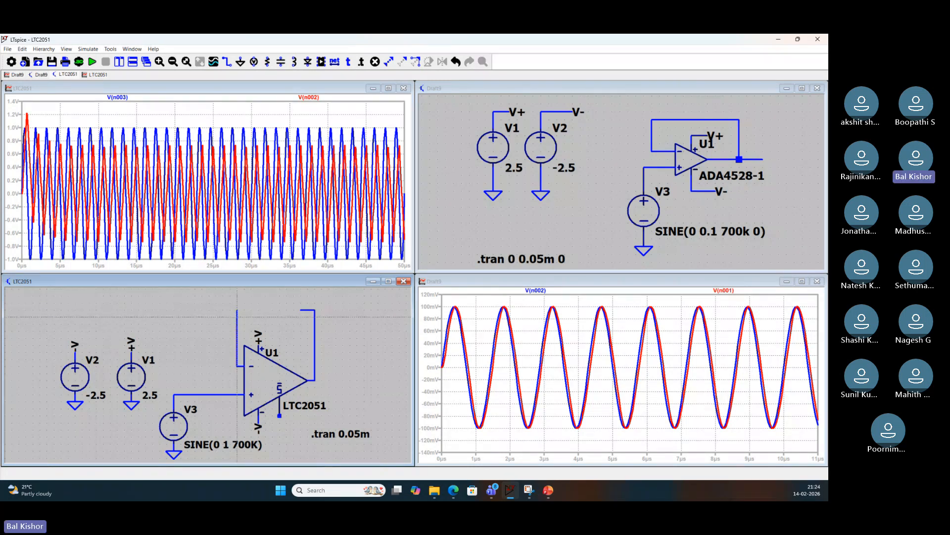
{"action": "left_click", "coordinate": [237, 310]}
{"action": "left_click", "coordinate": [300, 310]}
{"action": "key", "text": "Escape"}
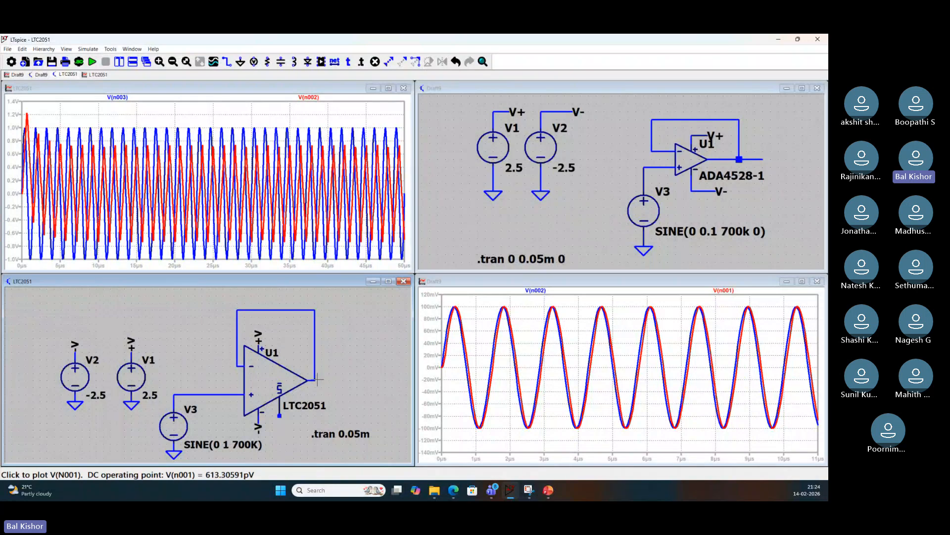
{"action": "key", "text": "w"}
{"action": "left_click", "coordinate": [315, 380]}
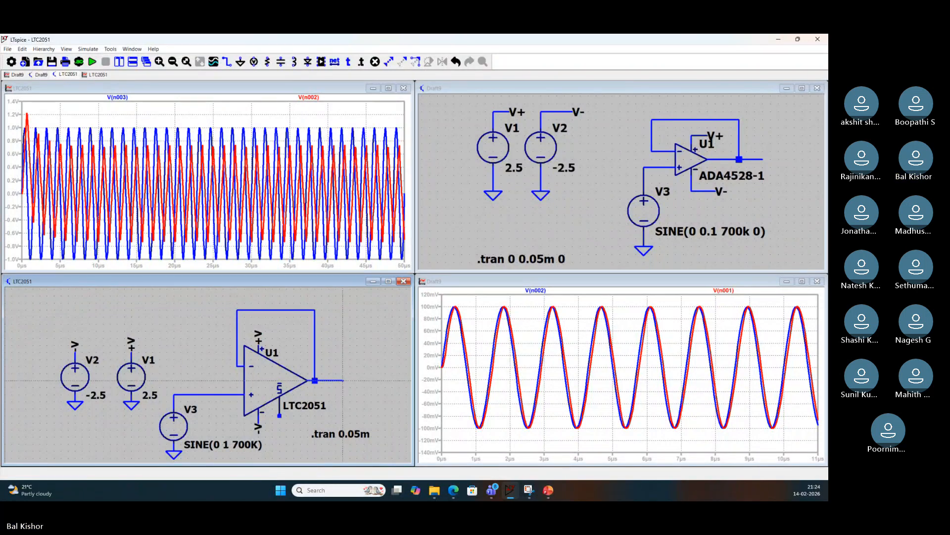
{"action": "left_click", "coordinate": [343, 380]}
{"action": "key", "text": "Escape"}
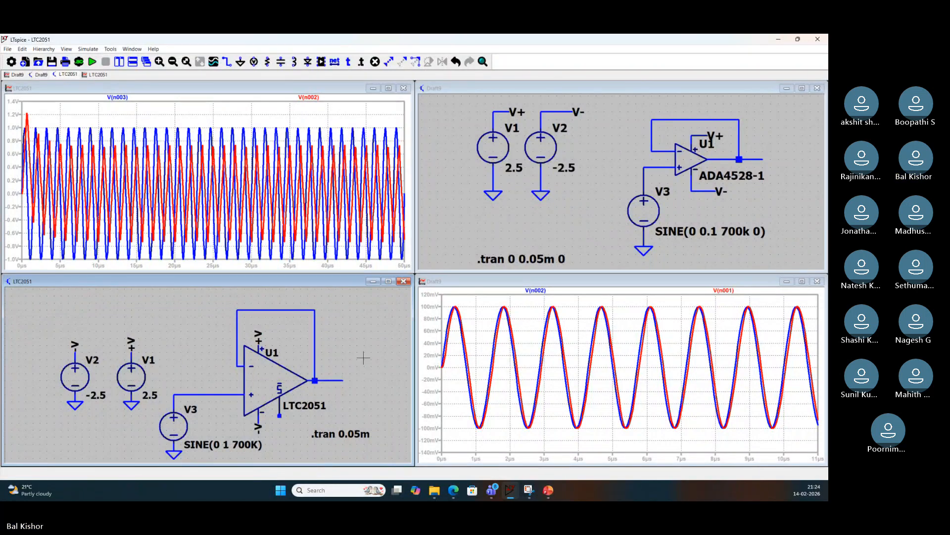
Rerun the LTC2051 and ADA4528-1 follower simulations and plot the input and output voltages of each circuit
{"action": "left_click", "coordinate": [92, 61]}
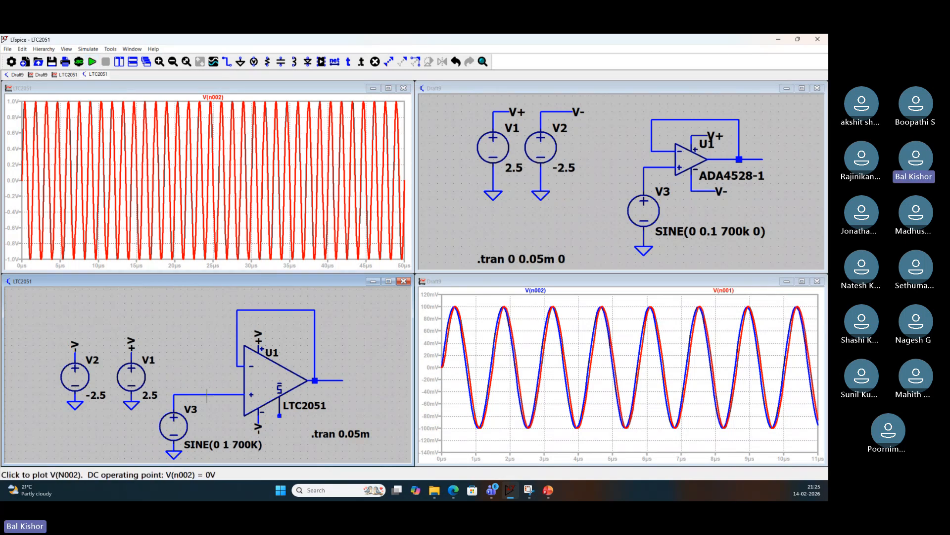
{"action": "left_click", "coordinate": [329, 380]}
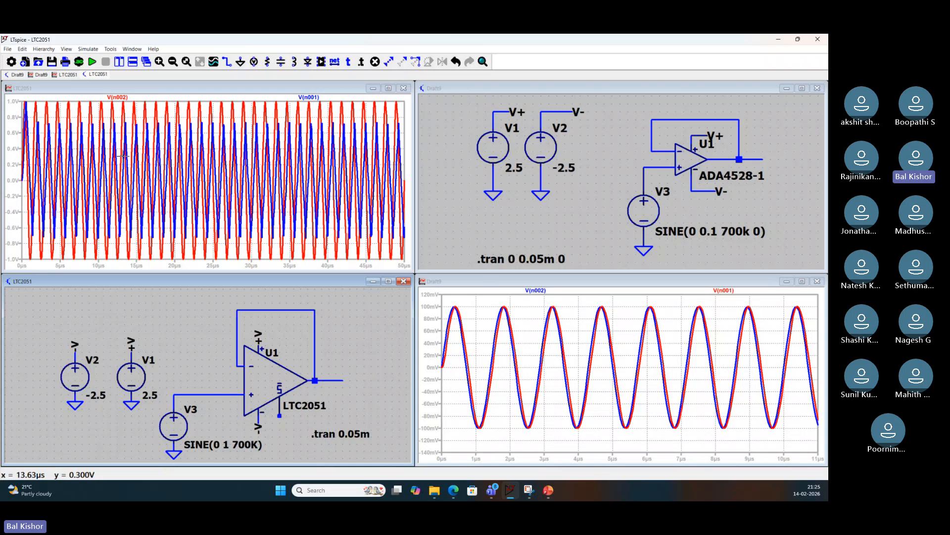
{"action": "left_click", "coordinate": [483, 315]}
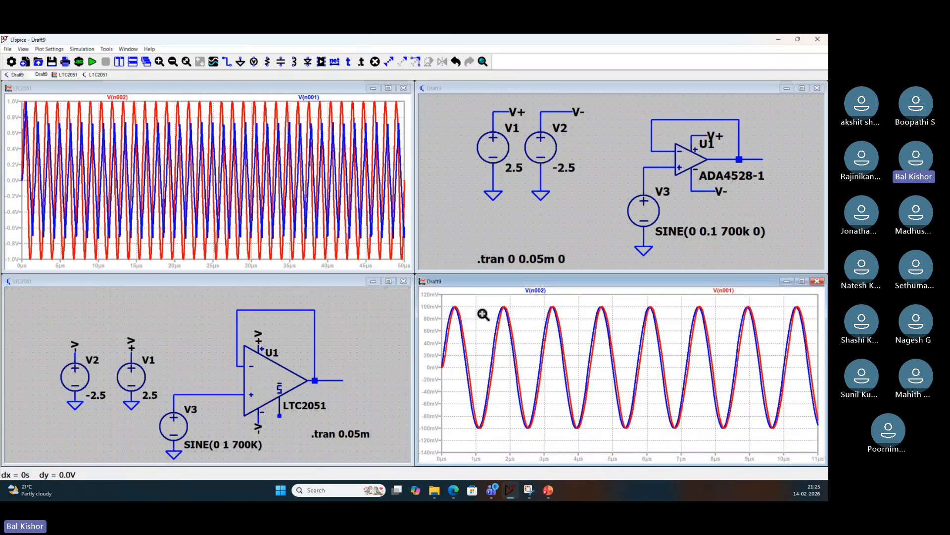
{"action": "left_click", "coordinate": [93, 61]}
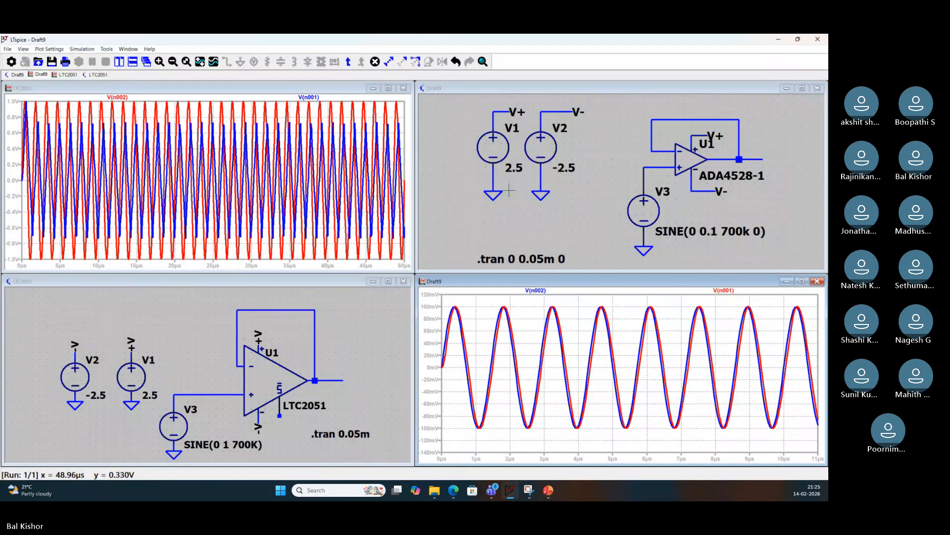
{"action": "left_click", "coordinate": [657, 163]}
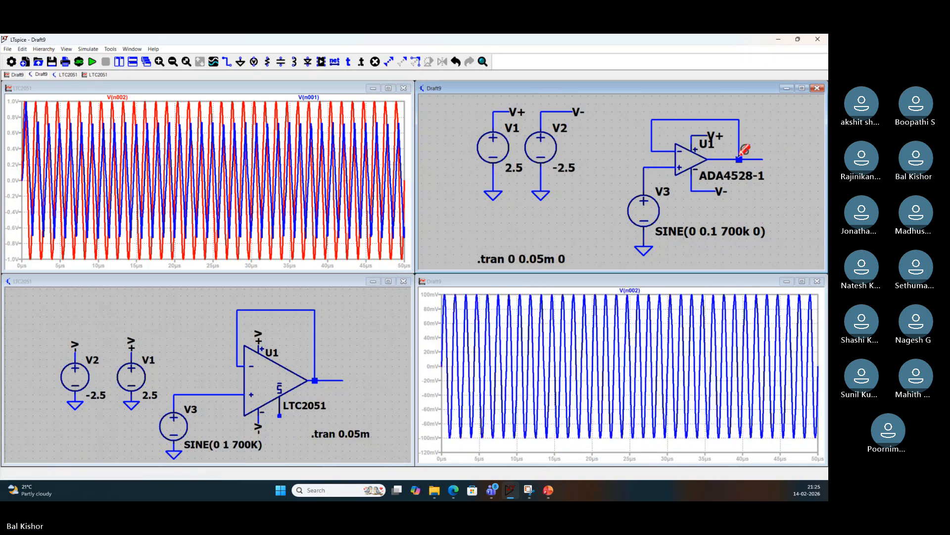
{"action": "left_click", "coordinate": [755, 158]}
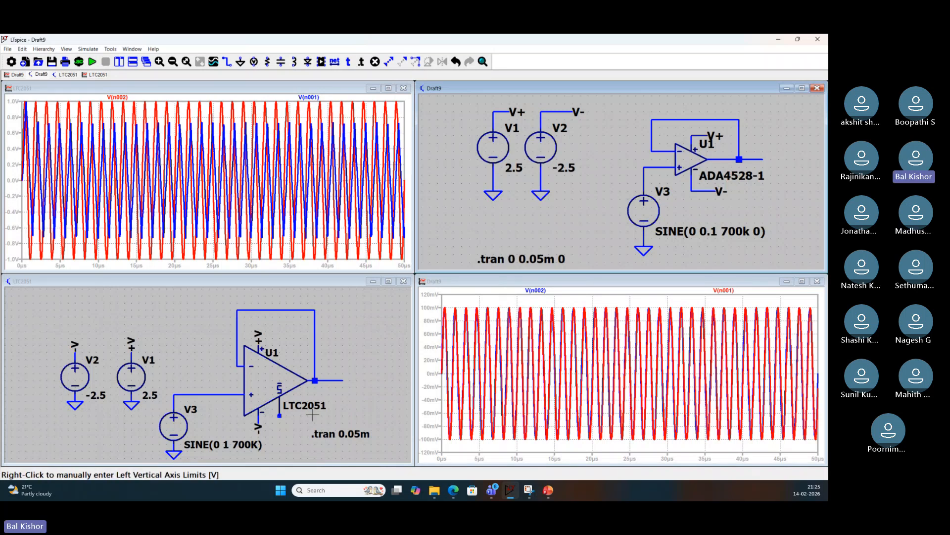
Switch to the ADA4528-1 product page in the browser and open the Analog Devices home page in a new tab
{"action": "left_click", "coordinate": [454, 490]}
{"action": "left_click", "coordinate": [493, 451]}
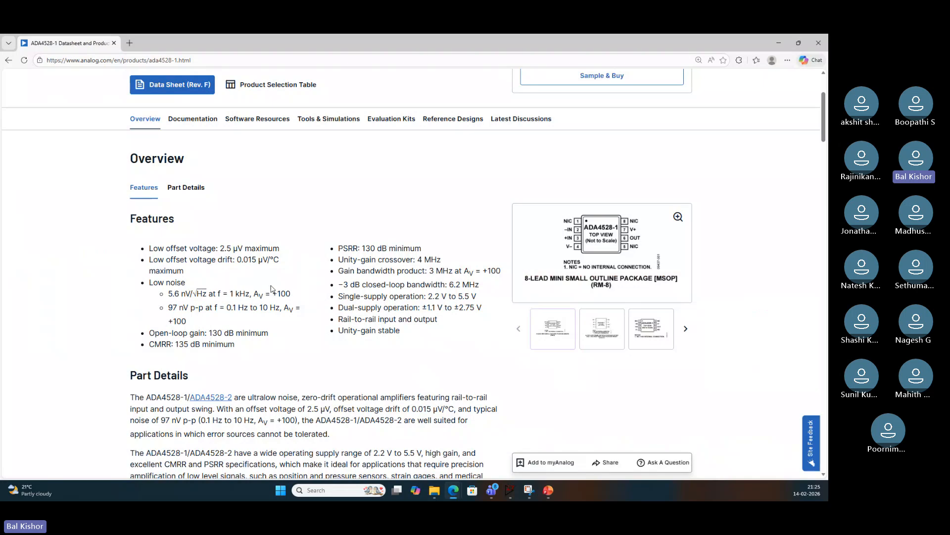
{"action": "scroll", "coordinate": [235, 216], "scroll_direction": "up", "scroll_amount": 2}
{"action": "scroll", "coordinate": [233, 214], "scroll_direction": "up", "scroll_amount": 2}
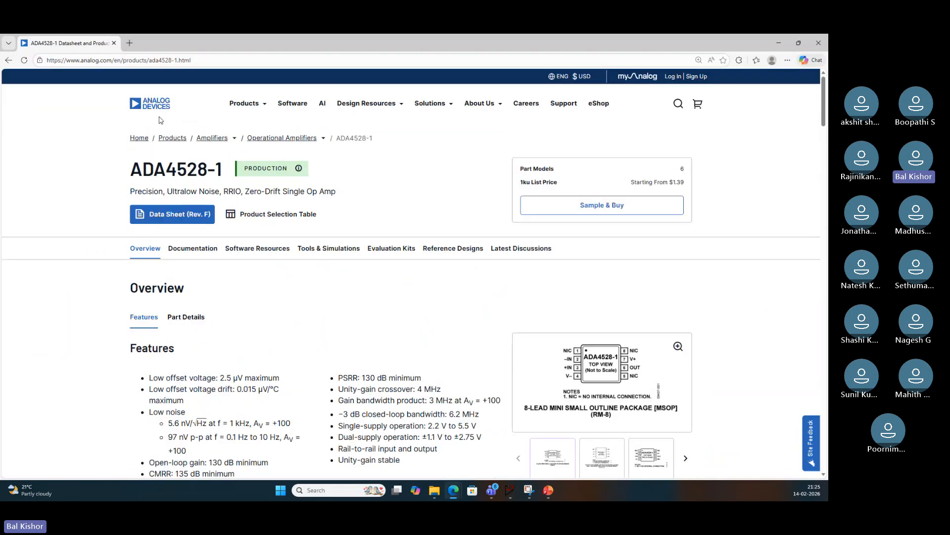
{"action": "middle_click", "coordinate": [150, 108]}
{"action": "left_click", "coordinate": [152, 46]}
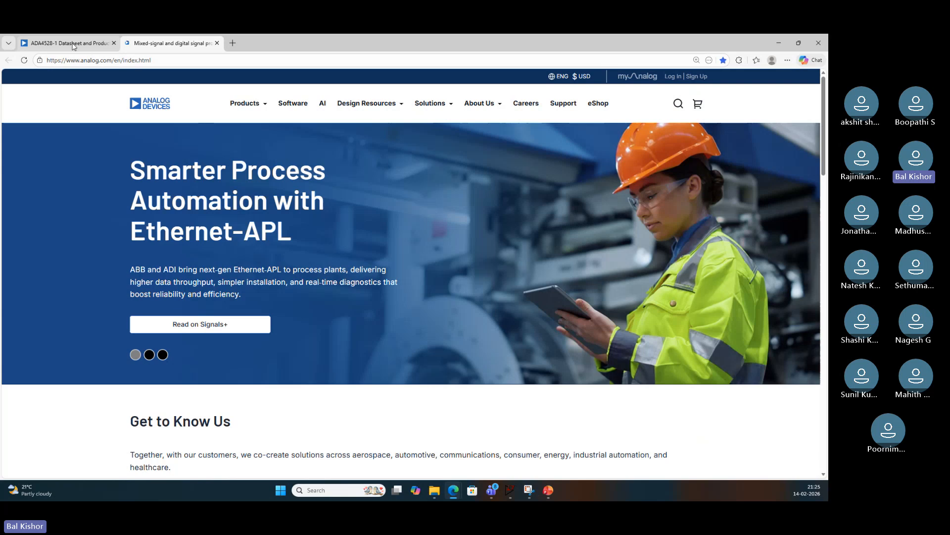
{"action": "left_click", "coordinate": [73, 46]}
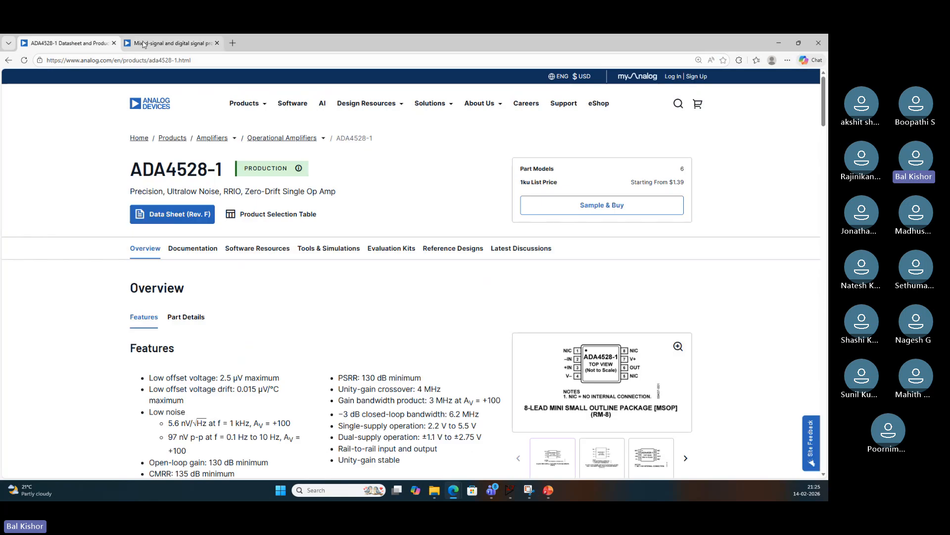
{"action": "left_click", "coordinate": [143, 45]}
{"action": "scroll", "coordinate": [298, 171], "scroll_direction": "up", "scroll_amount": 10}
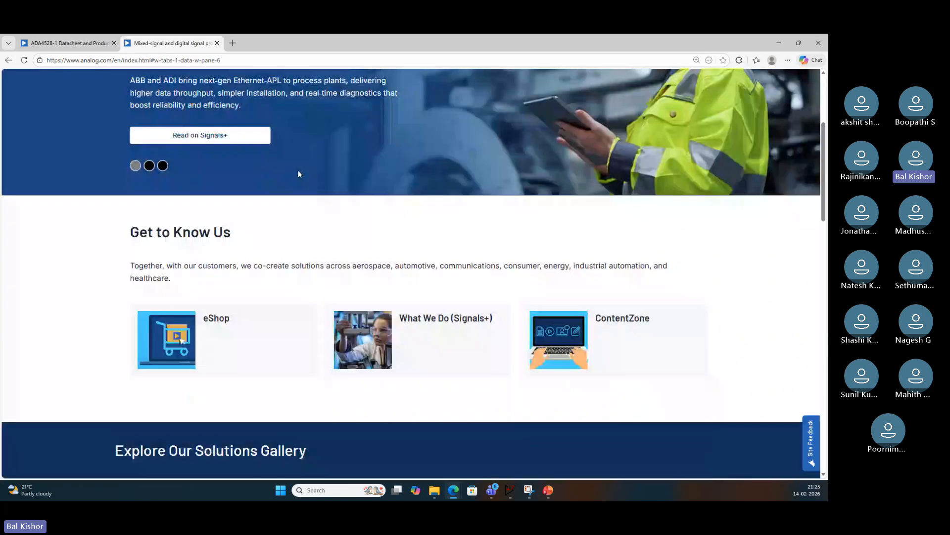
Search the Analog Devices site for "ltc2051" and open the LTC2051 product page
{"action": "left_click", "coordinate": [679, 105]}
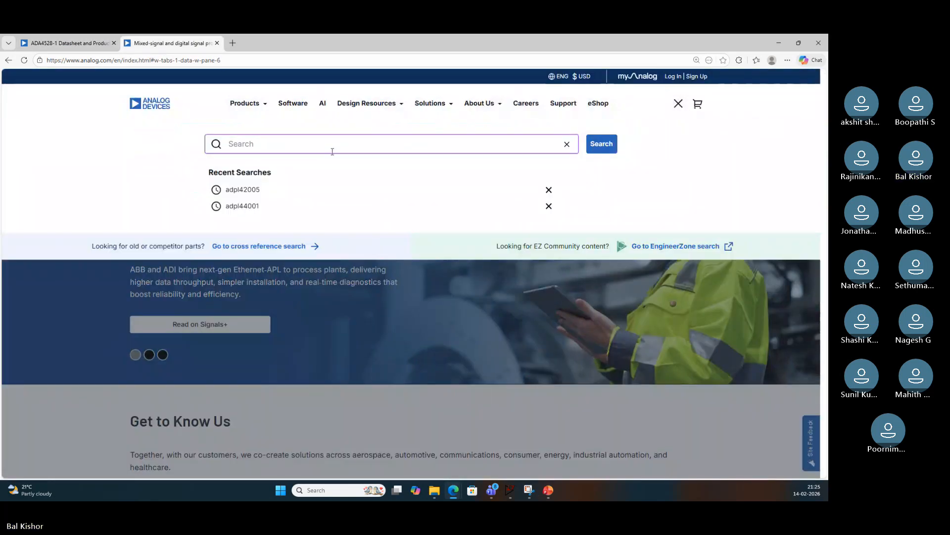
{"action": "type", "text": "ltc2051"}
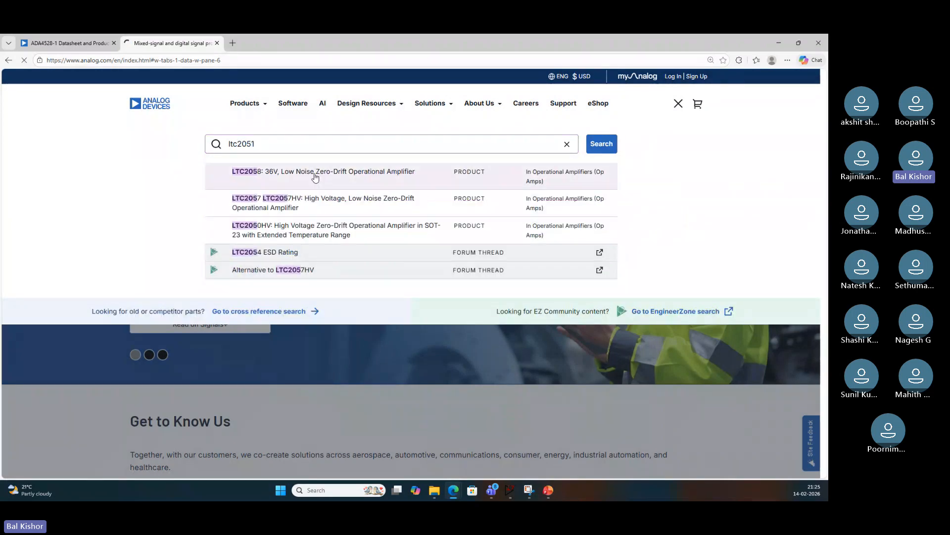
{"action": "key", "text": "Return"}
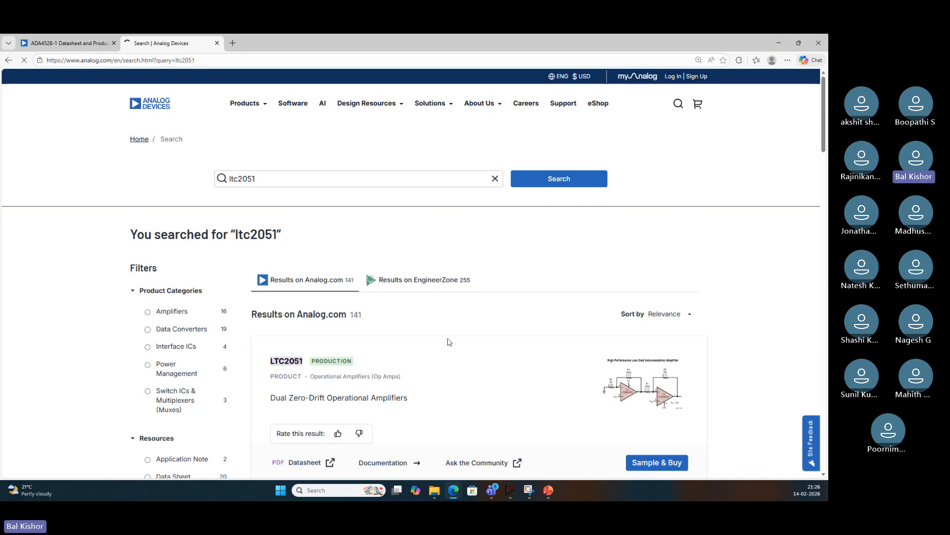
{"action": "scroll", "coordinate": [448, 341], "scroll_direction": "down", "scroll_amount": 1}
{"action": "scroll", "coordinate": [447, 341], "scroll_direction": "down", "scroll_amount": 3}
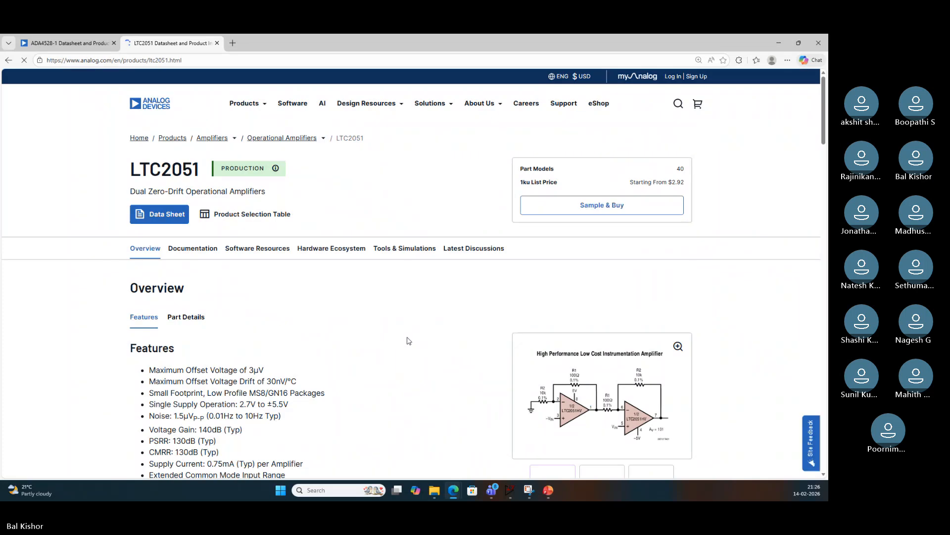
Review the LTC2051's features and part details on its product page and open its data sheet
{"action": "scroll", "coordinate": [377, 341], "scroll_direction": "down", "scroll_amount": 2}
{"action": "scroll", "coordinate": [377, 341], "scroll_direction": "down", "scroll_amount": 1}
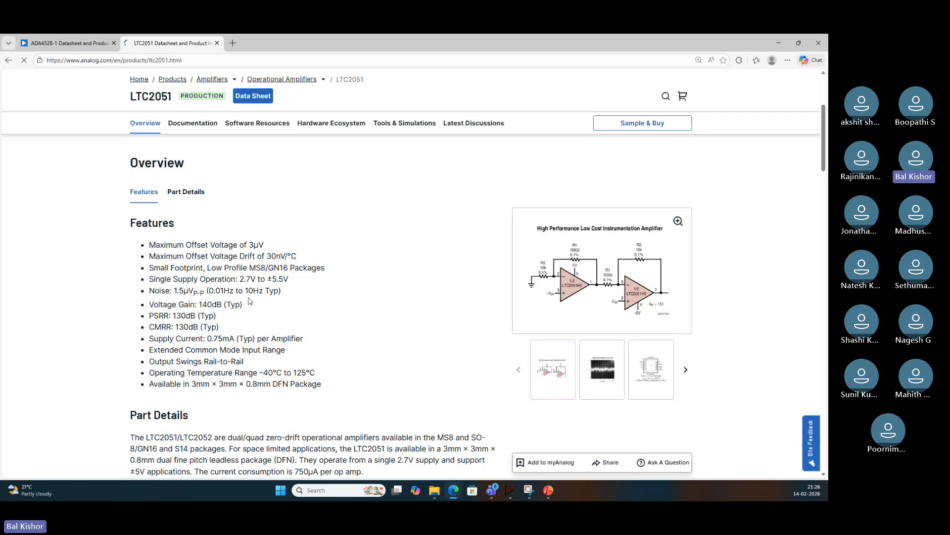
{"action": "scroll", "coordinate": [316, 327], "scroll_direction": "down", "scroll_amount": 7}
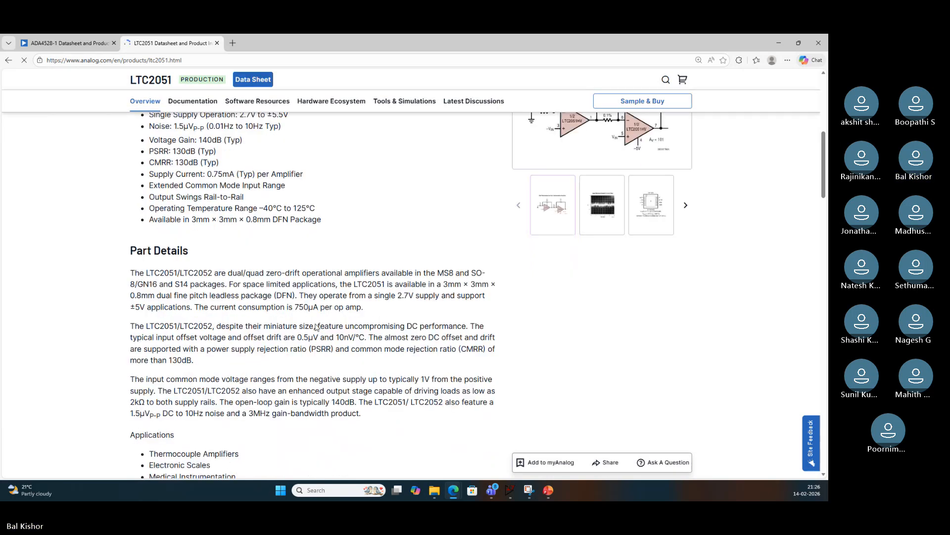
{"action": "scroll", "coordinate": [317, 328], "scroll_direction": "up", "scroll_amount": 4}
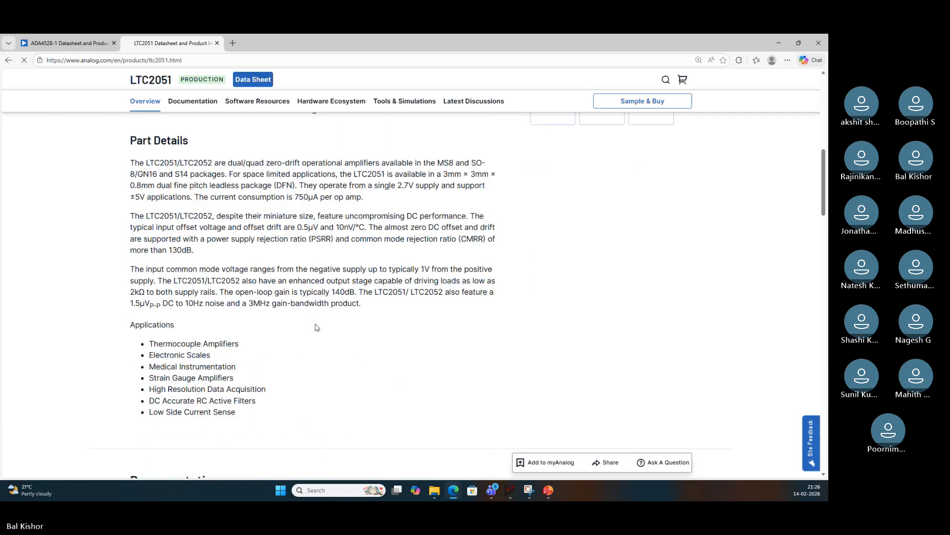
{"action": "scroll", "coordinate": [317, 327], "scroll_direction": "up", "scroll_amount": 4}
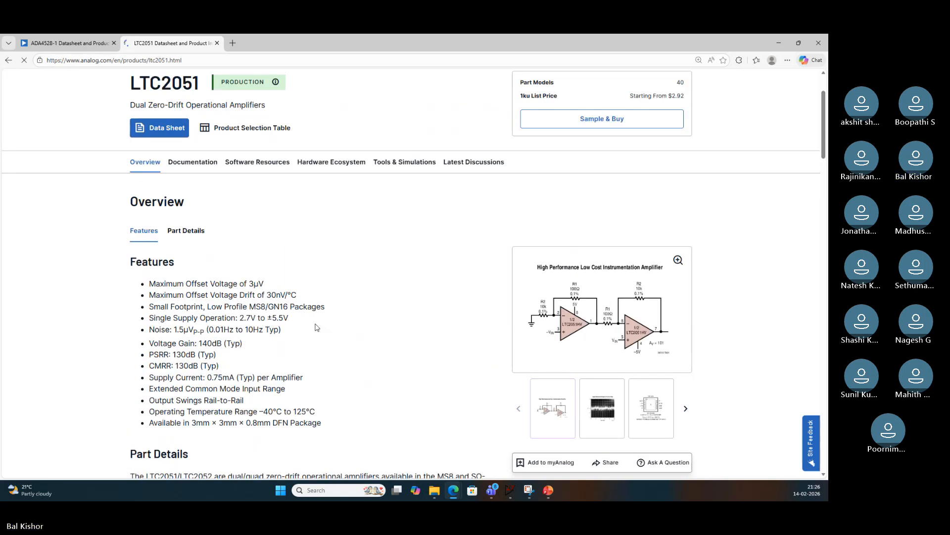
{"action": "left_click", "coordinate": [162, 220]}
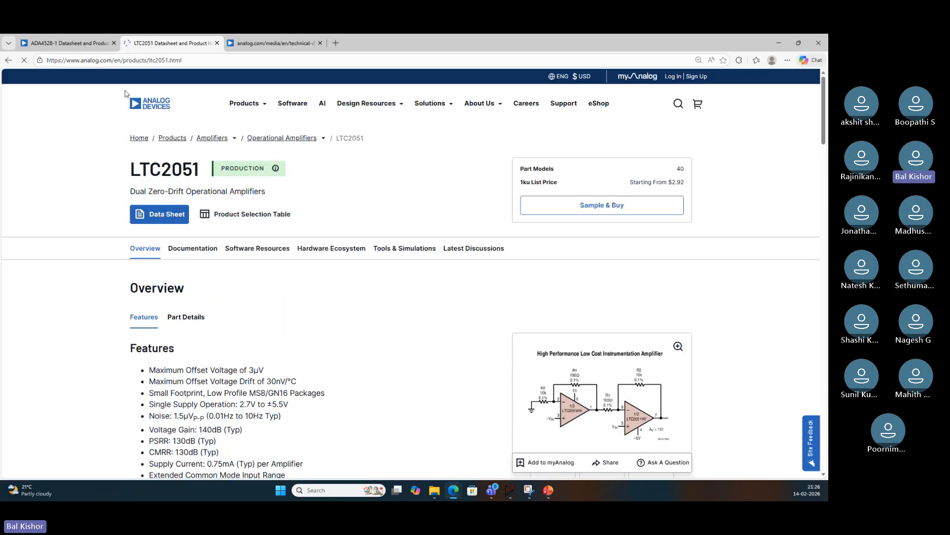
Check the bandwidth specifications in the feature list of the ADA4528-1 product page
{"action": "left_click", "coordinate": [66, 43]}
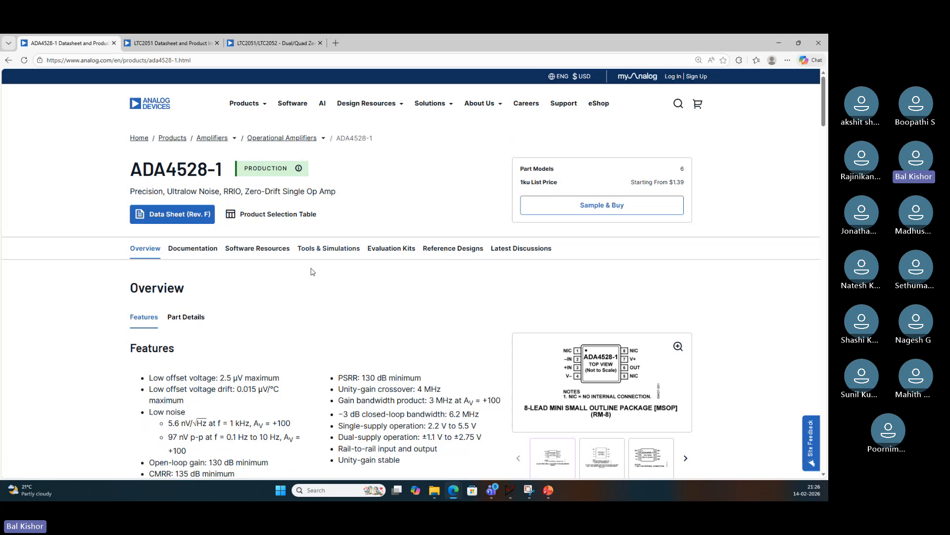
{"action": "scroll", "coordinate": [360, 353], "scroll_direction": "down", "scroll_amount": 1}
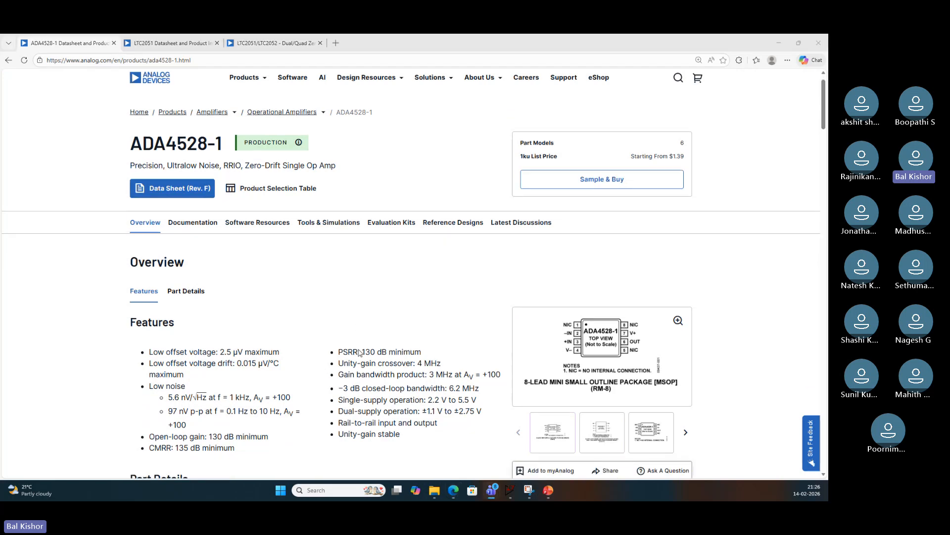
{"action": "scroll", "coordinate": [360, 352], "scroll_direction": "down", "scroll_amount": 2}
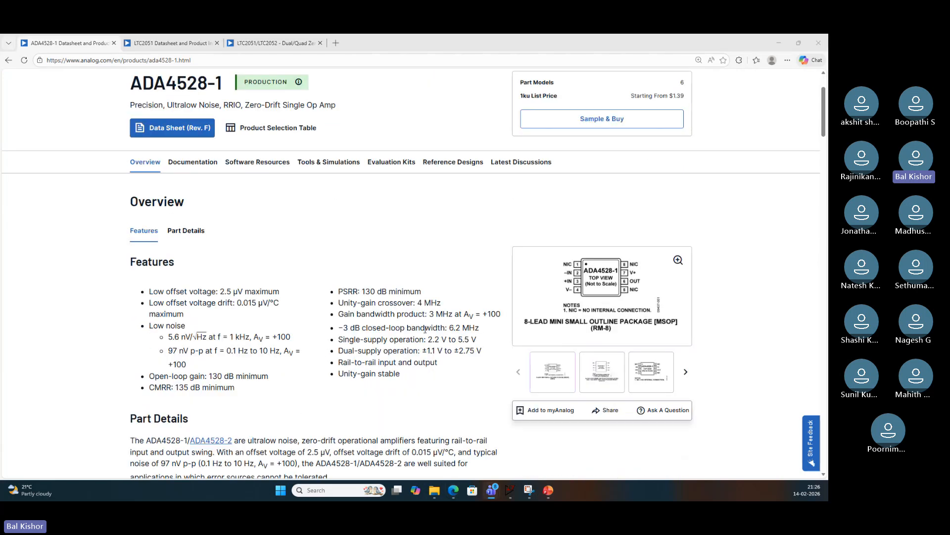
Look up the gain-bandwidth product in the description section of the LTC2051/LTC2052 data sheet
{"action": "left_click", "coordinate": [158, 43]}
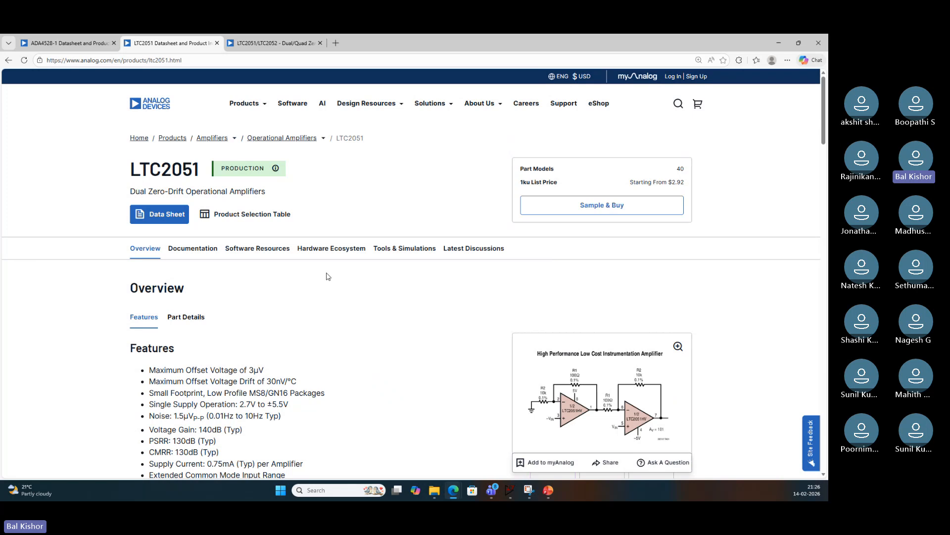
{"action": "left_click", "coordinate": [258, 44]}
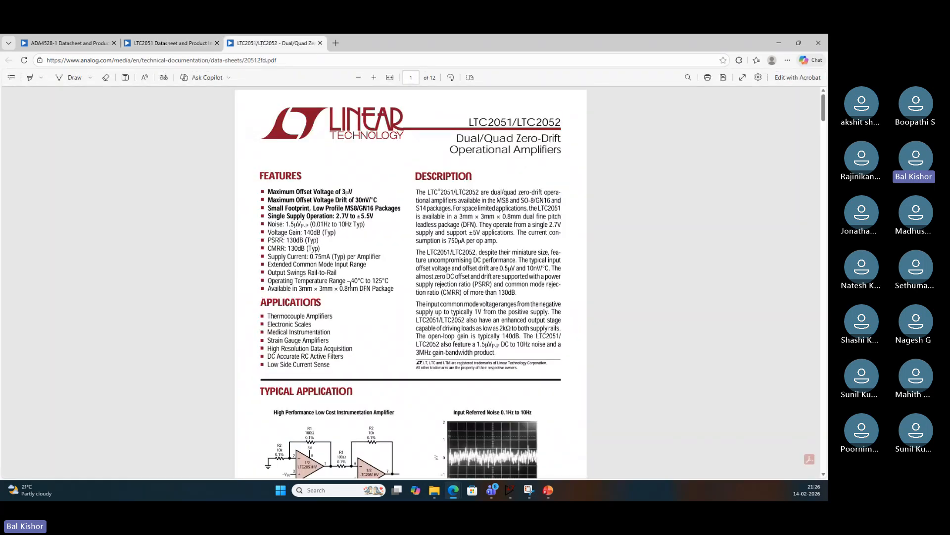
{"action": "scroll", "coordinate": [350, 285], "scroll_direction": "up", "scroll_amount": 2, "text": "ctrl"}
{"action": "scroll", "coordinate": [350, 285], "scroll_direction": "up", "scroll_amount": 2, "text": "ctrl"}
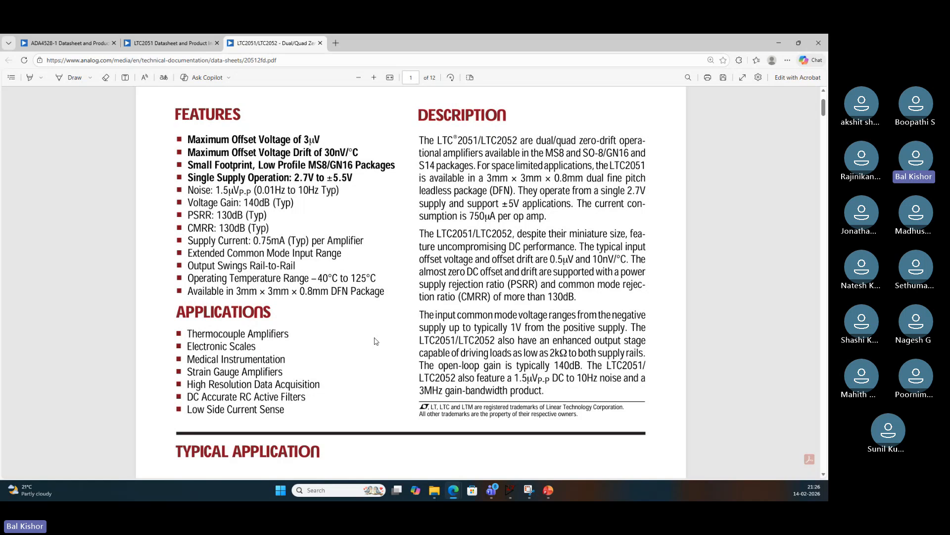
{"action": "scroll", "coordinate": [375, 341], "scroll_direction": "down", "scroll_amount": 3}
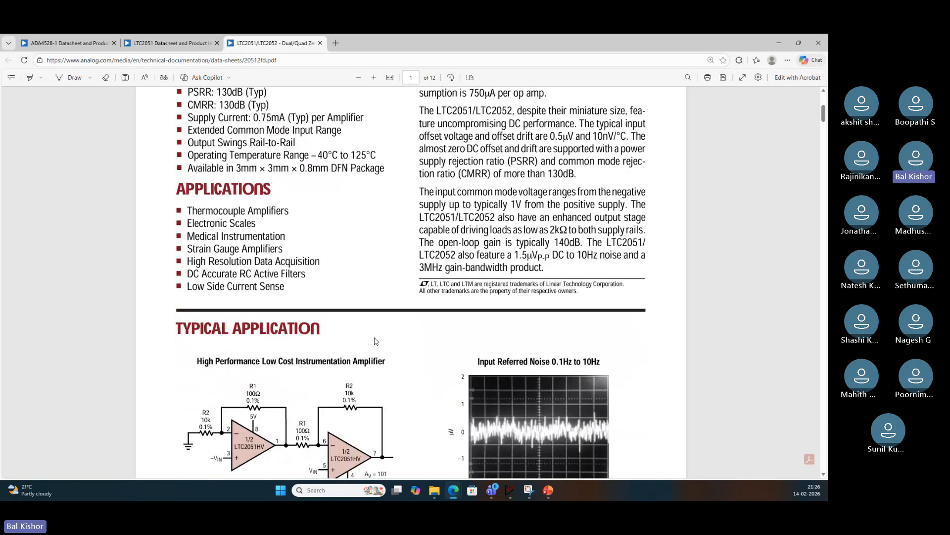
{"action": "scroll", "coordinate": [375, 341], "scroll_direction": "down", "scroll_amount": 1}
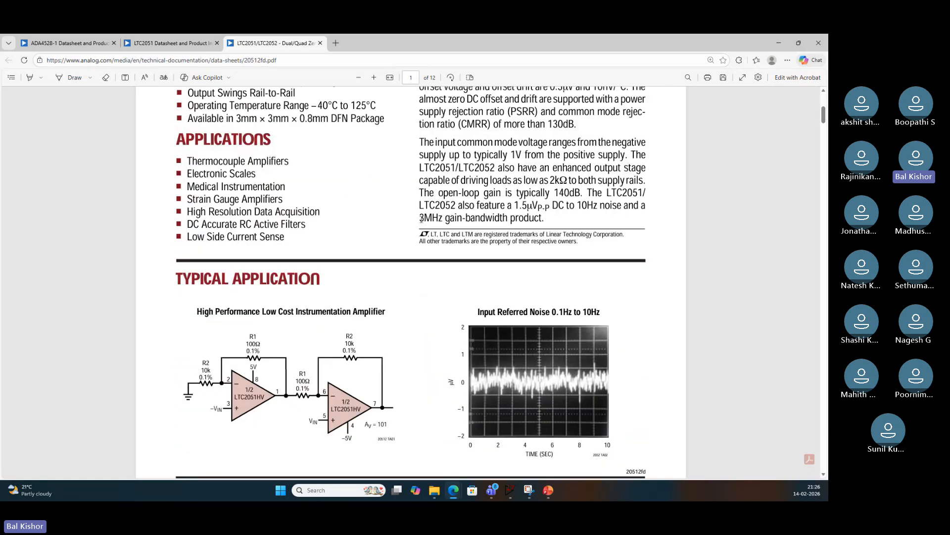
{"action": "left_click_drag", "start_coordinate": [421, 210], "coordinate": [492, 219]}
{"action": "left_click", "coordinate": [433, 221]}
Check the LTC2051 part number in the data sheet heading and compare its gain-bandwidth product with the ADA4528-1 page
{"action": "scroll", "coordinate": [306, 210], "scroll_direction": "up", "scroll_amount": 6}
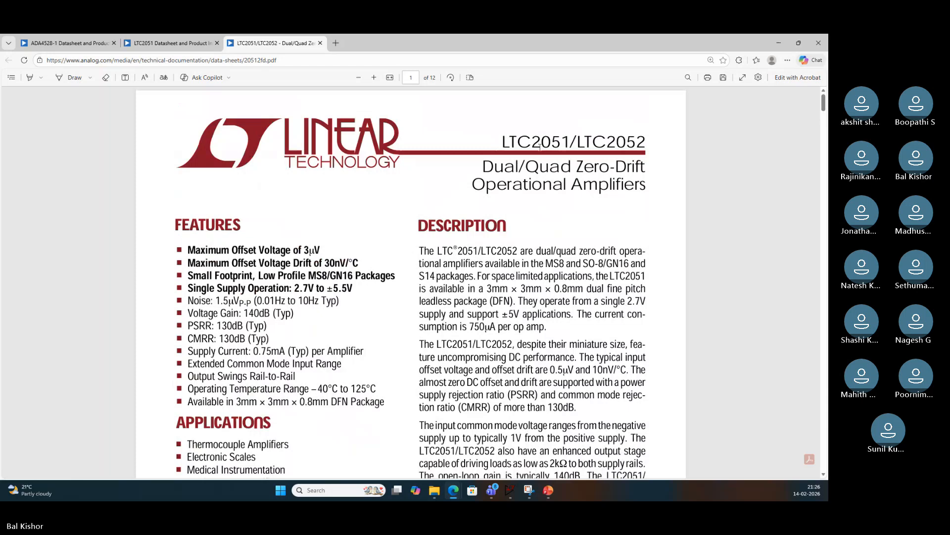
{"action": "left_click_drag", "start_coordinate": [503, 142], "coordinate": [571, 144]}
{"action": "scroll", "coordinate": [512, 339], "scroll_direction": "down", "scroll_amount": 3}
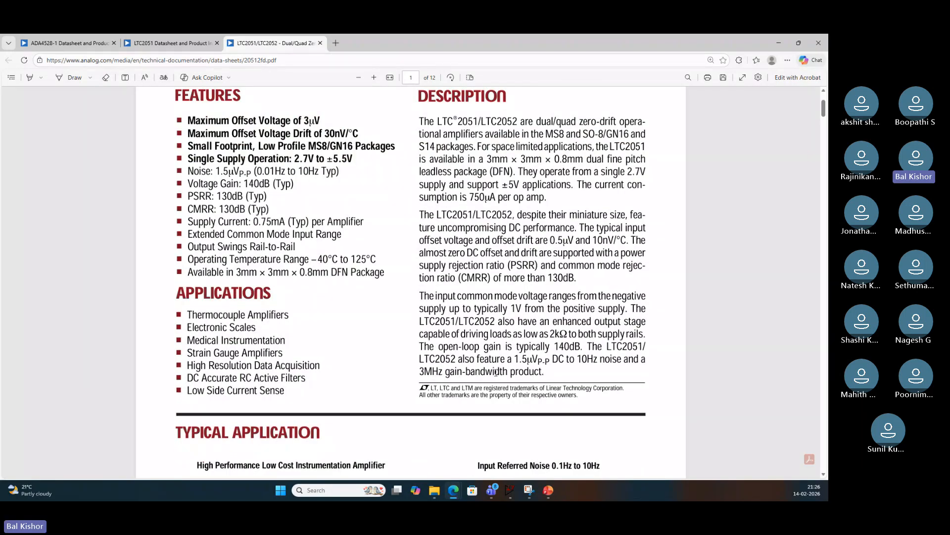
{"action": "left_click", "coordinate": [62, 43]}
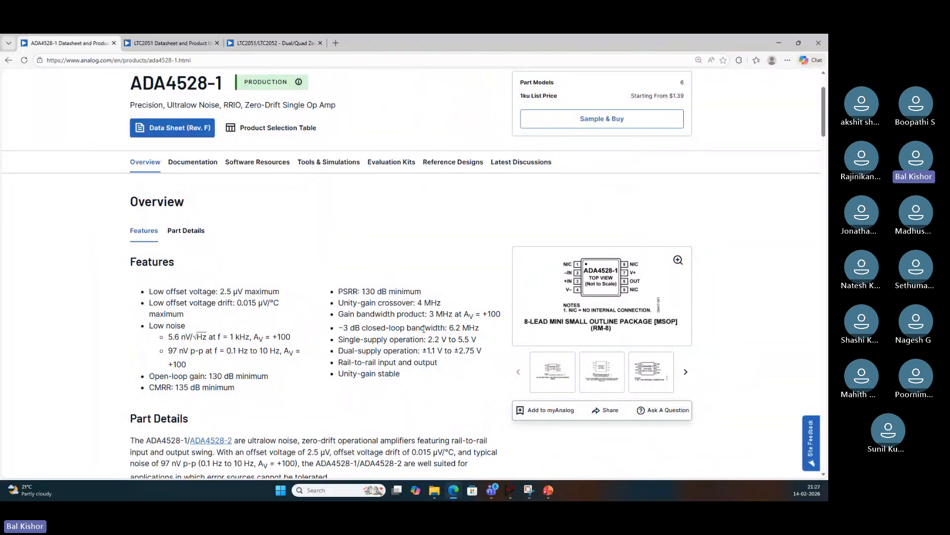
Check the gain bandwidth product in the ADA4528-1 feature list and return to the LTC2051 product page
{"action": "left_click_drag", "start_coordinate": [350, 314], "coordinate": [459, 313]}
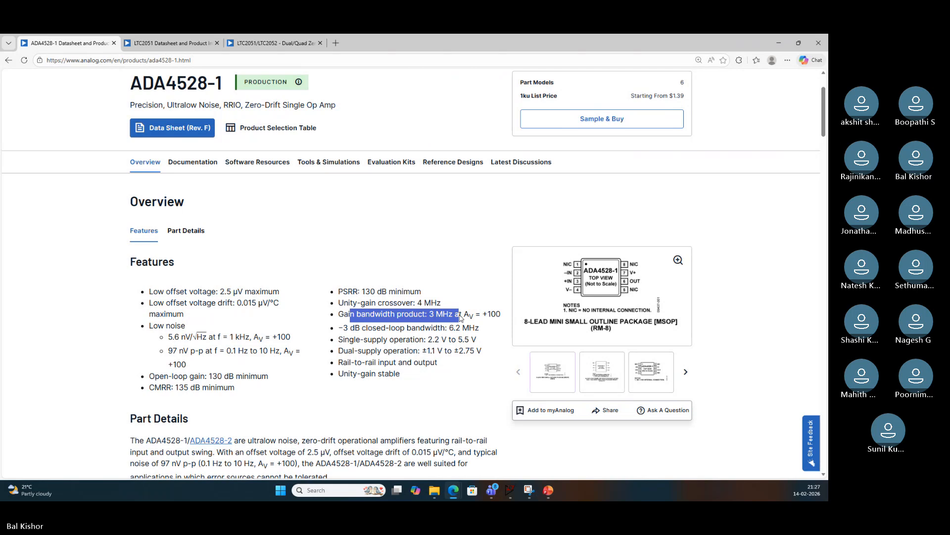
{"action": "left_click", "coordinate": [450, 263]}
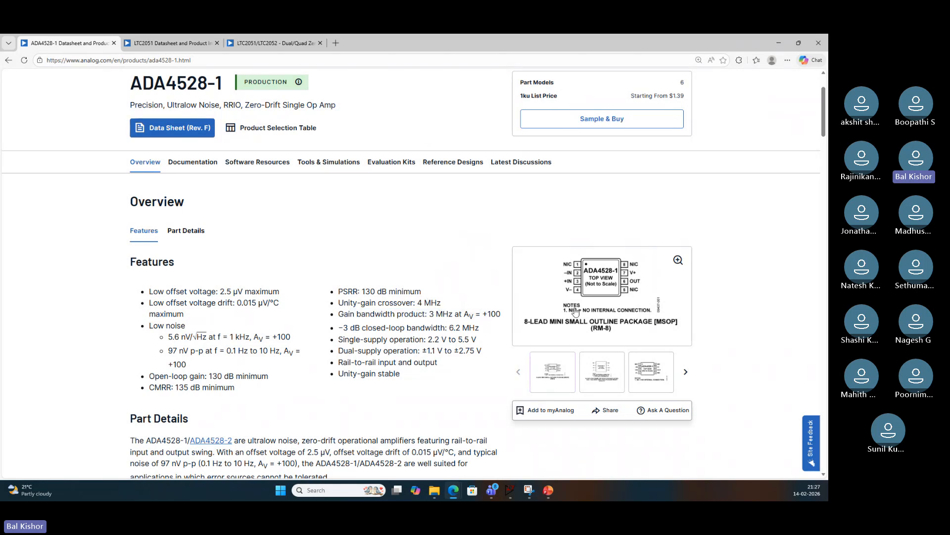
{"action": "scroll", "coordinate": [426, 298], "scroll_direction": "up", "scroll_amount": 2}
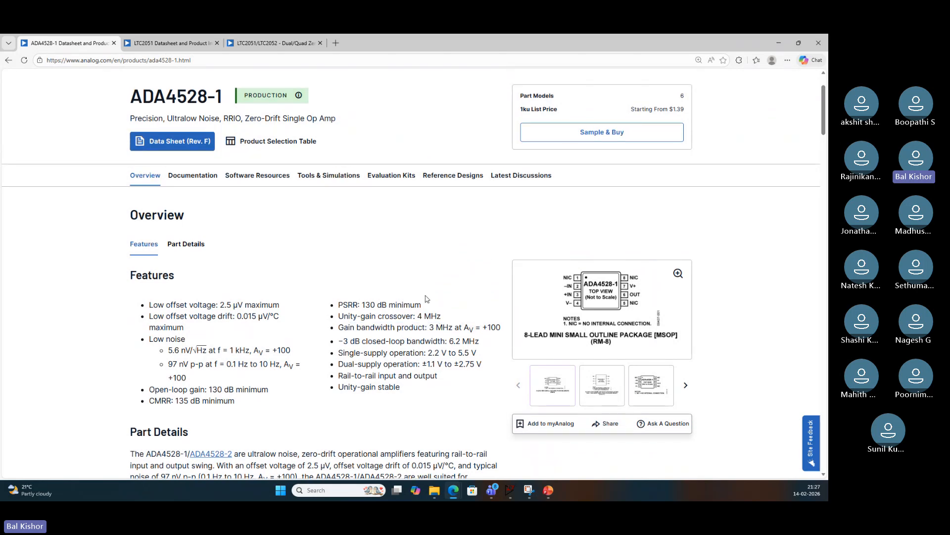
{"action": "left_click", "coordinate": [181, 45]}
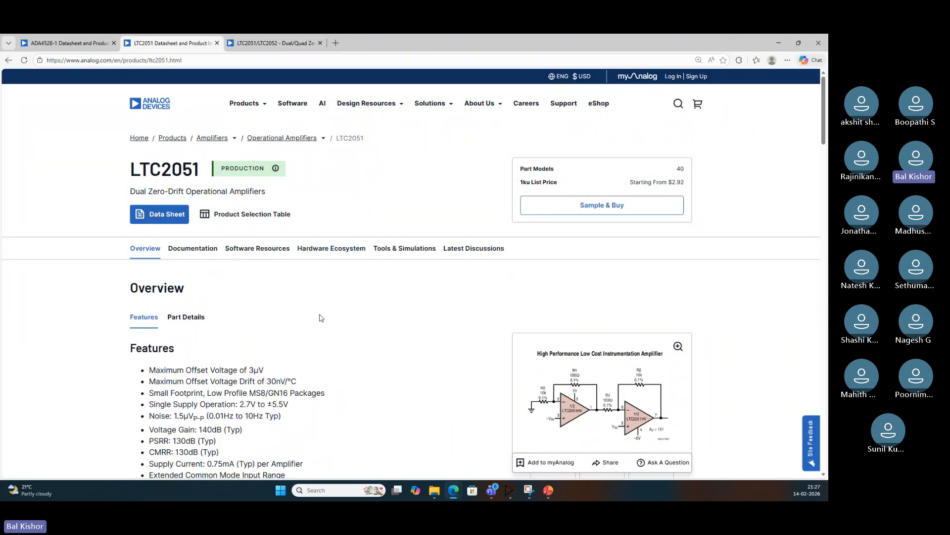
Switch to LTspice and compare the LTC2051 and ADA4528-1 follower schematics with their waveforms
{"action": "left_click", "coordinate": [512, 492]}
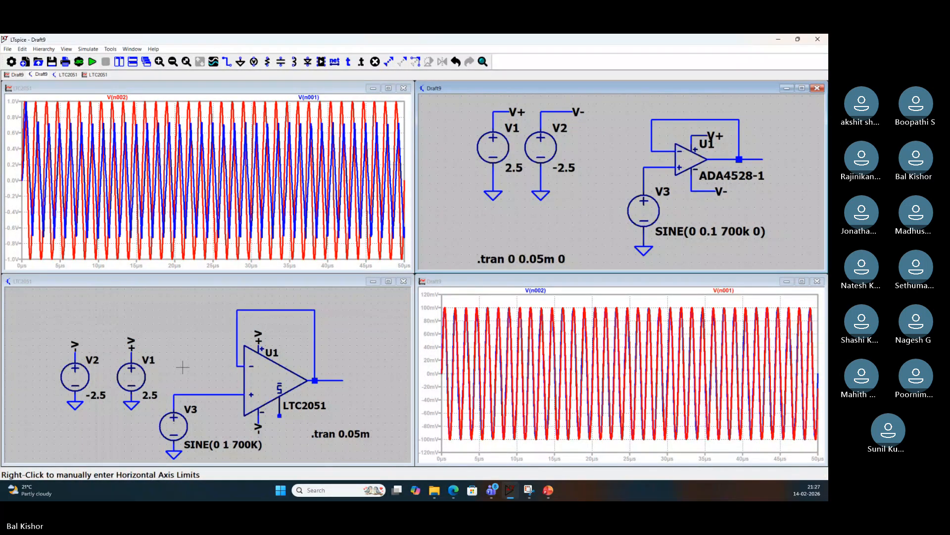
{"action": "left_click", "coordinate": [198, 339]}
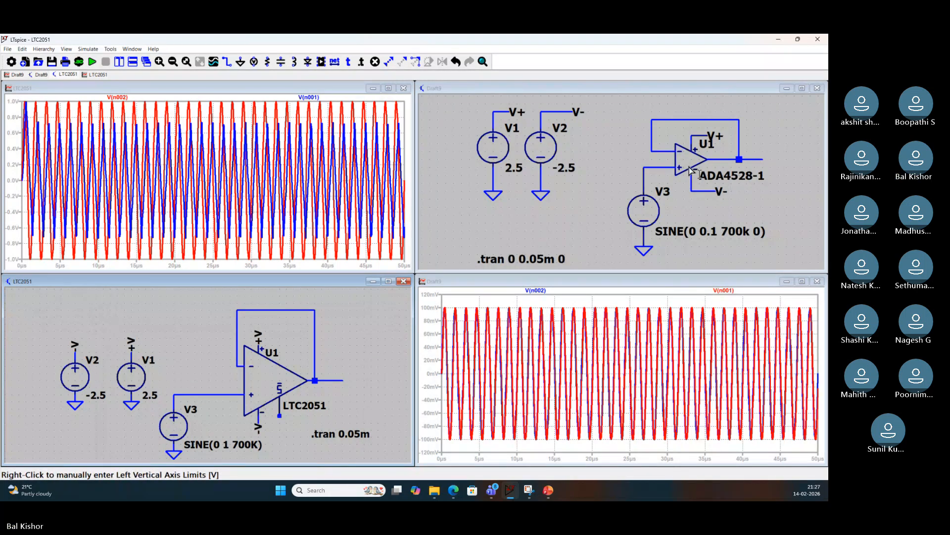
{"action": "left_click", "coordinate": [588, 214]}
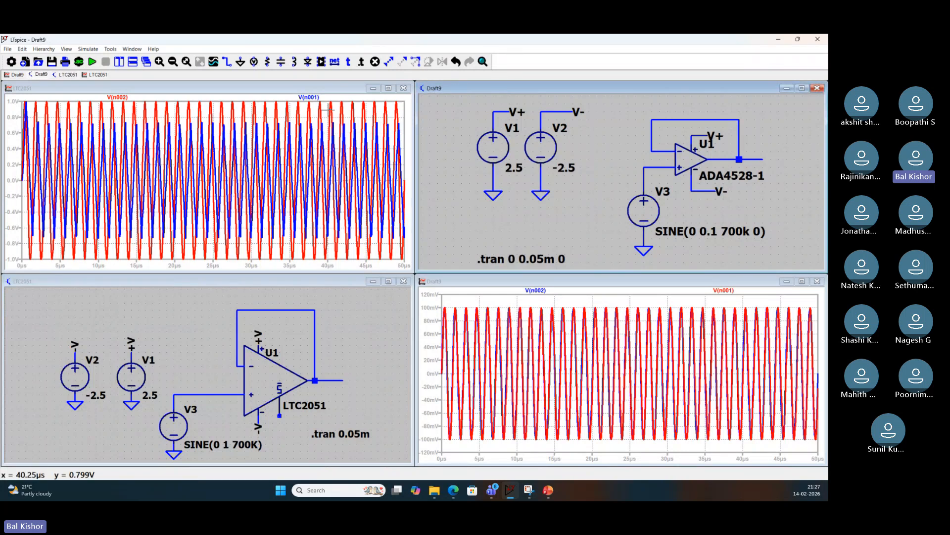
{"action": "left_click", "coordinate": [322, 61]}
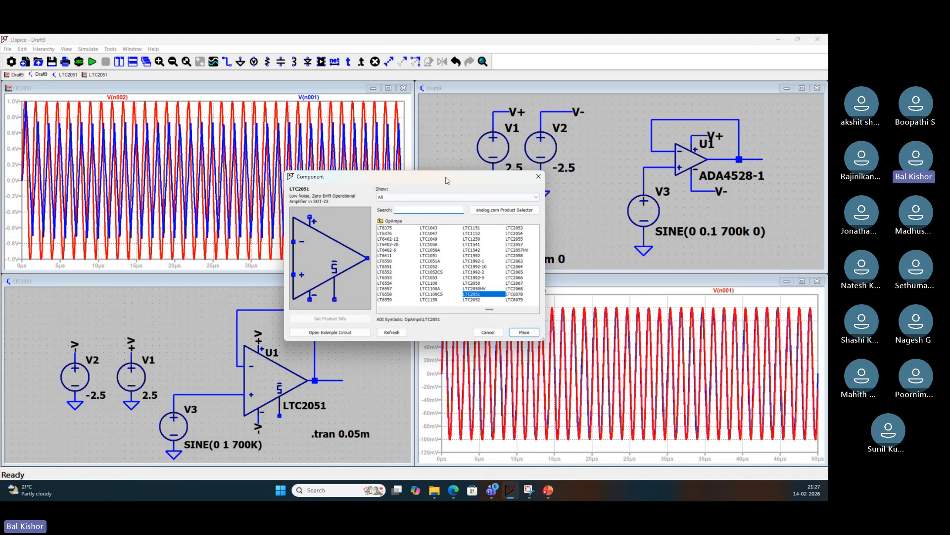
{"action": "left_click_drag", "start_coordinate": [445, 176], "coordinate": [323, 183]}
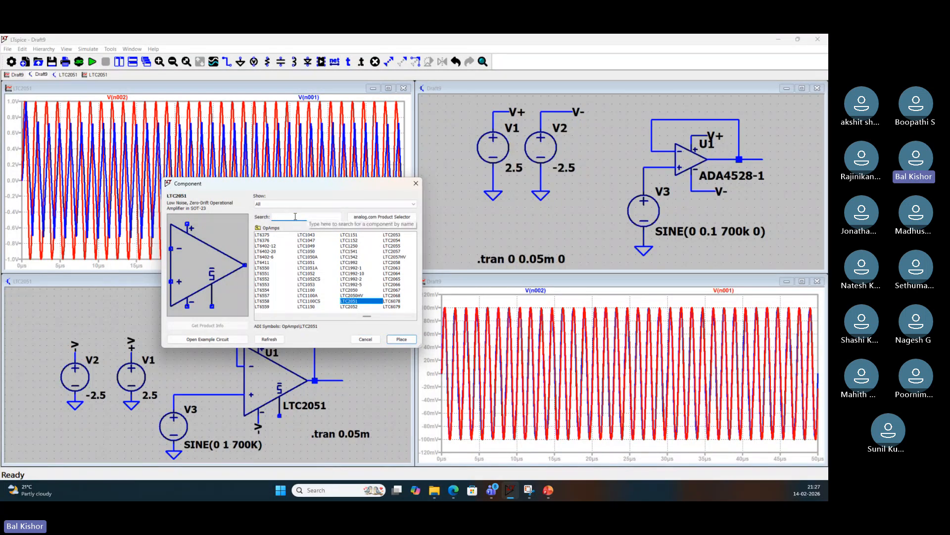
{"action": "left_click", "coordinate": [365, 339]}
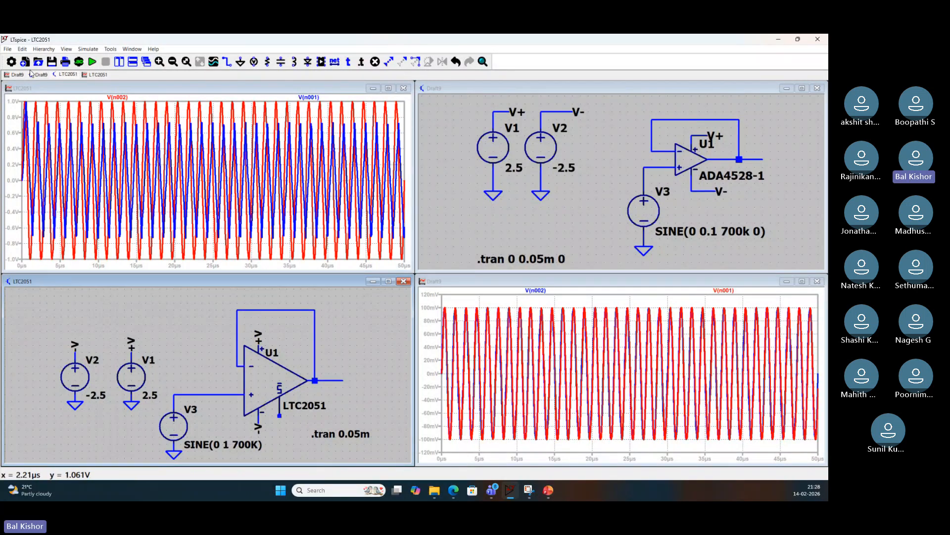
Close the LTC2051 schematic without saving, and close the ADA4528-1 schematic Draft9 with its changes saved
{"action": "left_click", "coordinate": [404, 282]}
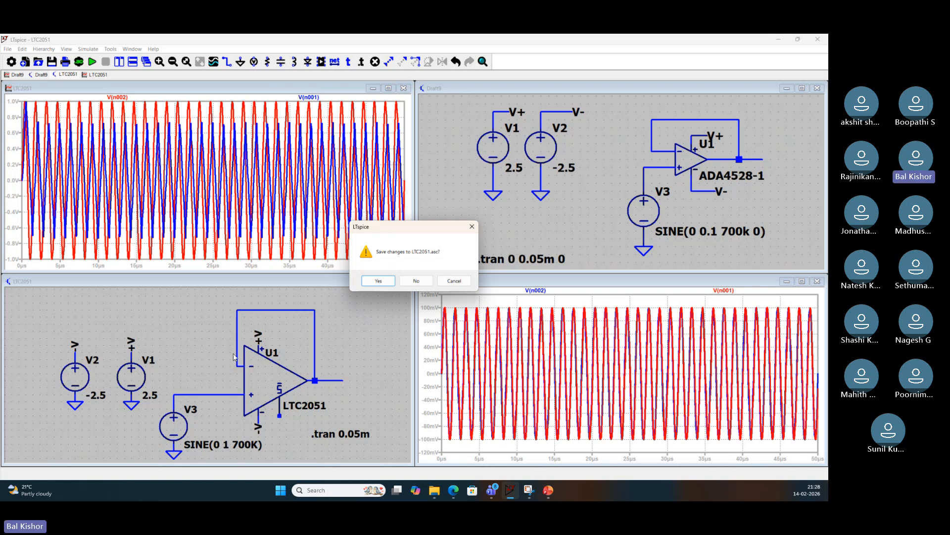
{"action": "left_click", "coordinate": [430, 281]}
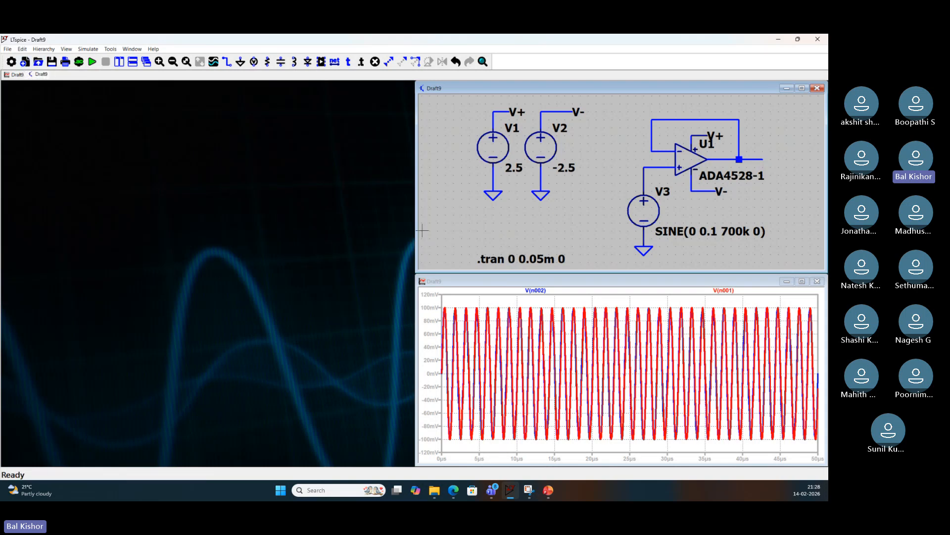
{"action": "left_click", "coordinate": [802, 88]}
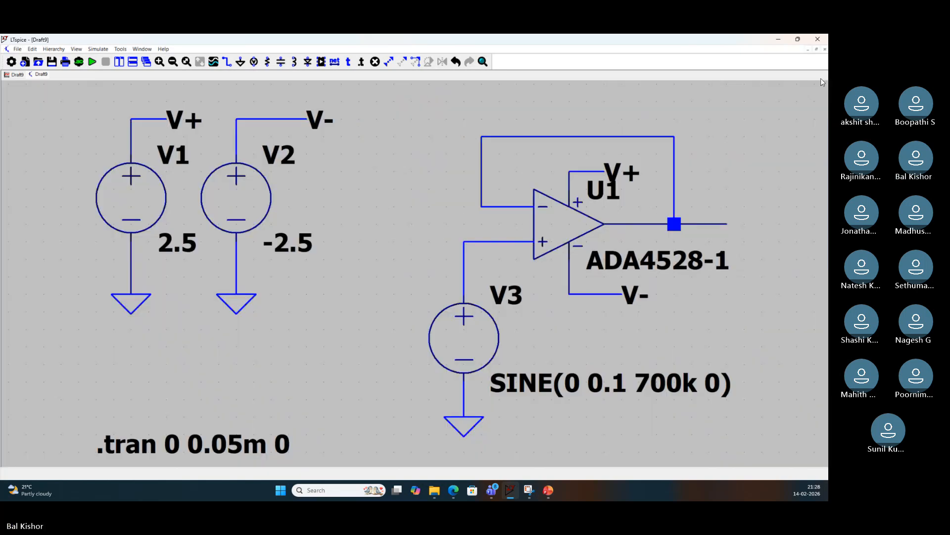
{"action": "left_click", "coordinate": [825, 50]}
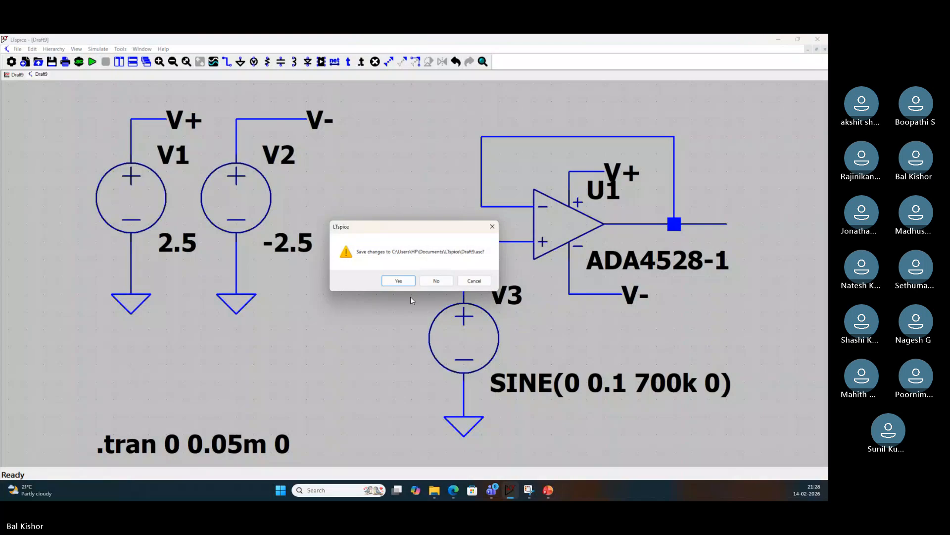
{"action": "left_click", "coordinate": [399, 281]}
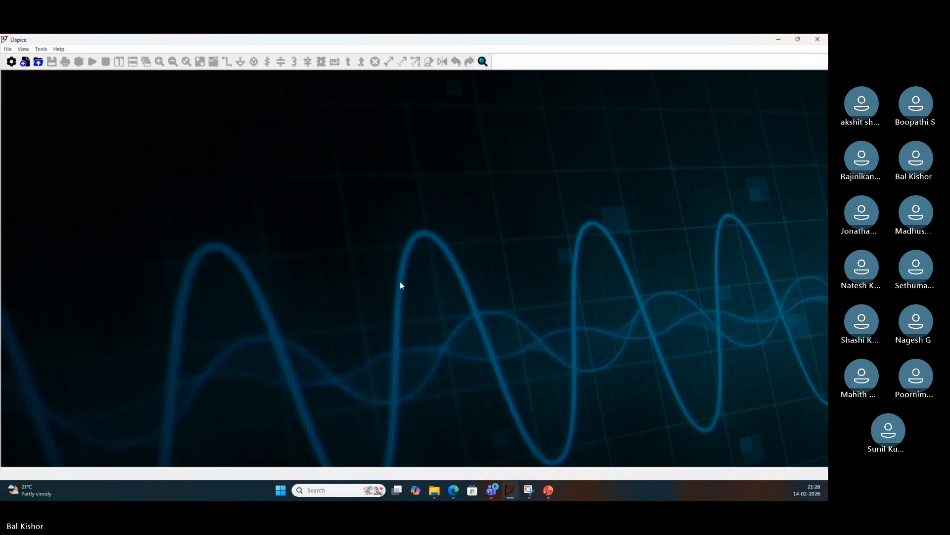
Create a new blank schematic and search the component library for the ADPL42005
{"action": "left_click", "coordinate": [25, 61]}
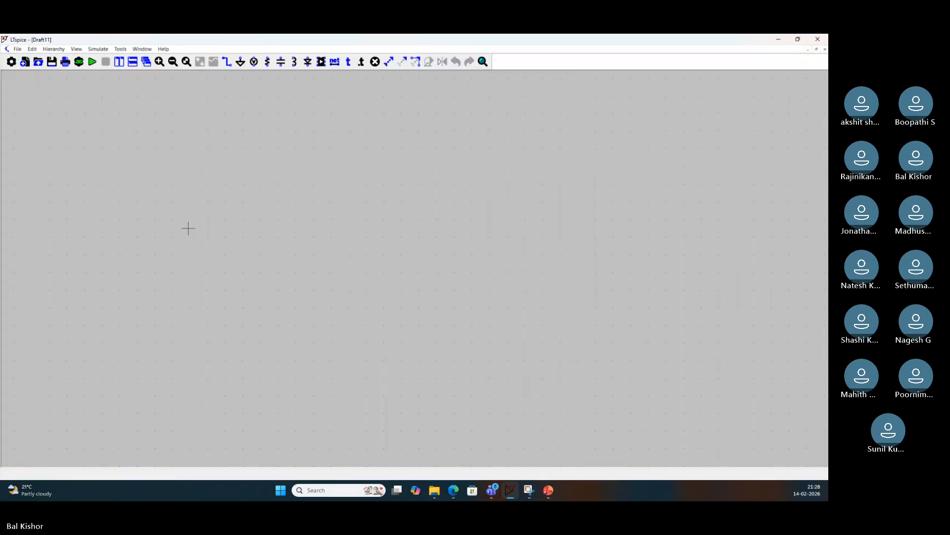
{"action": "left_click", "coordinate": [323, 63]}
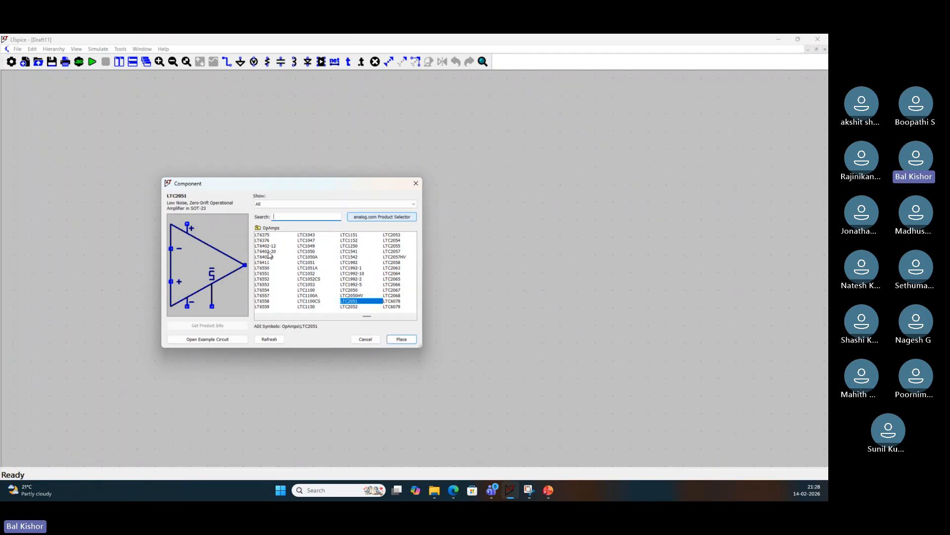
{"action": "type", "text": "ad"}
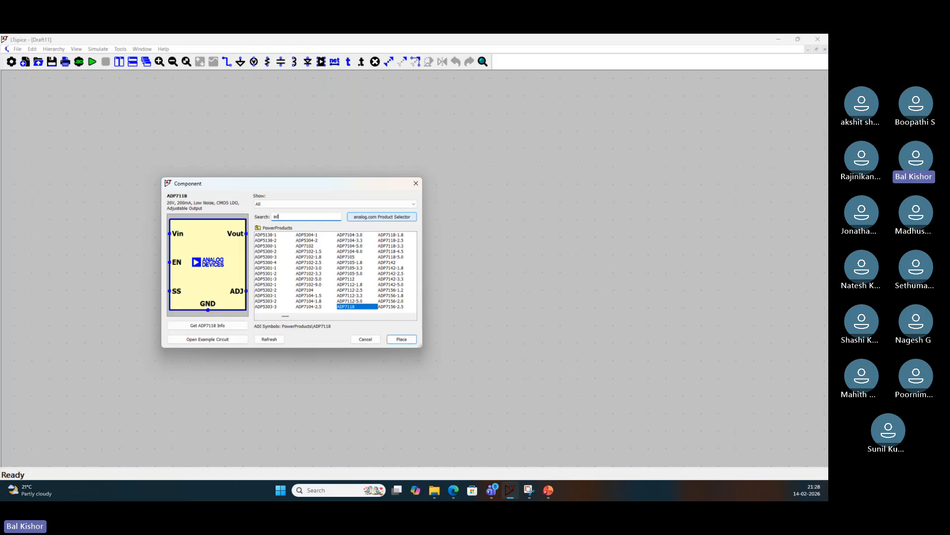
{"action": "type", "text": "pl42005"}
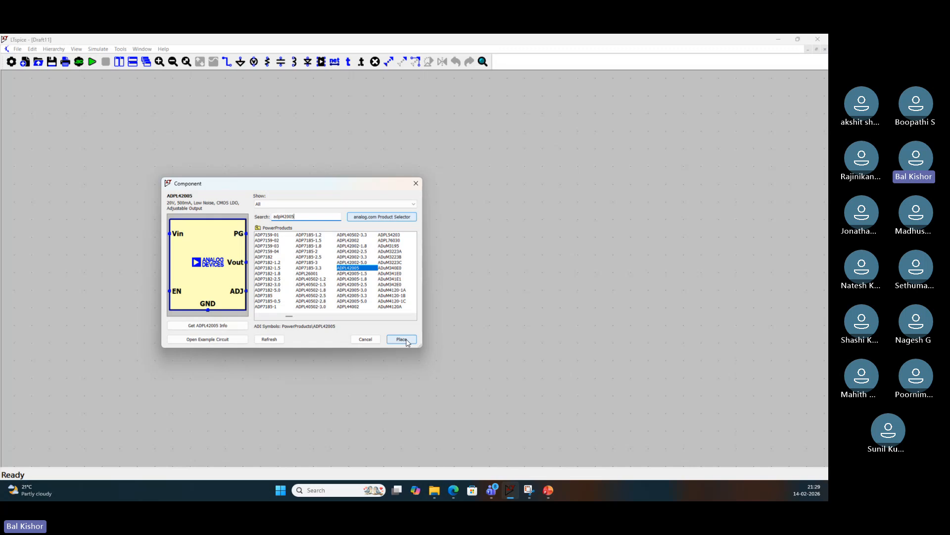
Open the local ADPL42005 data sheet PDF and check the voltage and current ratings in the first page's heading
{"action": "key", "text": "alt+Tab"}
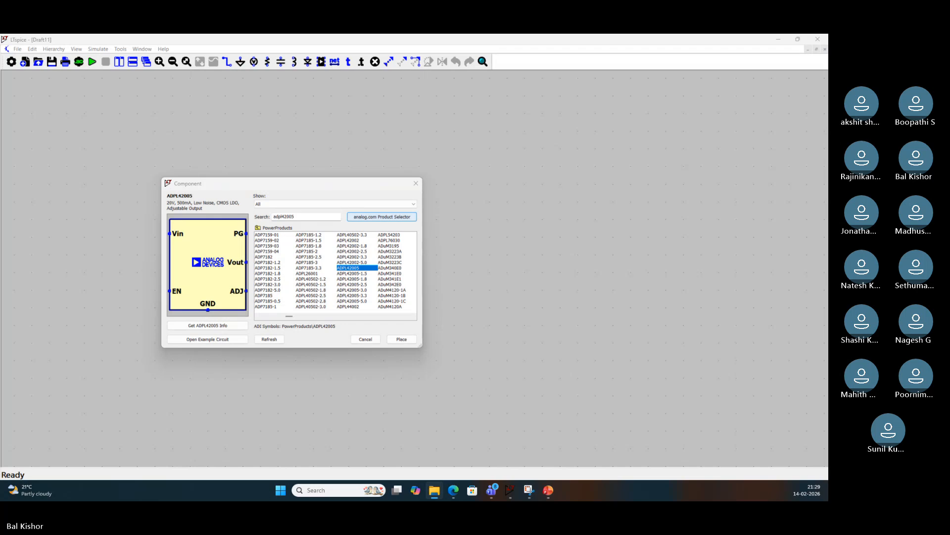
{"action": "scroll", "coordinate": [397, 231], "scroll_direction": "up", "scroll_amount": 3}
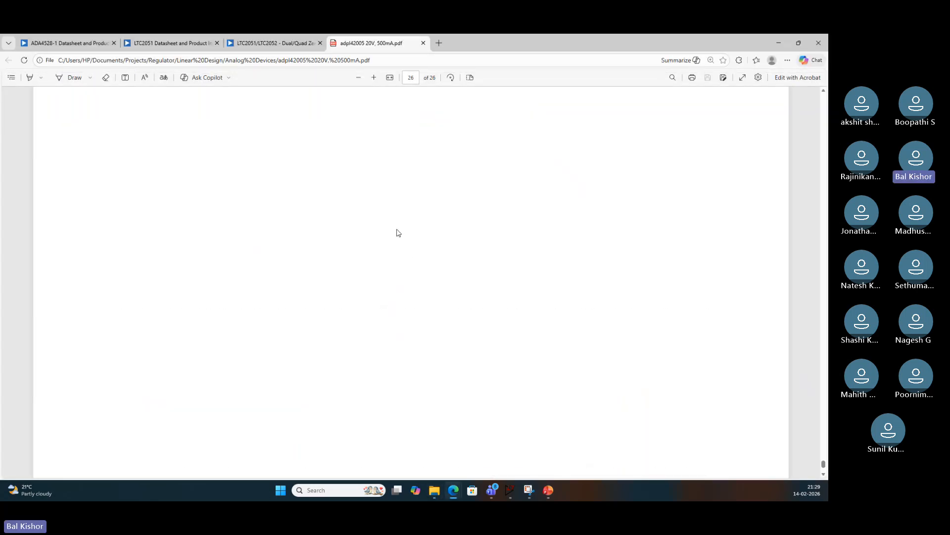
{"action": "scroll", "coordinate": [397, 231], "scroll_direction": "up", "scroll_amount": 20}
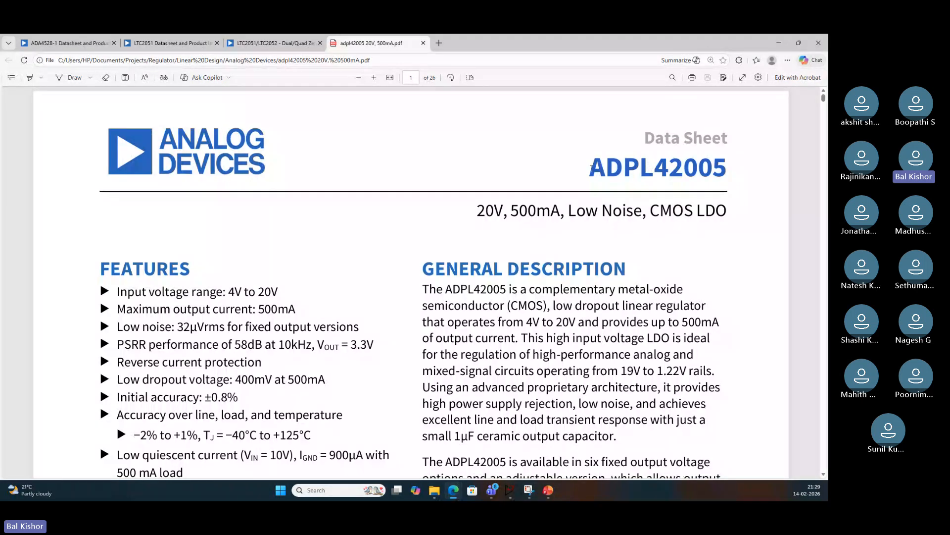
{"action": "left_click_drag", "start_coordinate": [512, 210], "coordinate": [560, 210]}
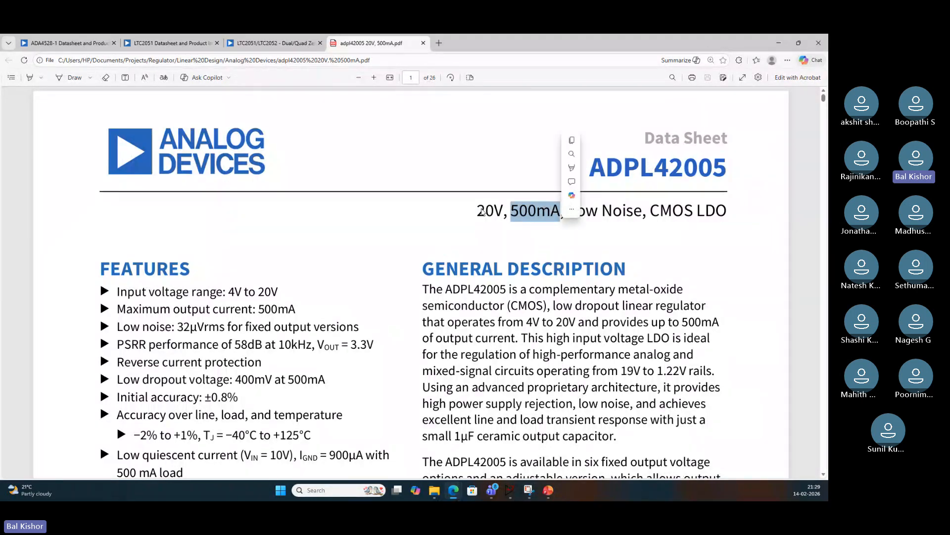
{"action": "left_click_drag", "start_coordinate": [477, 210], "coordinate": [498, 209]}
{"action": "left_click", "coordinate": [630, 239]}
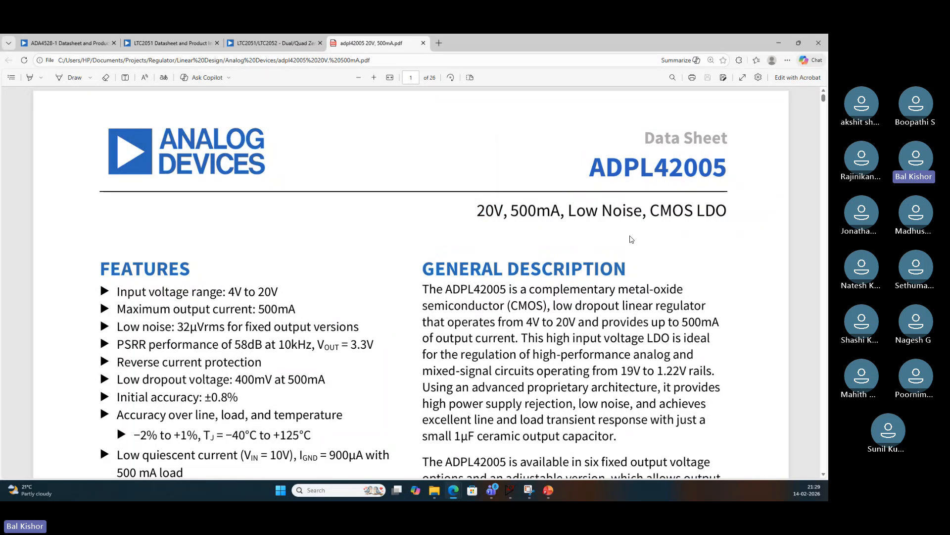
Review the features and the listed applications of the ADPL42005 in the data sheet
{"action": "scroll", "coordinate": [680, 290], "scroll_direction": "down", "scroll_amount": 1}
{"action": "scroll", "coordinate": [680, 289], "scroll_direction": "down", "scroll_amount": 7}
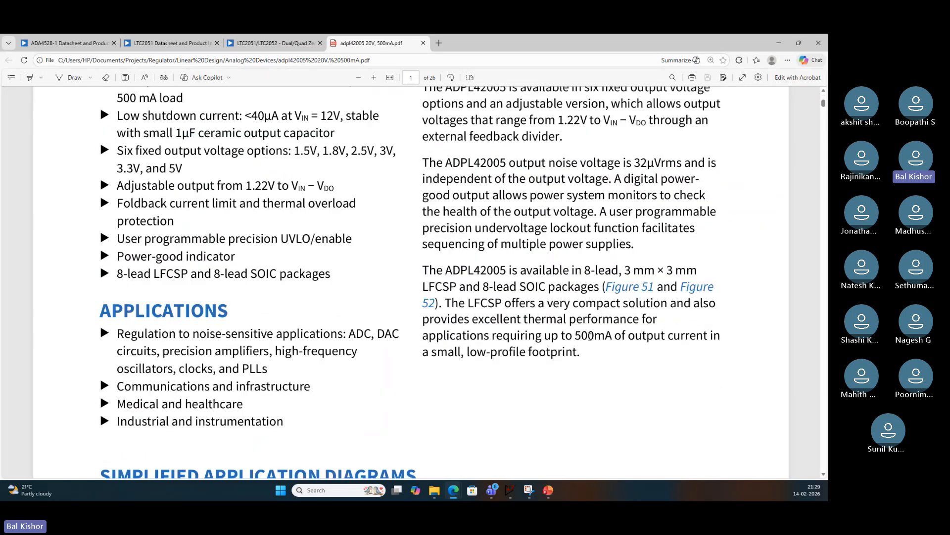
{"action": "scroll", "coordinate": [590, 336], "scroll_direction": "down", "scroll_amount": 1}
{"action": "left_click_drag", "start_coordinate": [178, 294], "coordinate": [188, 375]}
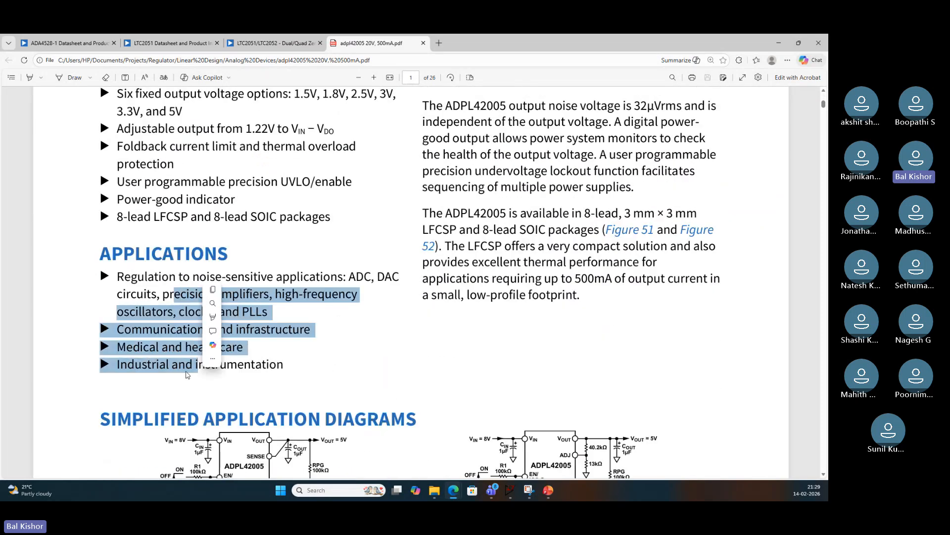
{"action": "left_click", "coordinate": [177, 380]}
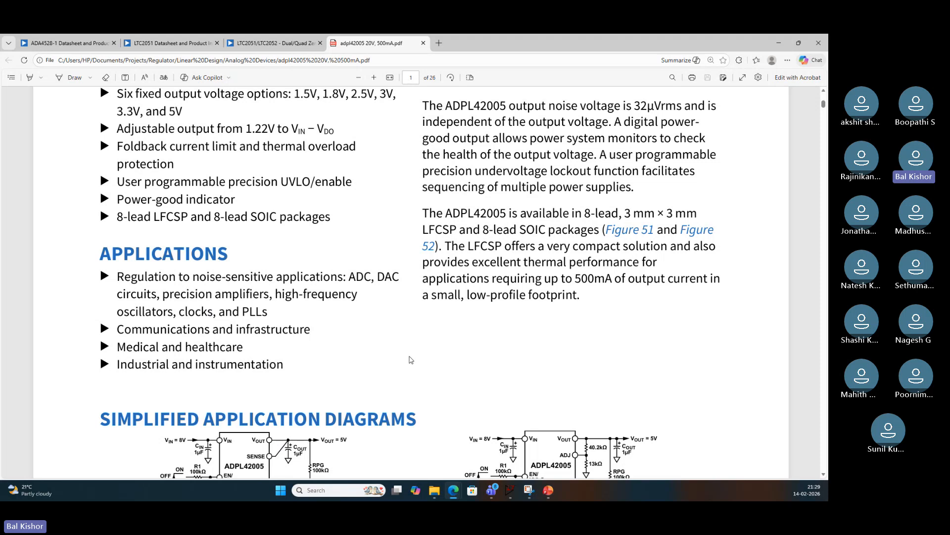
Examine the simplified application diagrams for the fixed and adjustable output versions of the ADPL42005
{"action": "scroll", "coordinate": [449, 366], "scroll_direction": "down", "scroll_amount": 1}
{"action": "scroll", "coordinate": [449, 367], "scroll_direction": "down", "scroll_amount": 3}
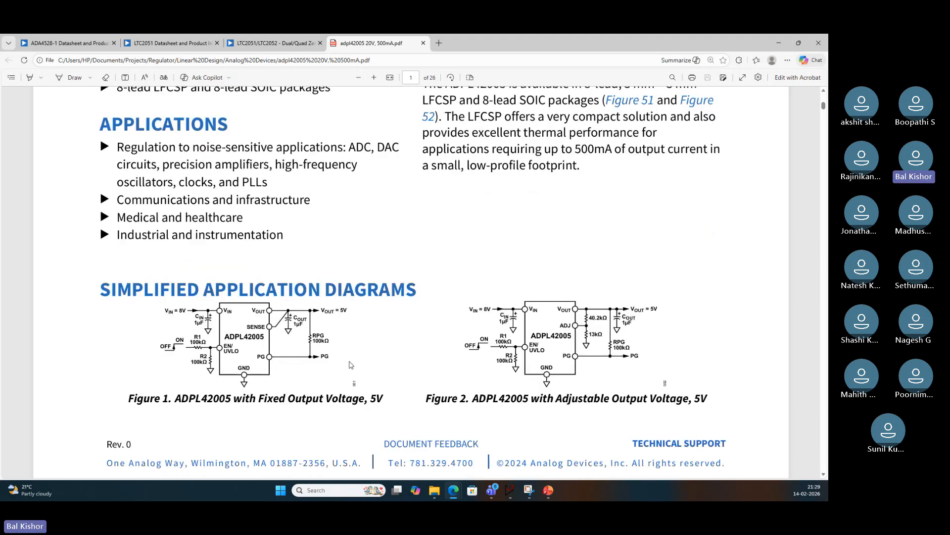
{"action": "scroll", "coordinate": [275, 312], "scroll_direction": "down", "scroll_amount": 1}
{"action": "left_click_drag", "start_coordinate": [268, 312], "coordinate": [306, 313]}
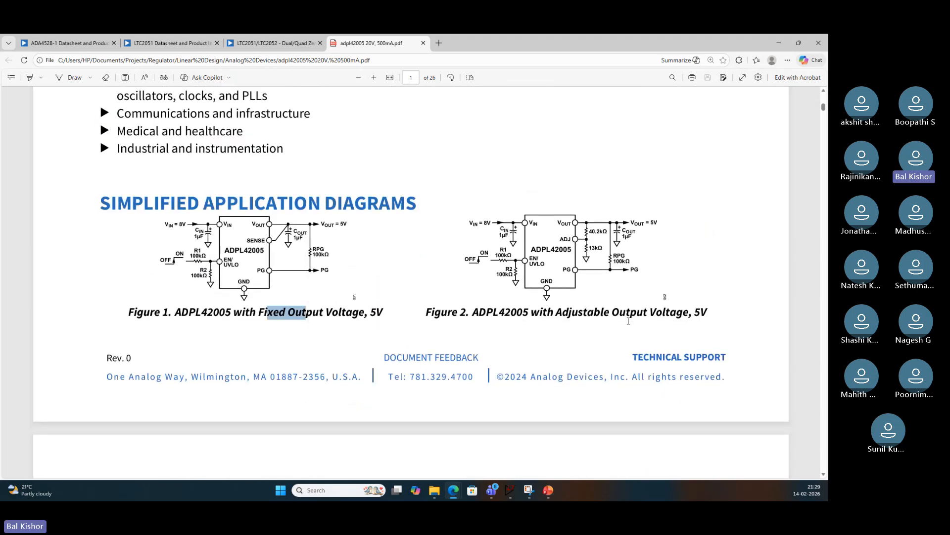
{"action": "left_click_drag", "start_coordinate": [589, 313], "coordinate": [649, 313]}
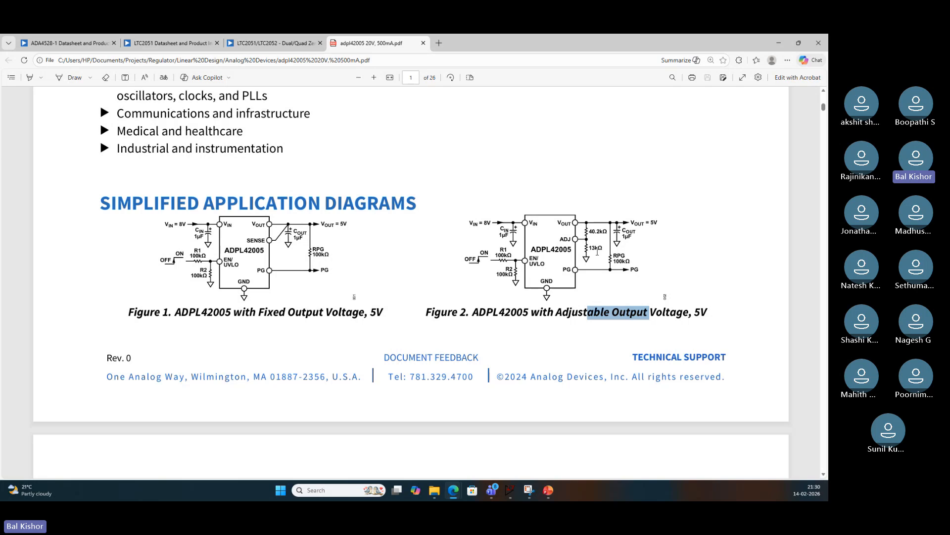
{"action": "left_click", "coordinate": [678, 252]}
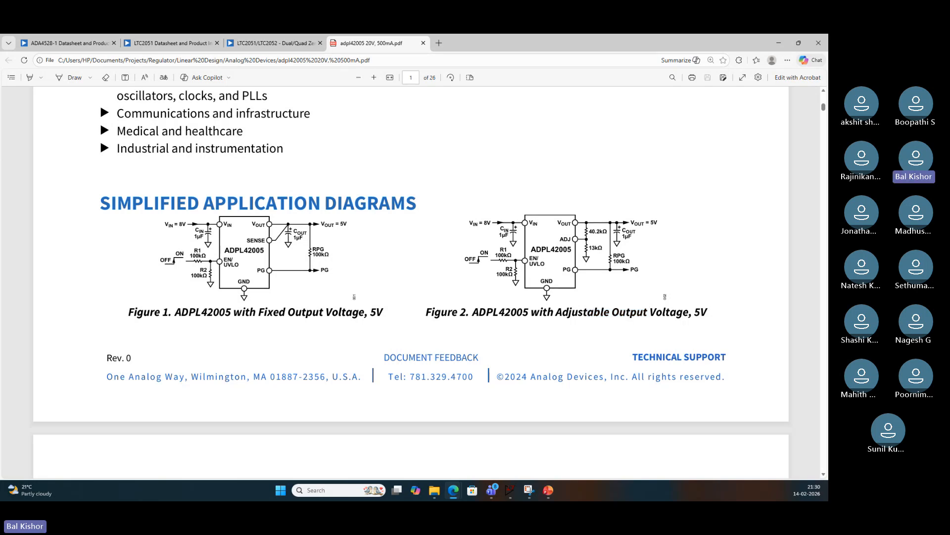
Open the Design Equation ADPL42005 Shared workbook in Excel and select the fixed output regulator's voltage input value
{"action": "left_click", "coordinate": [434, 490]}
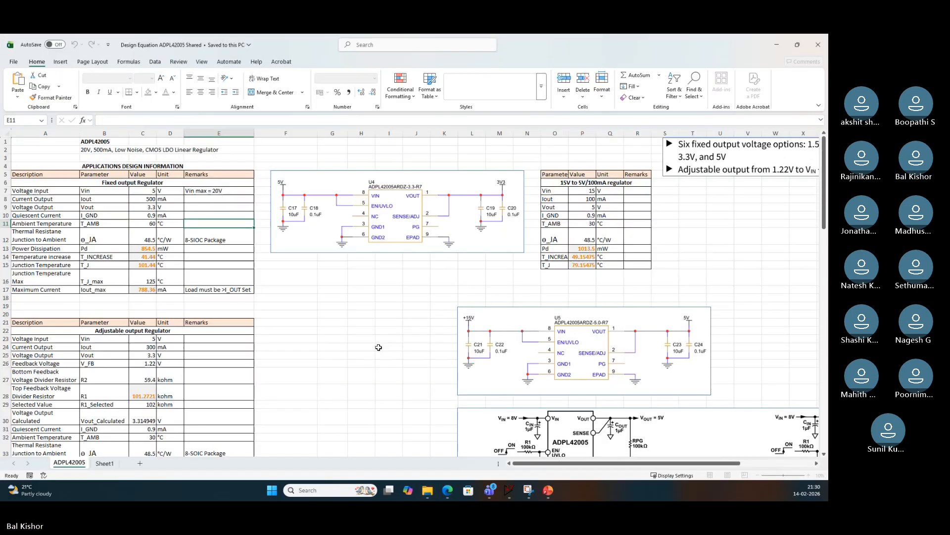
{"action": "left_click", "coordinate": [218, 277]}
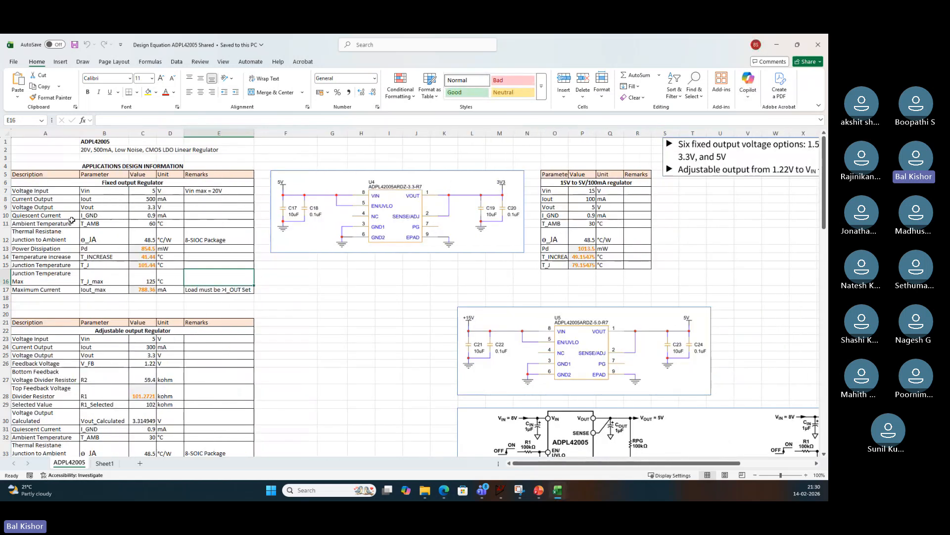
{"action": "scroll", "coordinate": [112, 250], "scroll_direction": "up", "scroll_amount": 3}
{"action": "scroll", "coordinate": [112, 250], "scroll_direction": "left", "scroll_amount": 3}
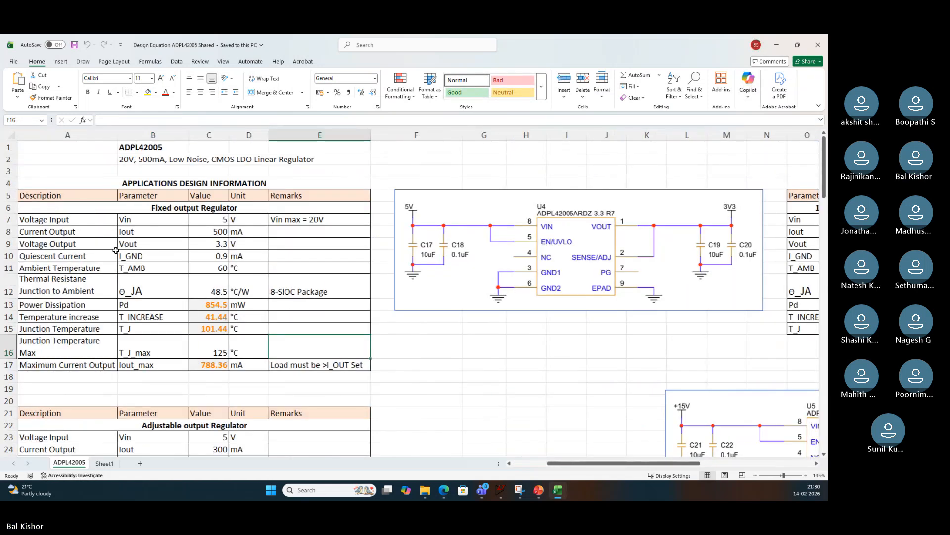
{"action": "left_click", "coordinate": [210, 220]}
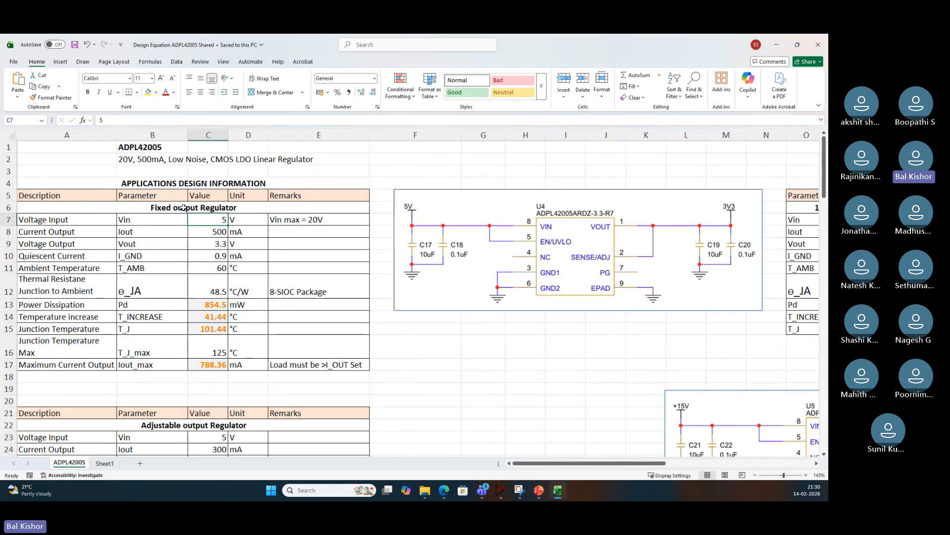
Check the fixed output regulator's output current, output voltage, junction-to-ambient thermal resistance and junction temperature formula
{"action": "left_click", "coordinate": [208, 232]}
{"action": "left_click", "coordinate": [202, 243]}
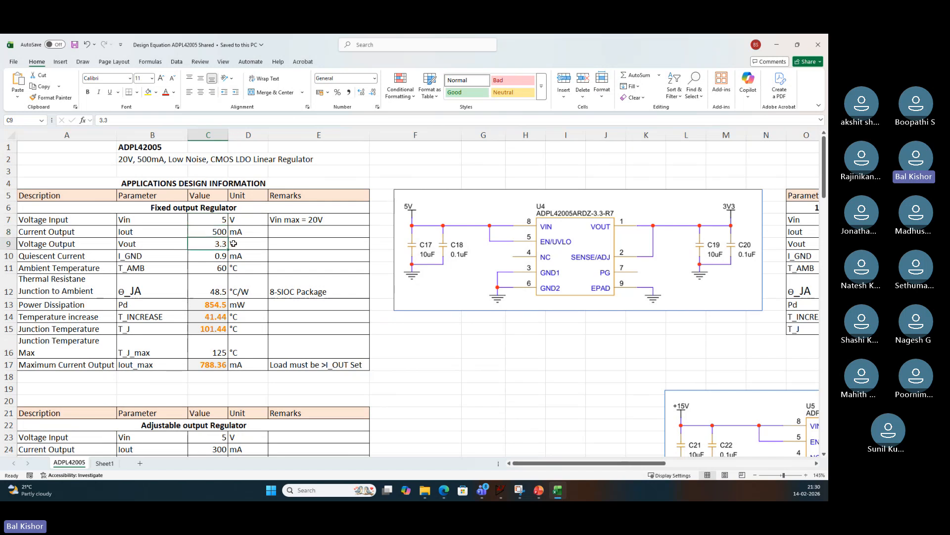
{"action": "left_click", "coordinate": [212, 290]}
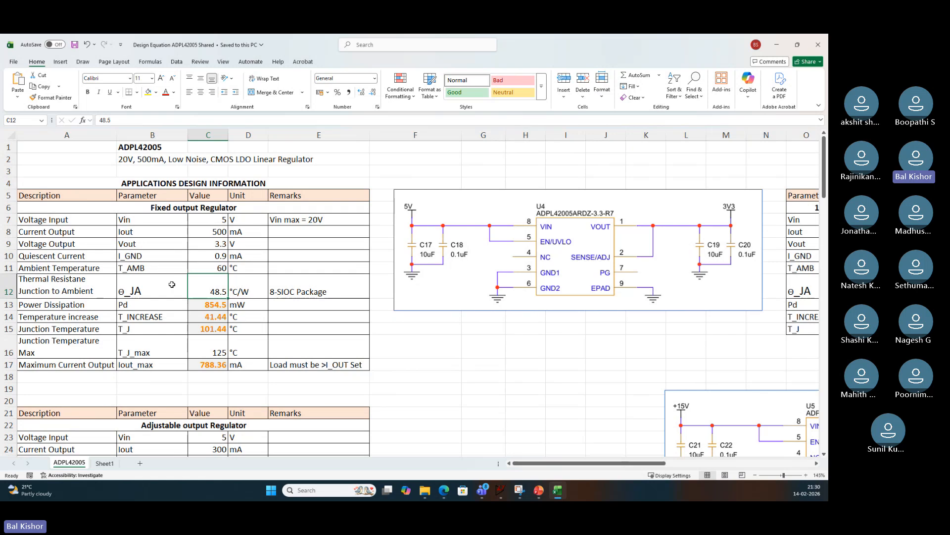
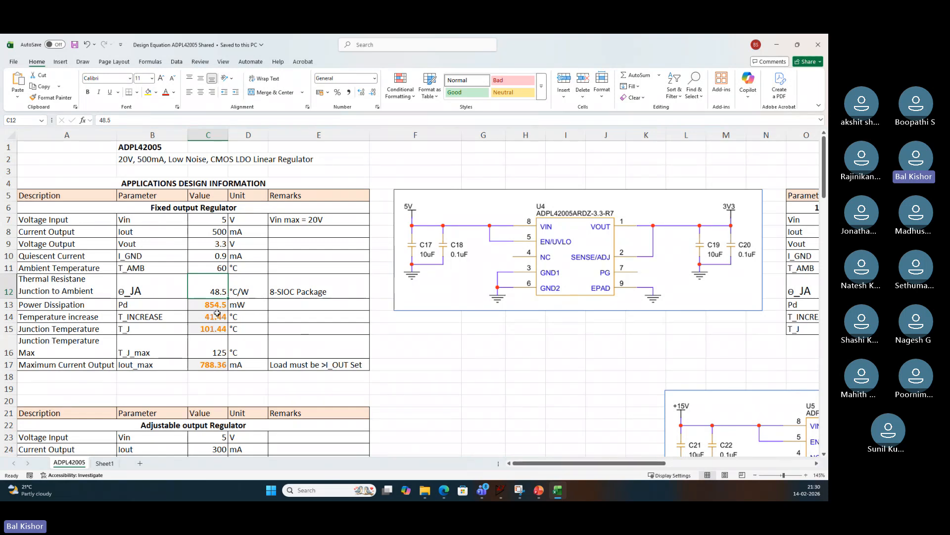
{"action": "left_click", "coordinate": [180, 329]}
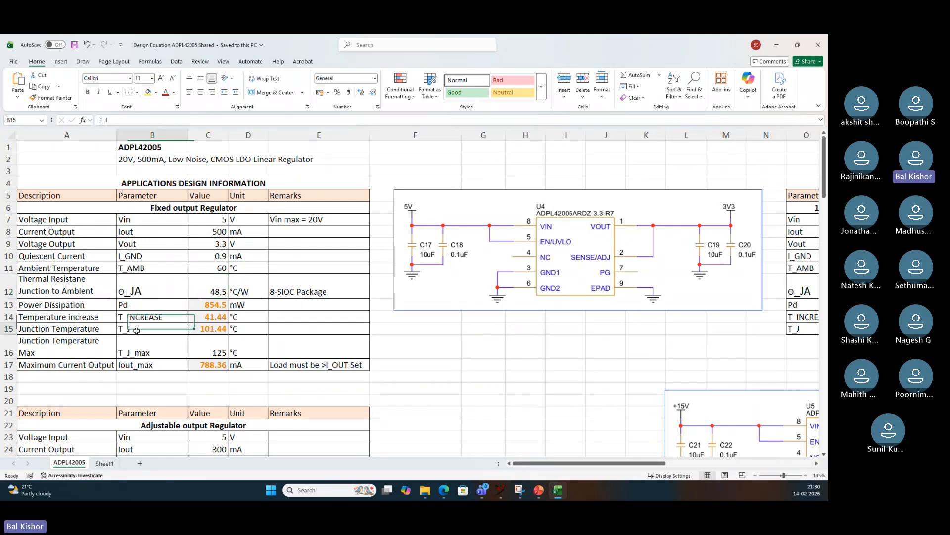
{"action": "left_click", "coordinate": [206, 331]}
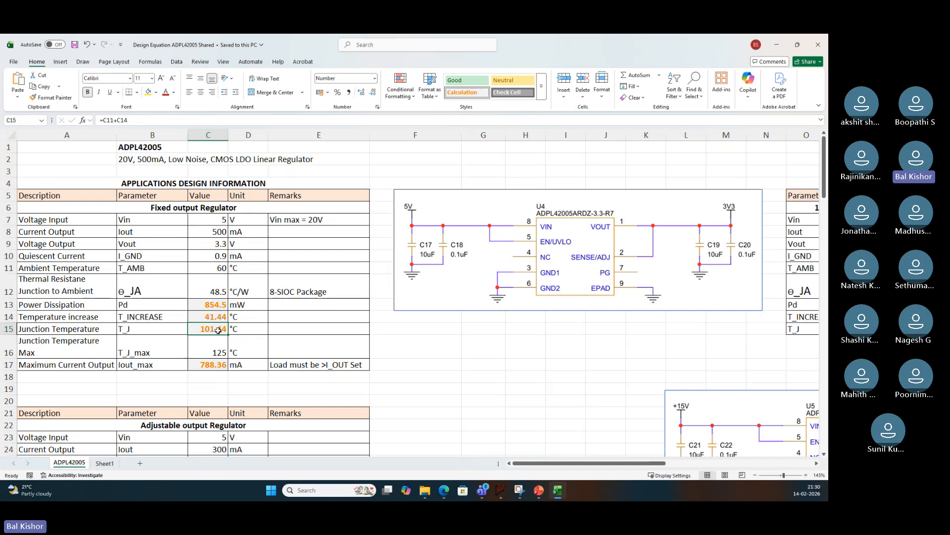
Enter the remark <125 for the fixed output regulator's junction temperature
{"action": "left_click", "coordinate": [292, 328]}
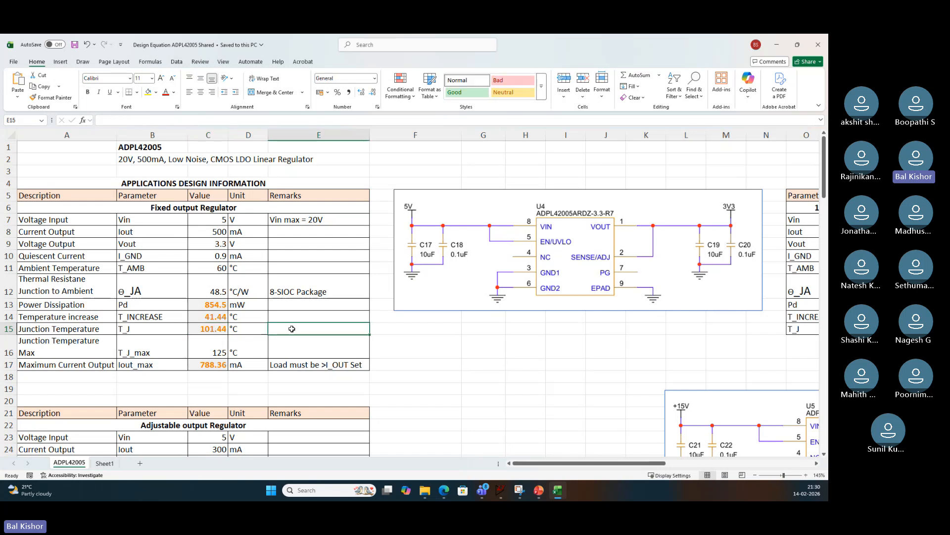
{"action": "type", "text": "<1"}
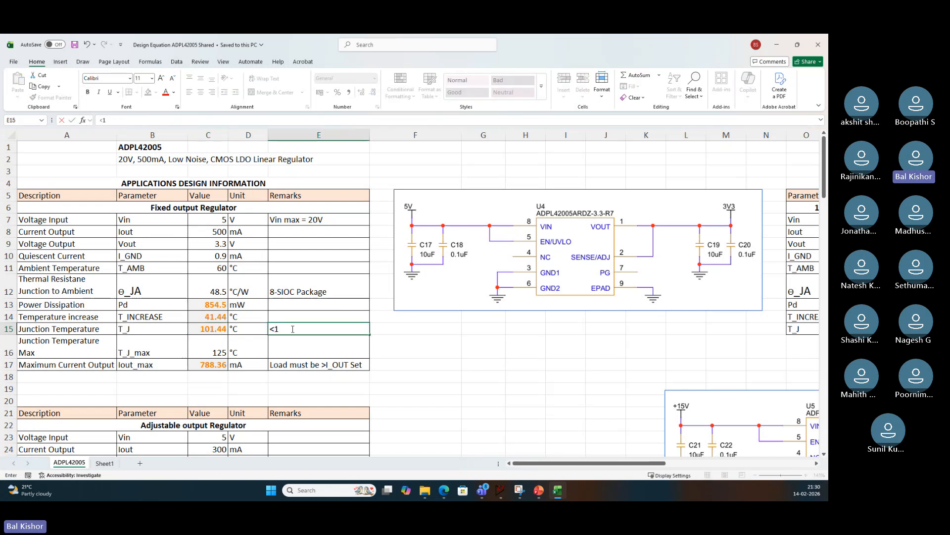
{"action": "type", "text": "25"}
{"action": "key", "text": "Return"}
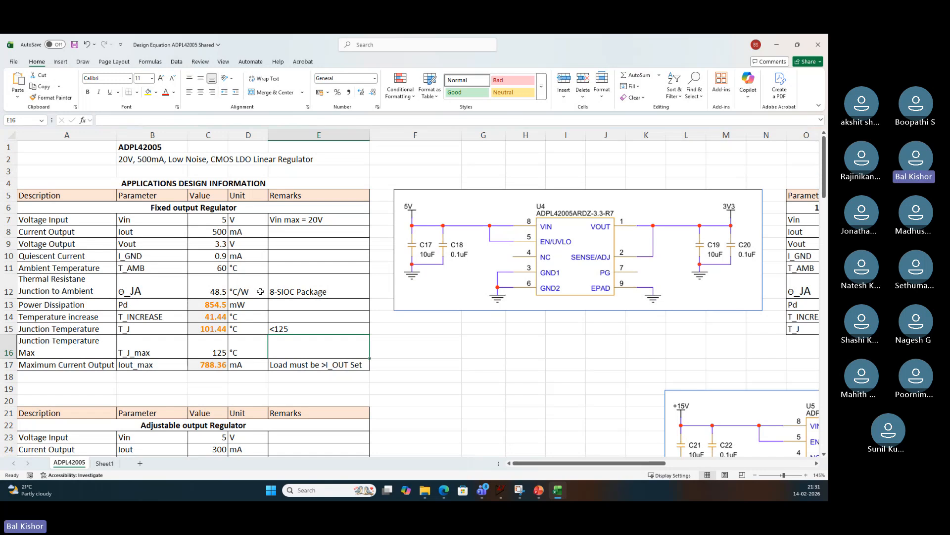
Set the fixed output regulator's voltage input to 12 V and check the recalculated junction temperature
{"action": "left_click", "coordinate": [221, 222]}
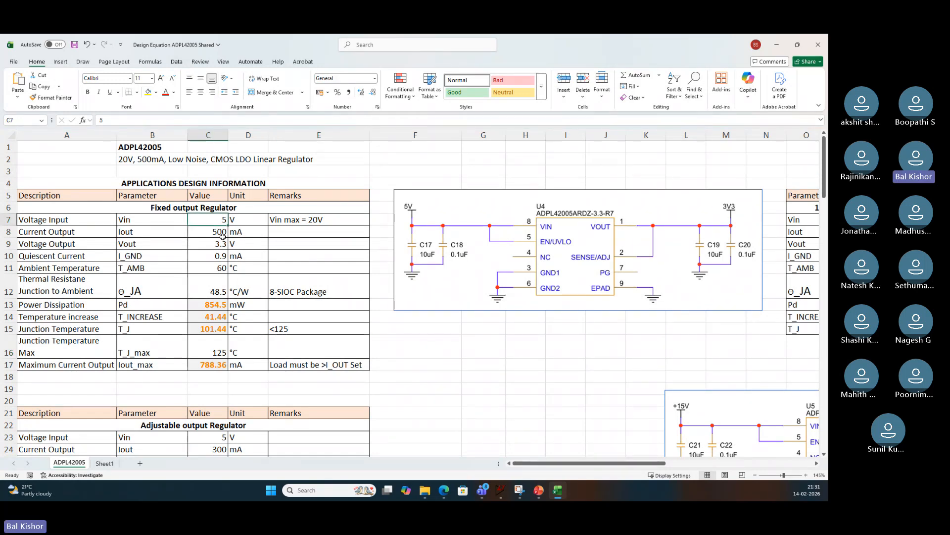
{"action": "type", "text": "12"}
{"action": "key", "text": "Return"}
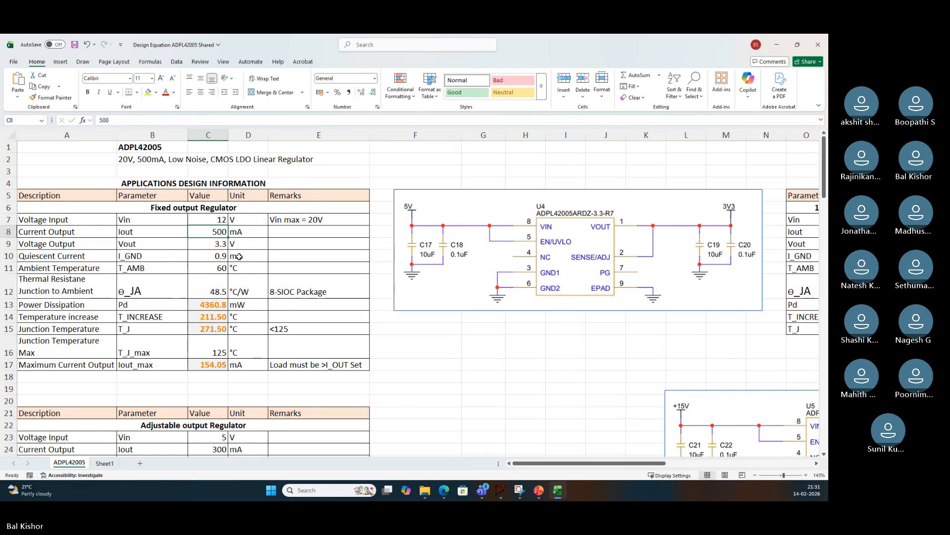
{"action": "left_click", "coordinate": [207, 332]}
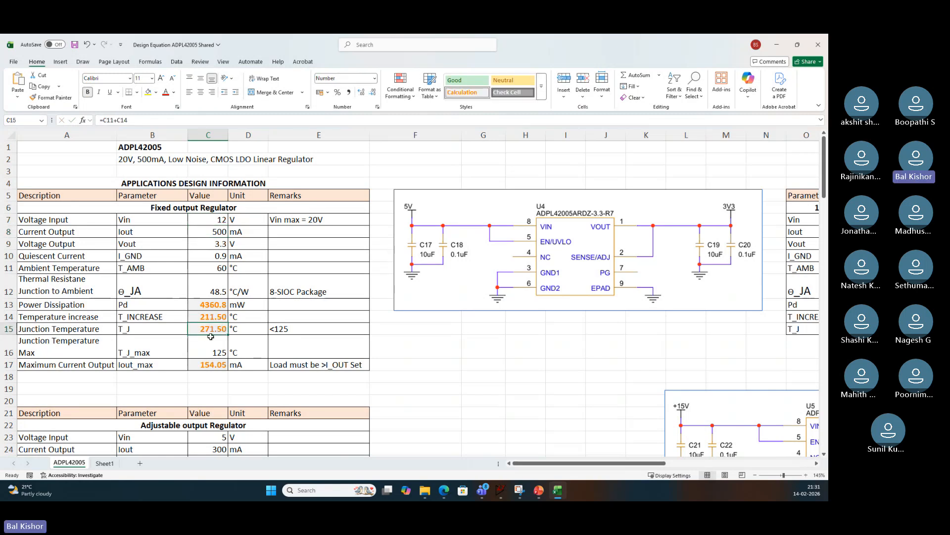
{"action": "left_click", "coordinate": [210, 220]}
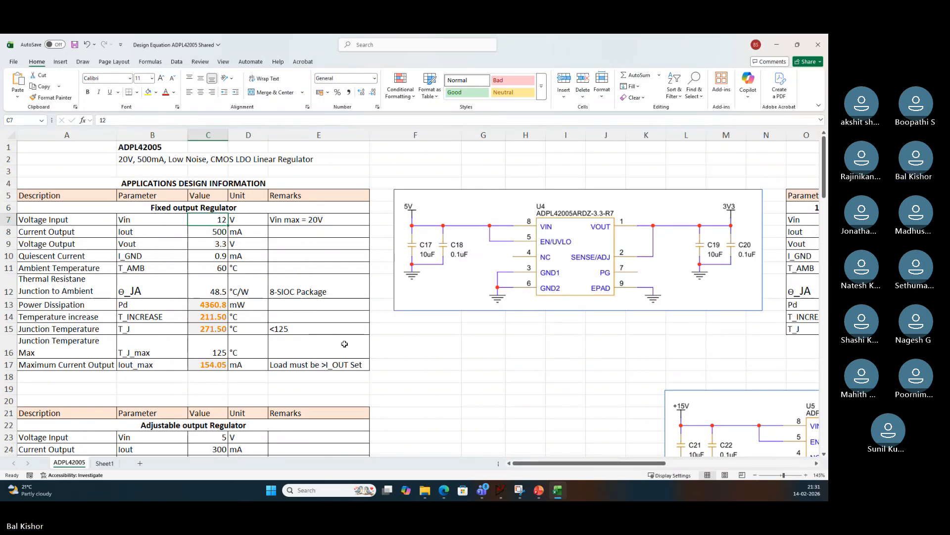
Switch to LTspice and open the example circuit for the ADPL42005
{"action": "left_click", "coordinate": [499, 492]}
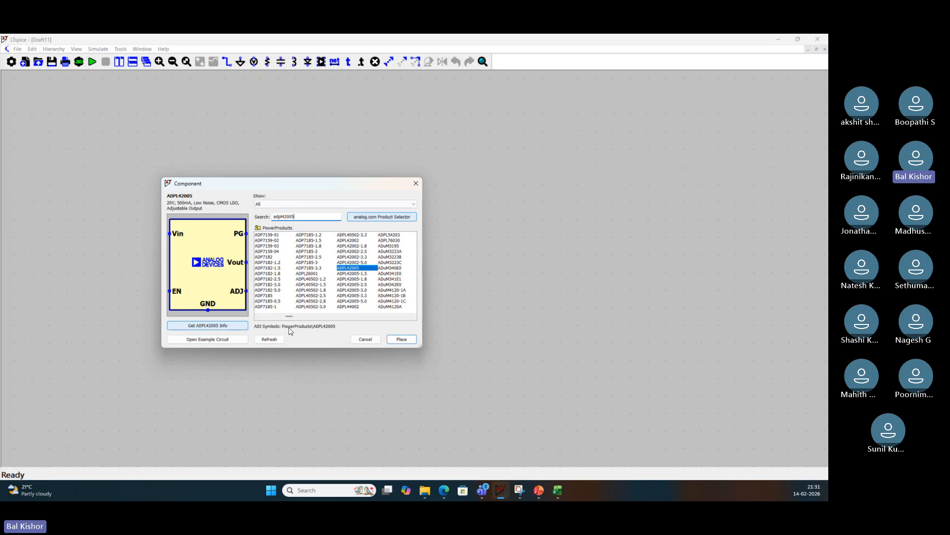
{"action": "left_click", "coordinate": [210, 342]}
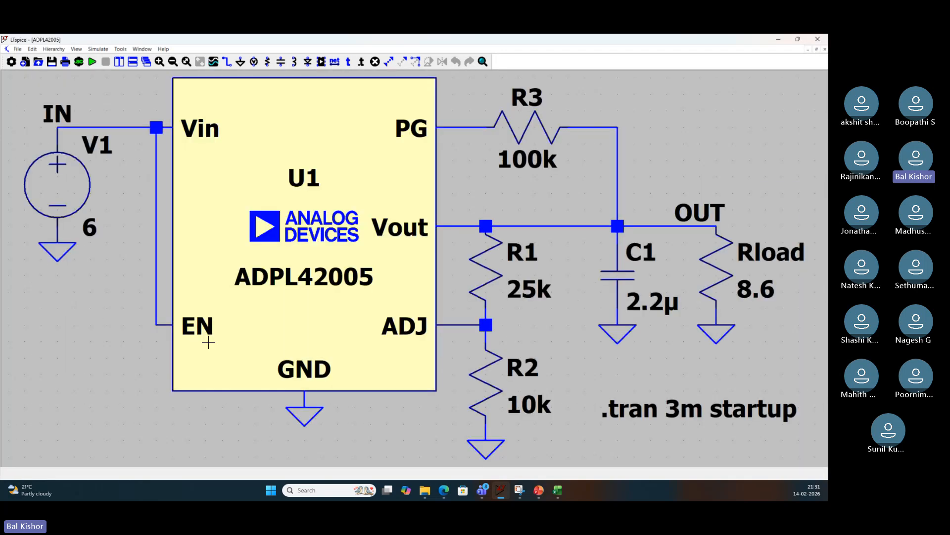
{"action": "scroll", "coordinate": [208, 343], "scroll_direction": "down", "scroll_amount": 3}
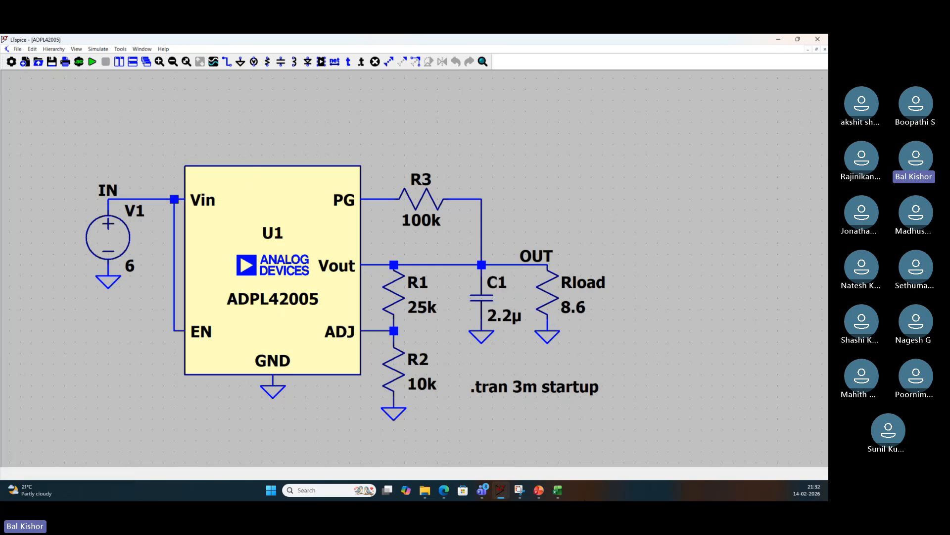
Run the ADPL42005 transient simulation and plot the voltages at the IN and OUT nodes
{"action": "left_click", "coordinate": [92, 61]}
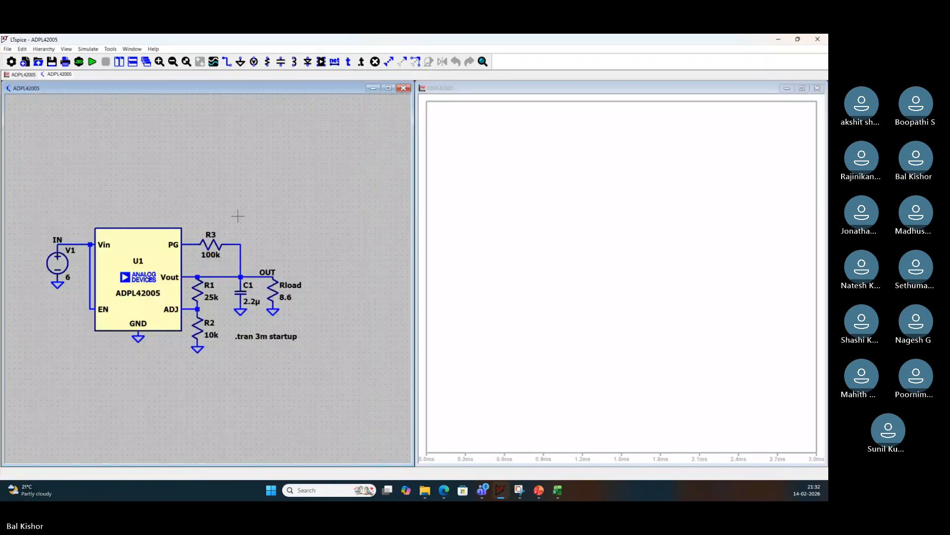
{"action": "key", "text": "space"}
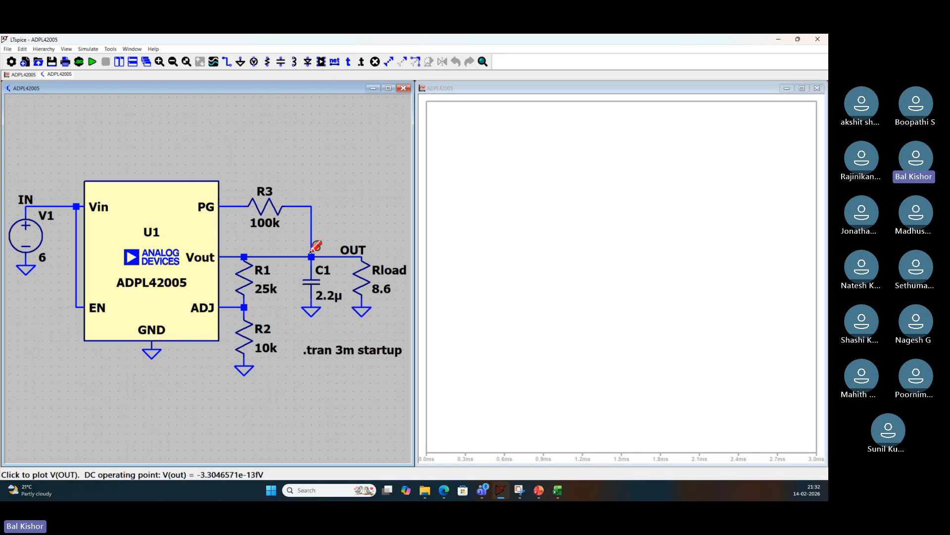
{"action": "left_click", "coordinate": [51, 204]}
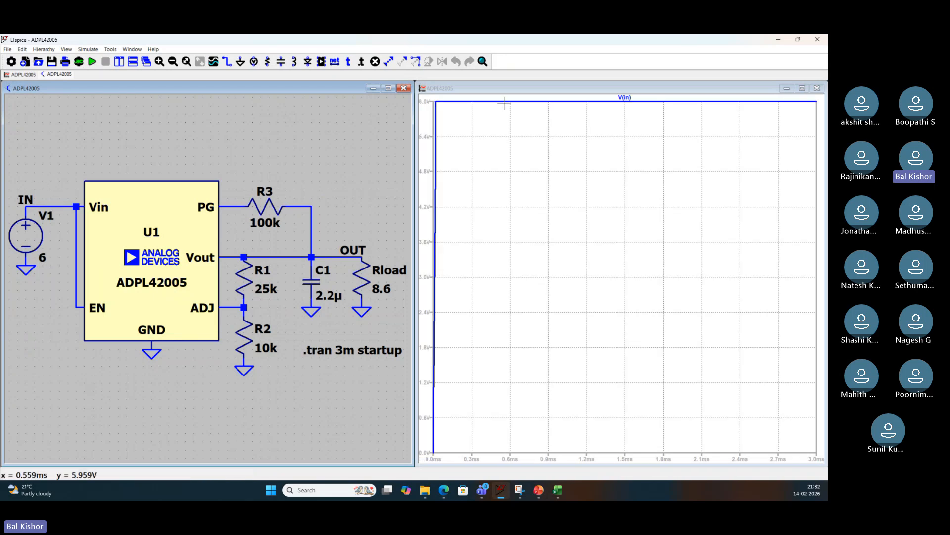
{"action": "left_click", "coordinate": [325, 256]}
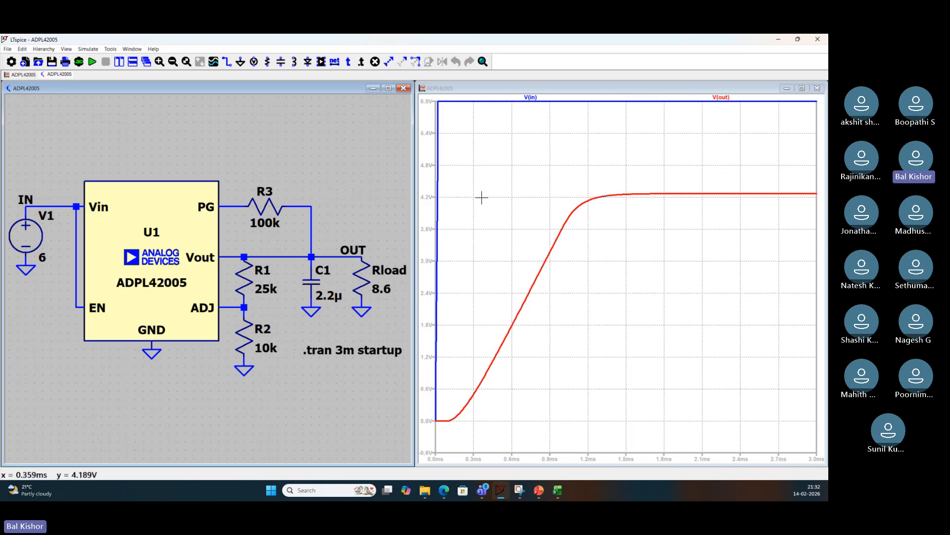
Measure the settled V(out) level with a cursor on the trace, then close the cursor readout
{"action": "left_click", "coordinate": [721, 98]}
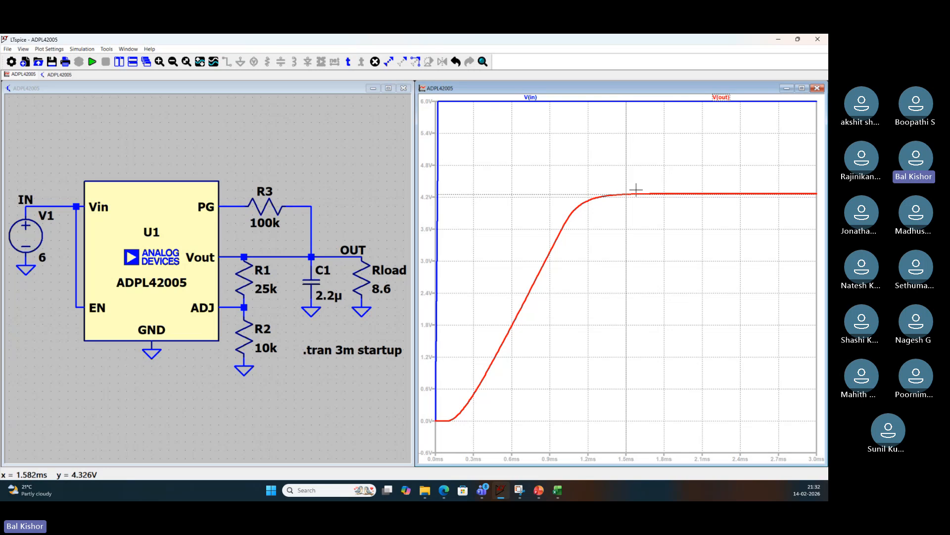
{"action": "left_click_drag", "start_coordinate": [626, 175], "coordinate": [686, 175]}
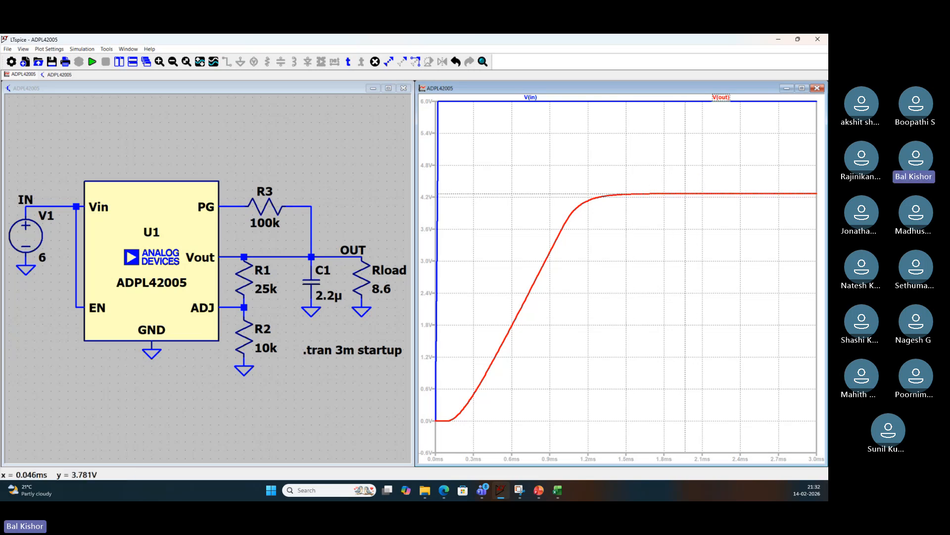
{"action": "left_click_drag", "start_coordinate": [259, 333], "coordinate": [214, 357]}
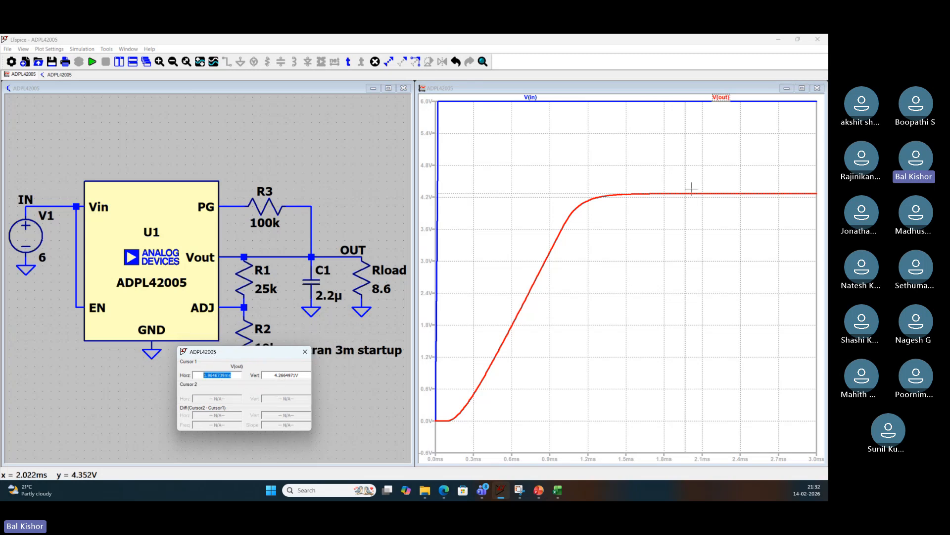
{"action": "left_click_drag", "start_coordinate": [257, 359], "coordinate": [100, 378]}
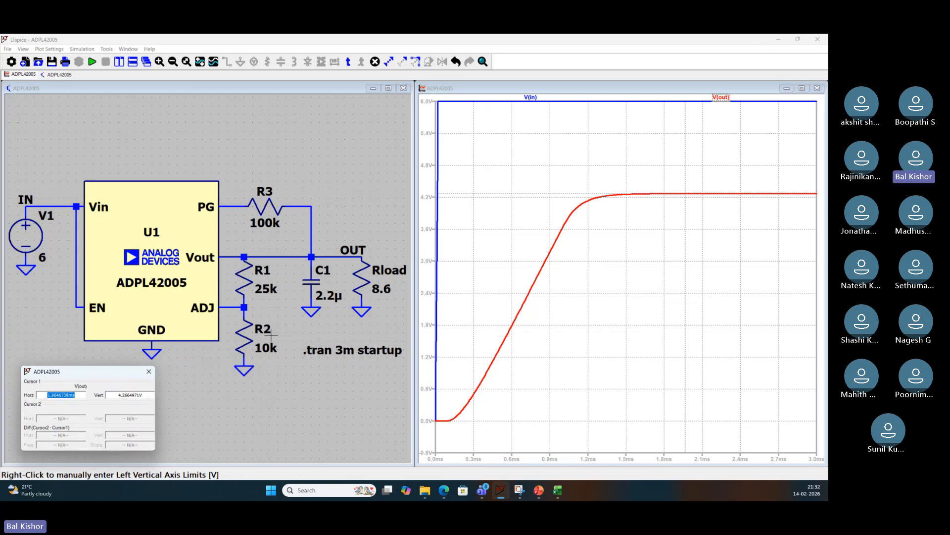
{"action": "left_click", "coordinate": [149, 372]}
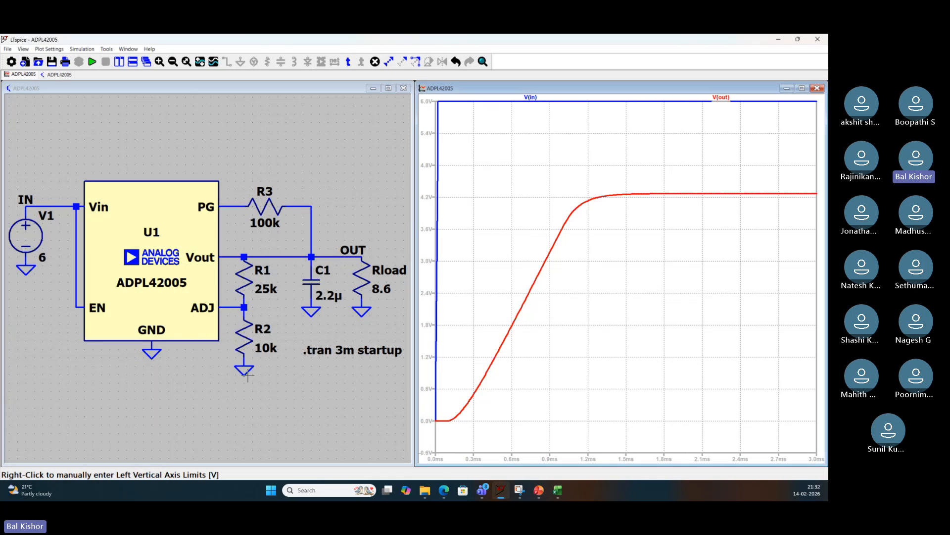
Plot the current through Rload and measure its settled level with a cursor at about 2.06 ms
{"action": "scroll", "coordinate": [250, 367], "scroll_direction": "down", "scroll_amount": 2}
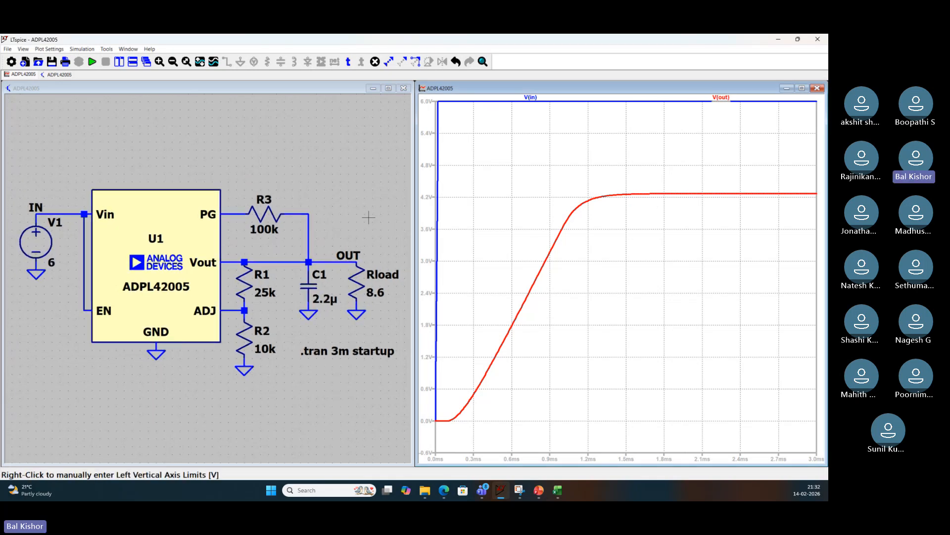
{"action": "left_click", "coordinate": [365, 277]}
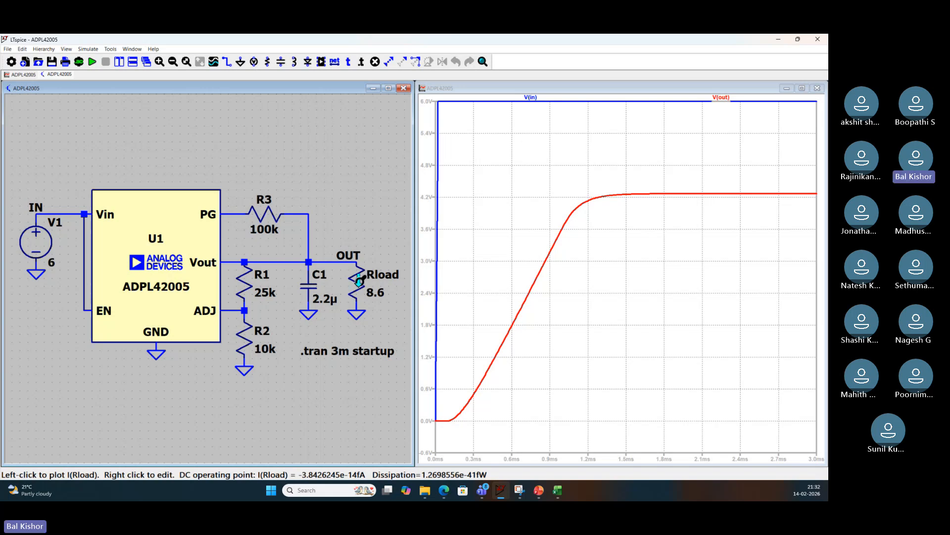
{"action": "left_click", "coordinate": [359, 280]}
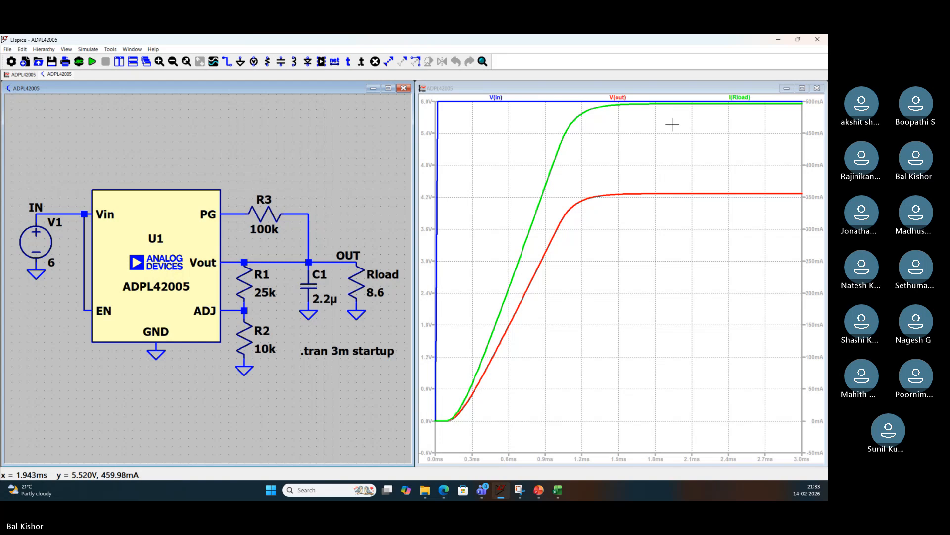
{"action": "left_click", "coordinate": [741, 98]}
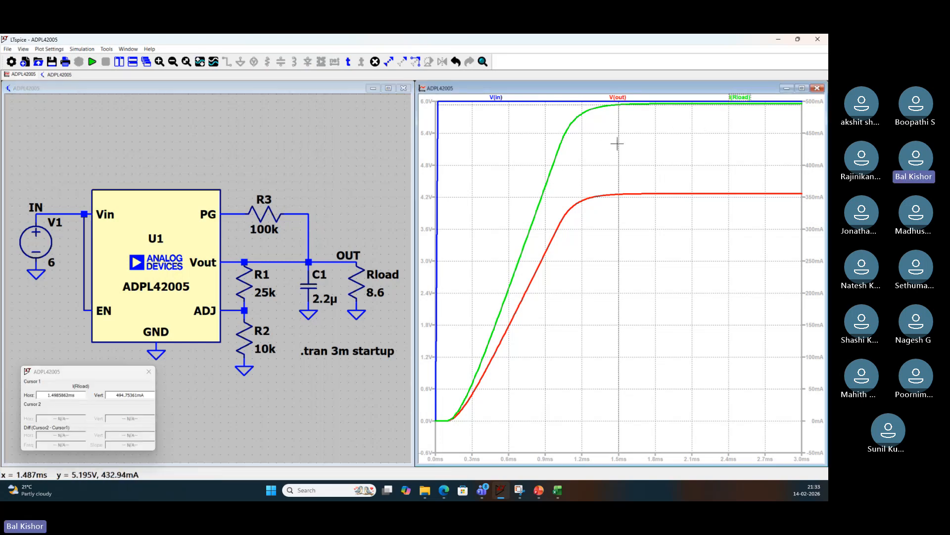
{"action": "left_click_drag", "start_coordinate": [622, 148], "coordinate": [689, 150]}
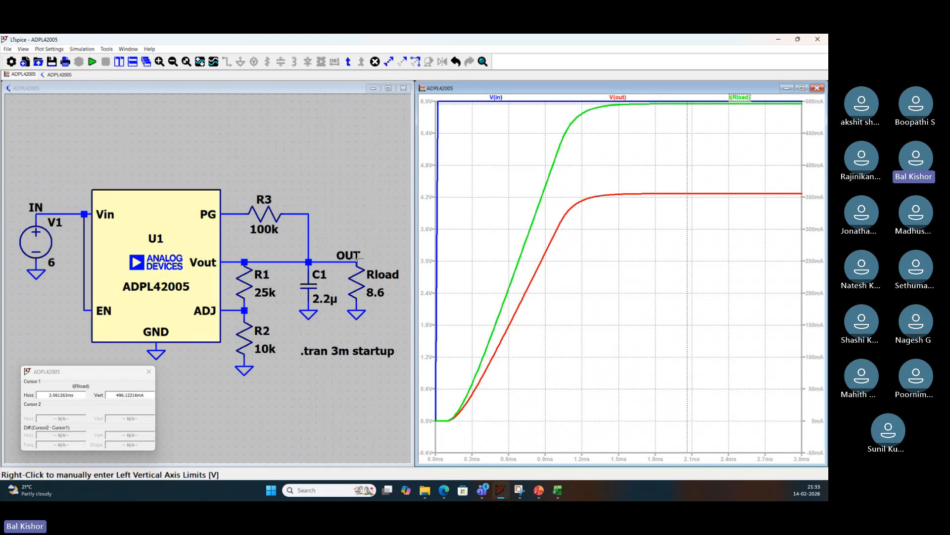
Add the comment "6V to 4.25V/500mA Regulator" to the schematic above the ADPL42005
{"action": "left_click", "coordinate": [98, 137]}
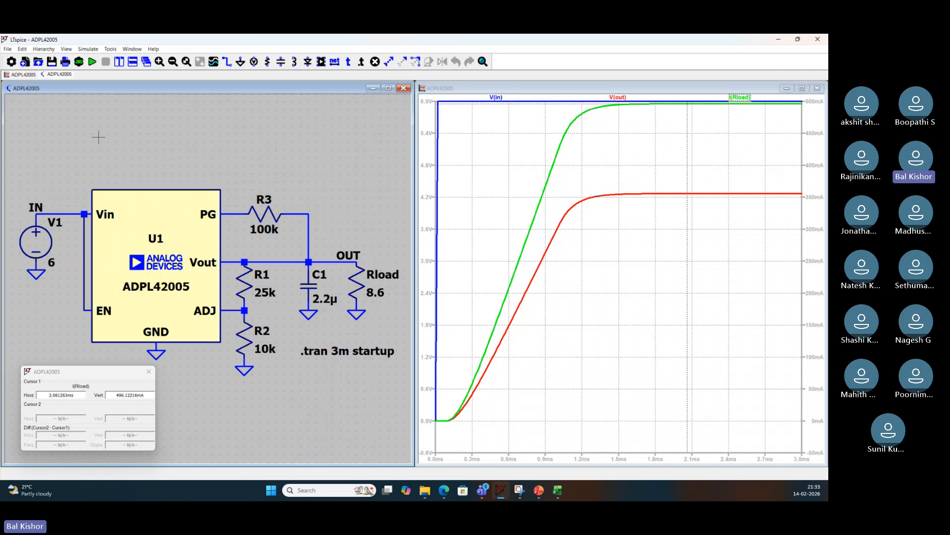
{"action": "key", "text": "t"}
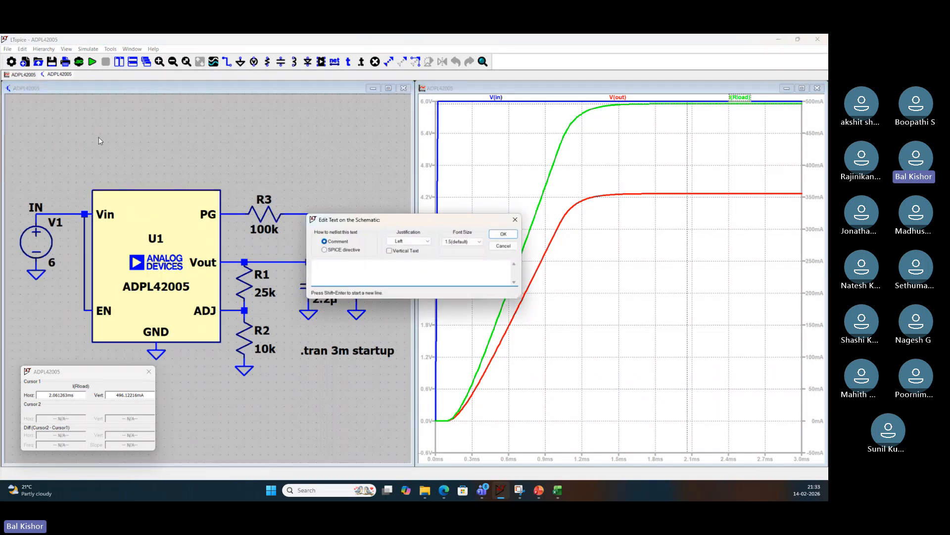
{"action": "type", "text": "6V to 4.25V Regulator"}
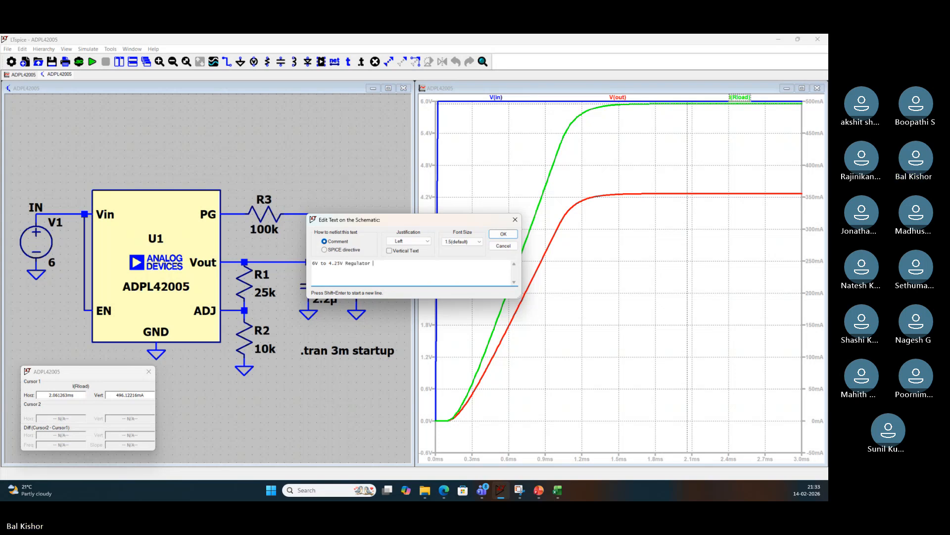
{"action": "type", "text": " 5"}
{"action": "key", "text": "BackSpace"}
{"action": "type", "text": "/500mA"}
{"action": "key", "text": "Return"}
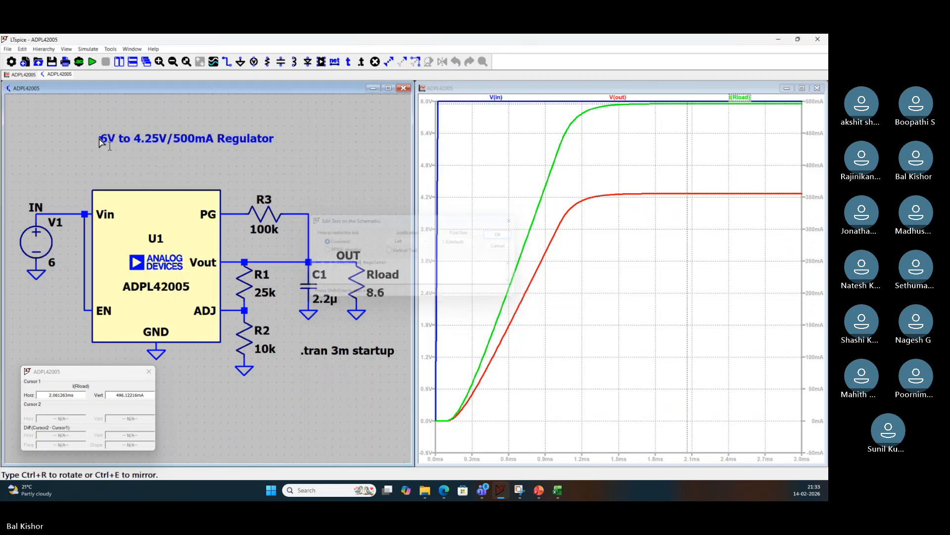
{"action": "left_click", "coordinate": [102, 143]}
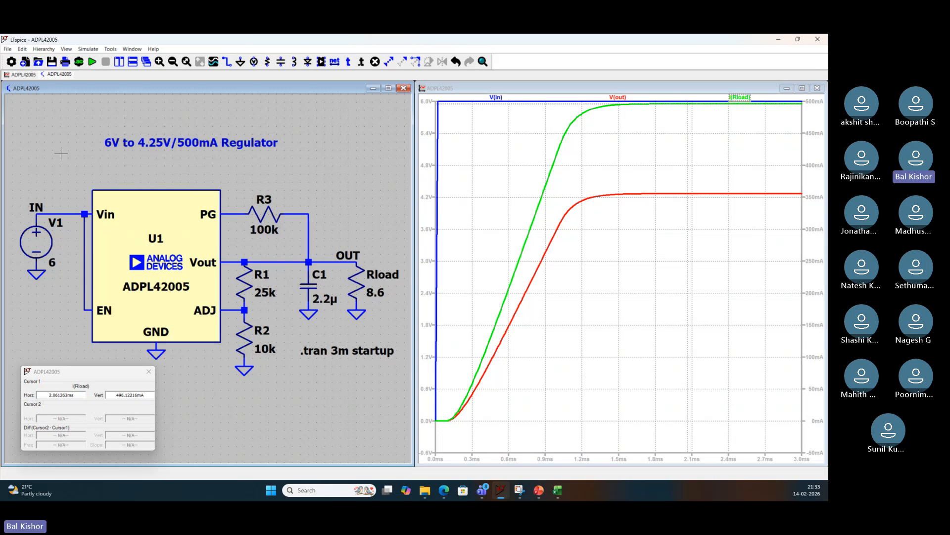
Switch to the design-equation workbook in Excel and review the input voltage, output voltage and R2 cells of the adjustable output regulator table
{"action": "left_click", "coordinate": [558, 490]}
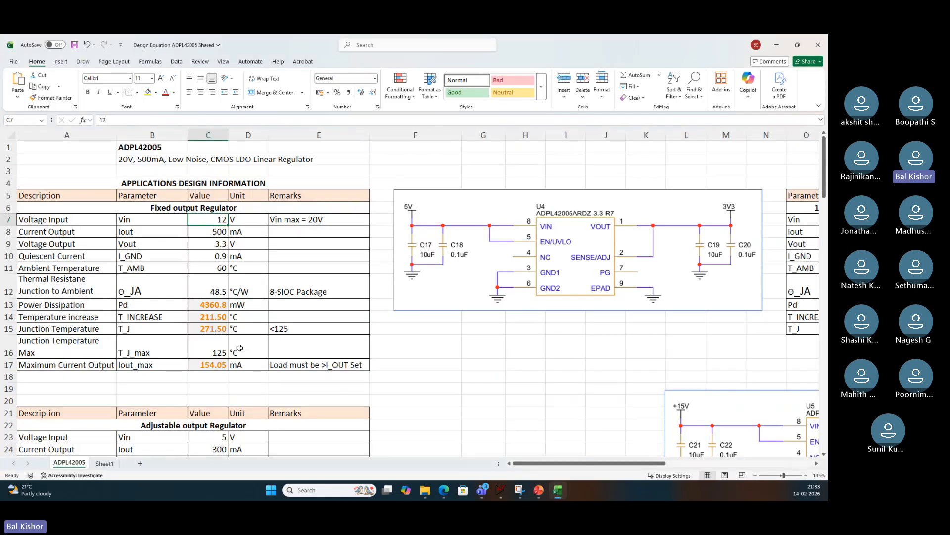
{"action": "scroll", "coordinate": [224, 279], "scroll_direction": "down", "scroll_amount": 5}
{"action": "scroll", "coordinate": [225, 280], "scroll_direction": "down", "scroll_amount": 1}
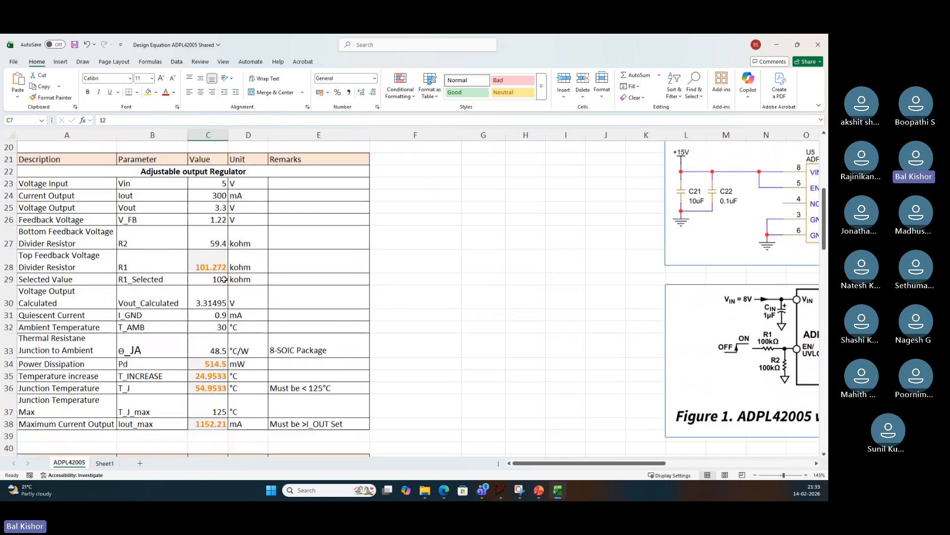
{"action": "left_click", "coordinate": [212, 184]}
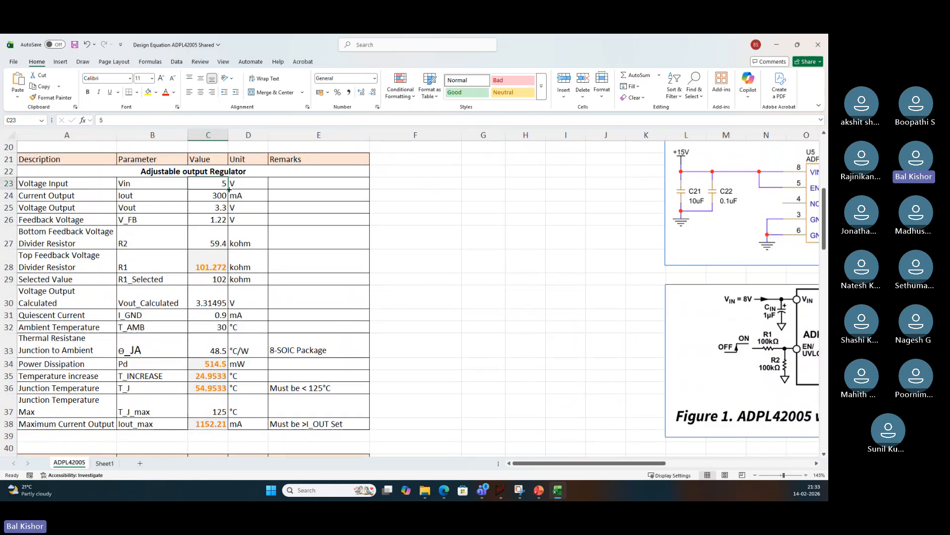
{"action": "left_click", "coordinate": [207, 209]}
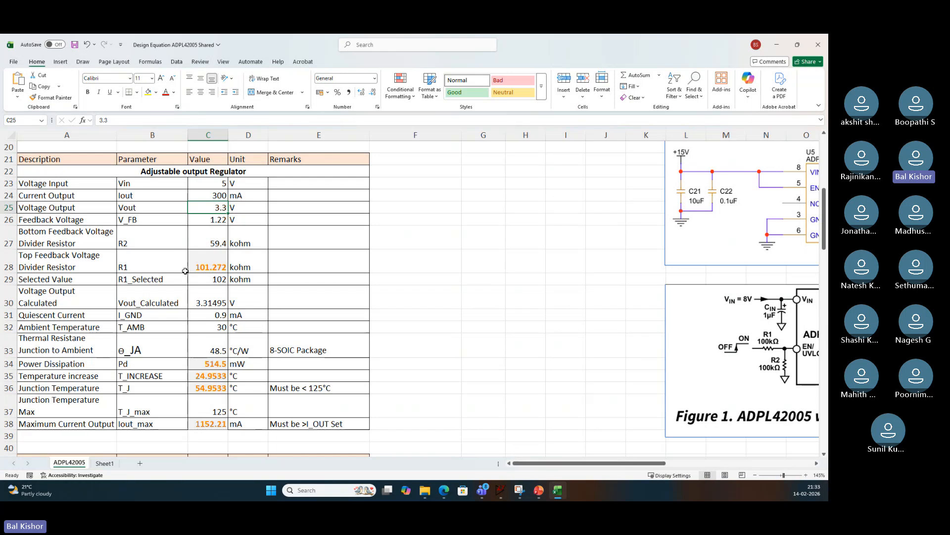
{"action": "left_click", "coordinate": [203, 235]}
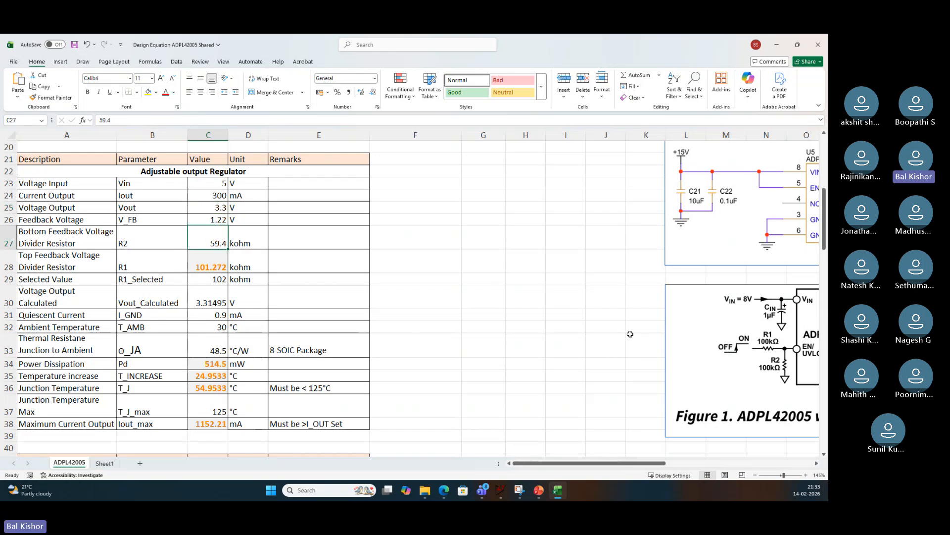
Examine the Figure 2 adjustable-output circuit beside the calculations and return to the adjustable regulator table
{"action": "scroll", "coordinate": [629, 335], "scroll_direction": "right", "scroll_amount": 3}
{"action": "scroll", "coordinate": [629, 335], "scroll_direction": "right", "scroll_amount": 10}
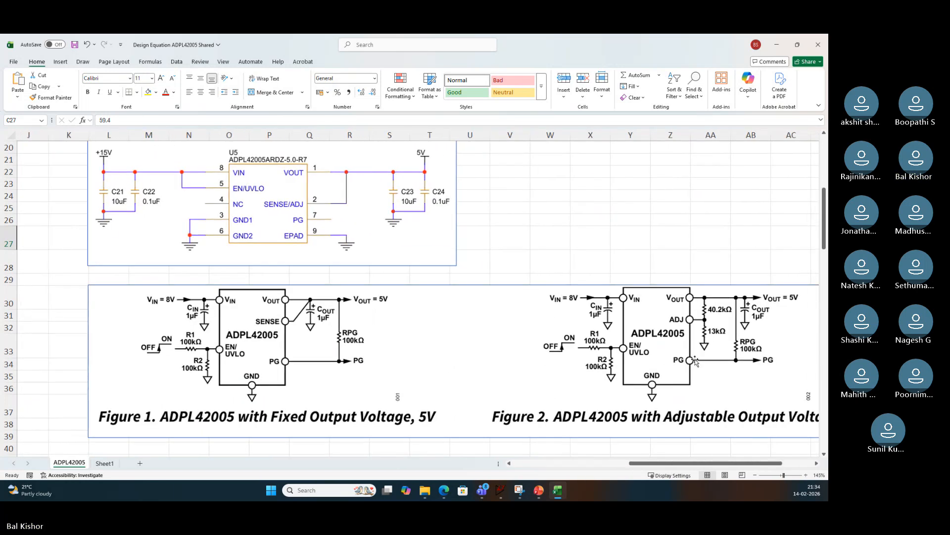
{"action": "scroll", "coordinate": [664, 357], "scroll_direction": "left", "scroll_amount": 6}
{"action": "scroll", "coordinate": [642, 357], "scroll_direction": "left", "scroll_amount": 5}
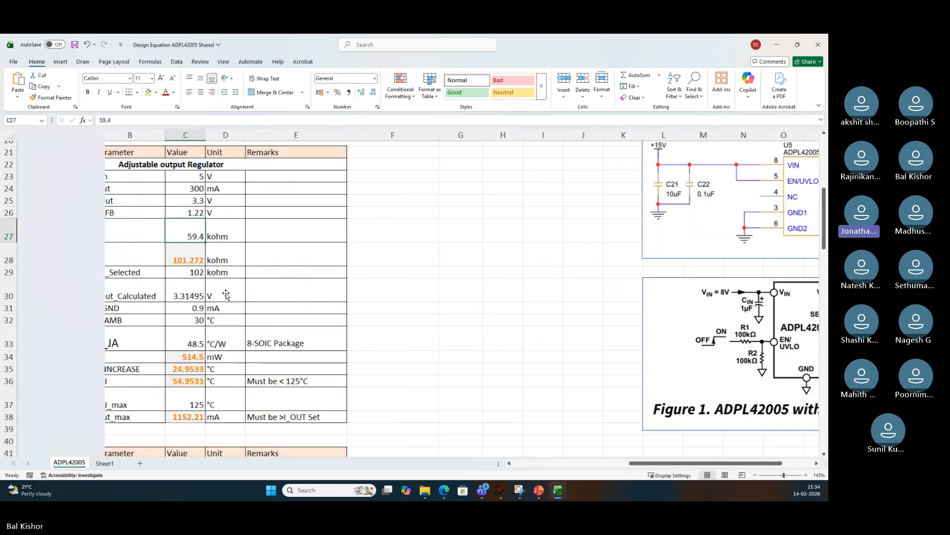
{"action": "scroll", "coordinate": [255, 275], "scroll_direction": "left", "scroll_amount": 2}
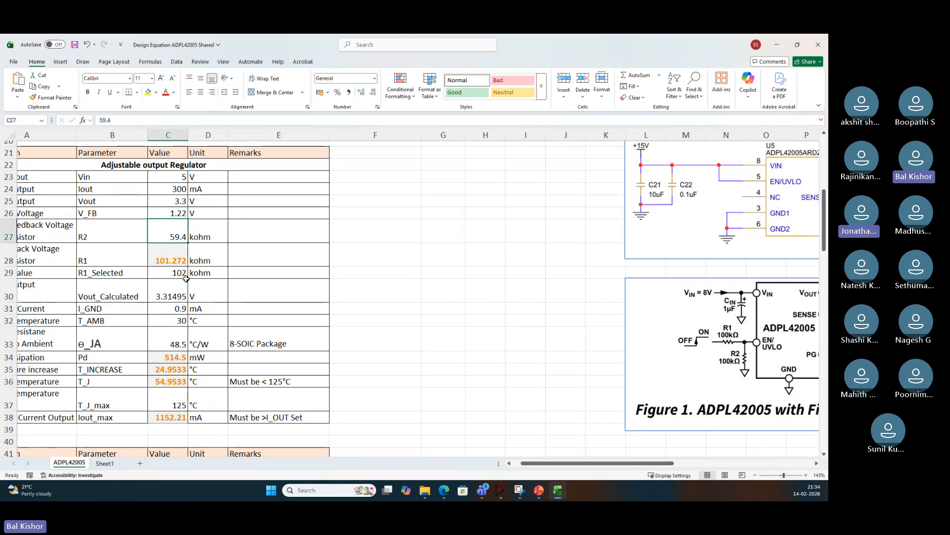
Switch to LTspice and stretch the wires to move V1 with its IN label and Rload with its OUT label farther from the regulator
{"action": "left_click", "coordinate": [505, 492]}
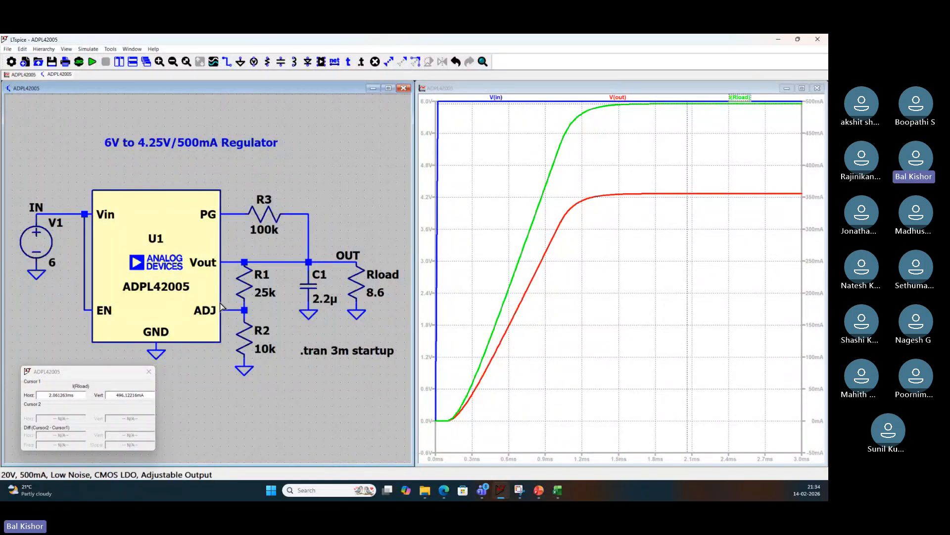
{"action": "scroll", "coordinate": [221, 305], "scroll_direction": "up", "scroll_amount": 2}
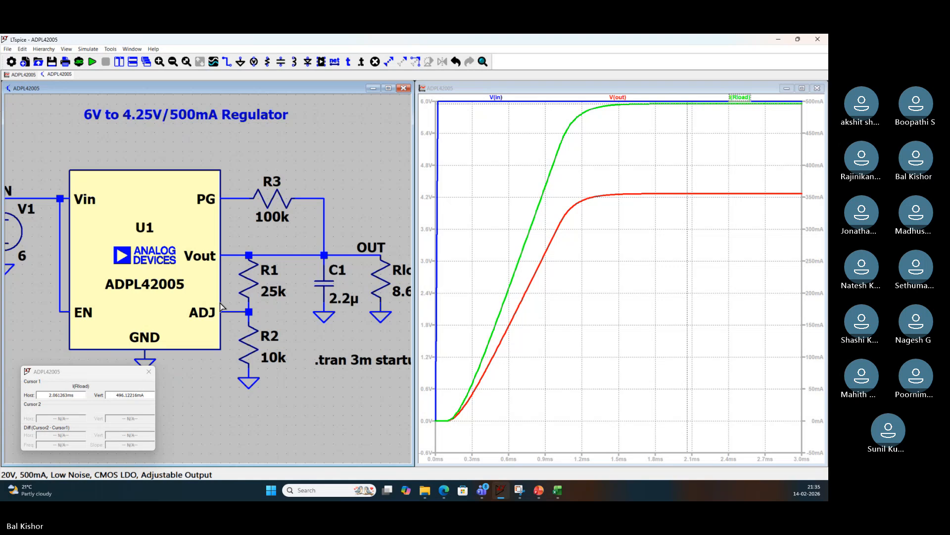
{"action": "scroll", "coordinate": [221, 306], "scroll_direction": "down", "scroll_amount": 3}
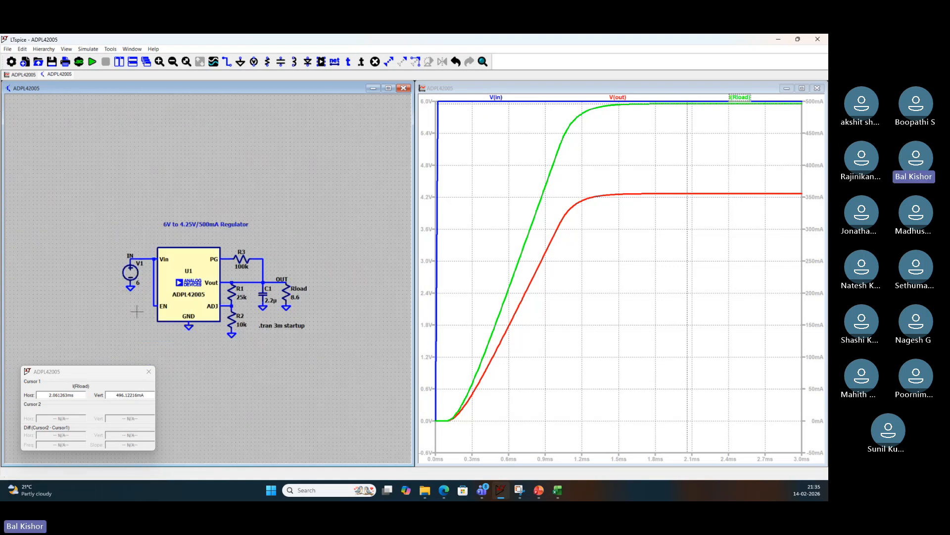
{"action": "scroll", "coordinate": [134, 309], "scroll_direction": "down", "scroll_amount": 2}
{"action": "scroll", "coordinate": [137, 311], "scroll_direction": "up", "scroll_amount": 1}
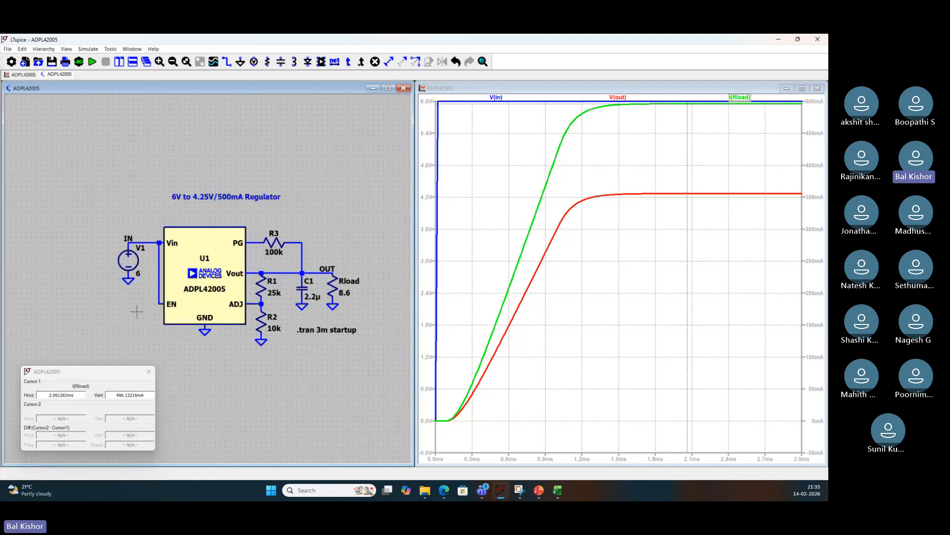
{"action": "scroll", "coordinate": [137, 311], "scroll_direction": "up", "scroll_amount": 1}
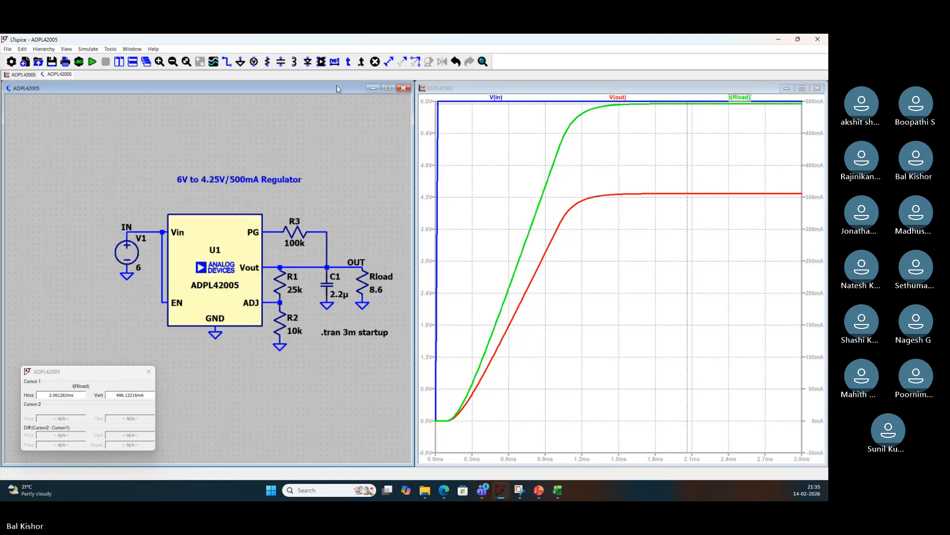
{"action": "left_click", "coordinate": [416, 64]}
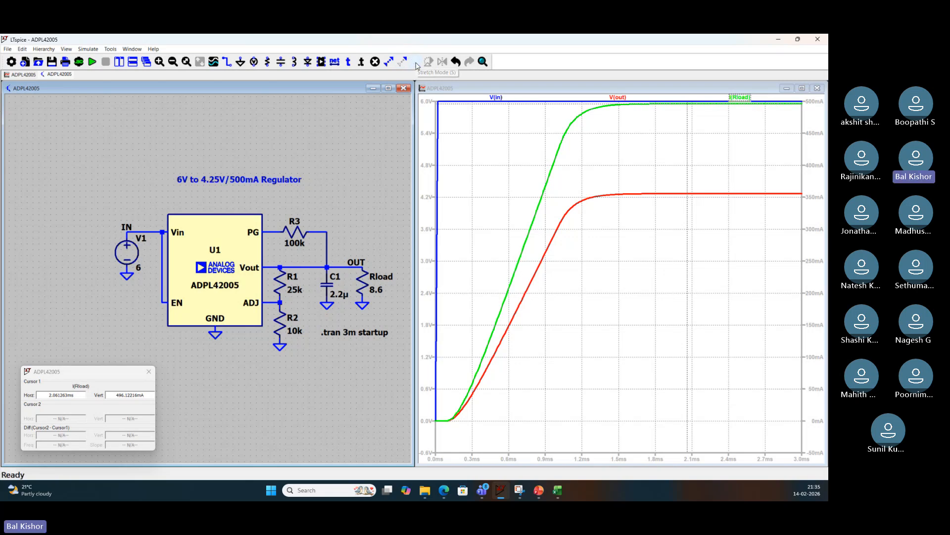
{"action": "left_click_drag", "start_coordinate": [95, 203], "coordinate": [140, 305]}
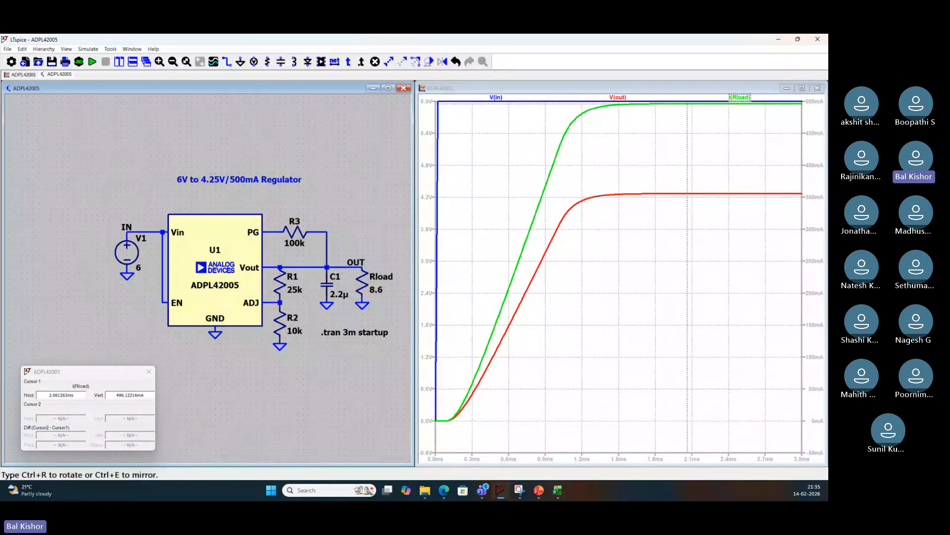
{"action": "left_click", "coordinate": [46, 257]}
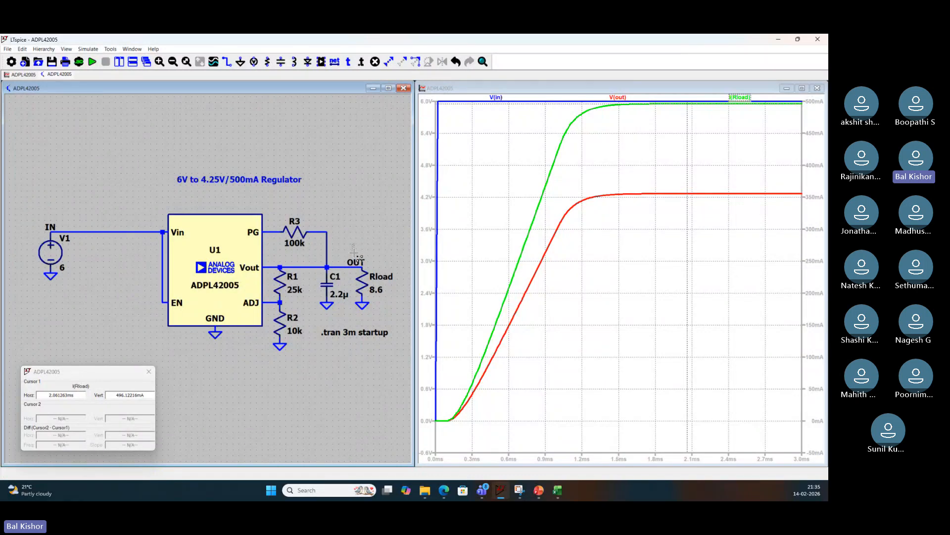
{"action": "left_click_drag", "start_coordinate": [353, 249], "coordinate": [394, 319]}
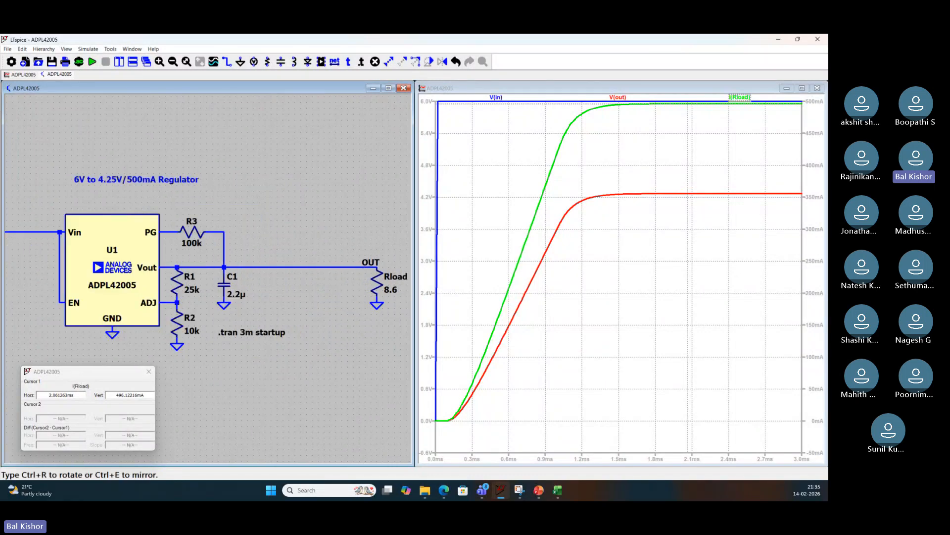
{"action": "left_click", "coordinate": [351, 281]}
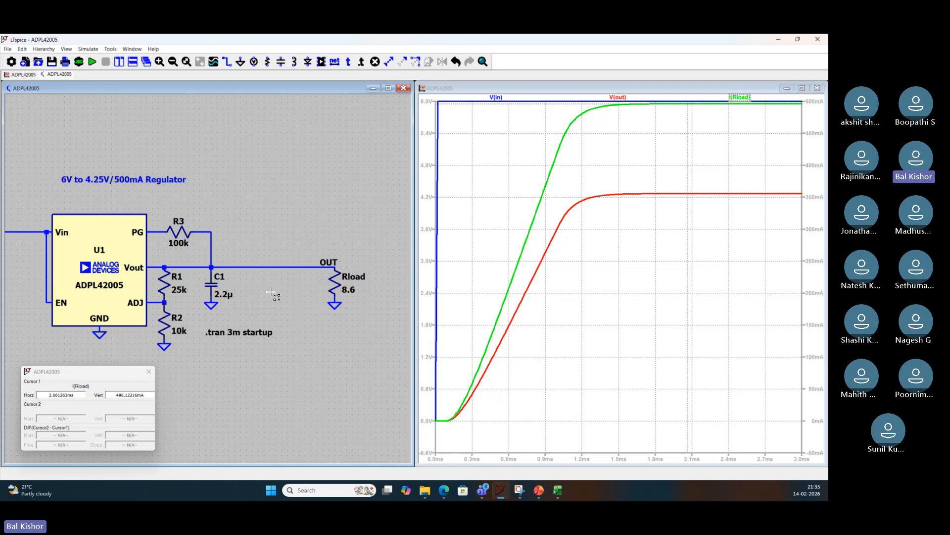
Place one capacitor beside C1 on the output side and two capacitors between V1 and the regulator input
{"action": "key", "text": "c"}
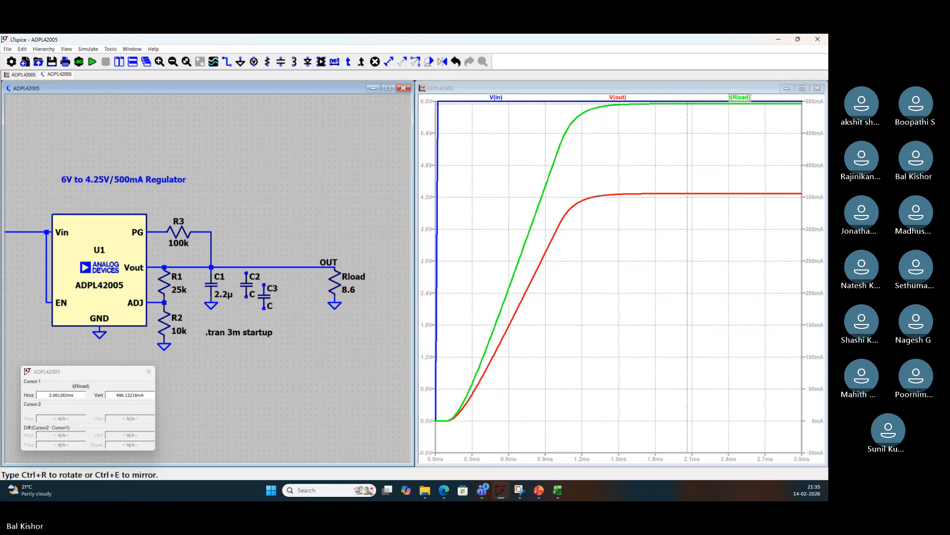
{"action": "scroll", "coordinate": [258, 299], "scroll_direction": "right", "scroll_amount": 1}
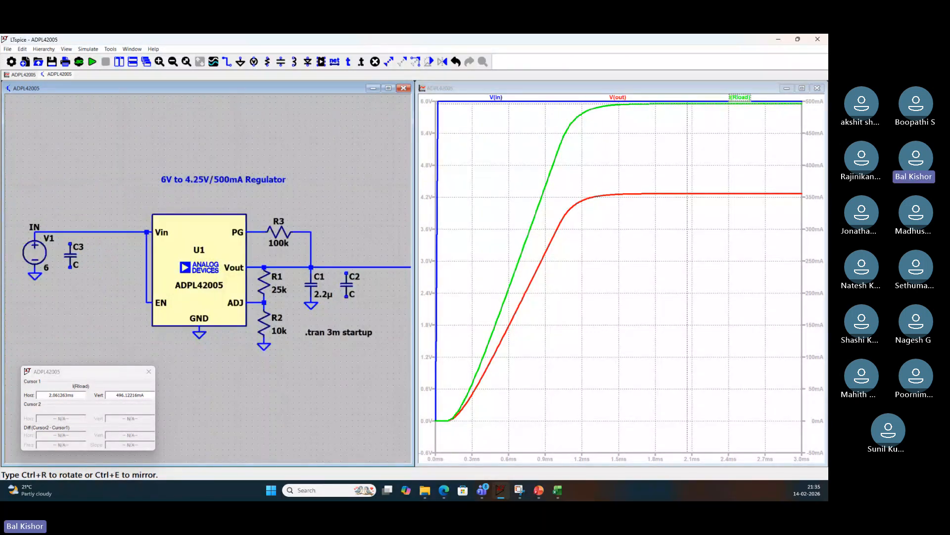
{"action": "left_click", "coordinate": [71, 250]}
{"action": "left_click", "coordinate": [99, 250]}
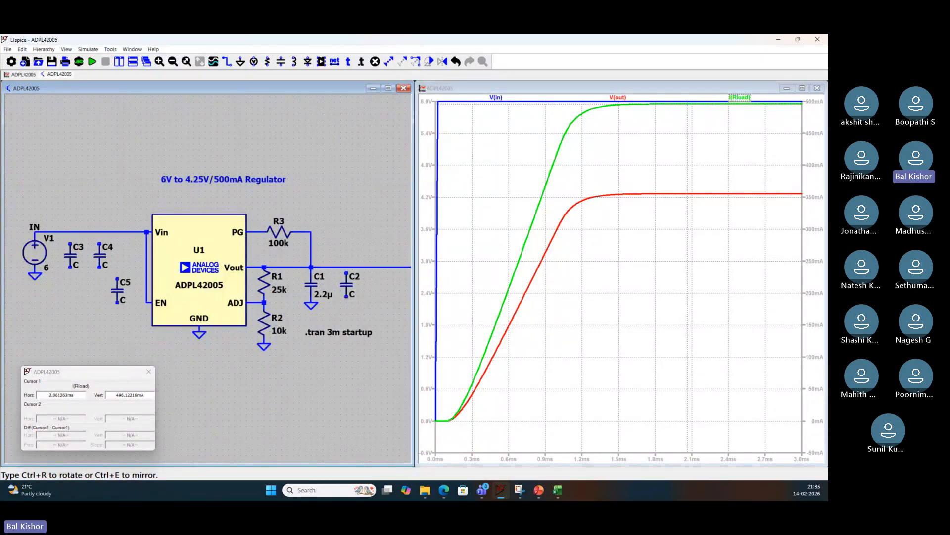
{"action": "key", "text": "Escape"}
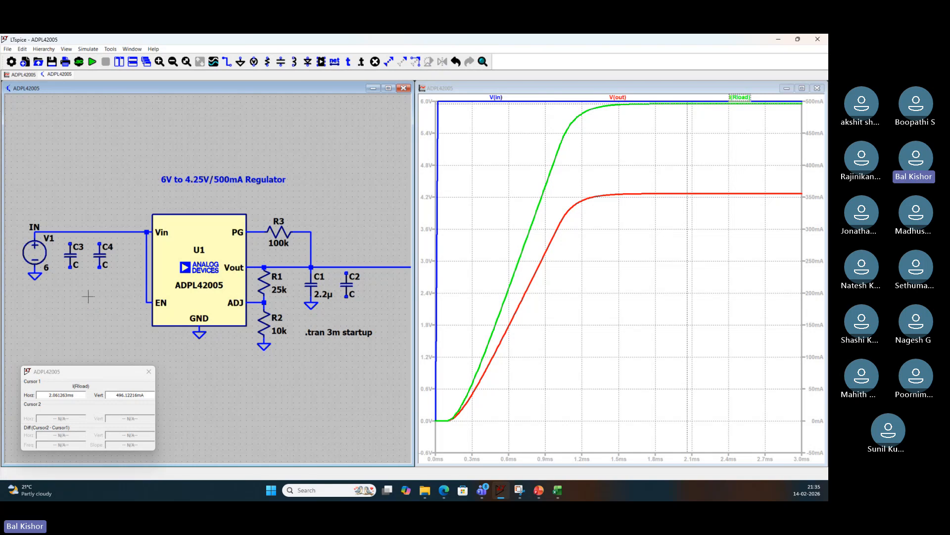
Place ground symbols beneath the two new input capacitors and the new output capacitor
{"action": "key", "text": "g"}
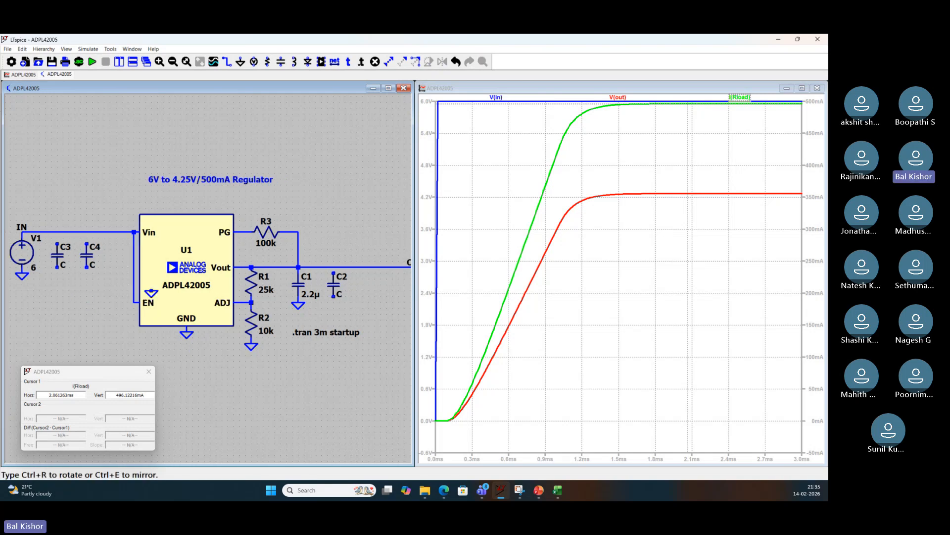
{"action": "left_click", "coordinate": [58, 278]}
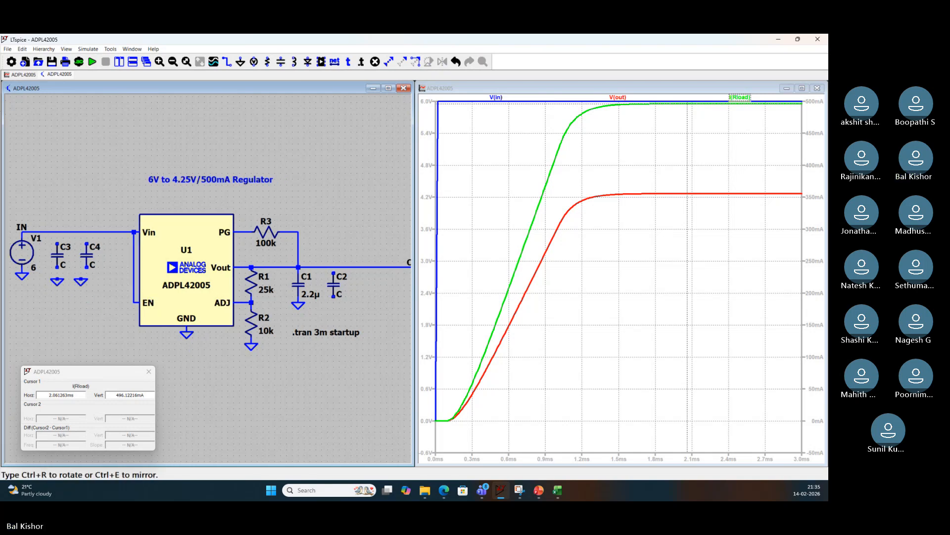
{"action": "left_click", "coordinate": [87, 278]}
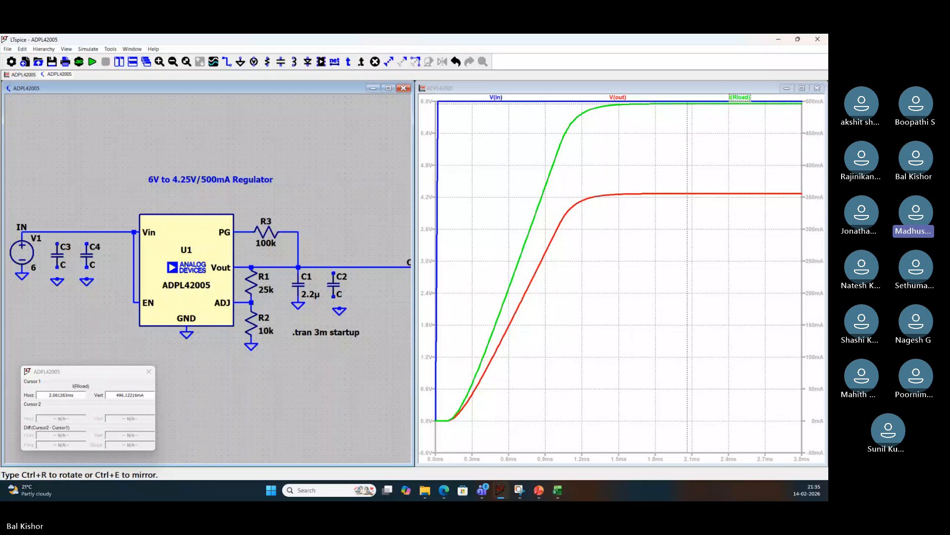
{"action": "left_click", "coordinate": [333, 307]}
{"action": "key", "text": "Escape"}
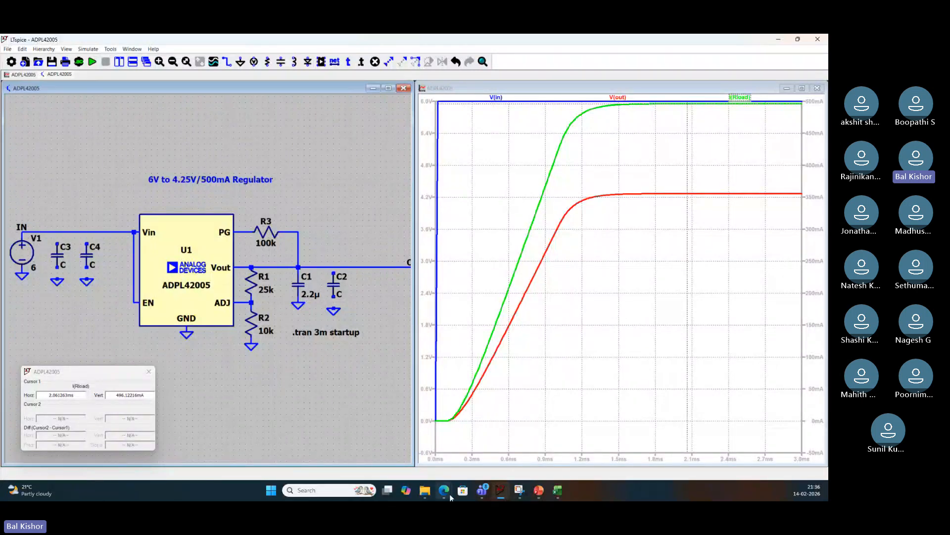
Check the capacitors in the ADPL42005 datasheet's simplified application diagrams in the browser, then return to LTspice
{"action": "mouse_move", "coordinate": [445, 497]}
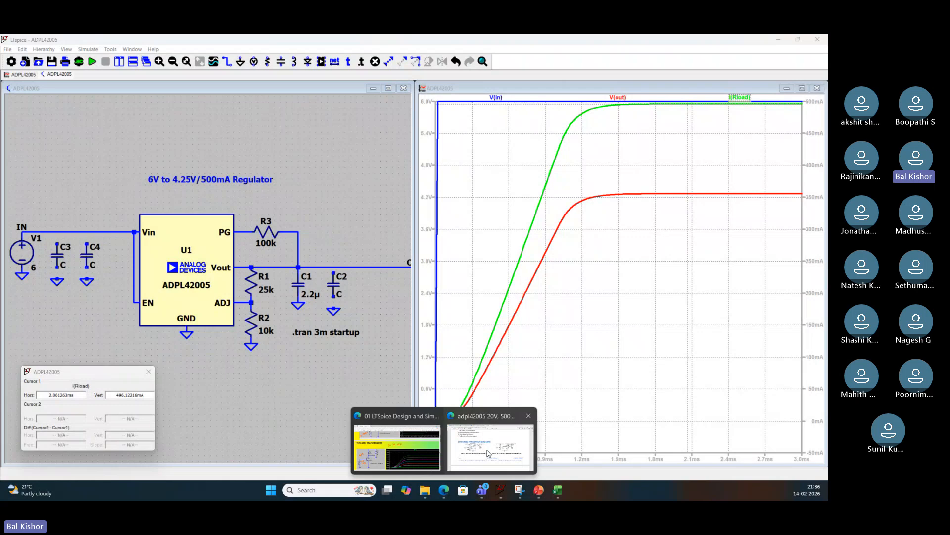
{"action": "left_click", "coordinate": [488, 452]}
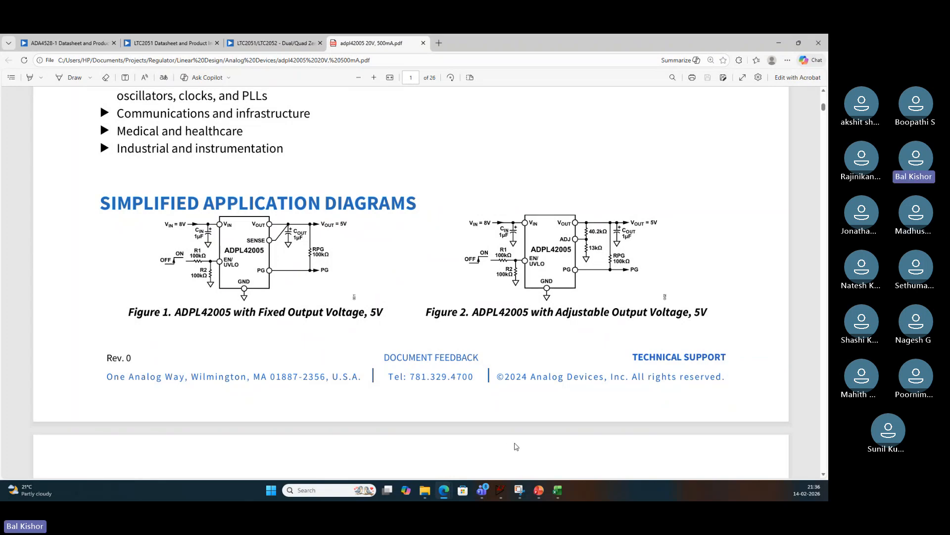
{"action": "left_click", "coordinate": [501, 492]}
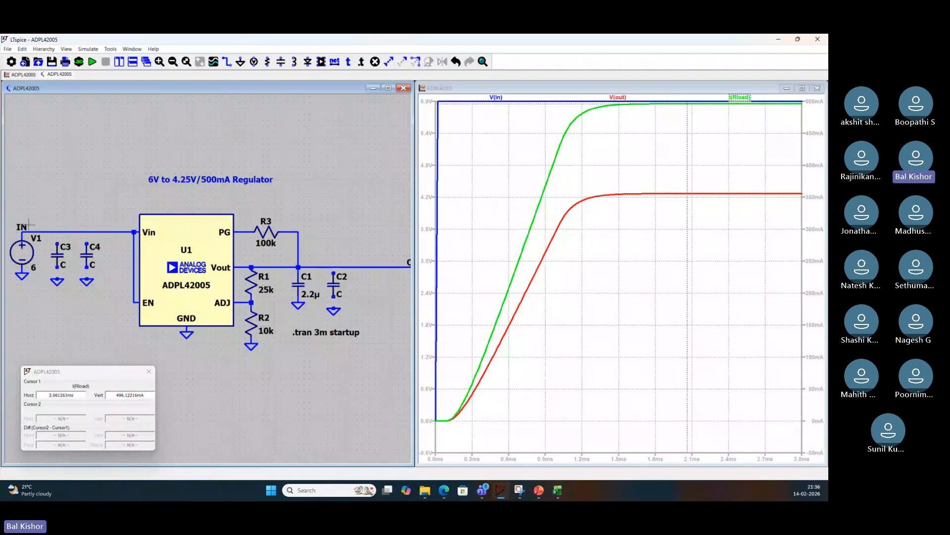
Set input capacitor C3 to 10 µF and input capacitor C4 to 0.1 µF
{"action": "right_click", "coordinate": [59, 260]}
{"action": "type", "text": "10u"}
{"action": "key", "text": "Return"}
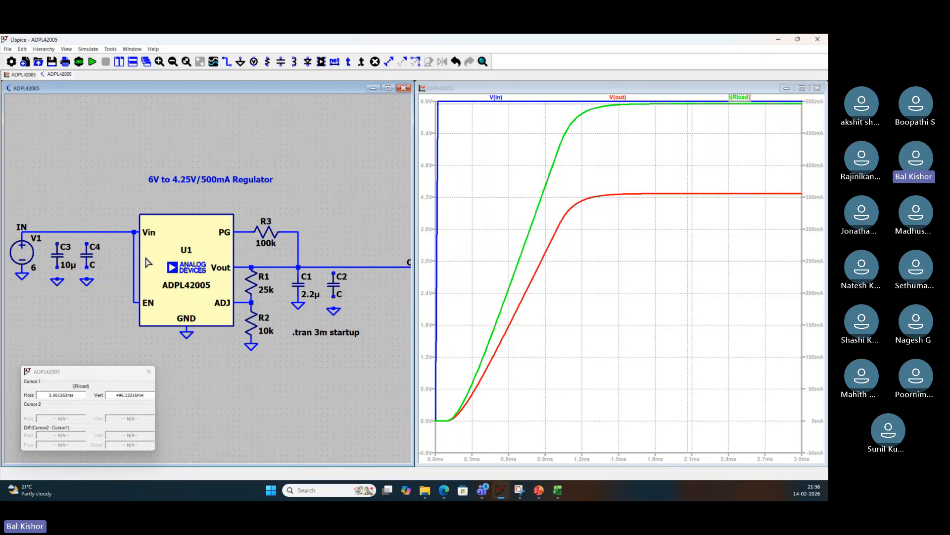
{"action": "right_click", "coordinate": [87, 261]}
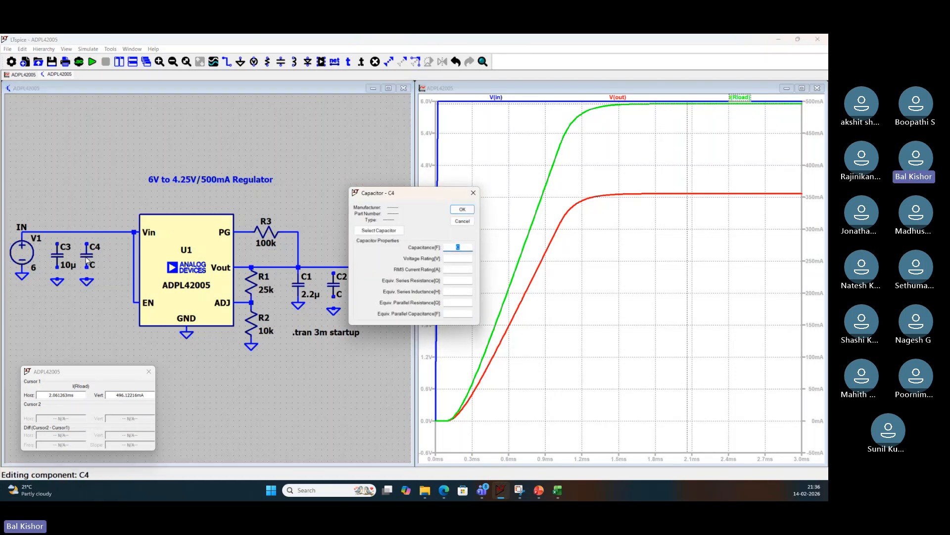
{"action": "type", "text": "0.1u"}
{"action": "key", "text": "Return"}
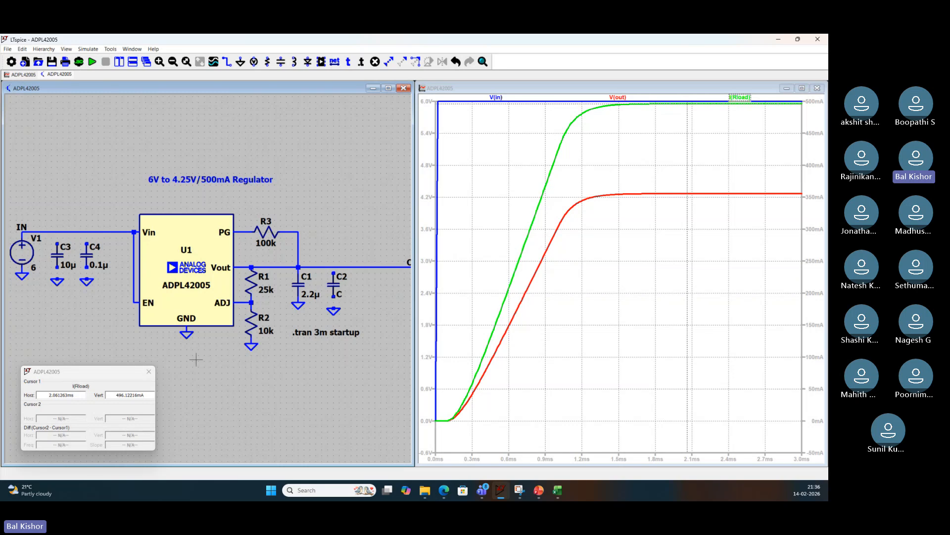
Set output capacitor C2 to 0.1 µF
{"action": "left_click_drag", "start_coordinate": [196, 359], "coordinate": [121, 313]}
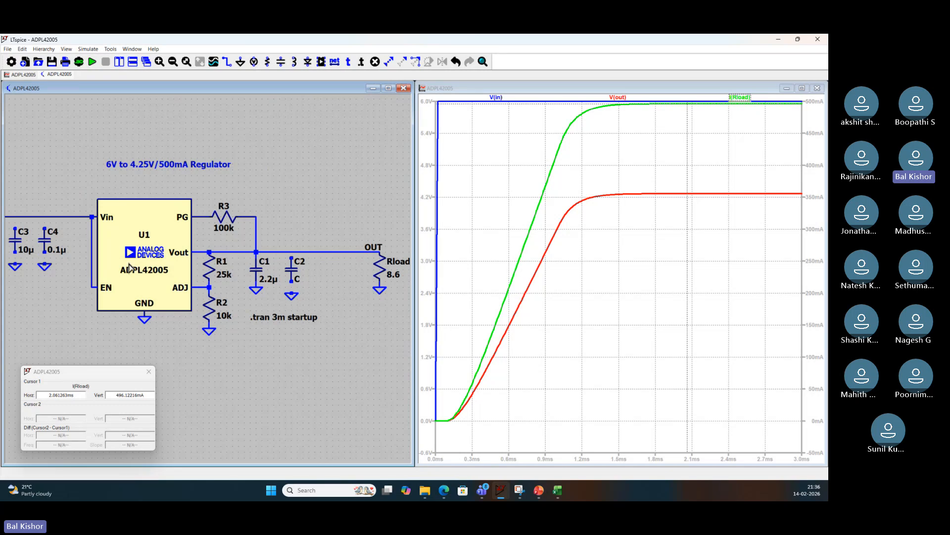
{"action": "right_click", "coordinate": [292, 274]}
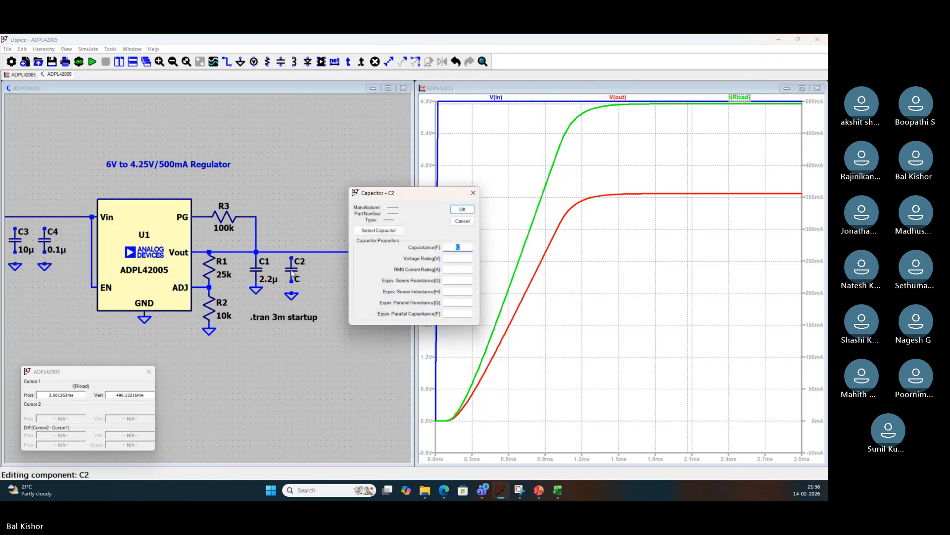
{"action": "type", "text": "0.1u"}
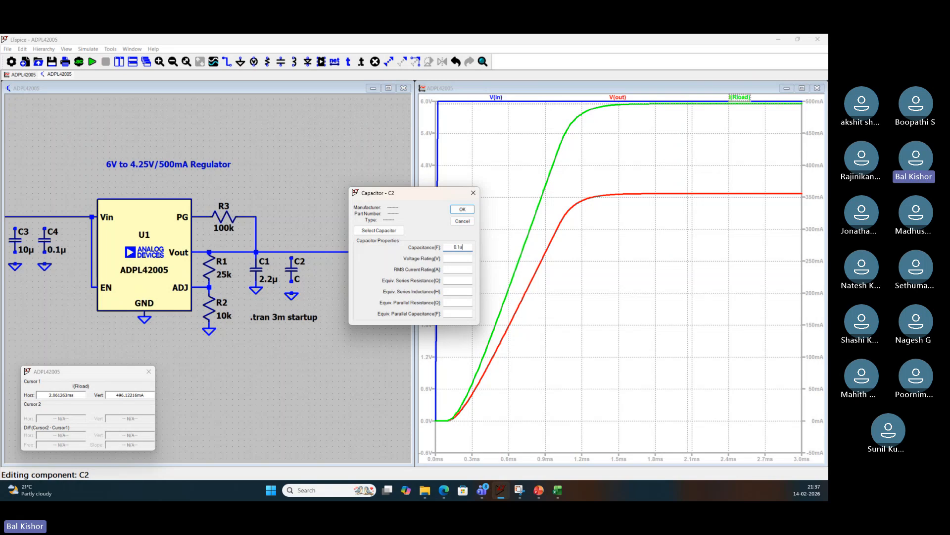
{"action": "key", "text": "Return"}
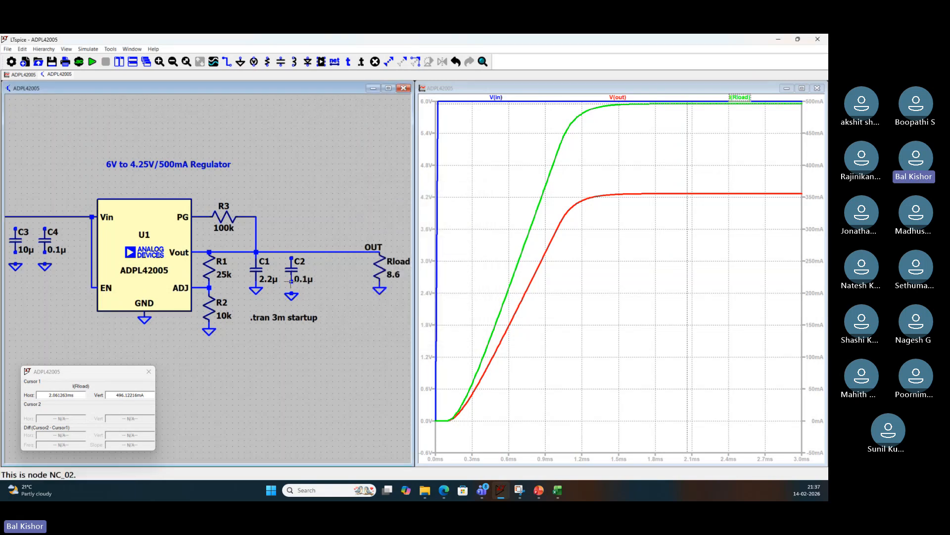
Wire the upper end of capacitor C2 to the regulator's output line
{"action": "key", "text": "F3"}
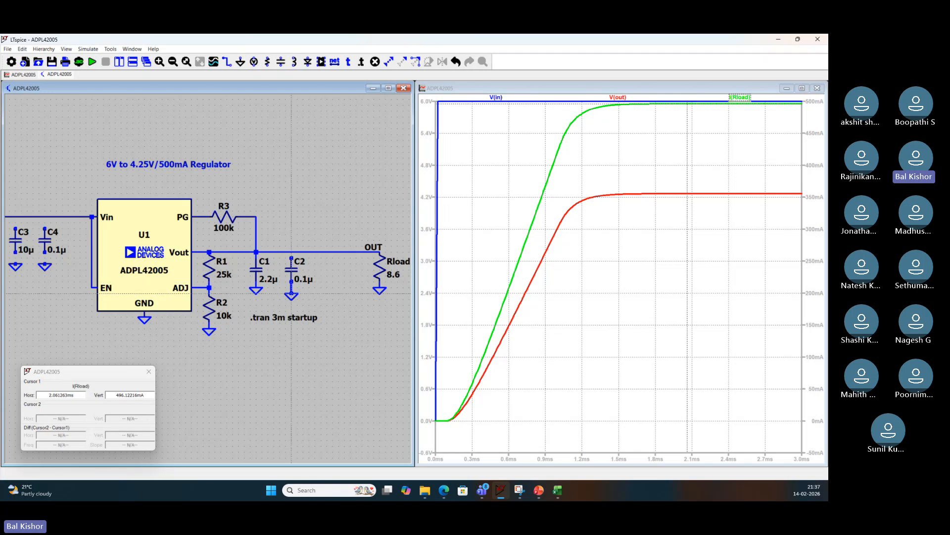
{"action": "left_click", "coordinate": [292, 257]}
{"action": "left_click", "coordinate": [291, 252]}
Wire input capacitors C4 and C3 between the Vin line and the ground symbols beneath them
{"action": "left_click", "coordinate": [44, 229]}
{"action": "left_click", "coordinate": [45, 217]}
{"action": "left_click", "coordinate": [44, 252]}
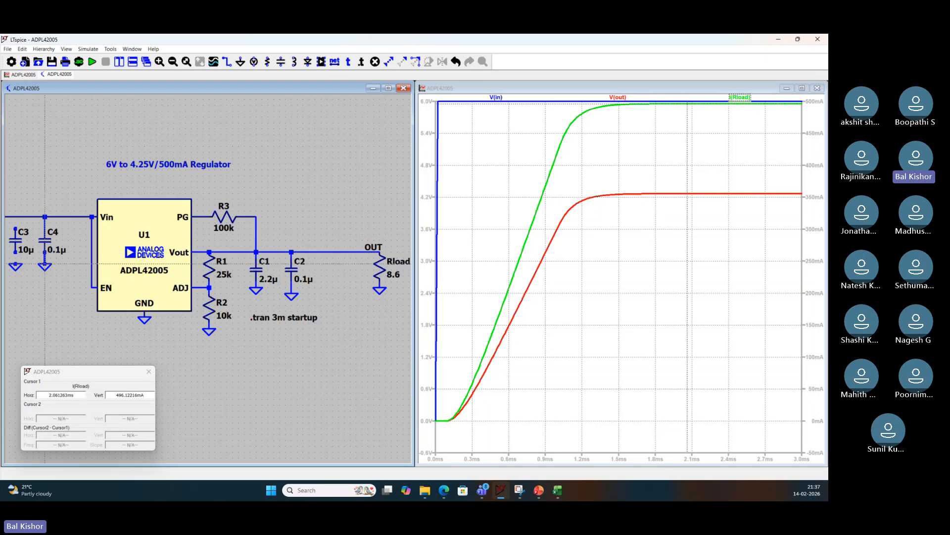
{"action": "left_click", "coordinate": [44, 264]}
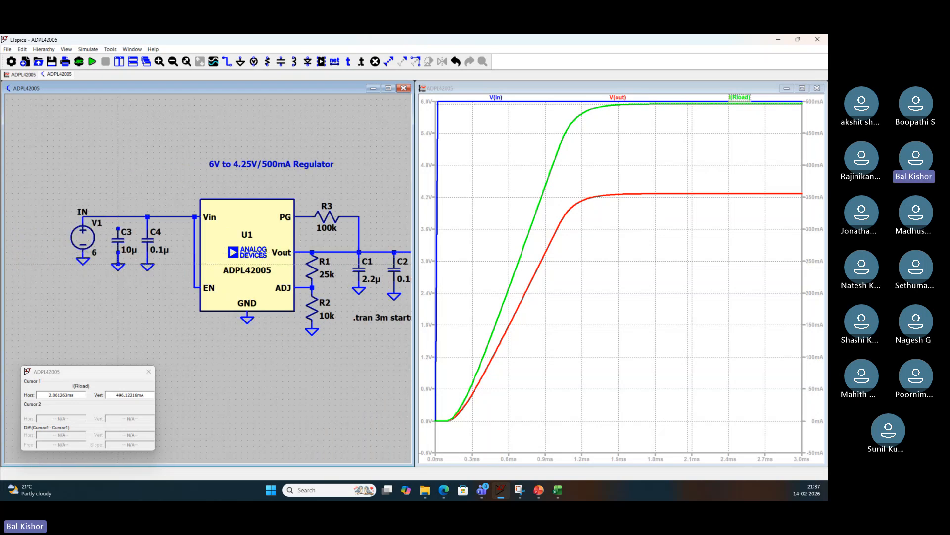
{"action": "left_click", "coordinate": [118, 264]}
{"action": "left_click", "coordinate": [118, 229]}
{"action": "left_click", "coordinate": [117, 217]}
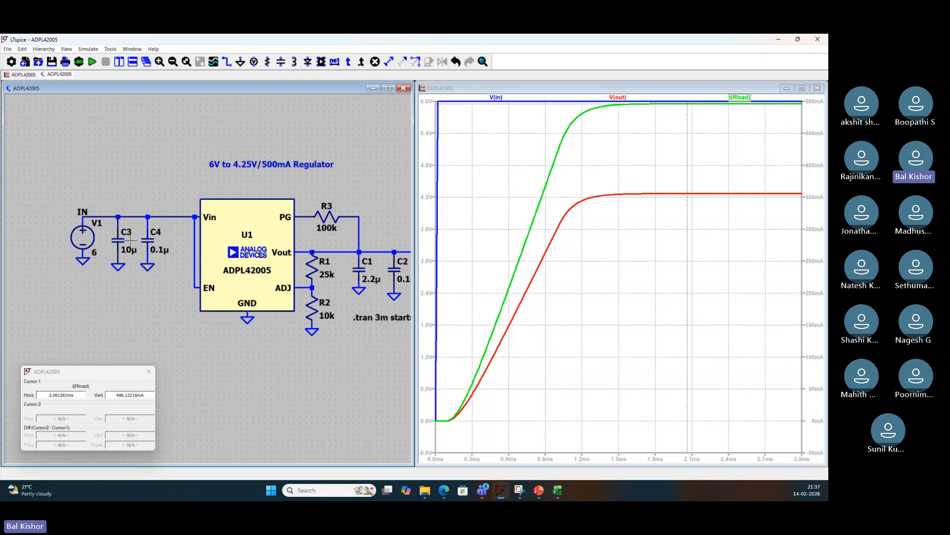
{"action": "left_click_drag", "start_coordinate": [170, 310], "coordinate": [106, 294]}
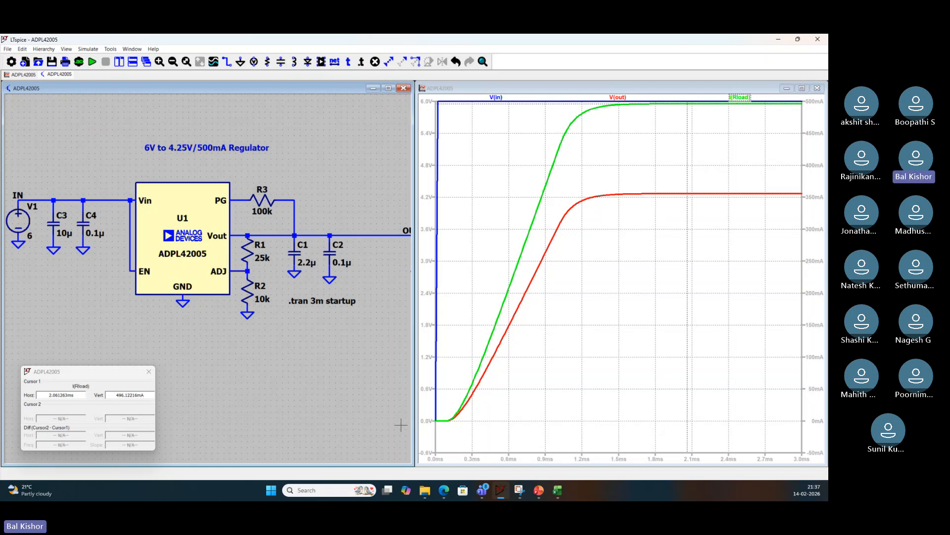
Review the feedback resistor values for the adjustable output regulator in the Excel design workbook and return to LTspice
{"action": "left_click", "coordinate": [558, 491]}
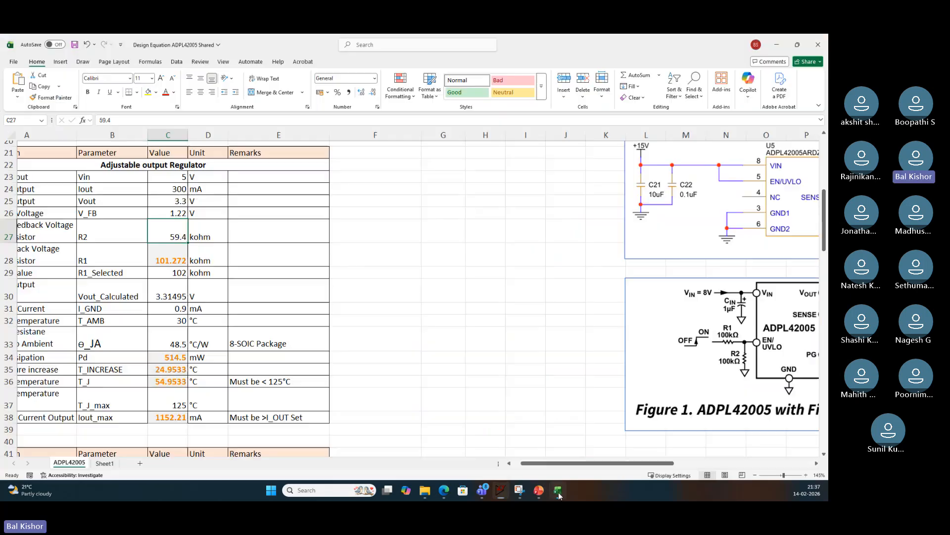
{"action": "left_click", "coordinate": [168, 273]}
{"action": "left_click", "coordinate": [168, 230]}
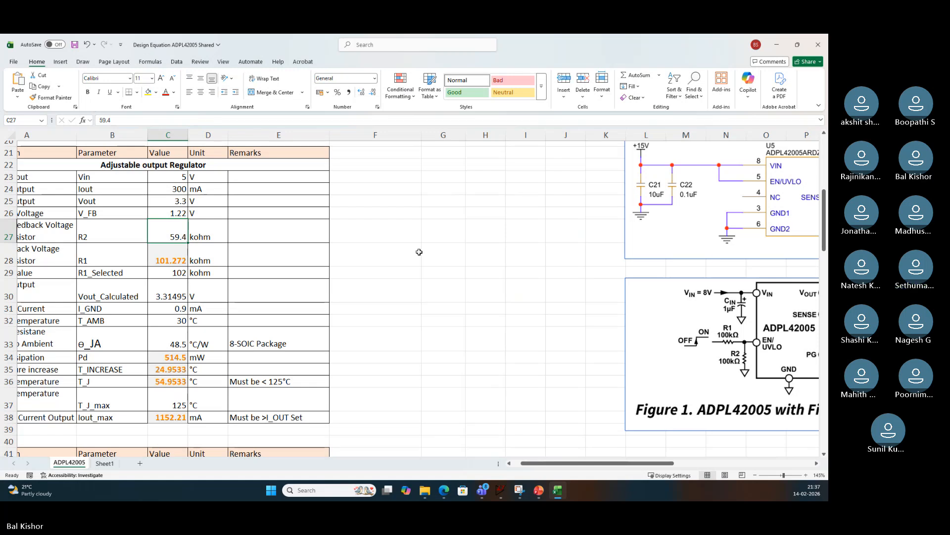
{"action": "left_click", "coordinate": [778, 48]}
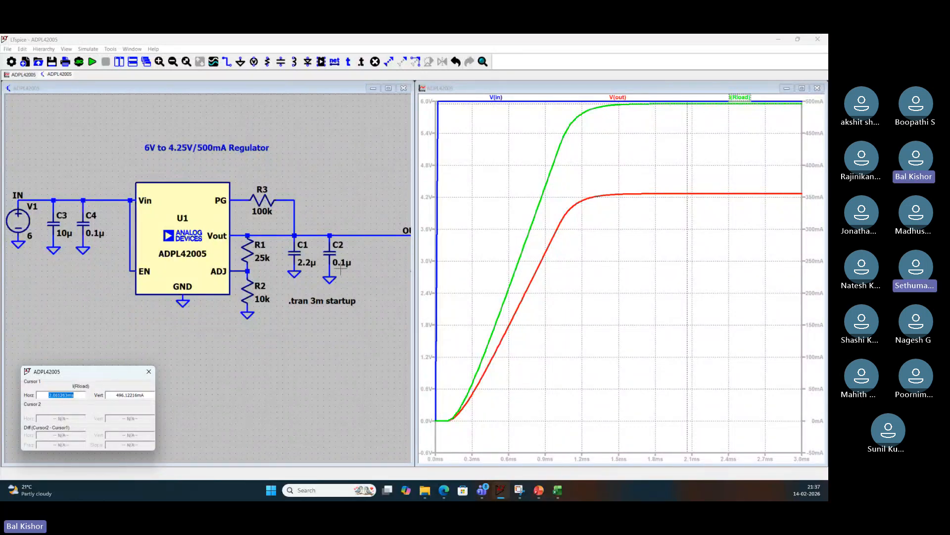
Set the DC value of voltage source V1 to 5 V
{"action": "right_click", "coordinate": [21, 227]}
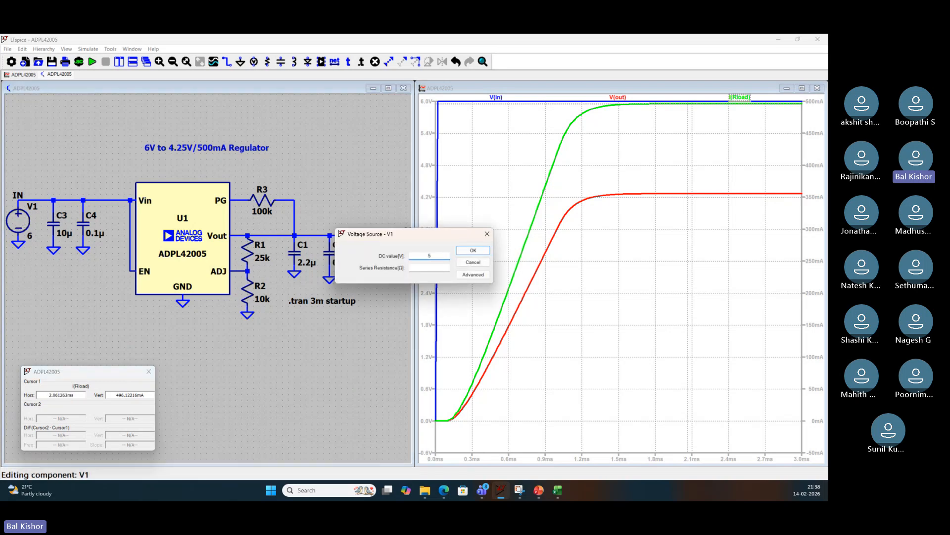
{"action": "type", "text": "5"}
{"action": "key", "text": "Return"}
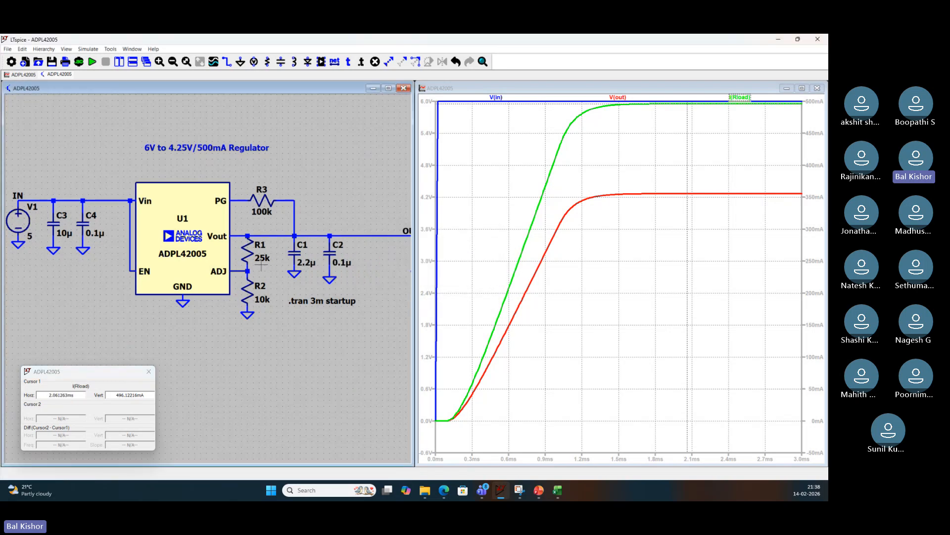
Set the feedback divider resistors: R2 to 59.2k and R1 to 102k
{"action": "right_click", "coordinate": [249, 293]}
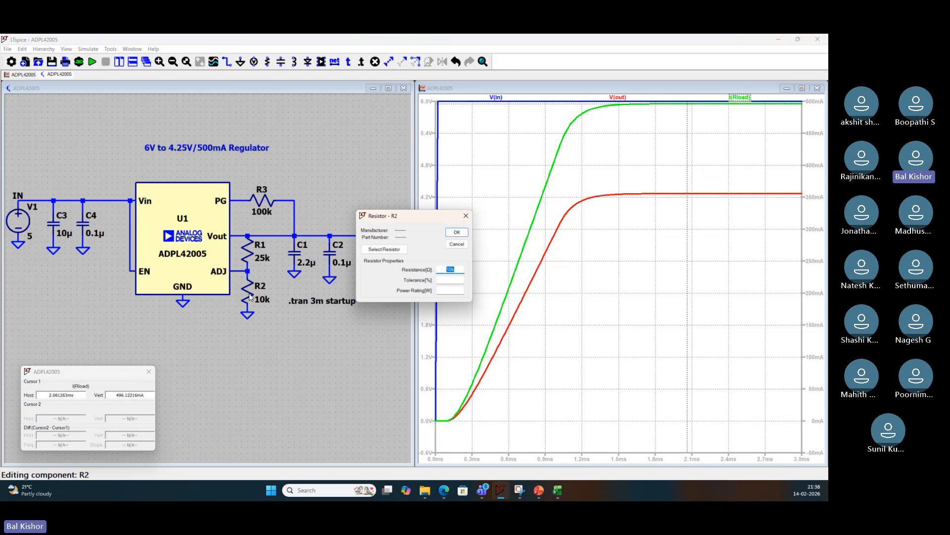
{"action": "type", "text": "59.2k"}
{"action": "key", "text": "Return"}
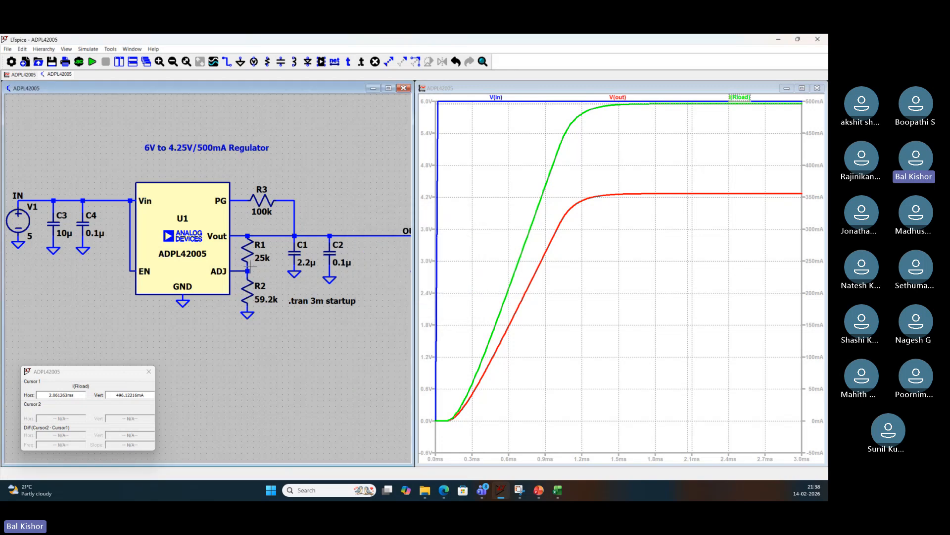
{"action": "right_click", "coordinate": [248, 255]}
{"action": "type", "text": "10"}
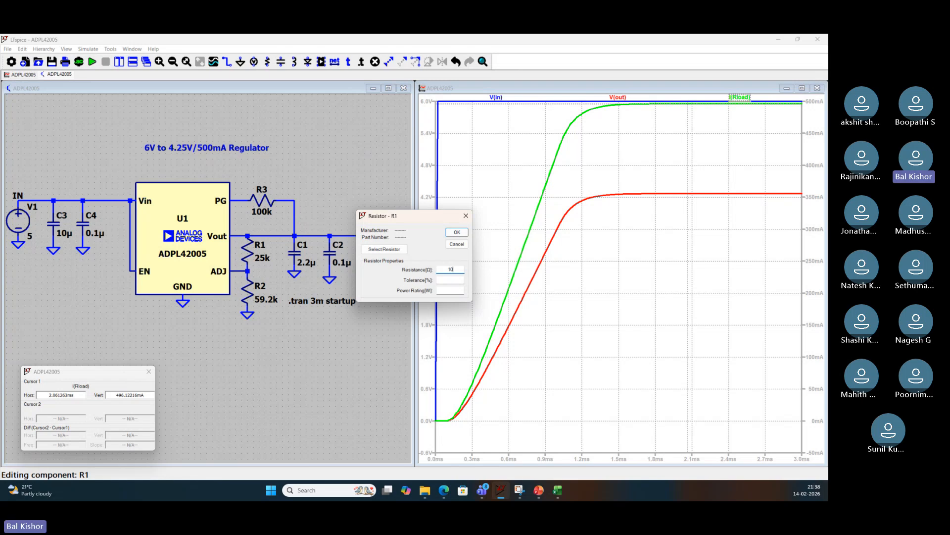
{"action": "type", "text": "2k"}
{"action": "key", "text": "Return"}
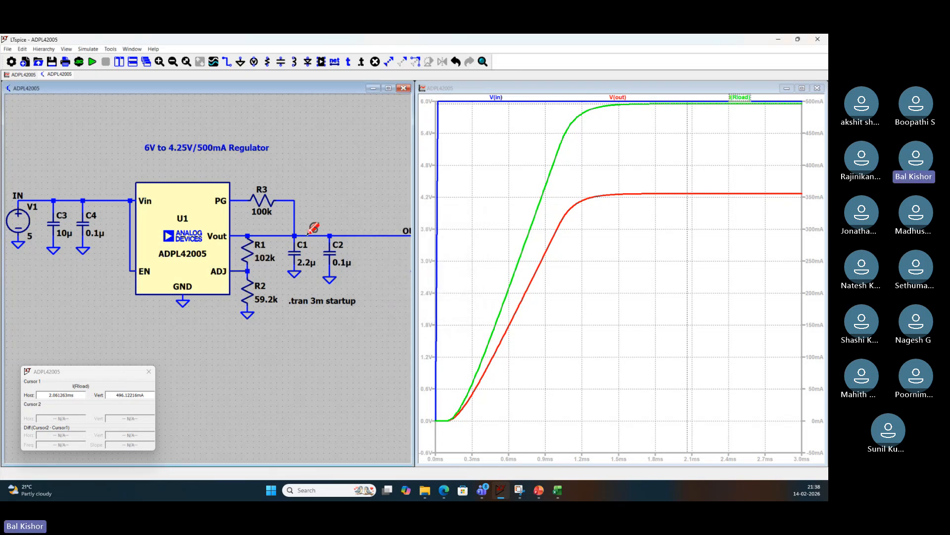
Run the transient simulation and attach the measurement cursor to the V(out) trace
{"action": "left_click", "coordinate": [92, 63]}
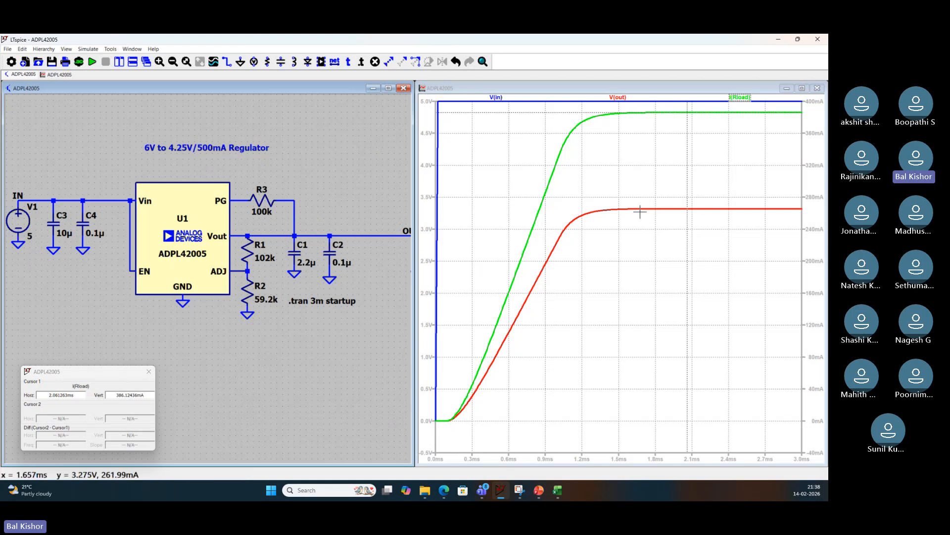
{"action": "left_click", "coordinate": [688, 222]}
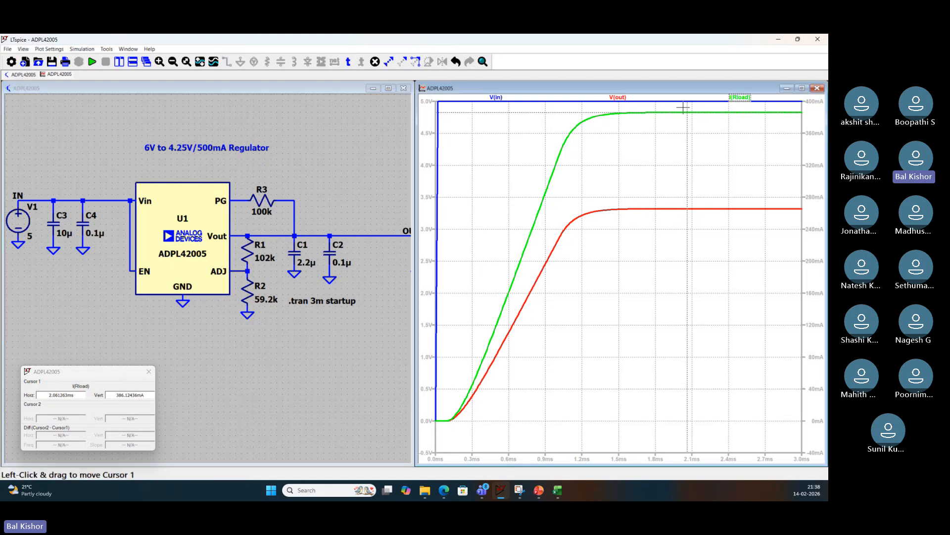
{"action": "left_click", "coordinate": [623, 101]}
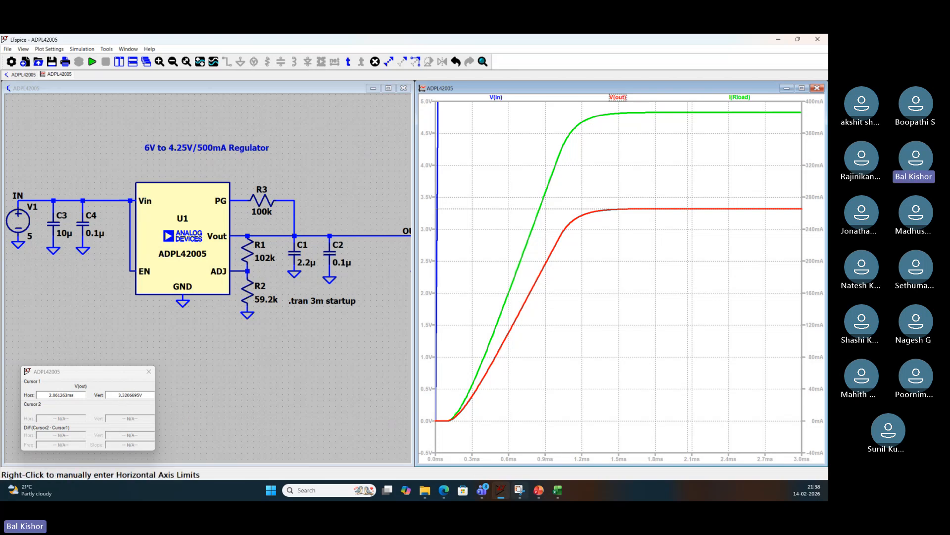
Switch to the Excel design sheet and examine the adjustable regulator's R1 formula, selected R1, Vout target and calculated output voltage formula
{"action": "left_click", "coordinate": [558, 491]}
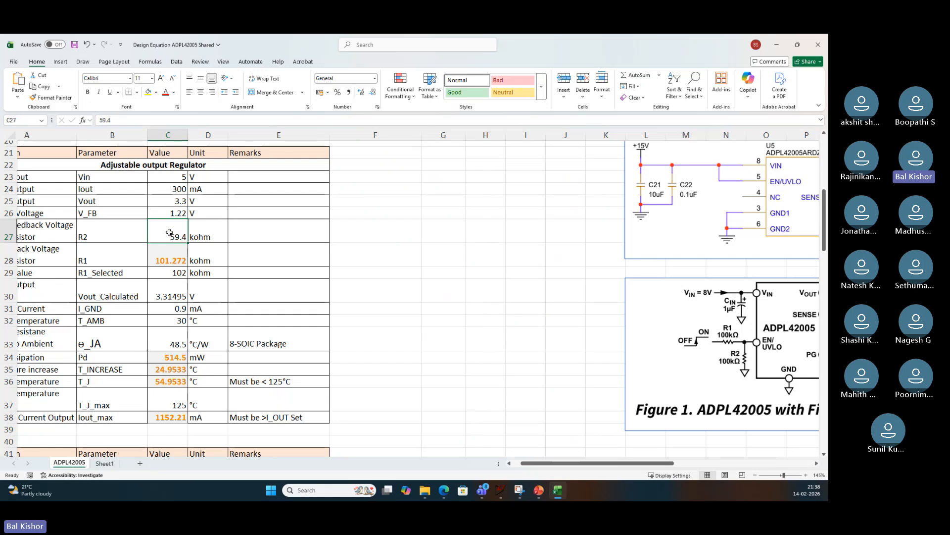
{"action": "left_click", "coordinate": [83, 259]}
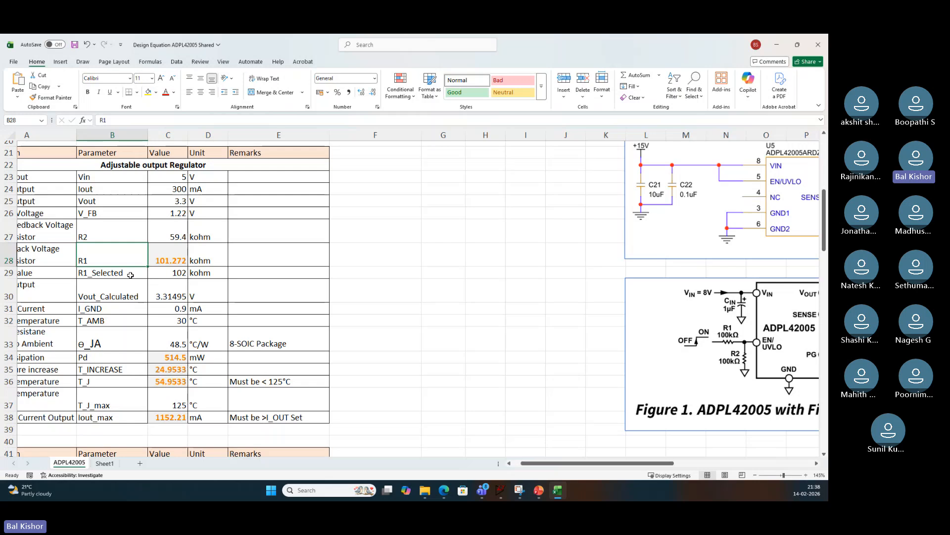
{"action": "left_click", "coordinate": [163, 275]}
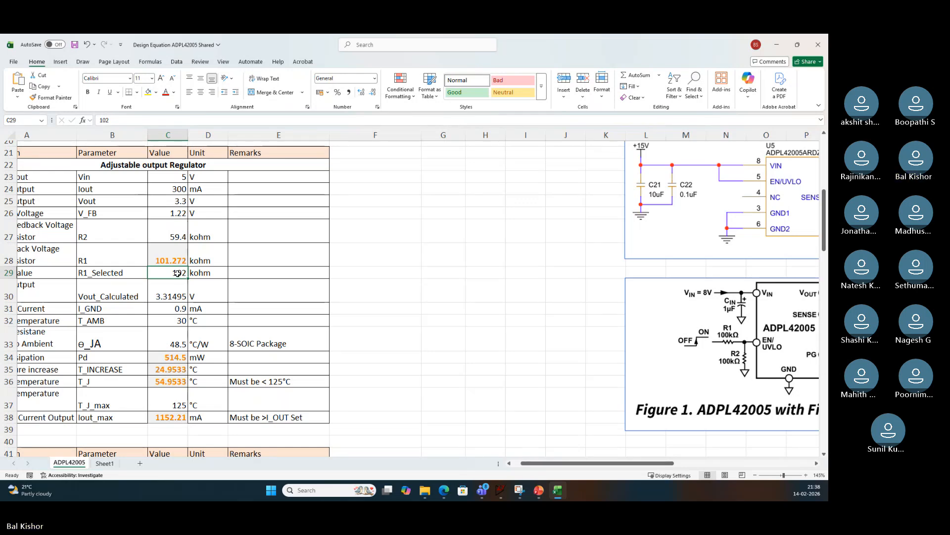
{"action": "scroll", "coordinate": [177, 273], "scroll_direction": "left", "scroll_amount": 3}
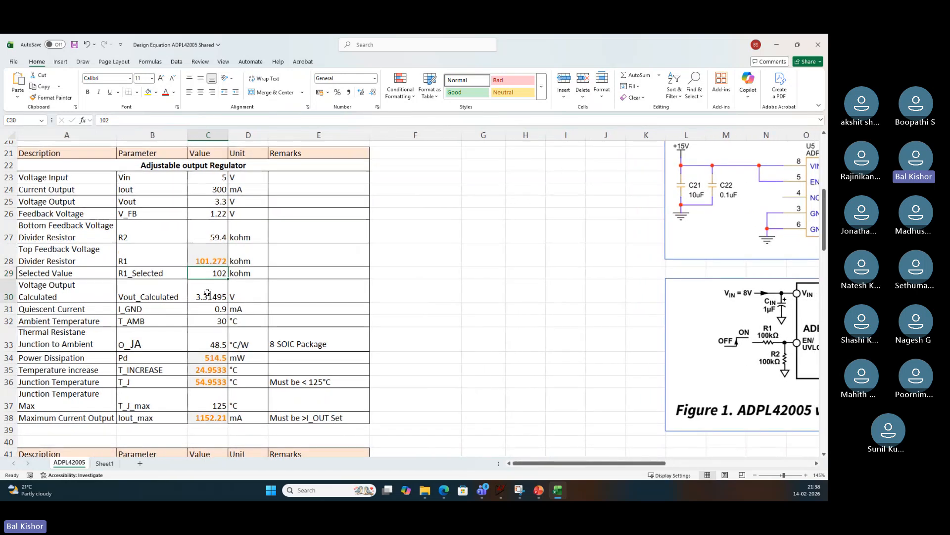
{"action": "double_click", "coordinate": [209, 295]}
{"action": "key", "text": "Escape"}
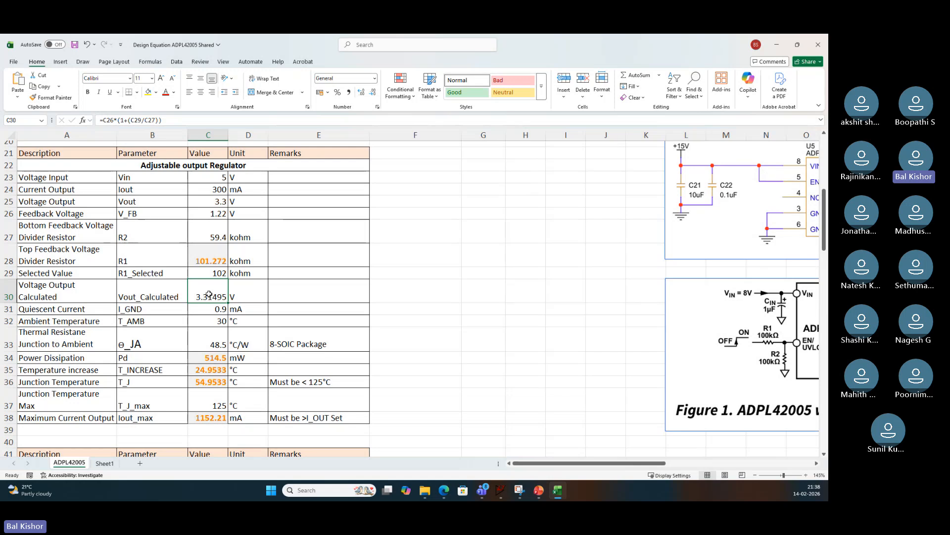
{"action": "left_click", "coordinate": [207, 252]}
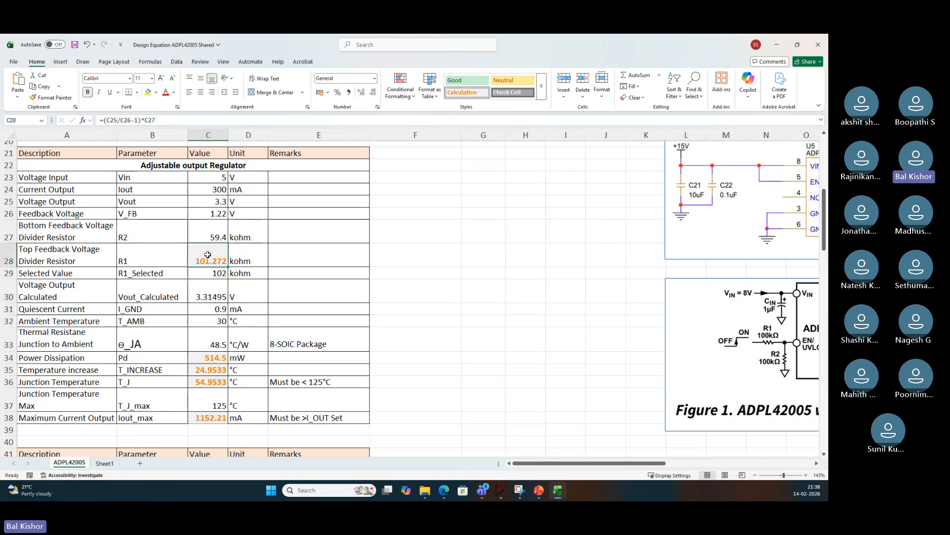
{"action": "left_click", "coordinate": [138, 201]}
{"action": "left_click", "coordinate": [199, 203]}
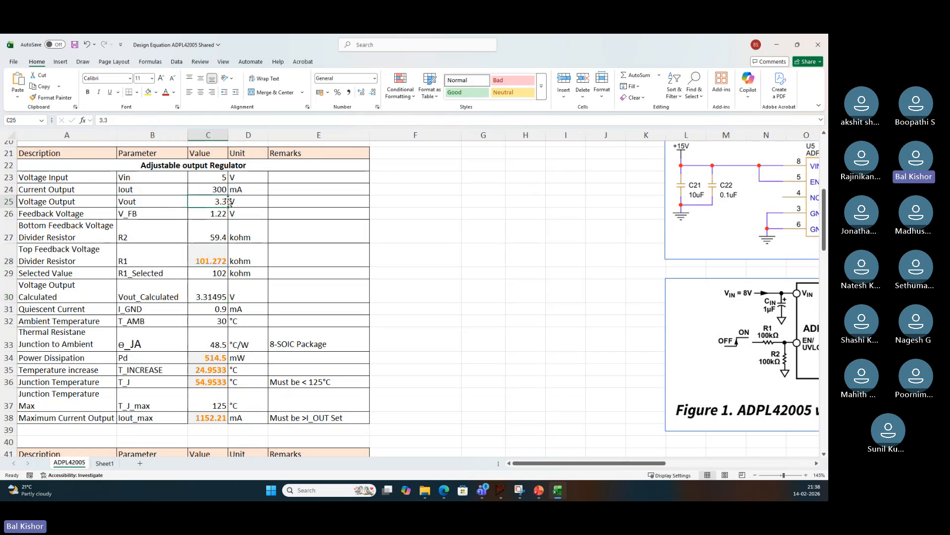
{"action": "left_click", "coordinate": [216, 289]}
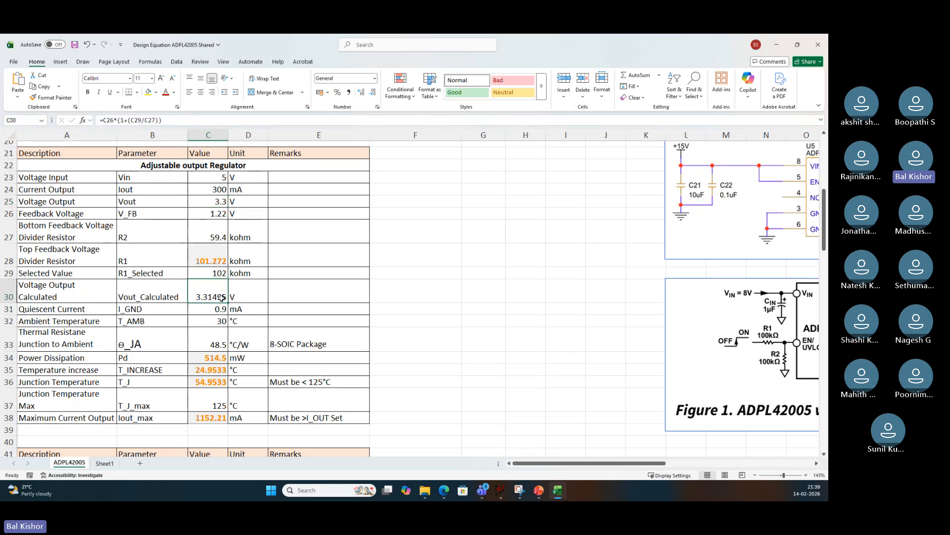
Switch to LTspice, replot V(in), V(out) and the Rload current, and place a cursor on the current trace at about 2.09 ms
{"action": "left_click", "coordinate": [500, 491]}
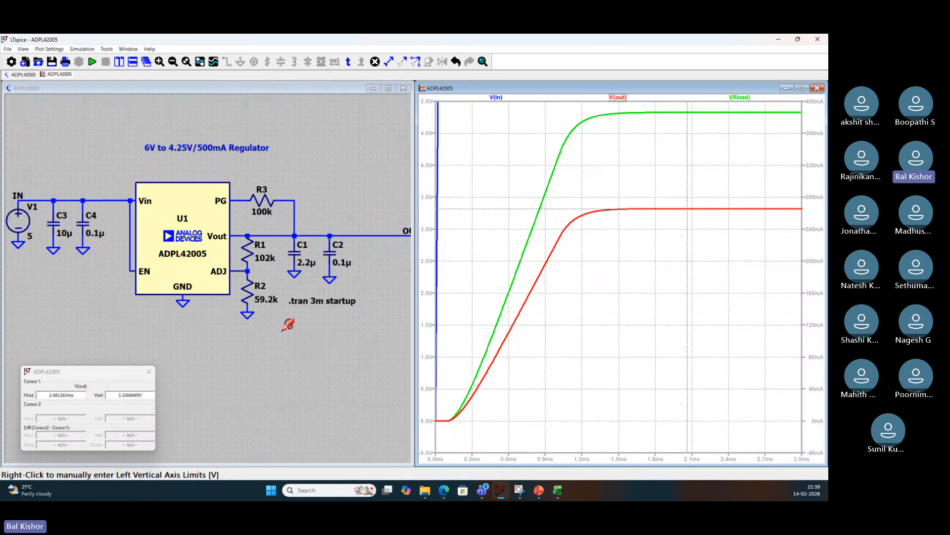
{"action": "left_click", "coordinate": [69, 200]}
{"action": "left_click", "coordinate": [71, 200]}
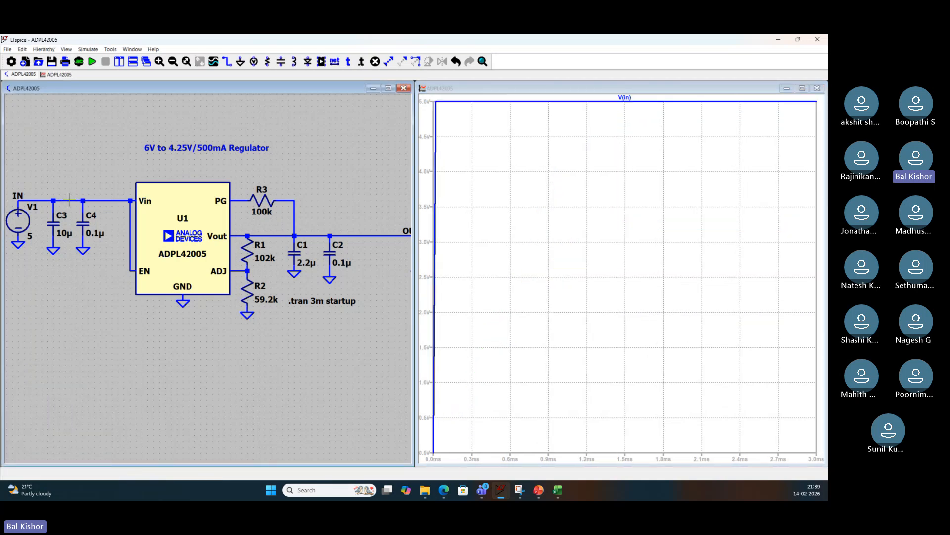
{"action": "left_click", "coordinate": [347, 234]}
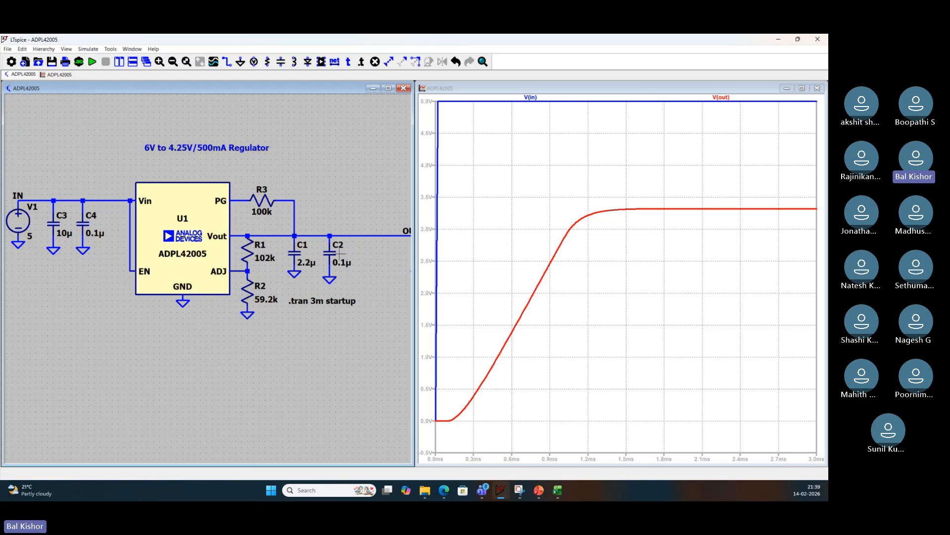
{"action": "scroll", "coordinate": [356, 271], "scroll_direction": "left", "scroll_amount": 3}
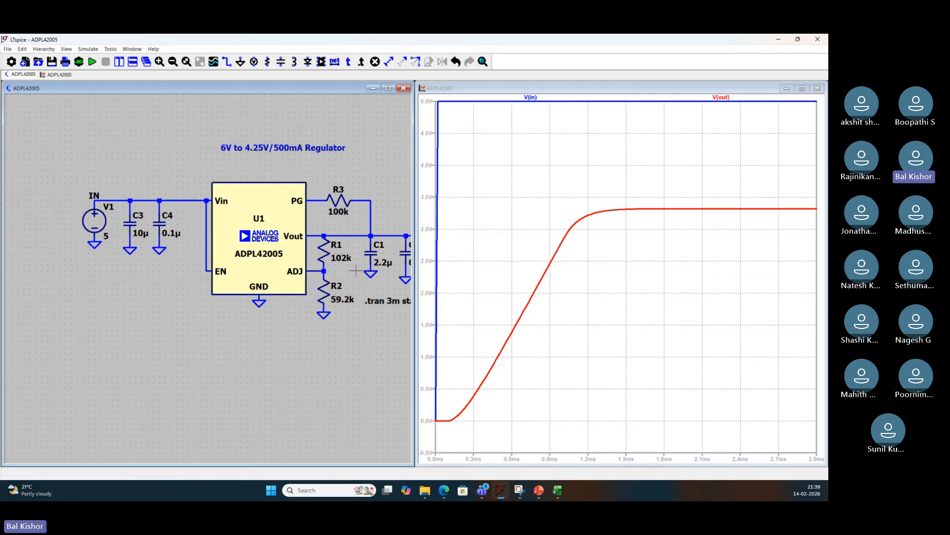
{"action": "key", "text": "space"}
{"action": "left_click", "coordinate": [379, 302]}
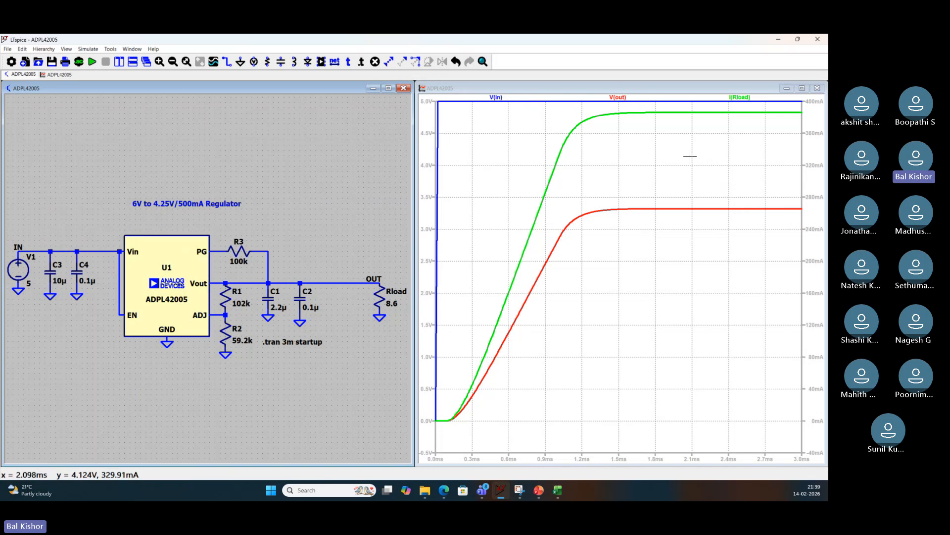
{"action": "left_click", "coordinate": [739, 97]}
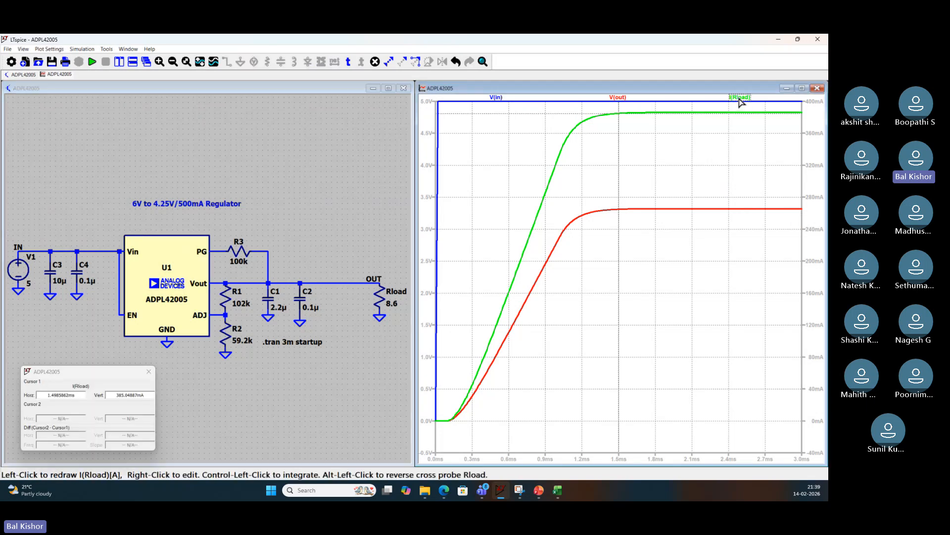
{"action": "left_click_drag", "start_coordinate": [681, 161], "coordinate": [690, 161]}
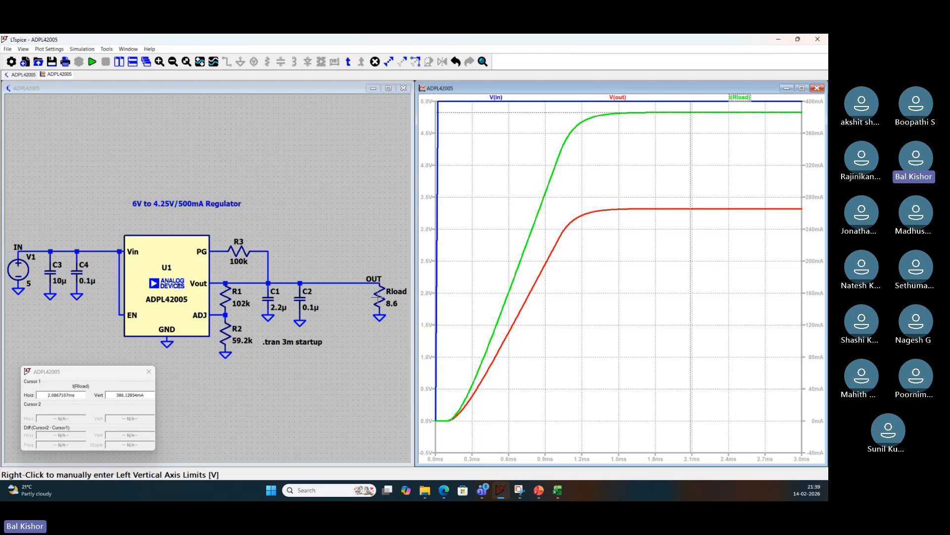
Switch to the Excel design sheet and set the adjustable regulator's output current Iout to 500 mA
{"action": "mouse_move", "coordinate": [563, 493]}
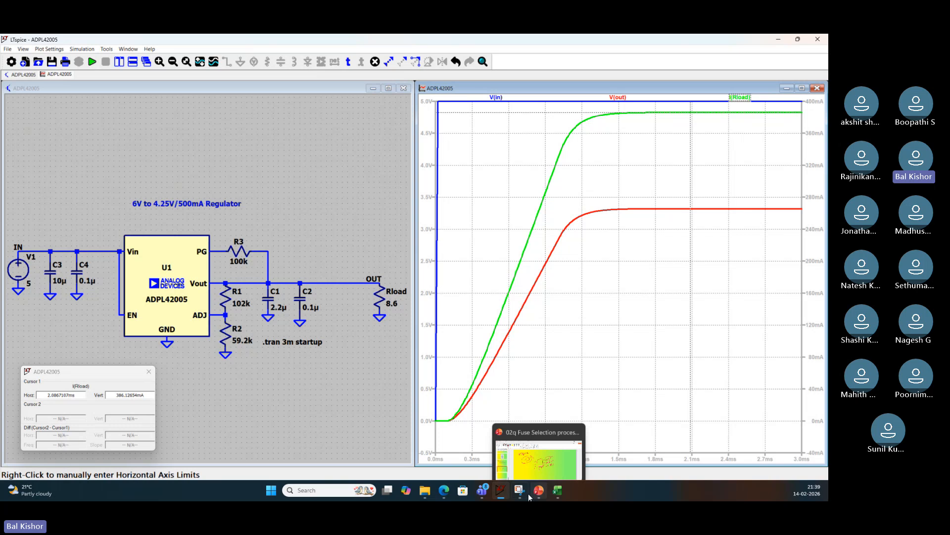
{"action": "left_click", "coordinate": [559, 491]}
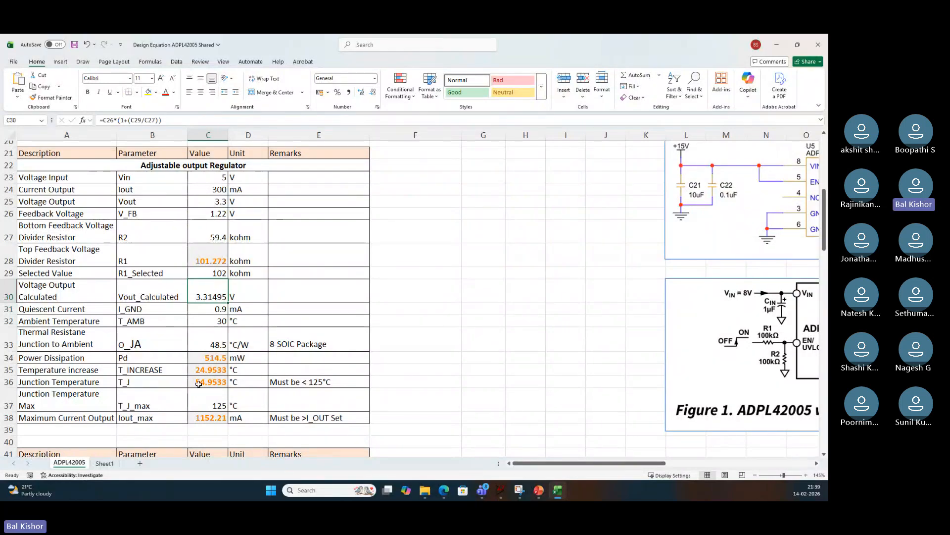
{"action": "left_click", "coordinate": [208, 188]}
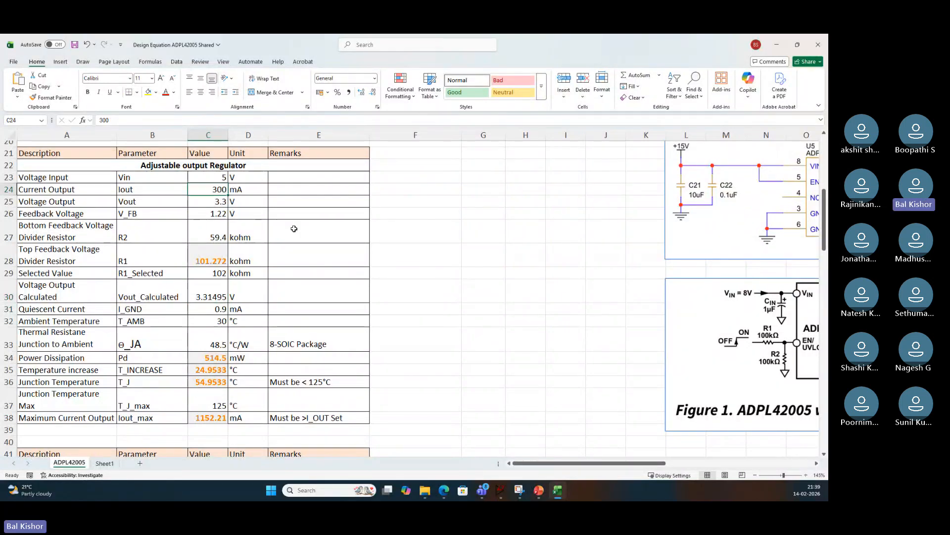
{"action": "type", "text": "500"}
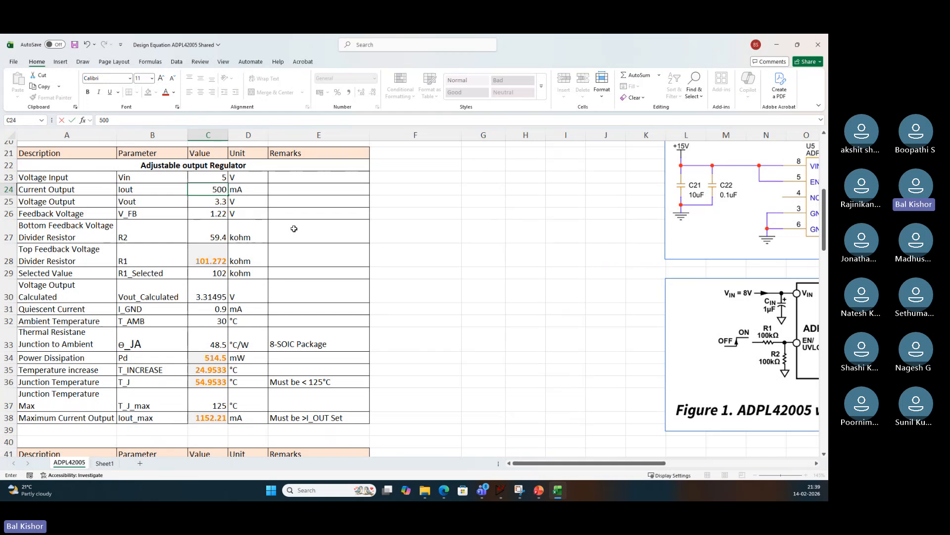
{"action": "key", "text": "Return"}
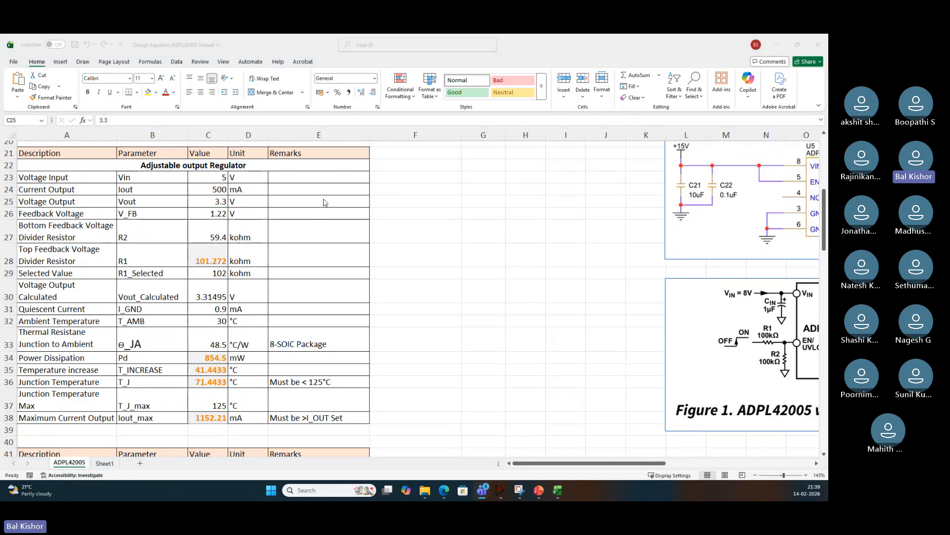
Calculate the load resistance in remarks cell E24 with the formula =3.3/0.5
{"action": "left_click", "coordinate": [296, 200]}
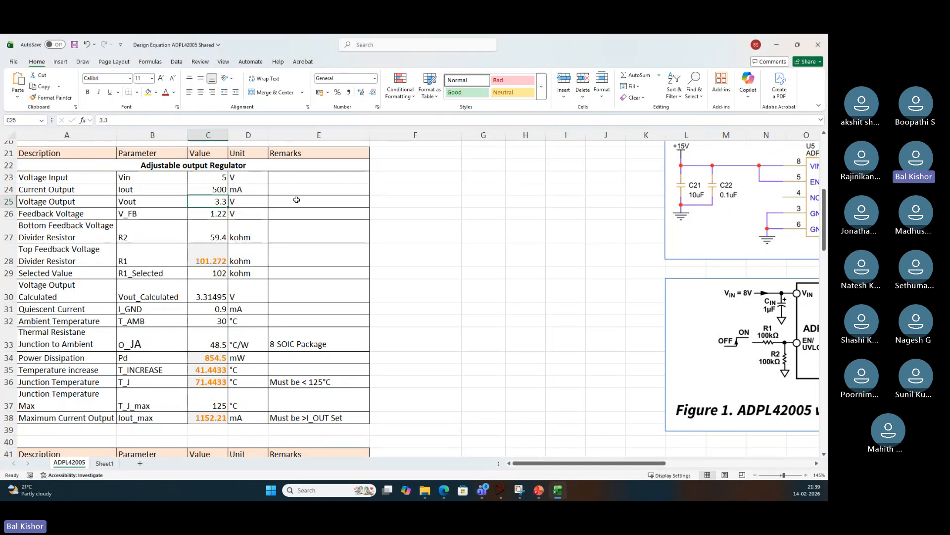
{"action": "left_click", "coordinate": [335, 188]}
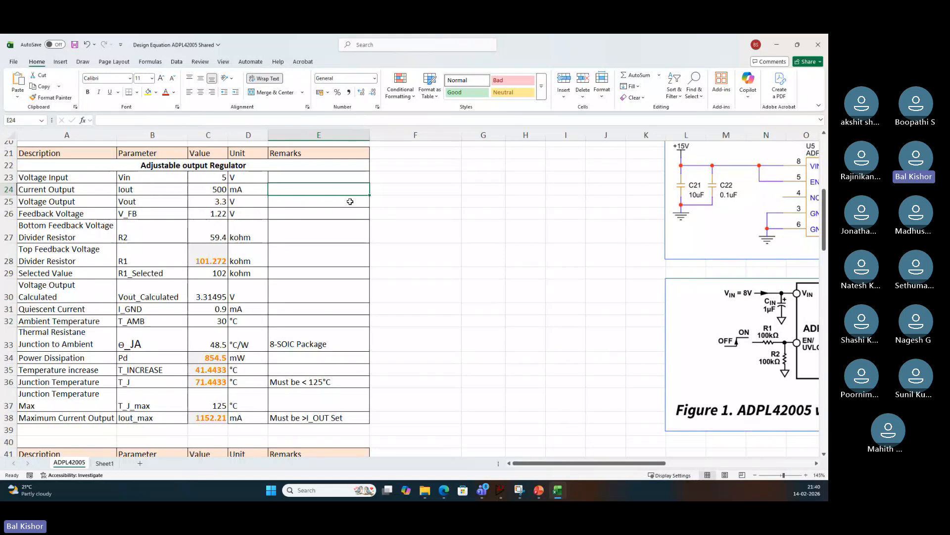
{"action": "type", "text": "=3."}
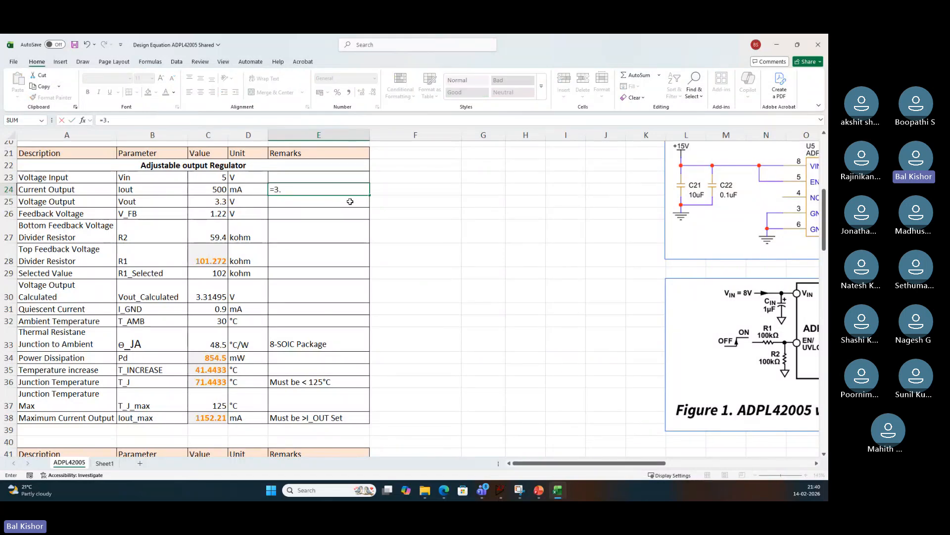
{"action": "type", "text": "3/0.5"}
{"action": "key", "text": "Return"}
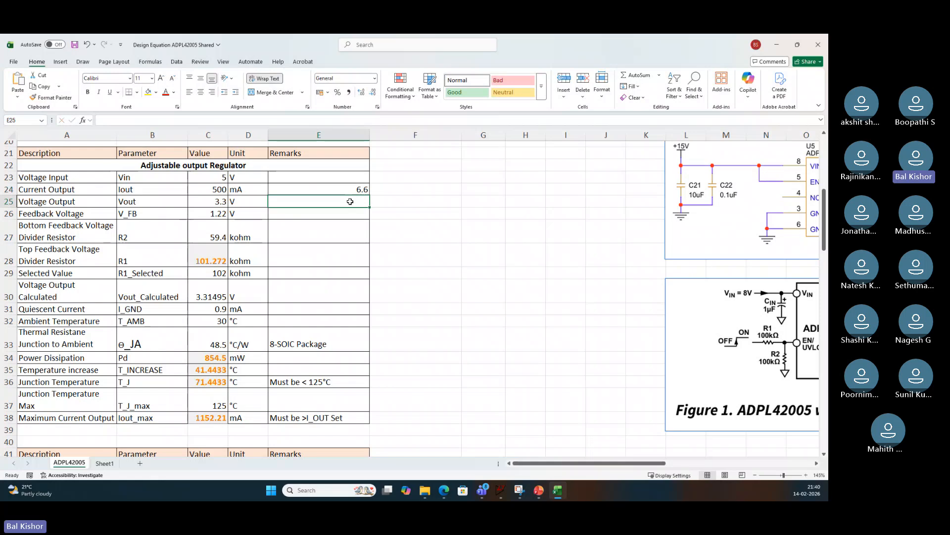
Switch to LTspice, set the Rload resistance to 6.6 ohms and rerun the simulation
{"action": "left_click", "coordinate": [506, 494]}
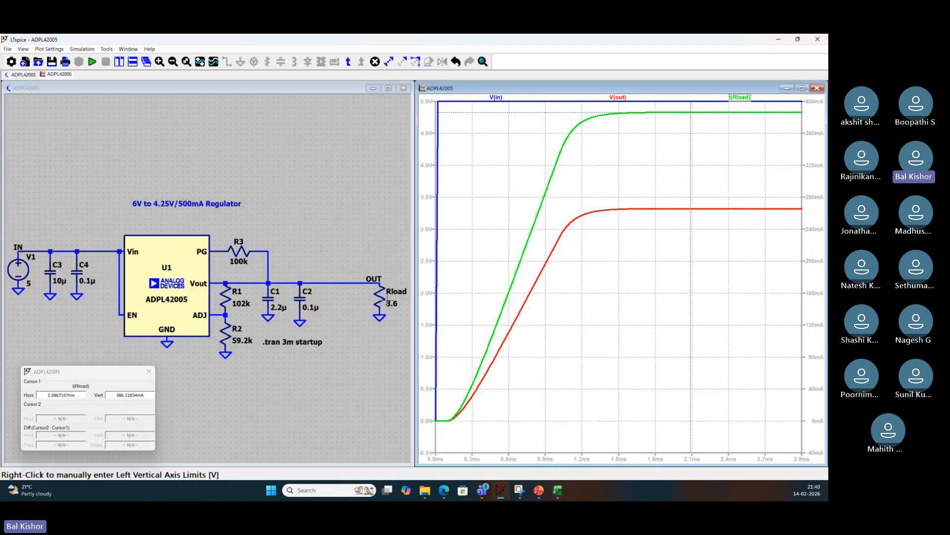
{"action": "right_click", "coordinate": [383, 298]}
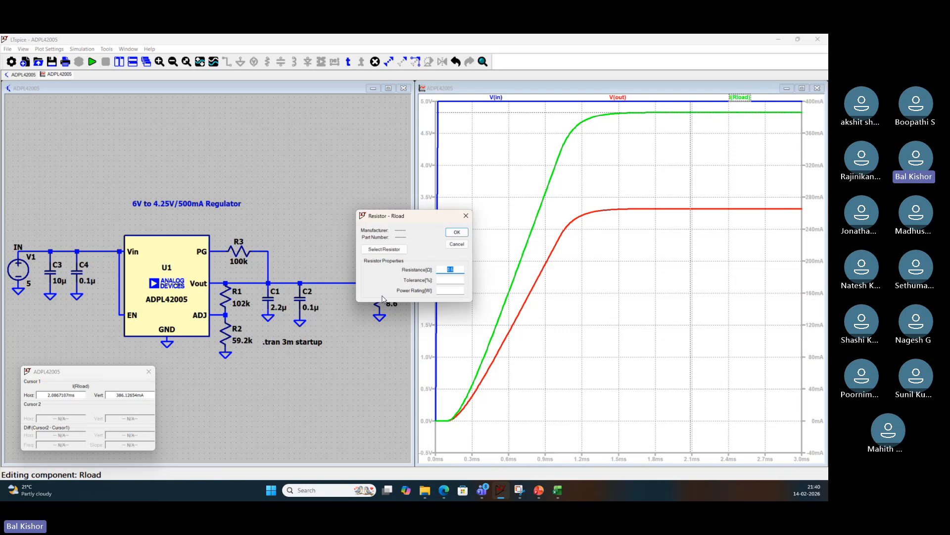
{"action": "type", "text": "6.6"}
{"action": "key", "text": "Return"}
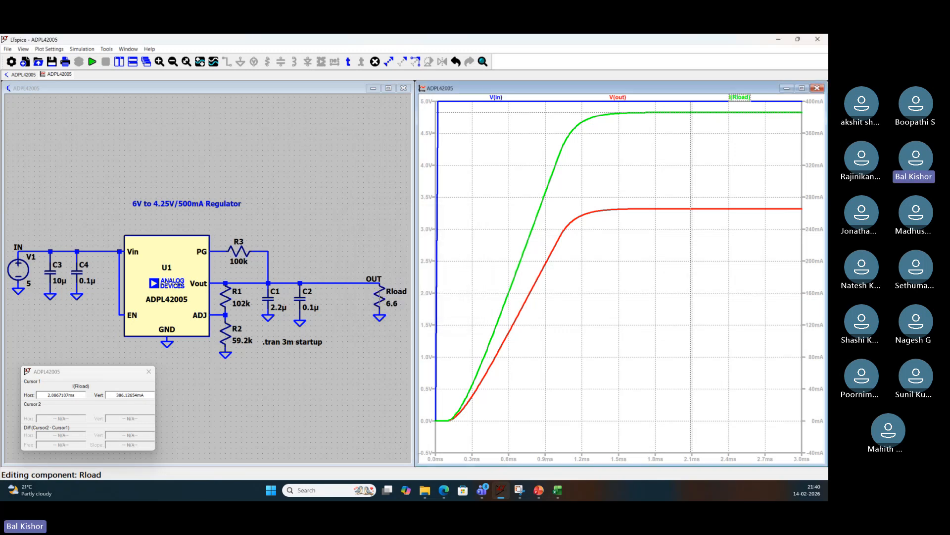
{"action": "left_click", "coordinate": [369, 340]}
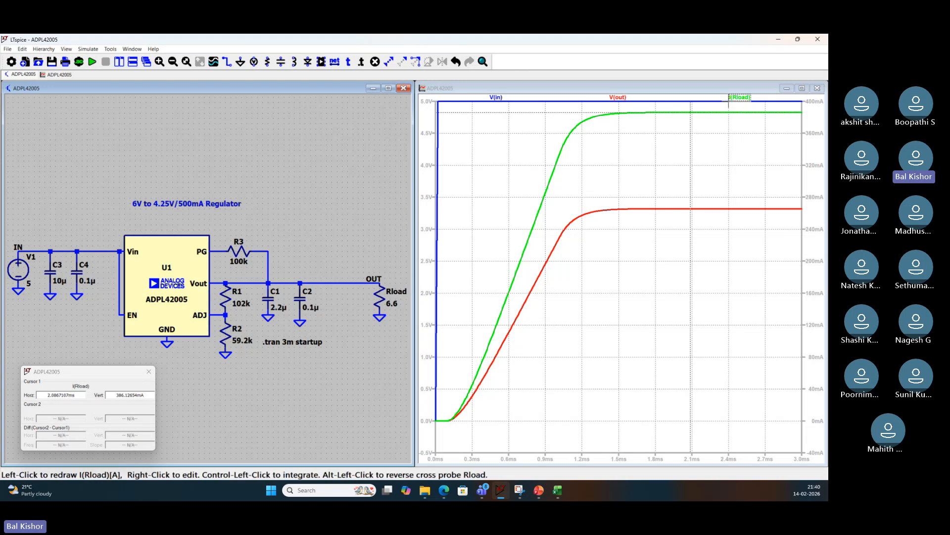
{"action": "left_click", "coordinate": [92, 62]}
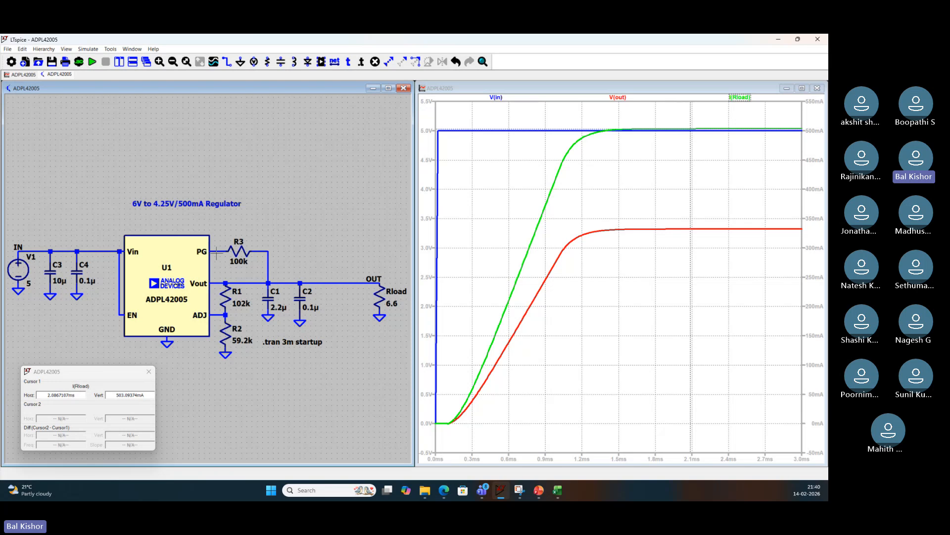
Change voltage source V1 to a PULSE function with Vinitial 0, Von 5, Tdelay 1u and Trise 1u
{"action": "right_click", "coordinate": [19, 272]}
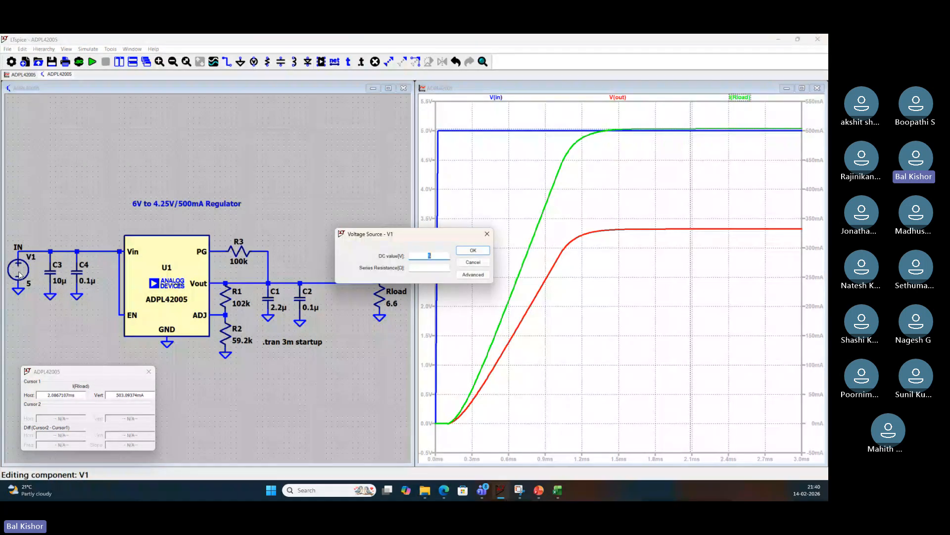
{"action": "left_click", "coordinate": [477, 277]}
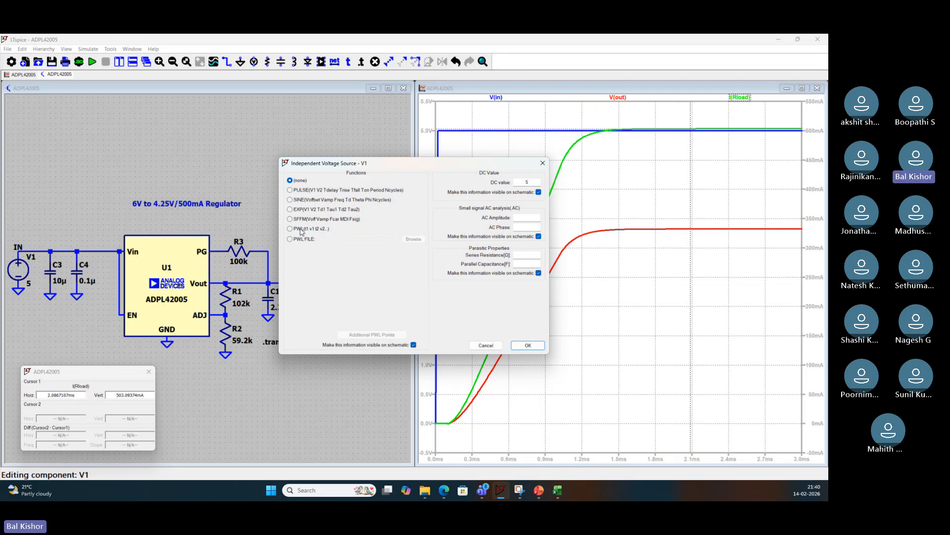
{"action": "left_click", "coordinate": [310, 190]}
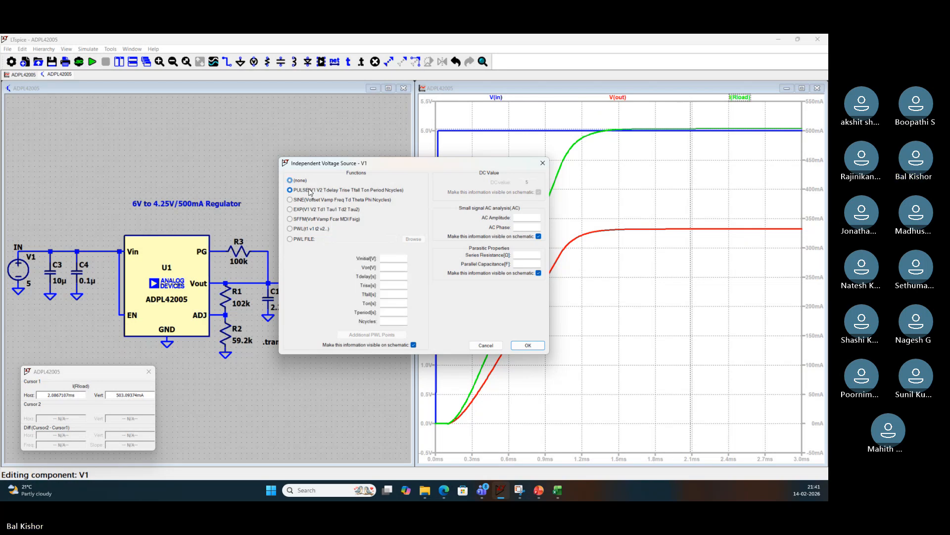
{"action": "left_click", "coordinate": [394, 259]}
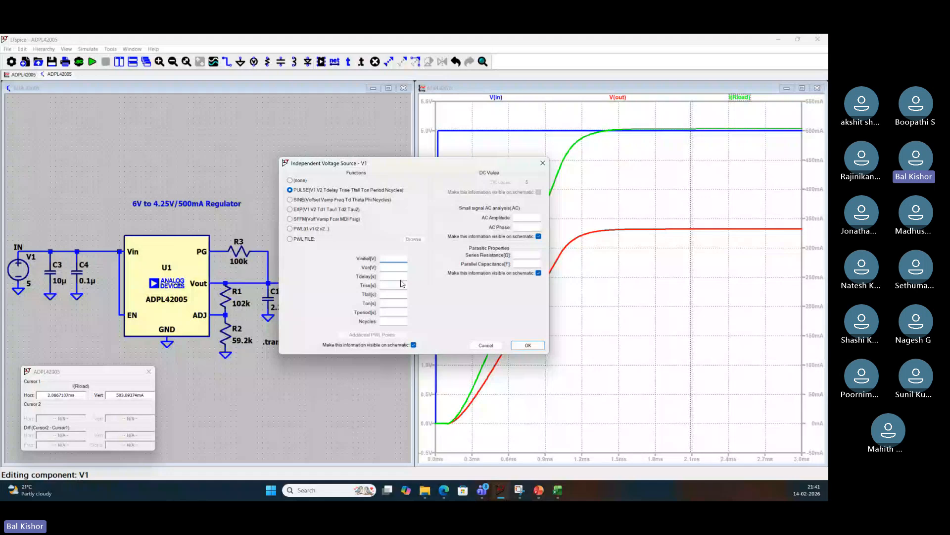
{"action": "type", "text": "0"}
{"action": "key", "text": "Tab"}
{"action": "key", "text": "Tab"}
{"action": "key", "text": "Tab"}
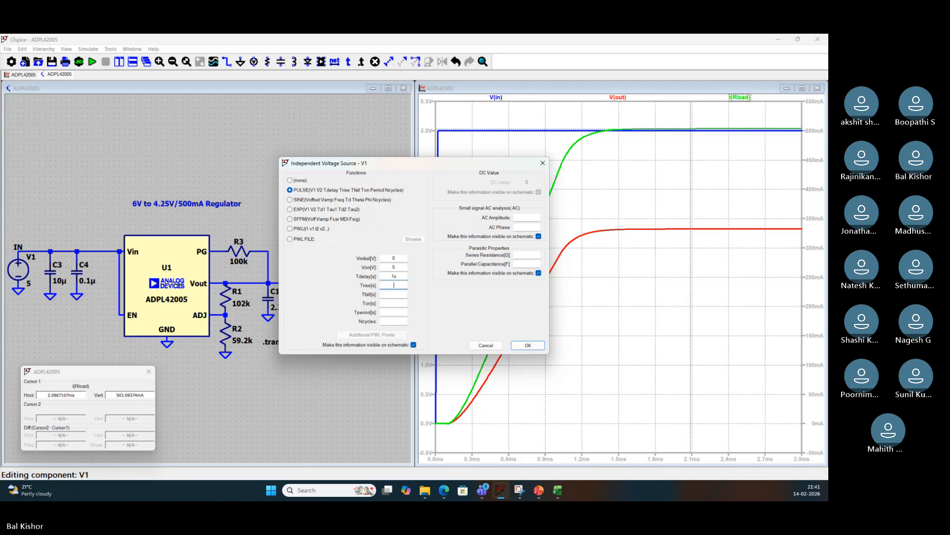
{"action": "type", "text": "1u"}
{"action": "key", "text": "Tab"}
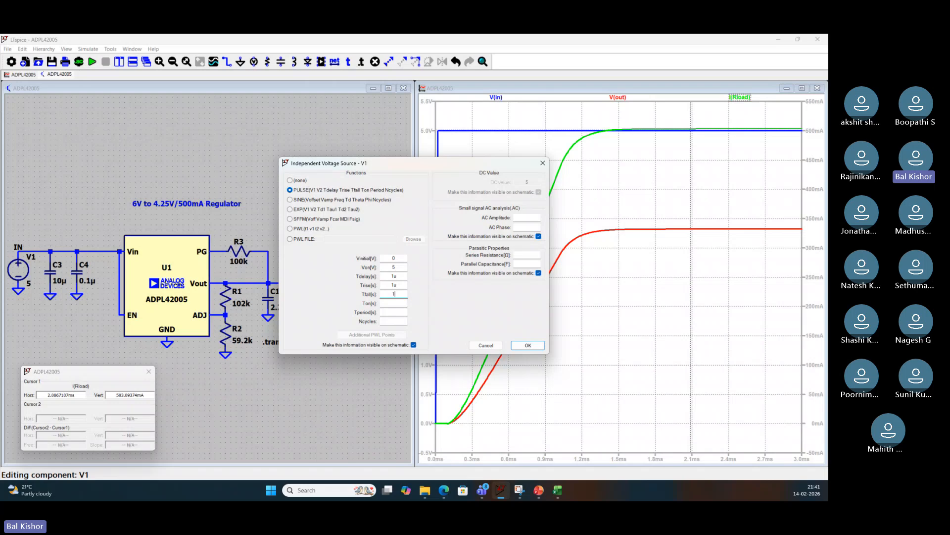
Complete V1's pulse definition with Tfall 1u, Ton 100m and Tperiod 300m, and apply it
{"action": "key", "text": "Tab"}
{"action": "type", "text": "100m"}
{"action": "key", "text": "Tab"}
{"action": "type", "text": "20"}
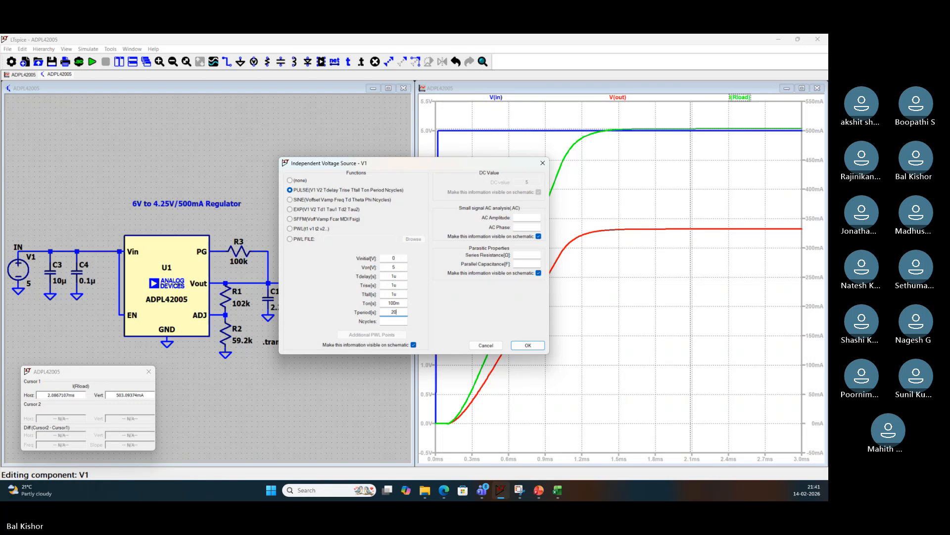
{"action": "type", "text": "0m"}
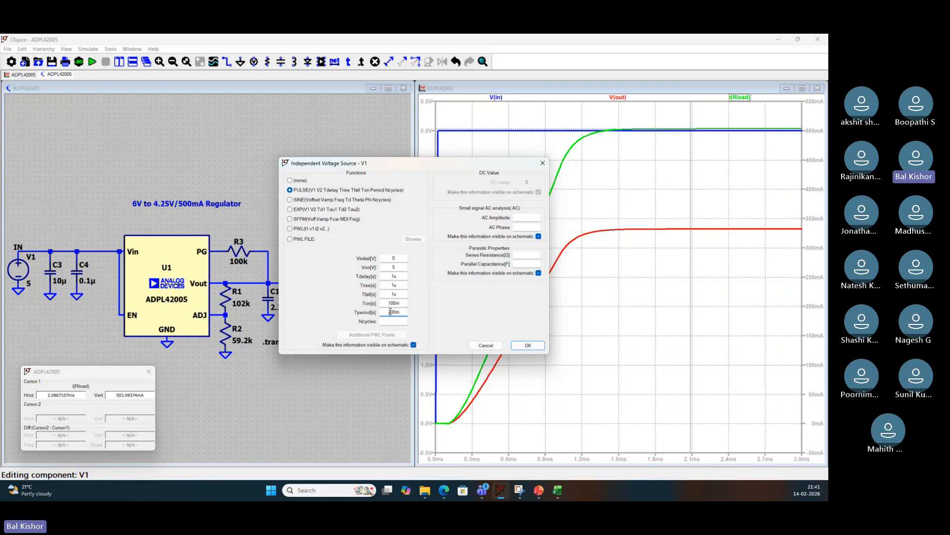
{"action": "key", "text": "BackSpace"}
{"action": "type", "text": "3"}
{"action": "left_click", "coordinate": [527, 347]}
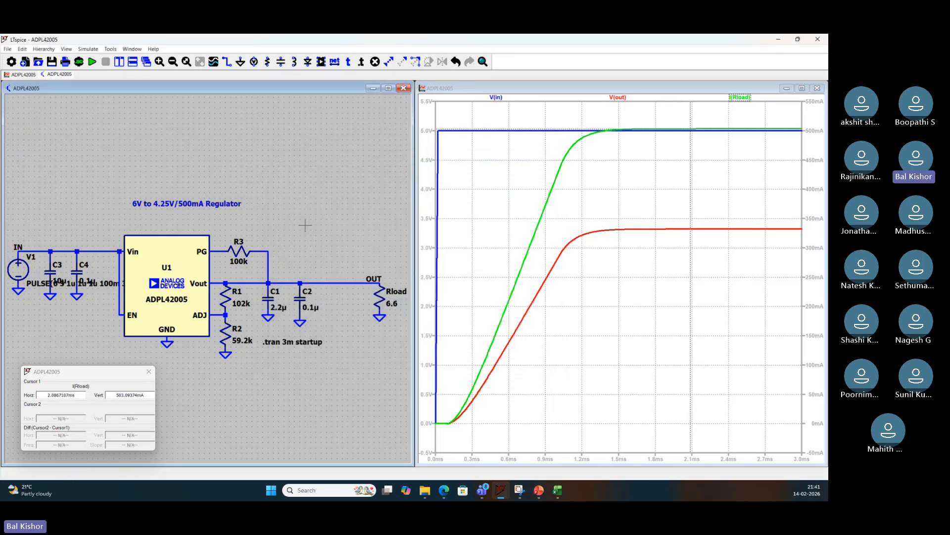
Set the transient analysis stop time to 900m and run the simulation
{"action": "left_click", "coordinate": [81, 62]}
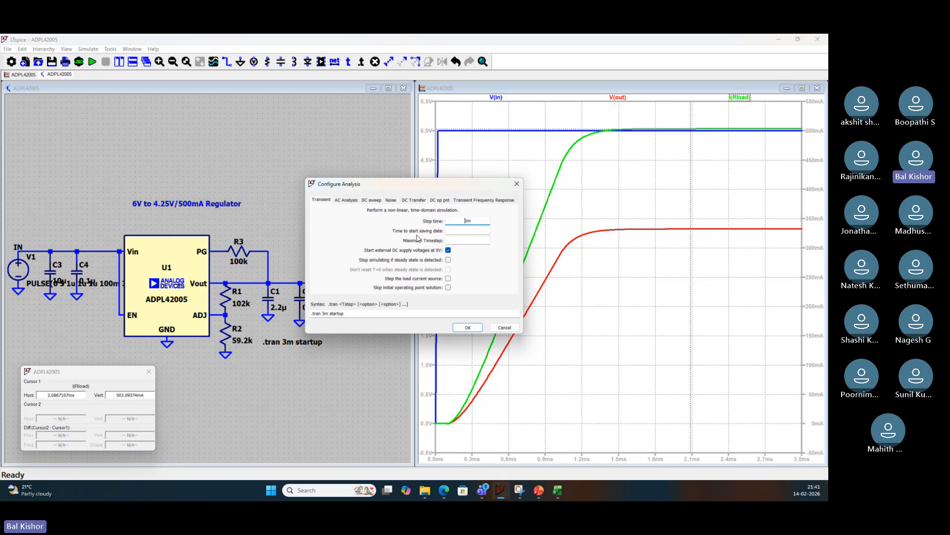
{"action": "double_click", "coordinate": [470, 221]}
{"action": "type", "text": "900m"}
{"action": "left_click", "coordinate": [467, 328]}
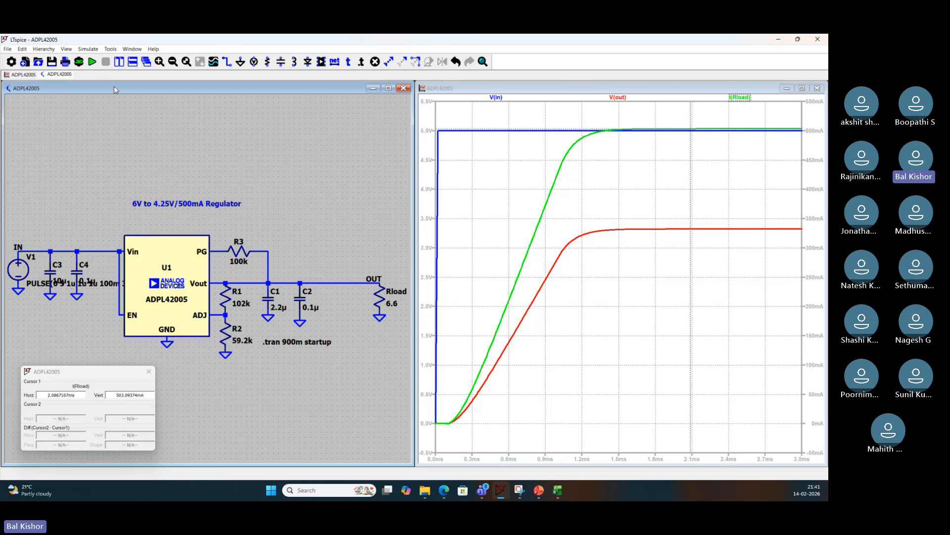
{"action": "left_click", "coordinate": [93, 62]}
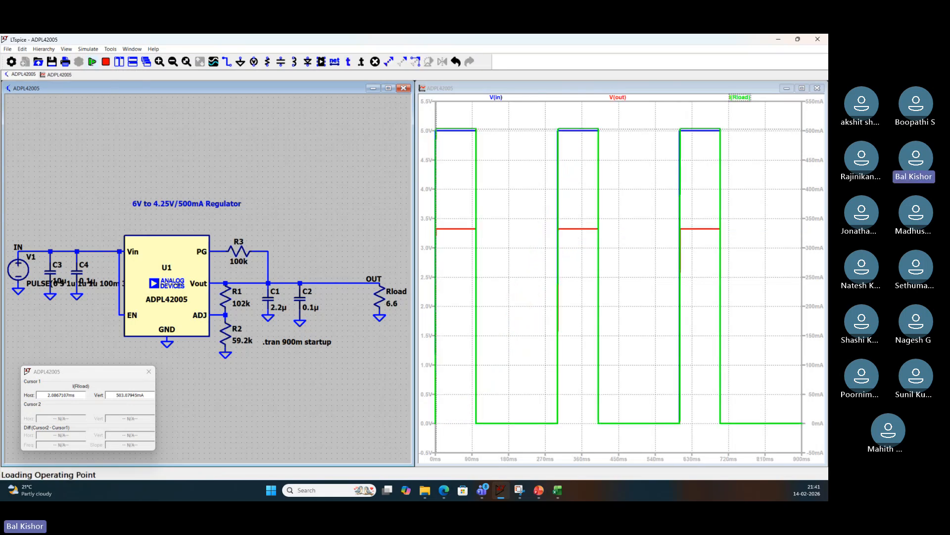
Replot V(in) and V(out), and examine their falling edge near 100 ms before restoring the full waveform view
{"action": "left_click", "coordinate": [67, 250]}
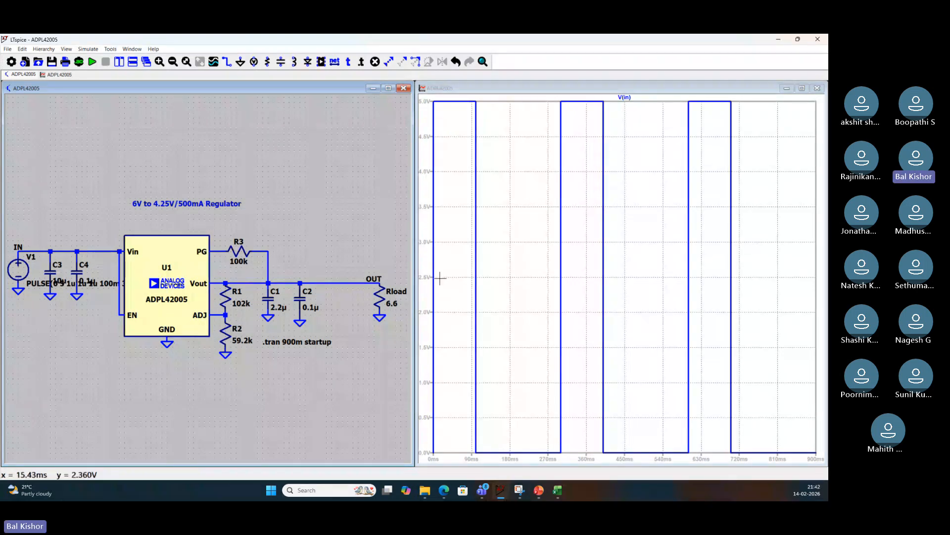
{"action": "left_click", "coordinate": [319, 282]}
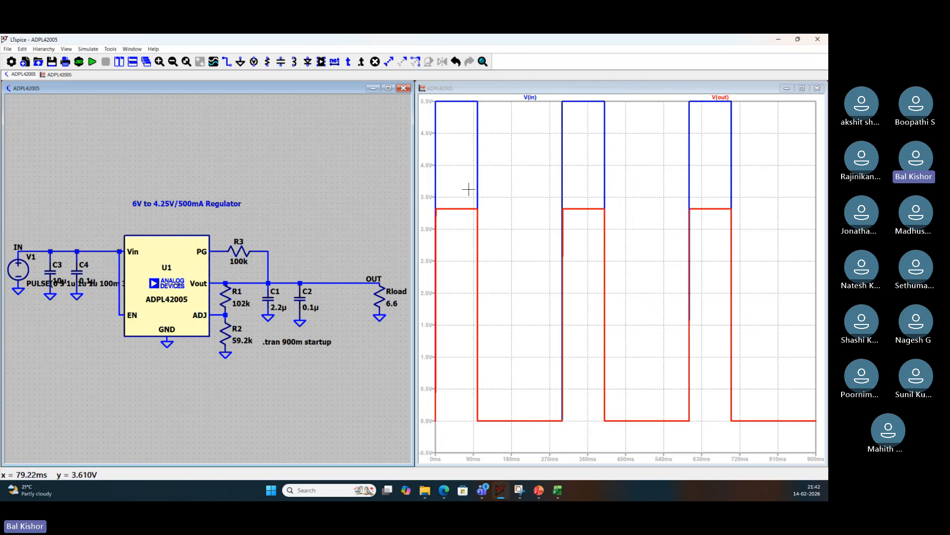
{"action": "left_click_drag", "start_coordinate": [469, 190], "coordinate": [610, 296]}
{"action": "left_click_drag", "start_coordinate": [559, 189], "coordinate": [624, 267]}
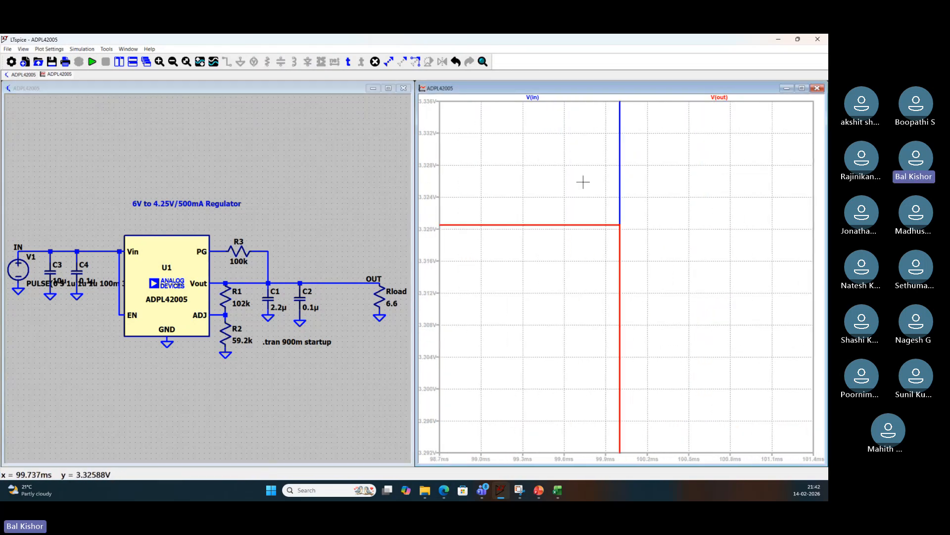
{"action": "left_click_drag", "start_coordinate": [576, 184], "coordinate": [662, 293]}
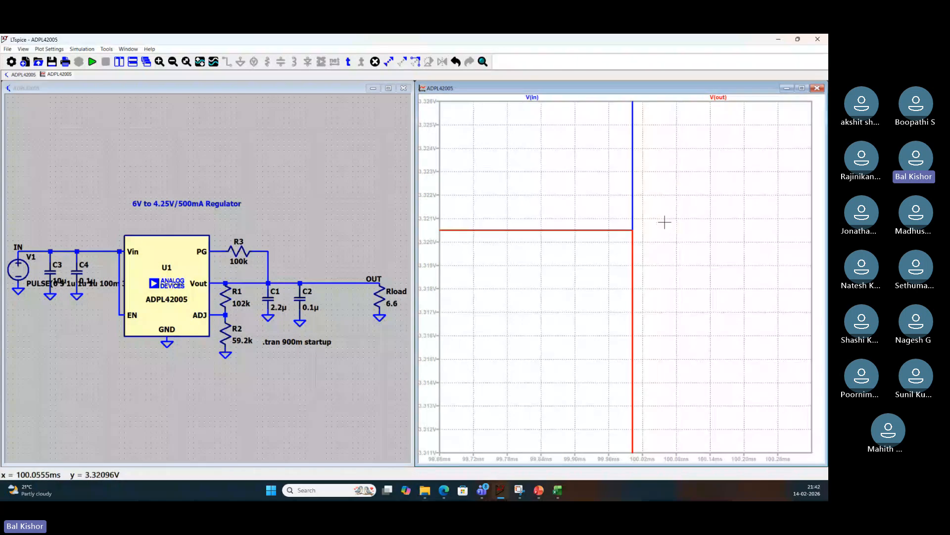
{"action": "left_click_drag", "start_coordinate": [604, 215], "coordinate": [656, 267]}
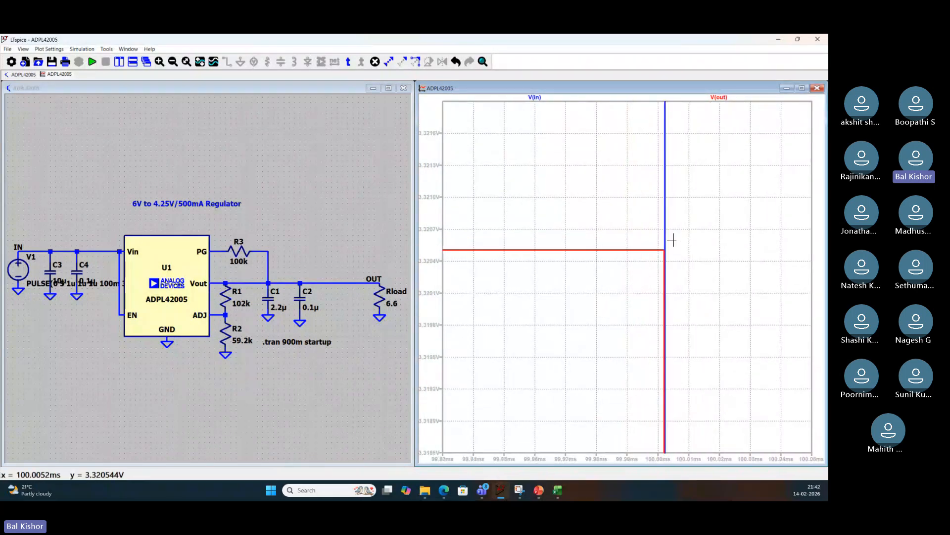
{"action": "right_click", "coordinate": [601, 201]}
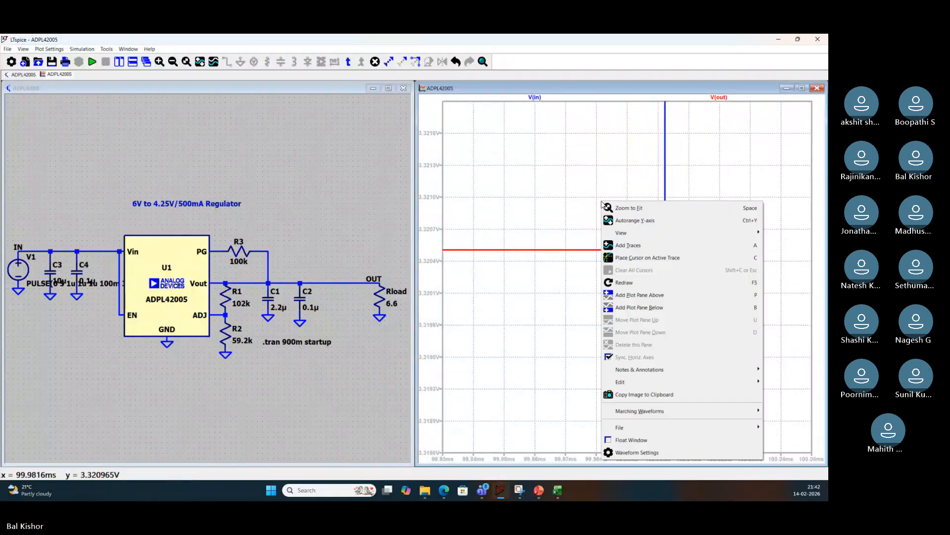
{"action": "left_click", "coordinate": [642, 212]}
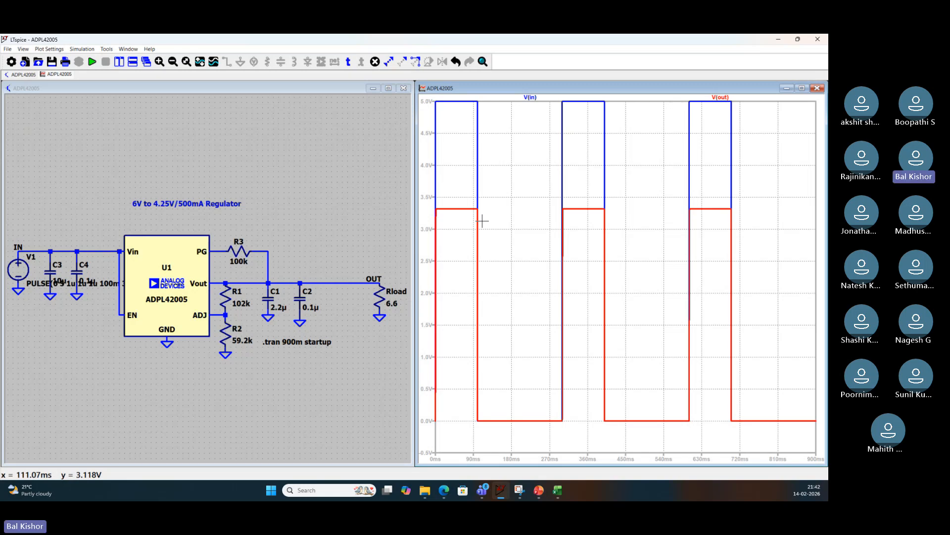
Add the Rload current trace to the plot and briefly check the Excel design sheet
{"action": "left_click", "coordinate": [380, 297]}
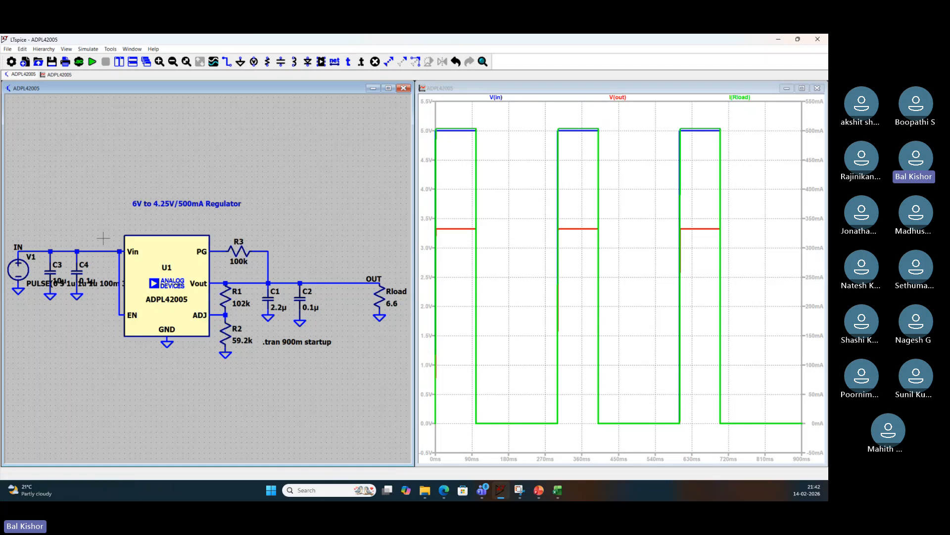
{"action": "left_click", "coordinate": [559, 492]}
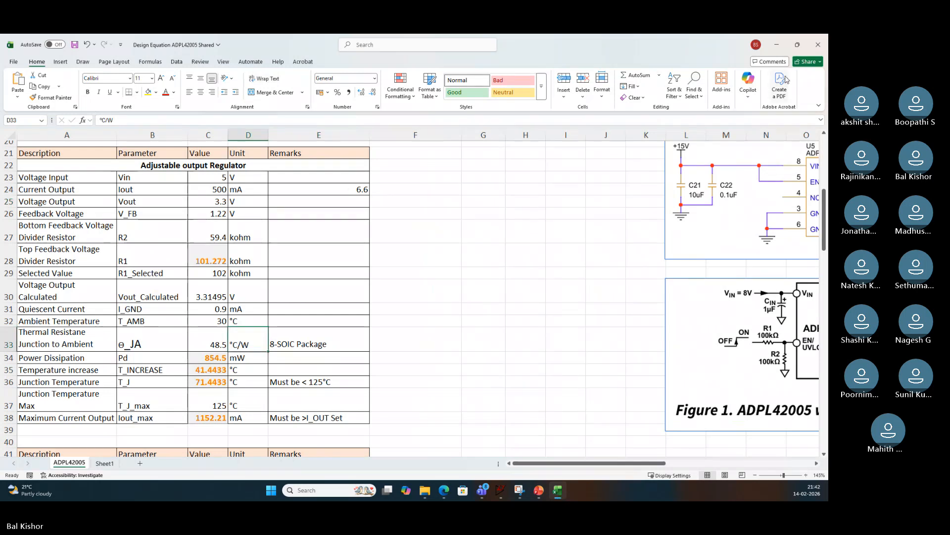
{"action": "left_click", "coordinate": [777, 46]}
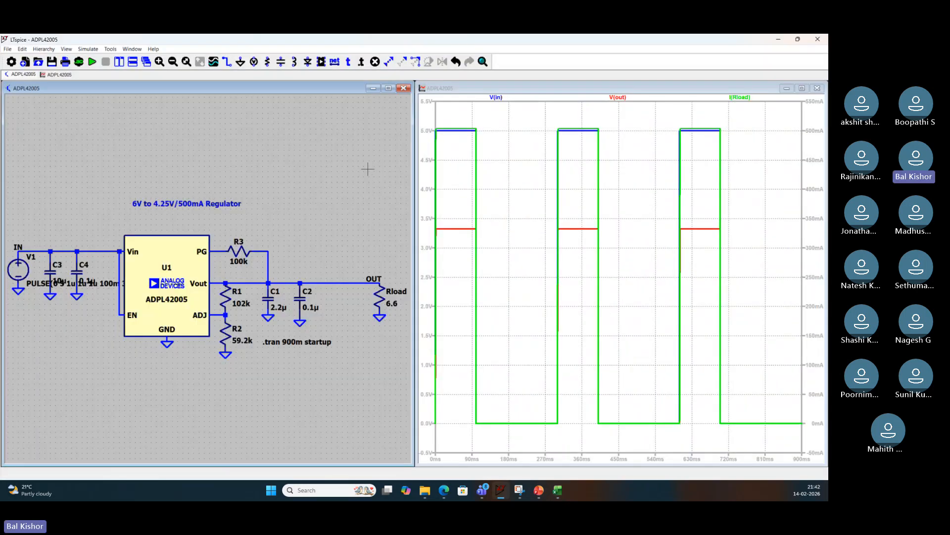
Switch to the LTspice training PDF in Edge and review the transistor characteristics and transistor-as-switch slides
{"action": "mouse_move", "coordinate": [444, 490]}
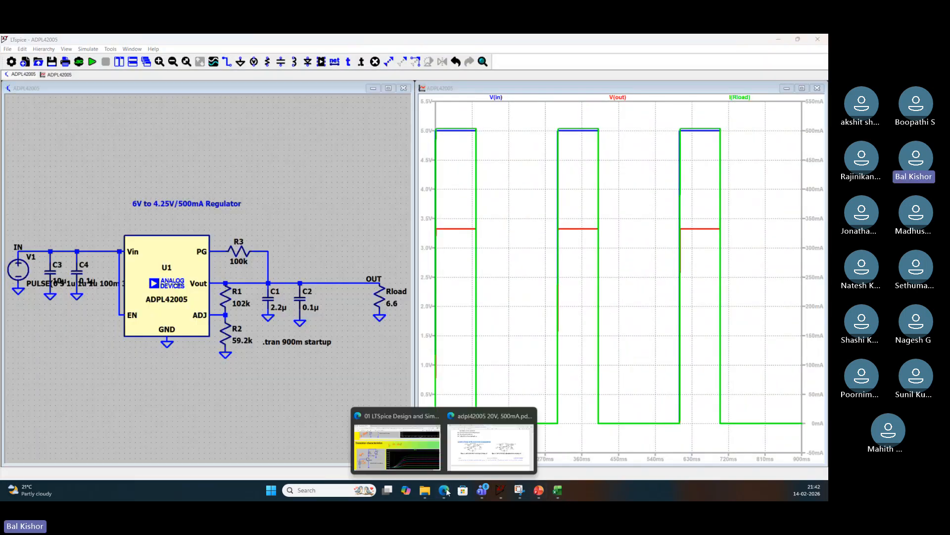
{"action": "left_click", "coordinate": [400, 451]}
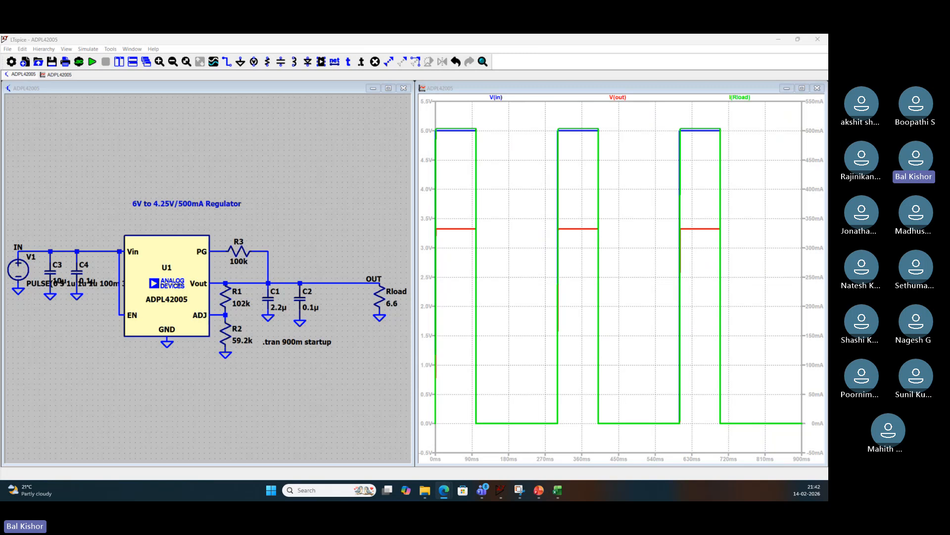
{"action": "left_click_drag", "start_coordinate": [0, 127], "coordinate": [569, 129]}
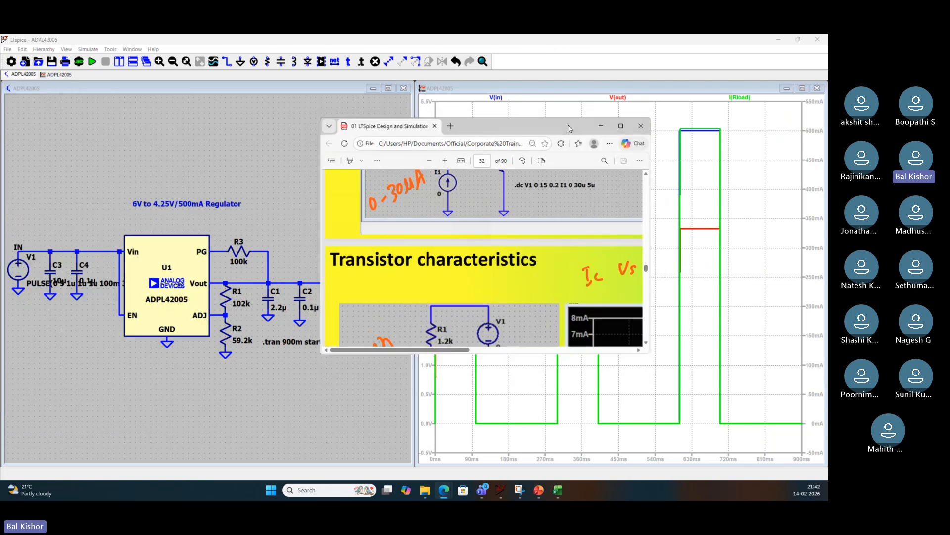
{"action": "double_click", "coordinate": [569, 128]}
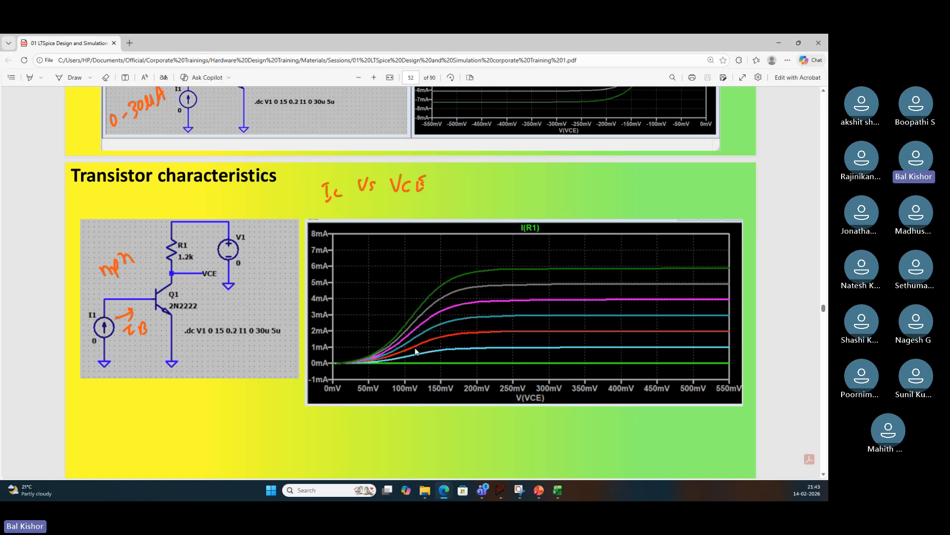
{"action": "scroll", "coordinate": [384, 320], "scroll_direction": "down", "scroll_amount": 3}
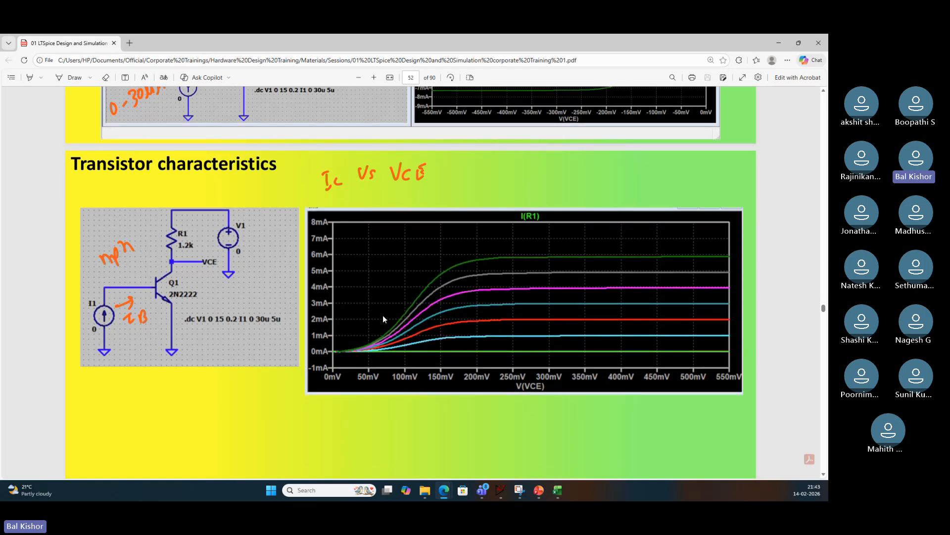
{"action": "scroll", "coordinate": [383, 318], "scroll_direction": "down", "scroll_amount": 20}
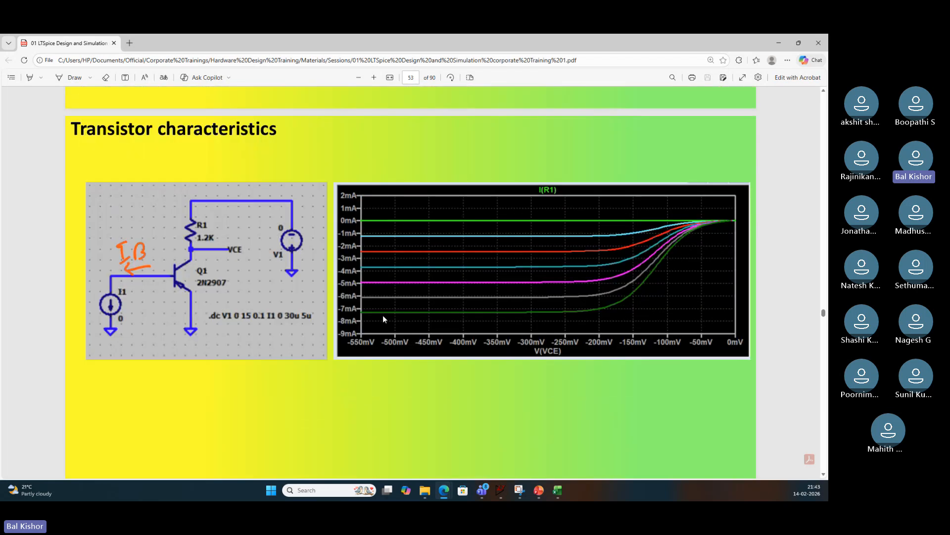
{"action": "scroll", "coordinate": [383, 318], "scroll_direction": "down", "scroll_amount": 3}
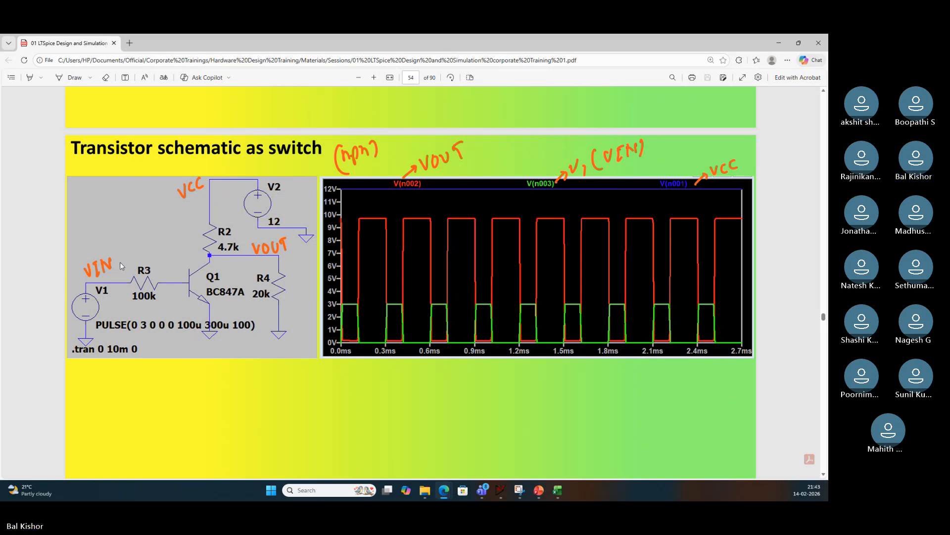
Switch to Snipping Tool and capture the NPN transistor switch schematic from the PDF slide
{"action": "left_click", "coordinate": [519, 490]}
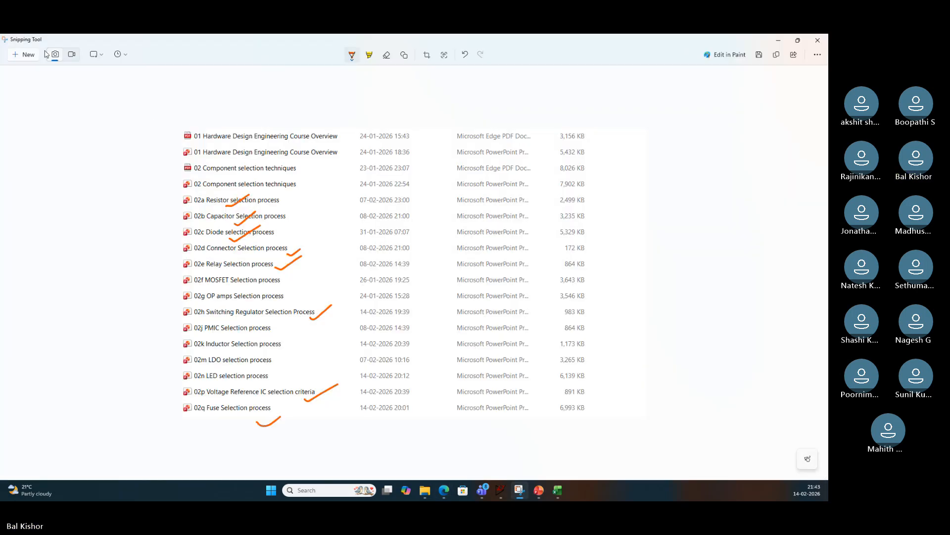
{"action": "left_click", "coordinate": [26, 55]}
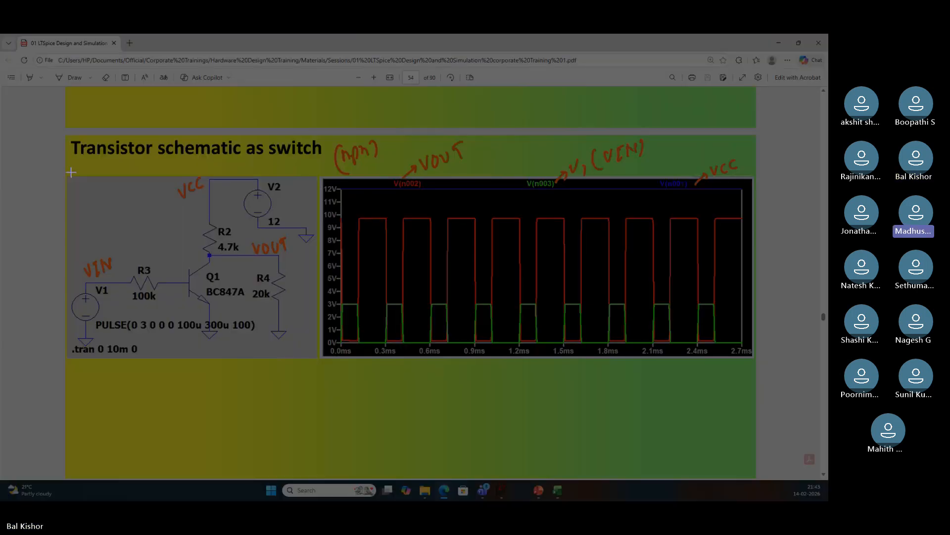
{"action": "left_click_drag", "start_coordinate": [71, 172], "coordinate": [320, 357]}
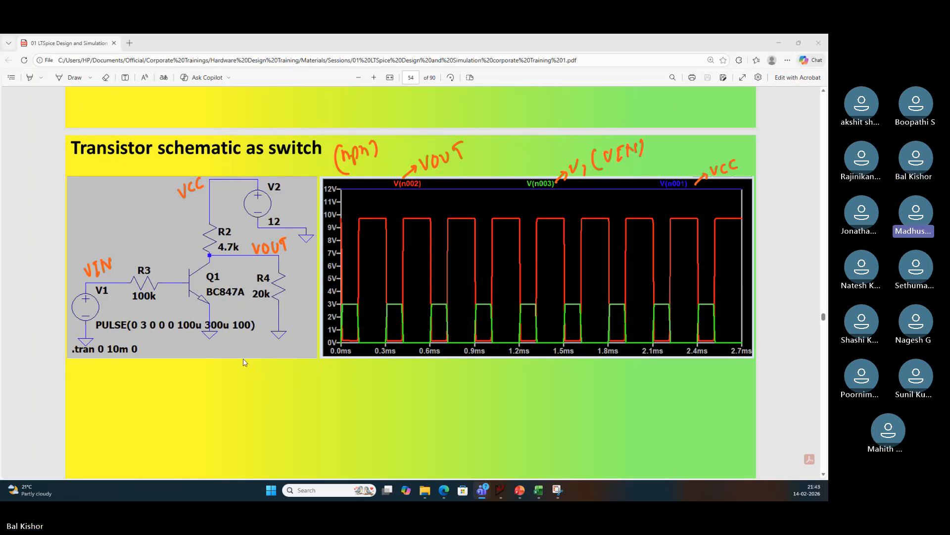
{"action": "left_click", "coordinate": [241, 385]}
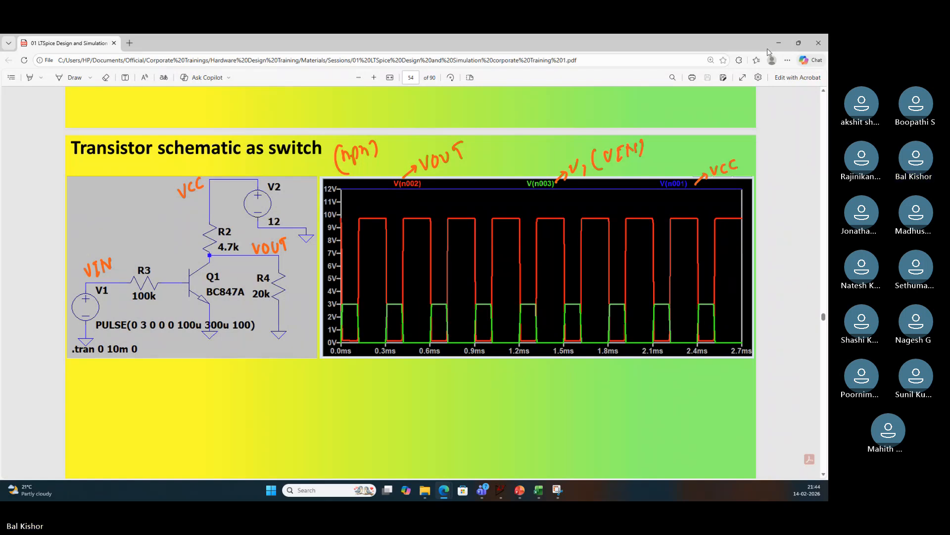
Return to LTspice and save the regulator schematic under the new name ADPL42005_3V3_500mA
{"action": "left_click", "coordinate": [782, 45]}
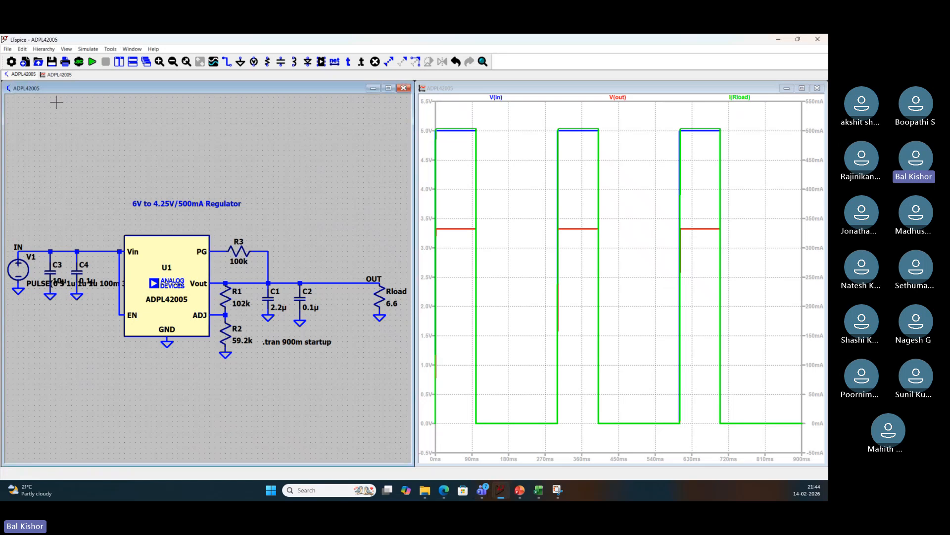
{"action": "left_click", "coordinate": [7, 49]}
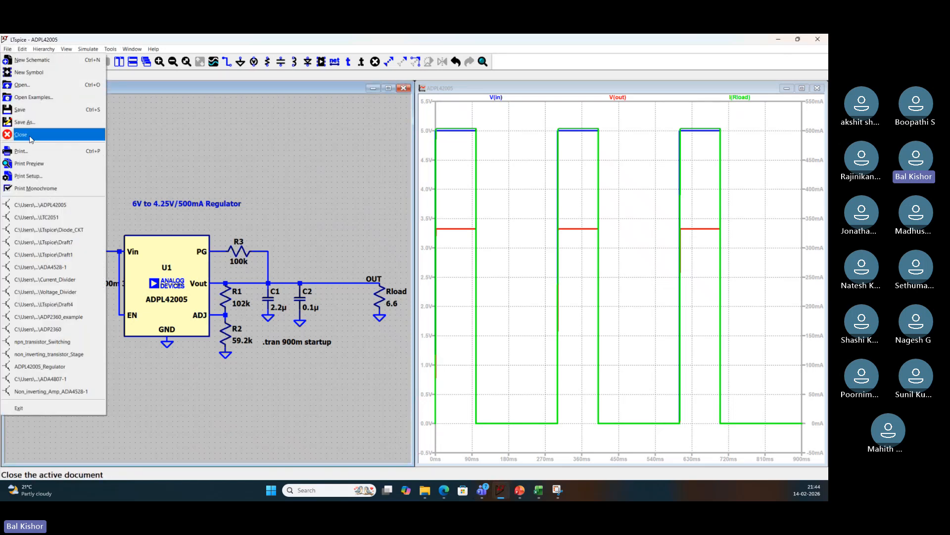
{"action": "left_click", "coordinate": [50, 122]}
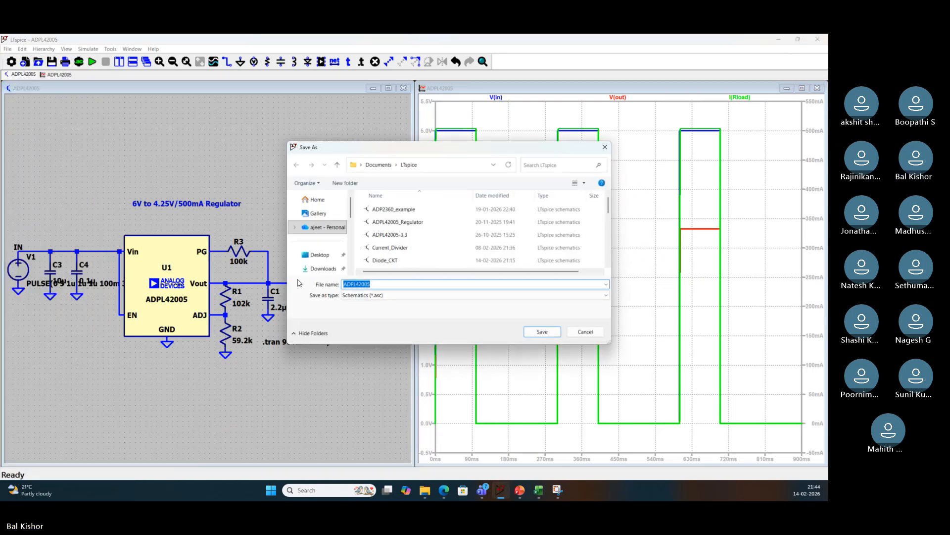
{"action": "type", "text": "_"}
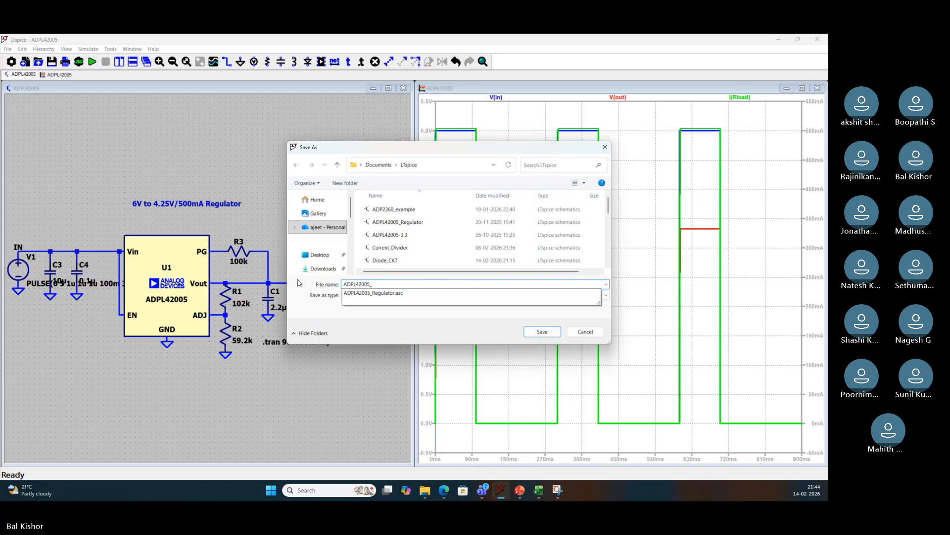
{"action": "type", "text": "3V3"}
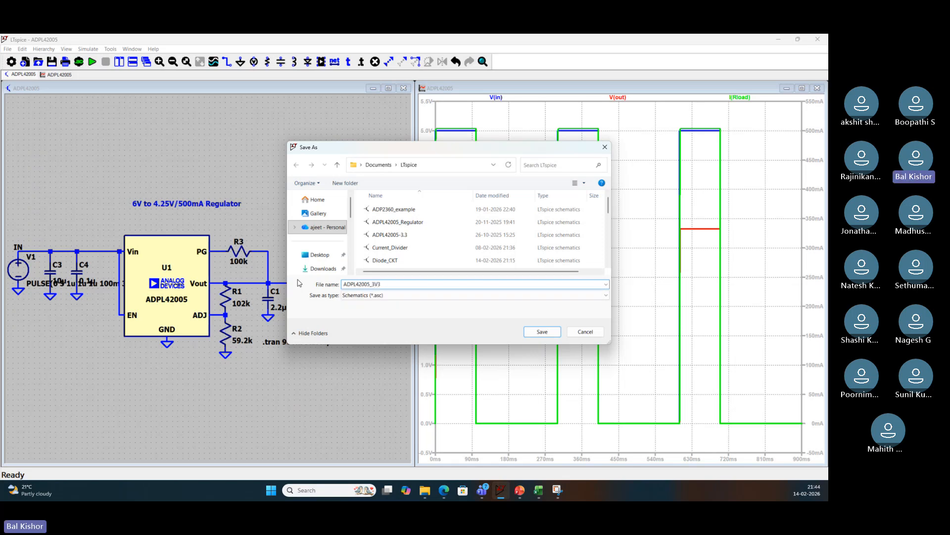
{"action": "type", "text": "V"}
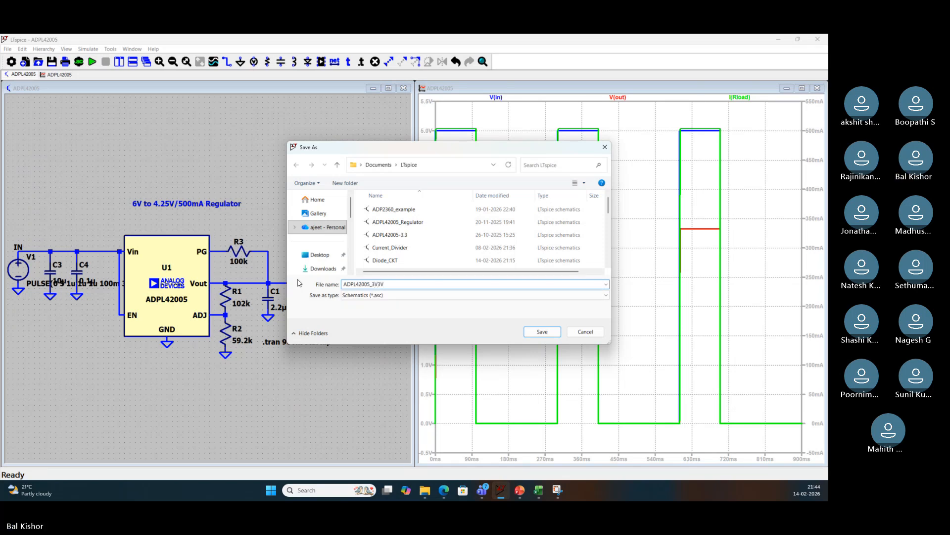
{"action": "key", "text": "BackSpace"}
{"action": "type", "text": "_"}
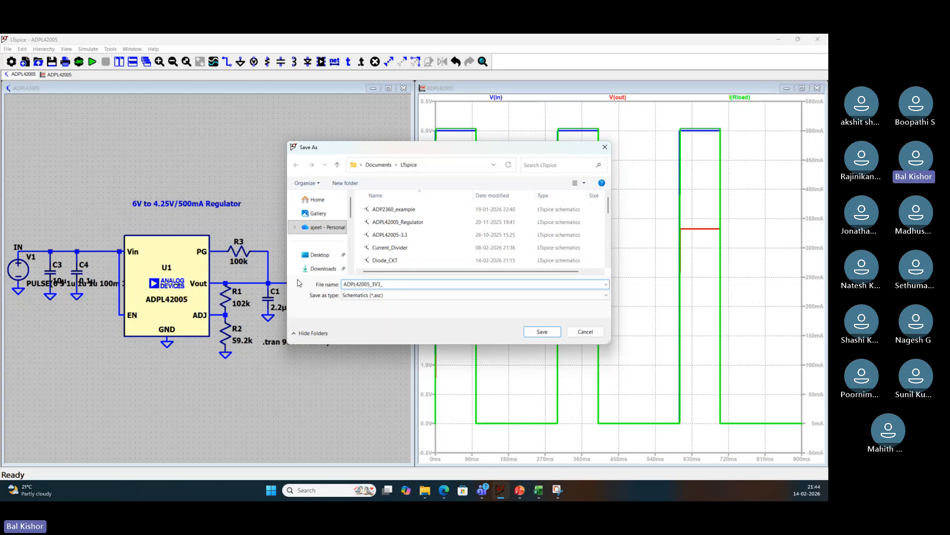
{"action": "type", "text": "500mA"}
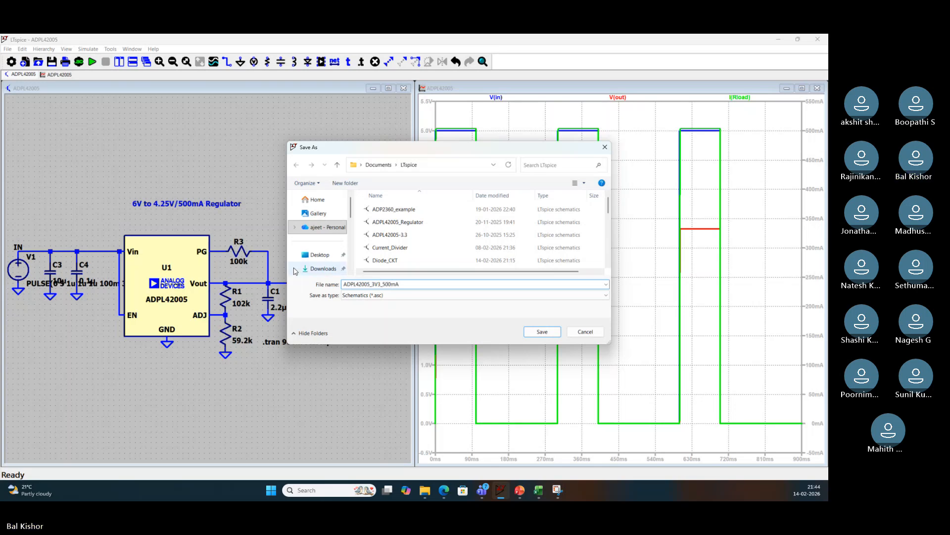
{"action": "key", "text": "Tab"}
{"action": "left_click", "coordinate": [529, 329]}
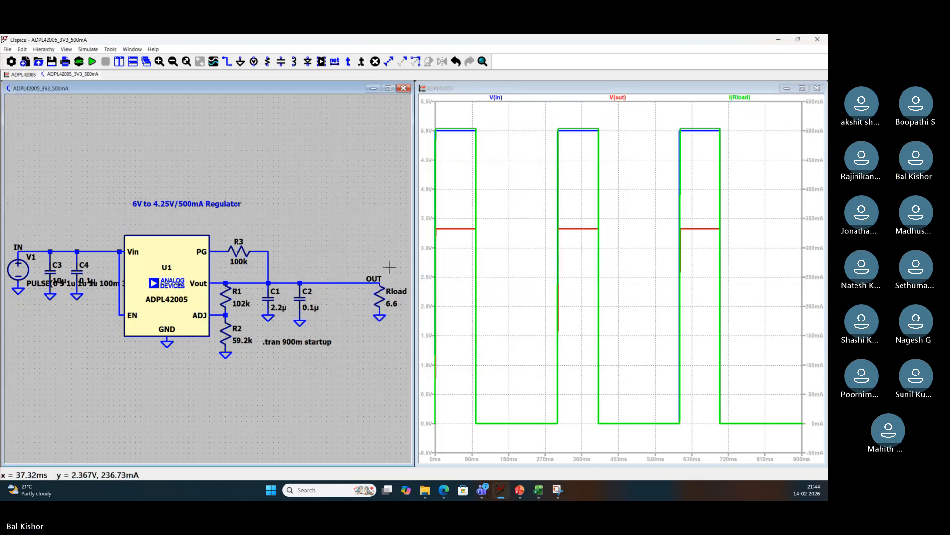
Change the schematic's title comment to "5V to 3.3V/500mA Regulator"
{"action": "right_click", "coordinate": [158, 210]}
{"action": "left_click", "coordinate": [315, 264]}
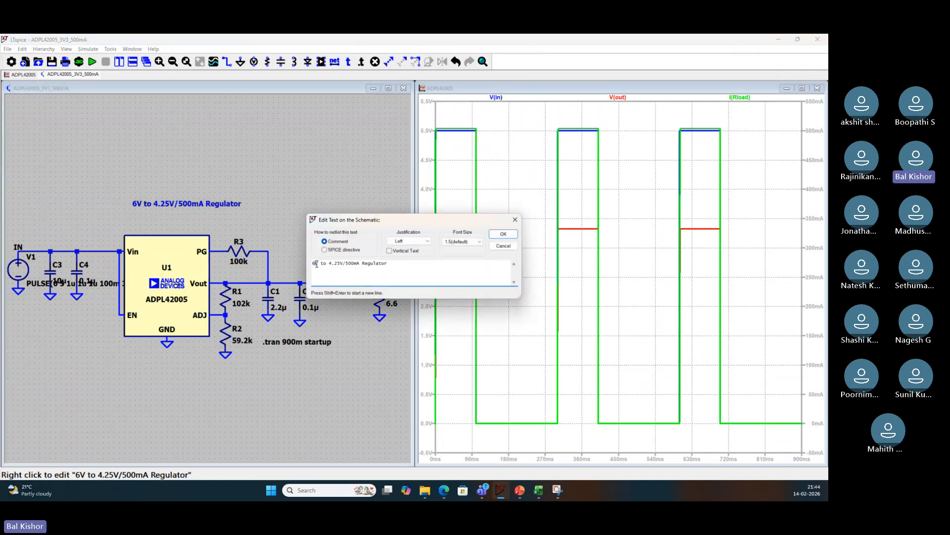
{"action": "key", "text": "BackSpace"}
{"action": "type", "text": "5"}
{"action": "key", "text": "shift+Right"}
{"action": "key", "text": "shift+Right"}
{"action": "key", "text": "shift+Right"}
{"action": "key", "text": "shift+Right"}
{"action": "type", "text": "3.3"}
{"action": "key", "text": "Return"}
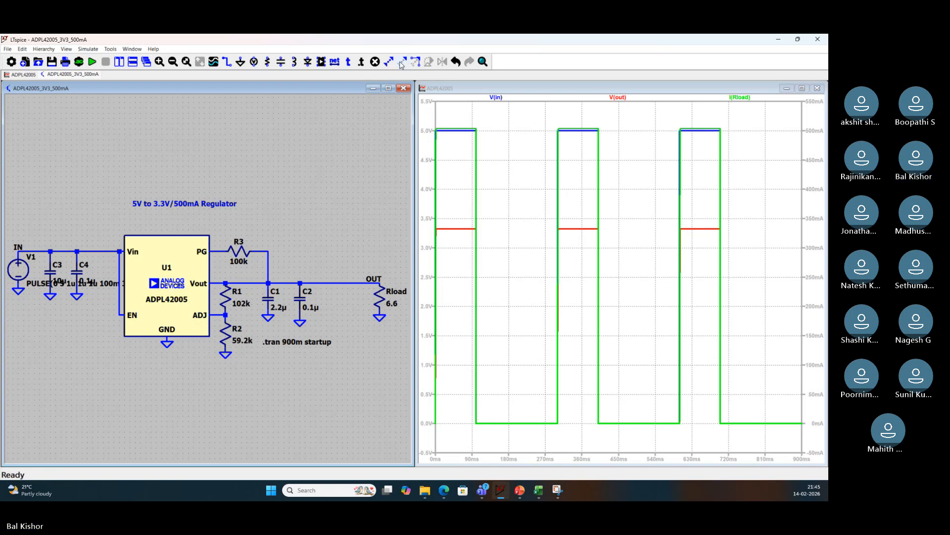
Move V1's PULSE value text and the .tran directive to the empty area below the input capacitors, one under the other
{"action": "left_click", "coordinate": [108, 286]}
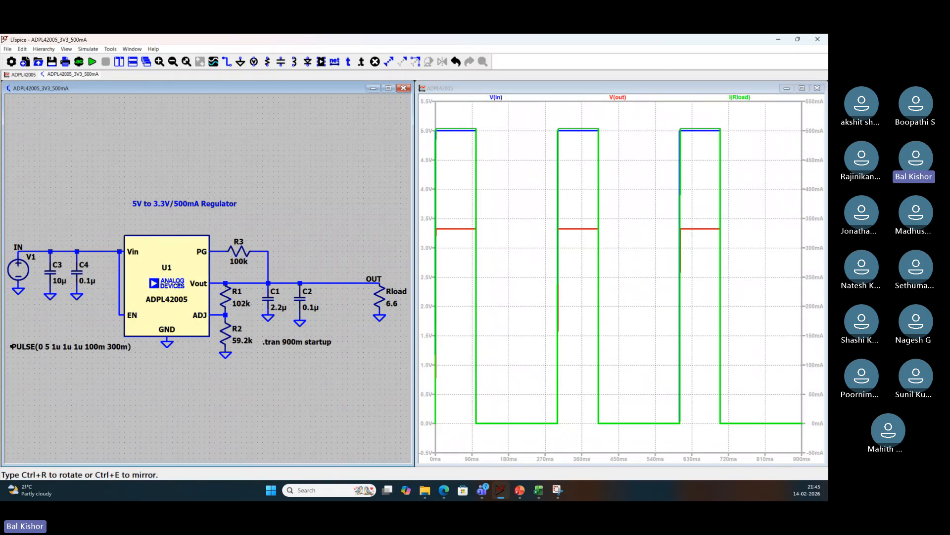
{"action": "left_click", "coordinate": [95, 351]}
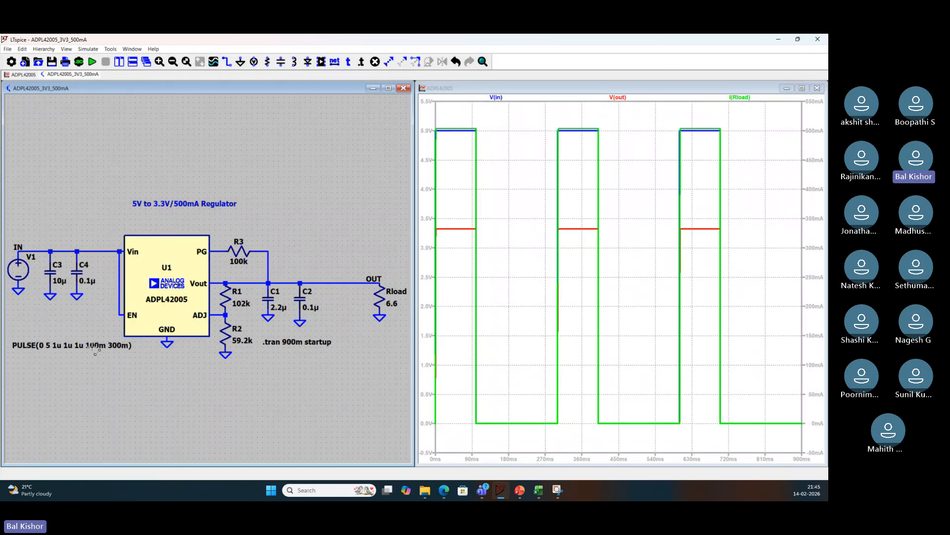
{"action": "left_click", "coordinate": [292, 342]}
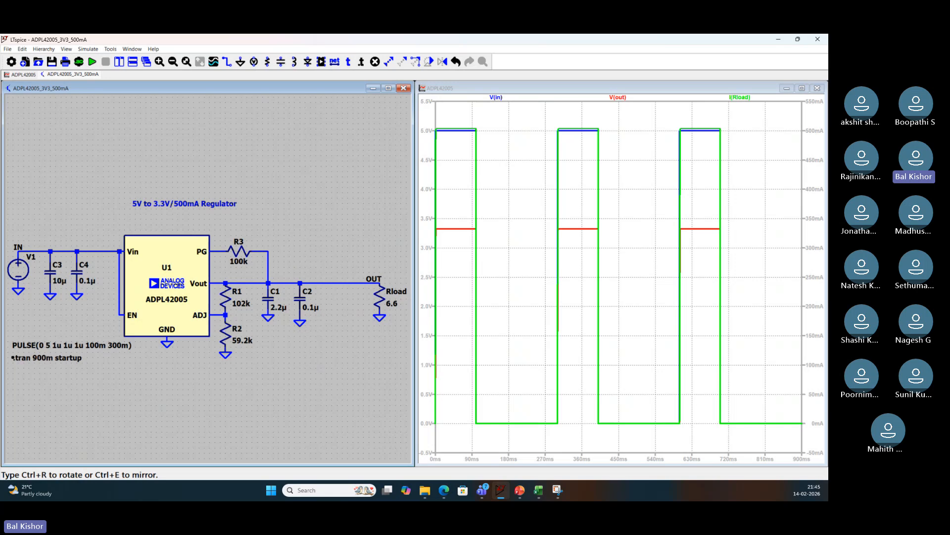
{"action": "left_click", "coordinate": [12, 357]}
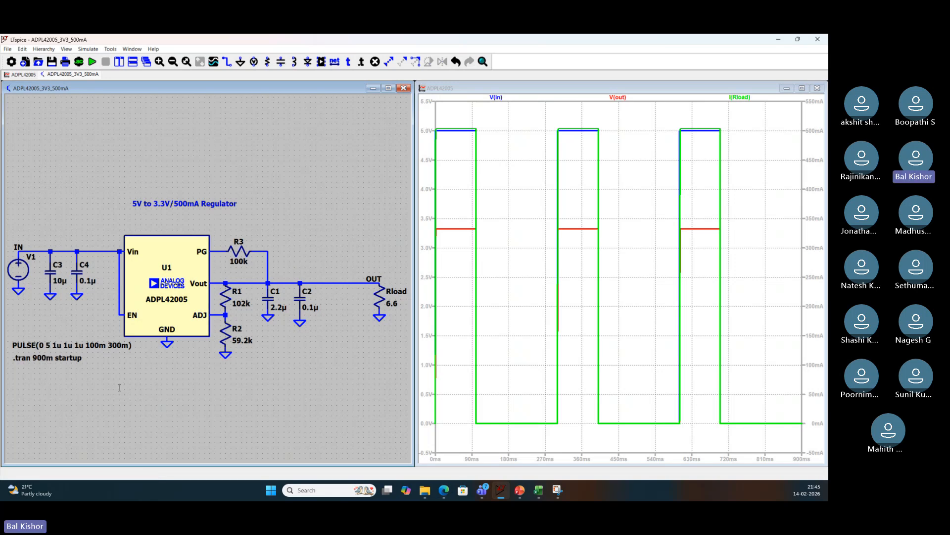
{"action": "left_click_drag", "start_coordinate": [127, 386], "coordinate": [132, 361]}
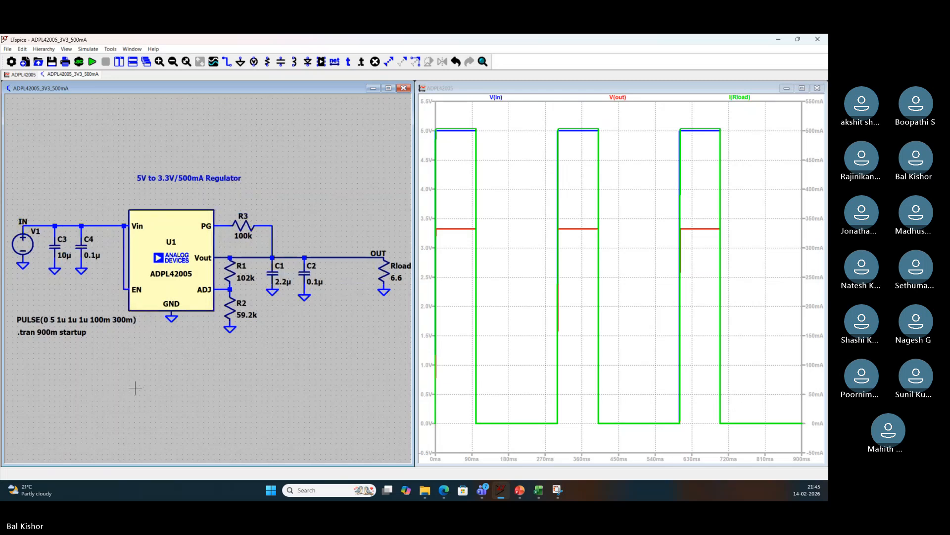
{"action": "key", "text": "space"}
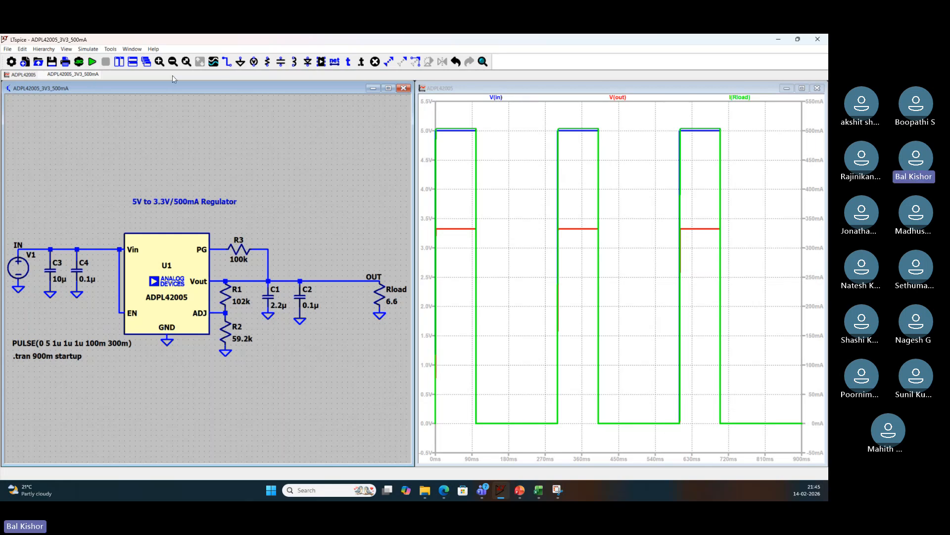
Close the regulator schematic with its waveform plot, and place an NPN transistor in a new blank schematic
{"action": "left_click", "coordinate": [403, 88]}
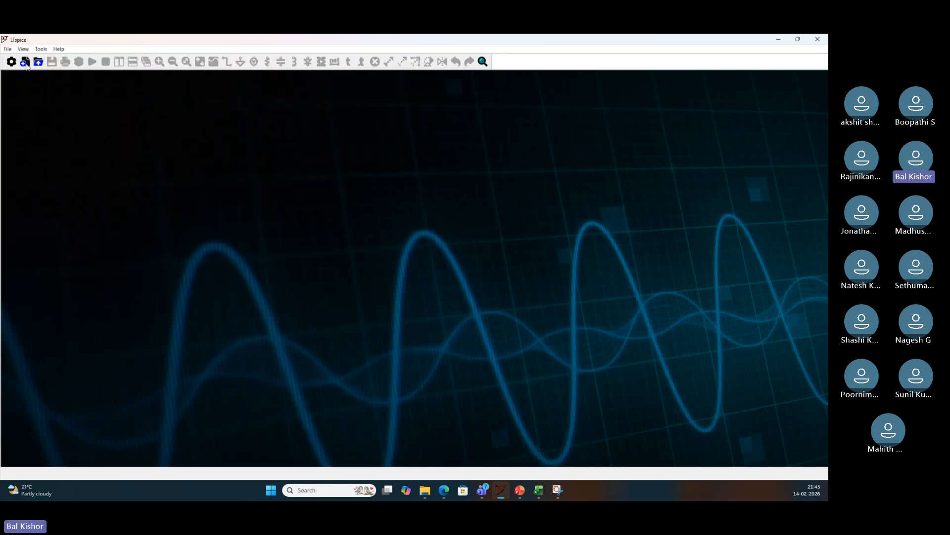
{"action": "left_click", "coordinate": [25, 62]}
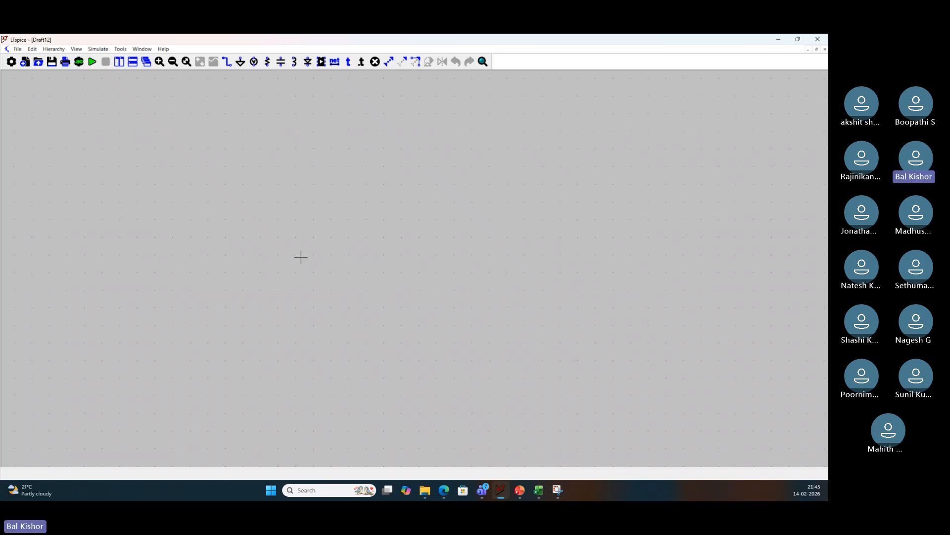
{"action": "key", "text": "F2"}
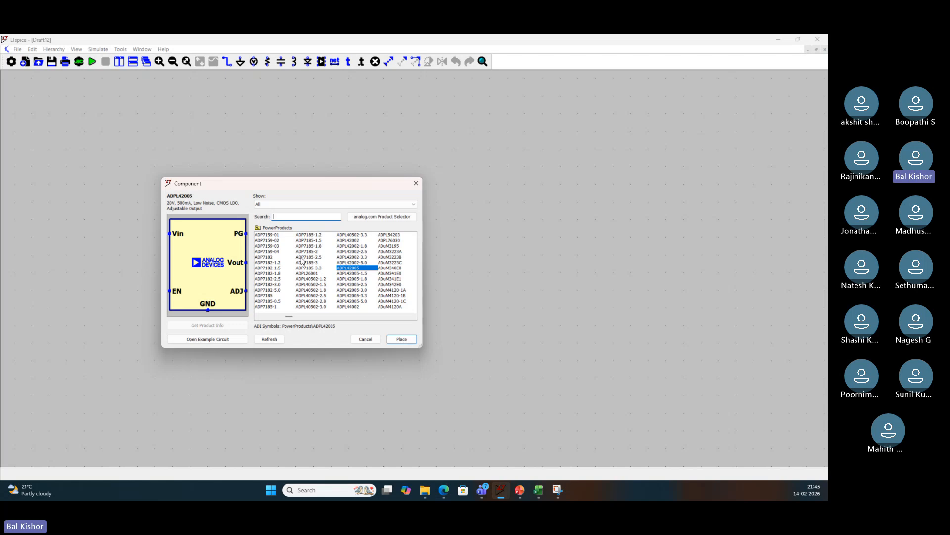
{"action": "type", "text": "npn"}
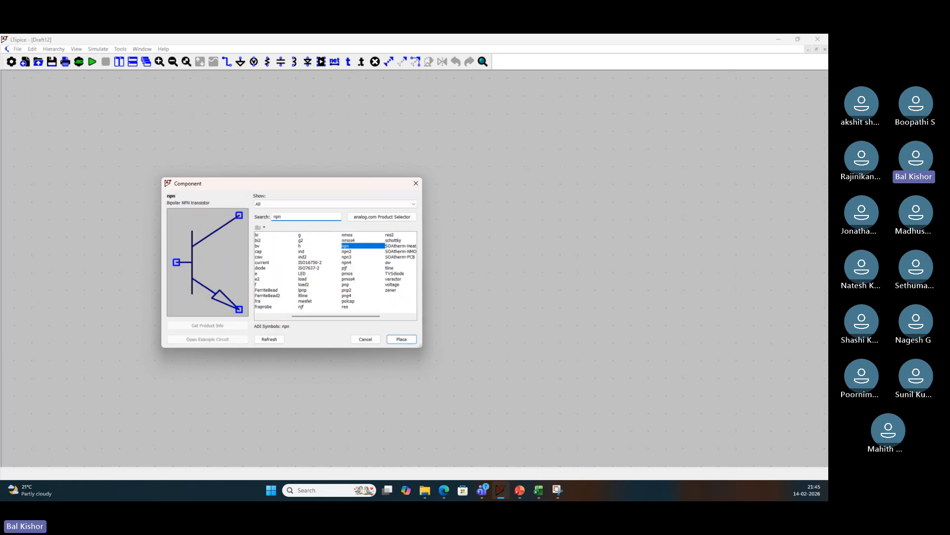
{"action": "key", "text": "Return"}
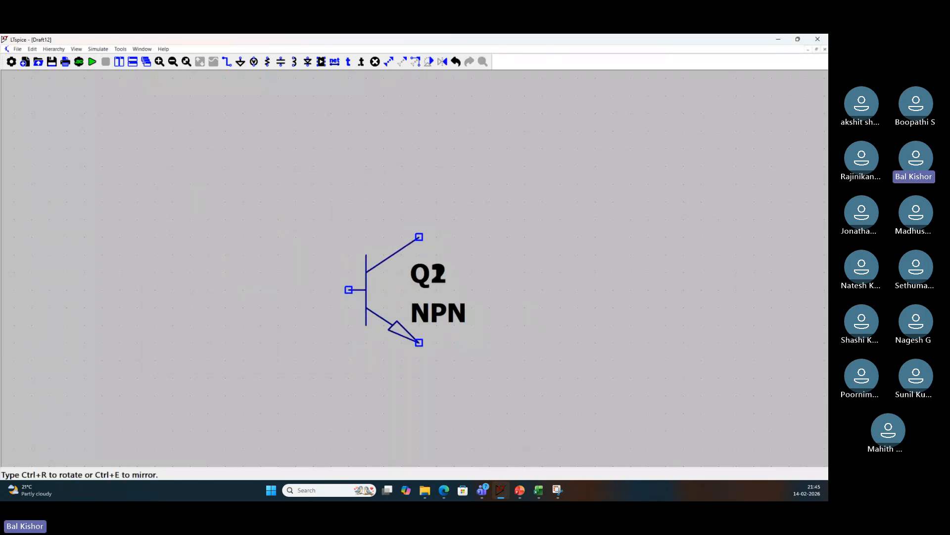
Place three resistors: one vertical above the collector, one horizontal beside the base, and one vertical on the transistor's output side
{"action": "key", "text": "r"}
{"action": "left_click", "coordinate": [418, 138]}
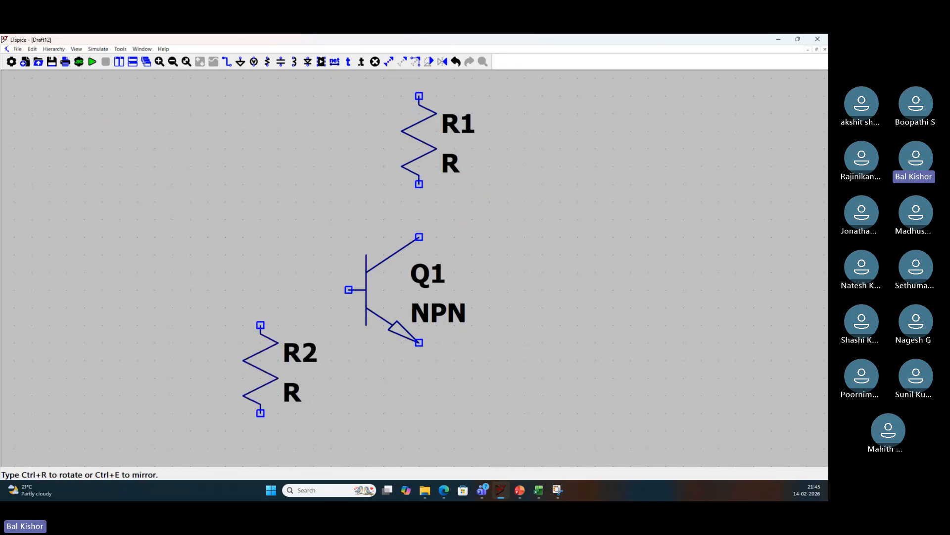
{"action": "key", "text": "ctrl+r"}
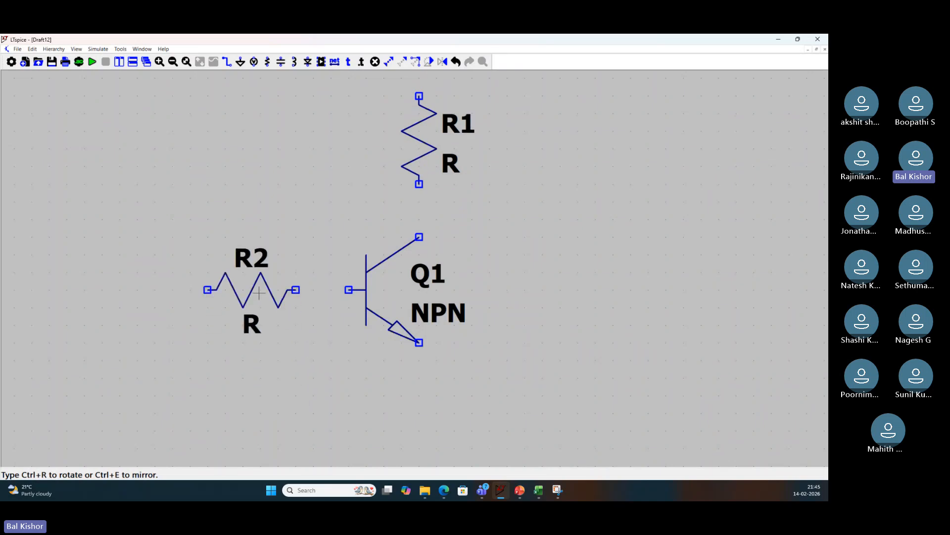
{"action": "left_click", "coordinate": [251, 290]}
{"action": "key", "text": "ctrl+r"}
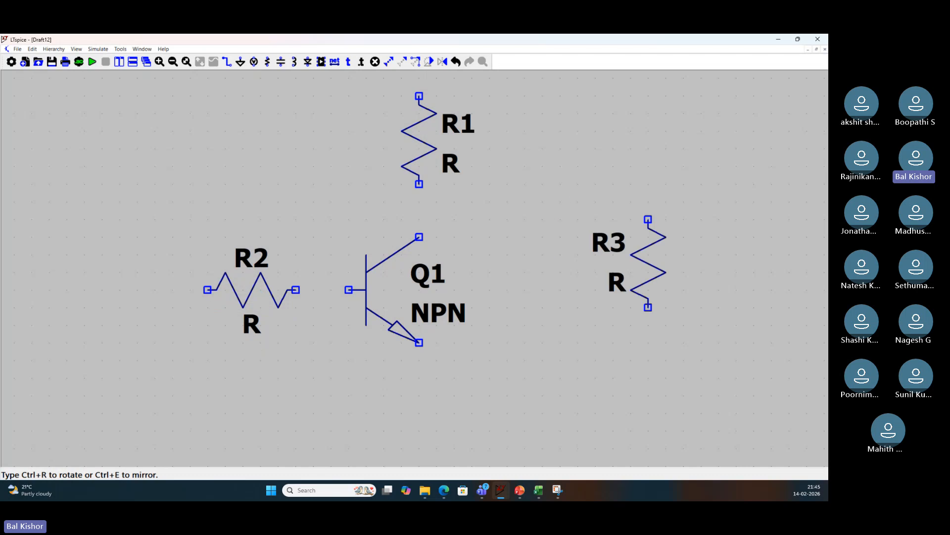
{"action": "left_click", "coordinate": [648, 281]}
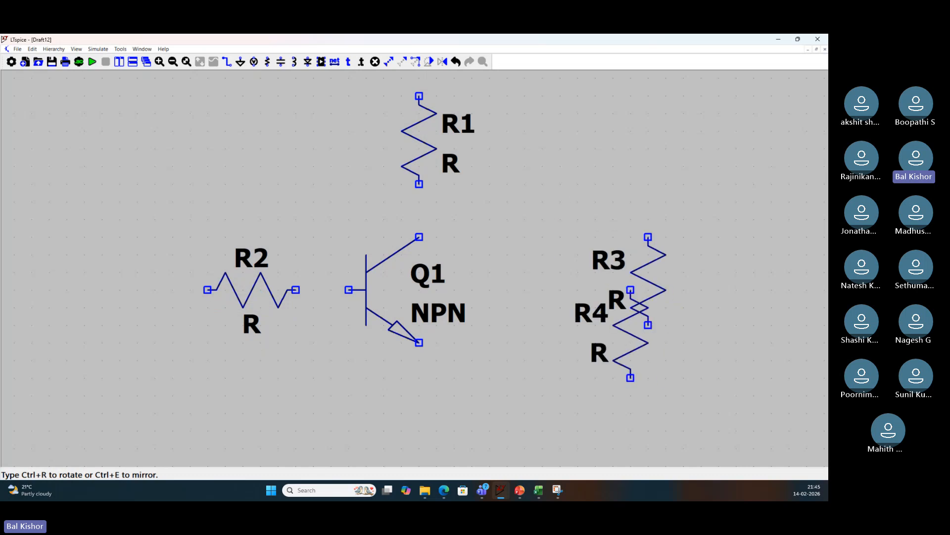
Place a voltage source V1 upright beside the collector resistor, above load resistor R3
{"action": "key", "text": "v"}
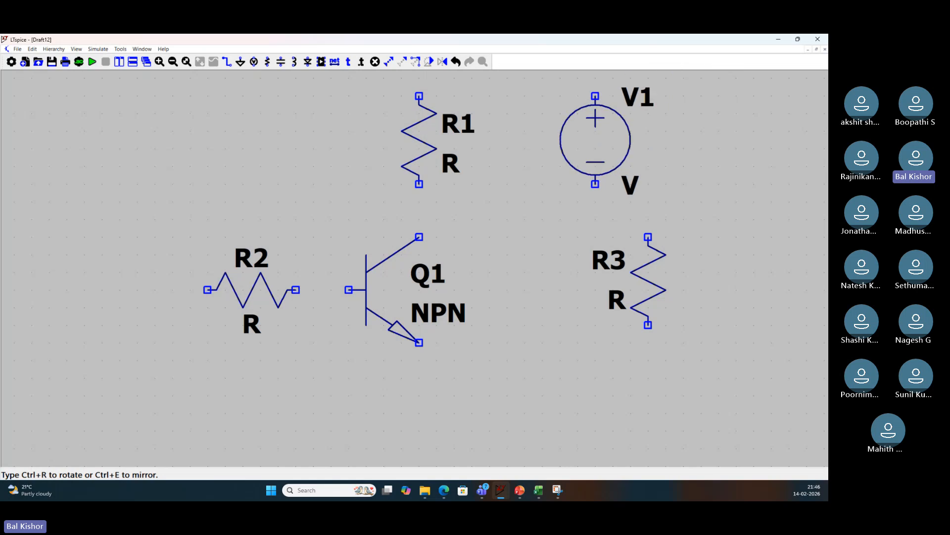
{"action": "scroll", "coordinate": [595, 136], "scroll_direction": "down", "scroll_amount": 1}
{"action": "scroll", "coordinate": [595, 138], "scroll_direction": "down", "scroll_amount": 1}
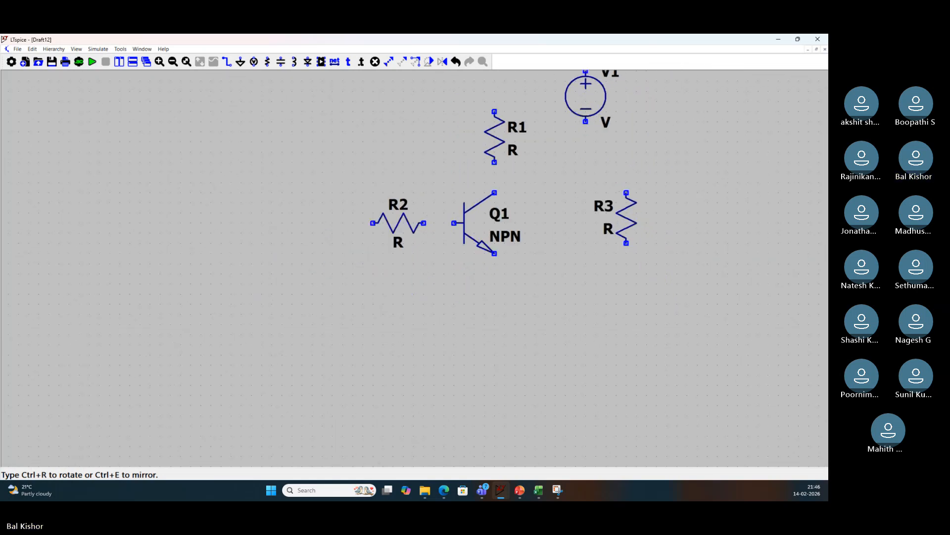
{"action": "left_click", "coordinate": [575, 96]}
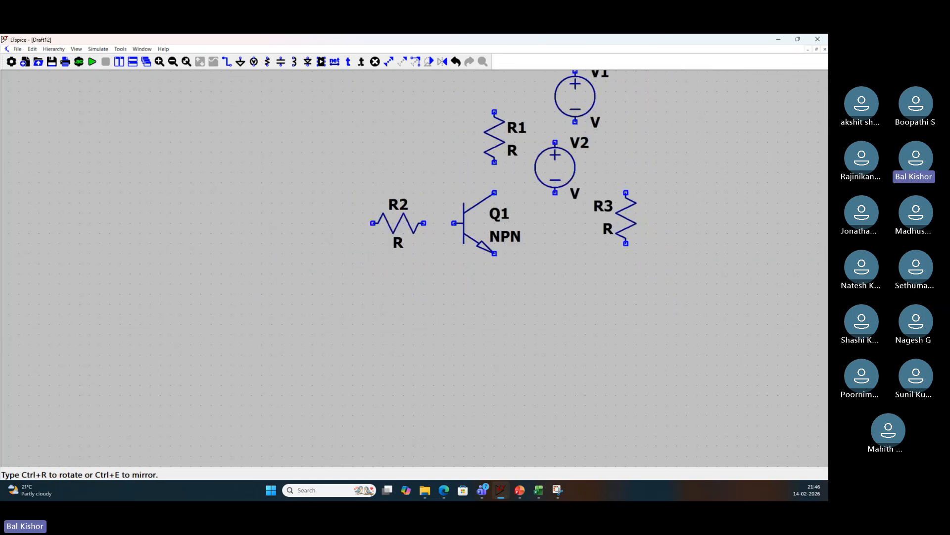
{"action": "key", "text": "F2"}
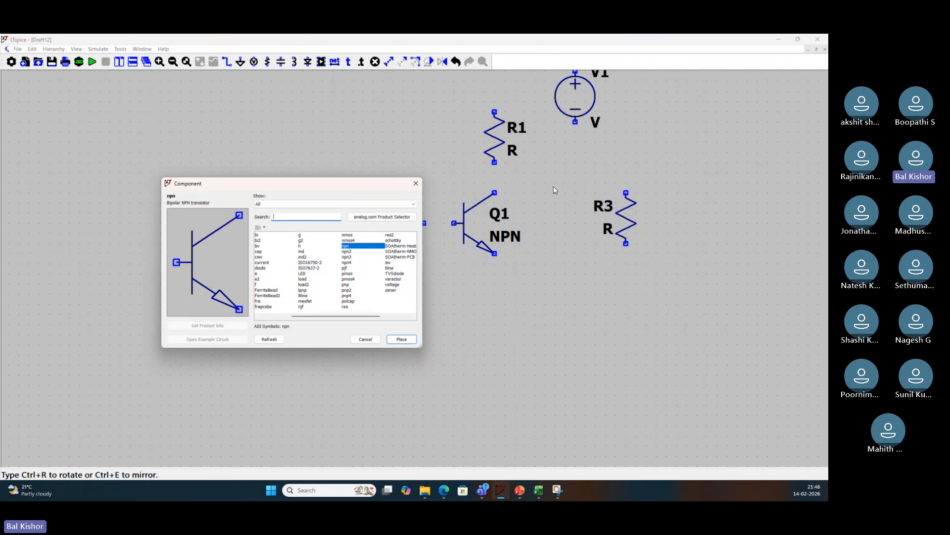
{"action": "type", "text": "curr"}
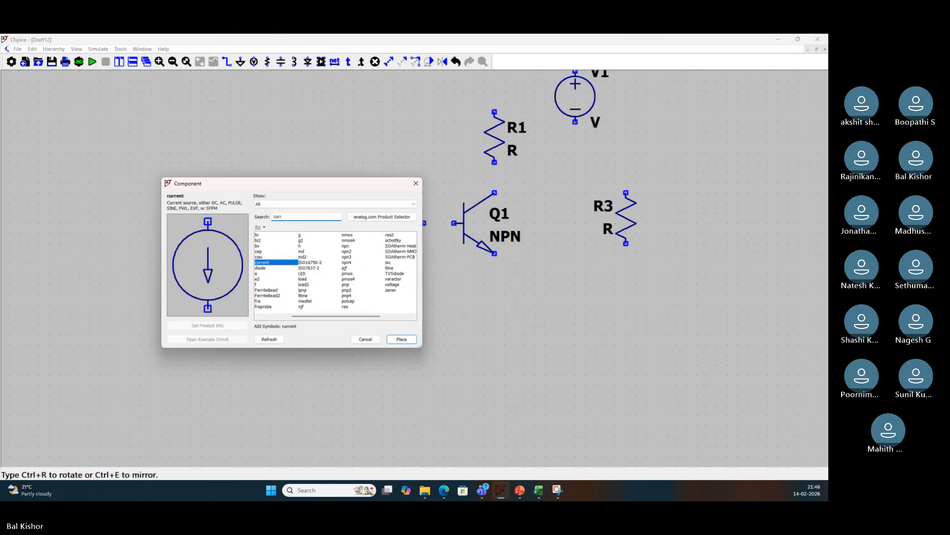
{"action": "key", "text": "Return"}
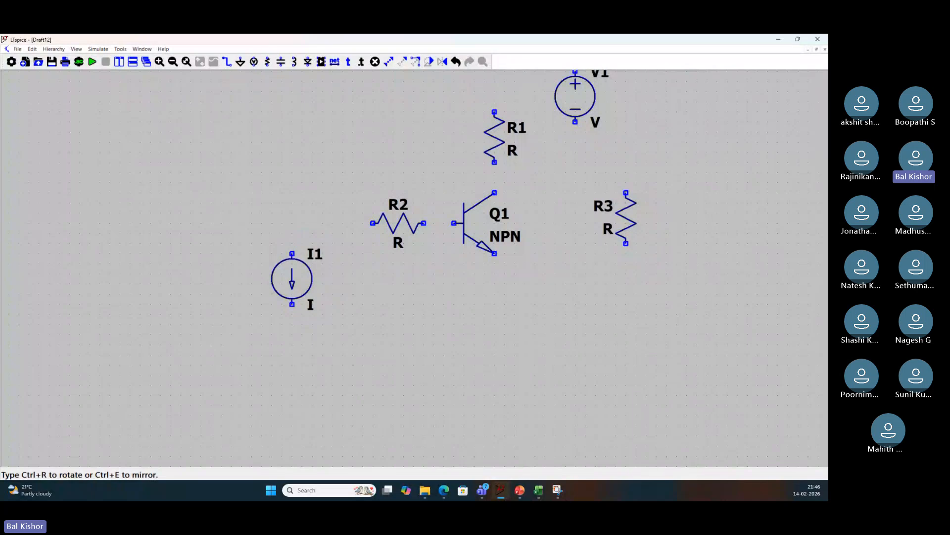
{"action": "key", "text": "Escape"}
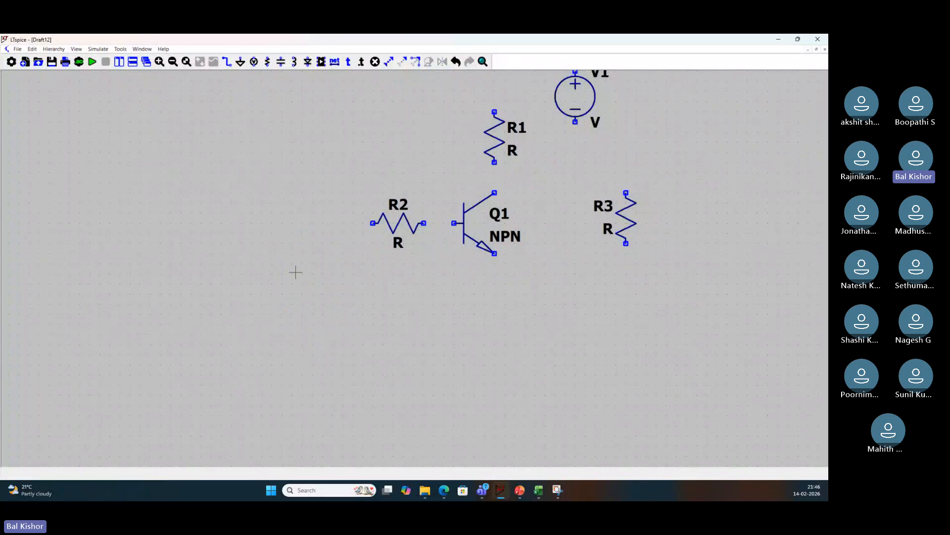
Place a second voltage source upright on the input side, below and to the left of resistor R2
{"action": "key", "text": "v"}
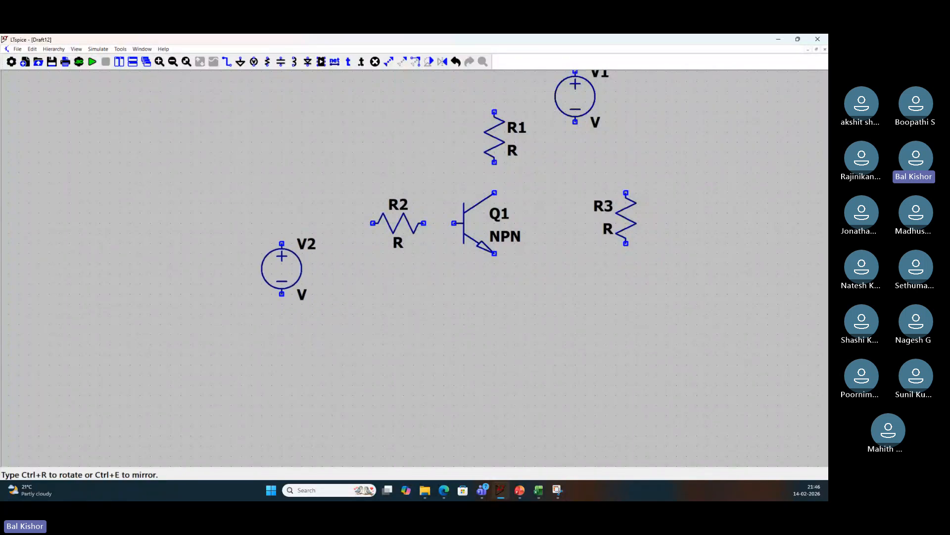
{"action": "left_click", "coordinate": [282, 268]}
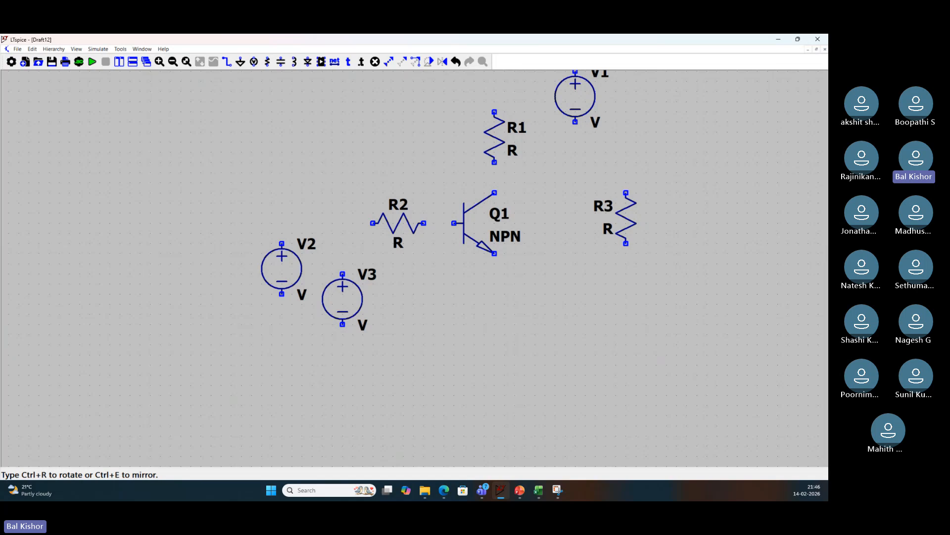
Place a vertical resistor below the base line, between R2 and the transistor, and shift R2 toward the input source to make room
{"action": "key", "text": "r"}
{"action": "left_click", "coordinate": [403, 279]}
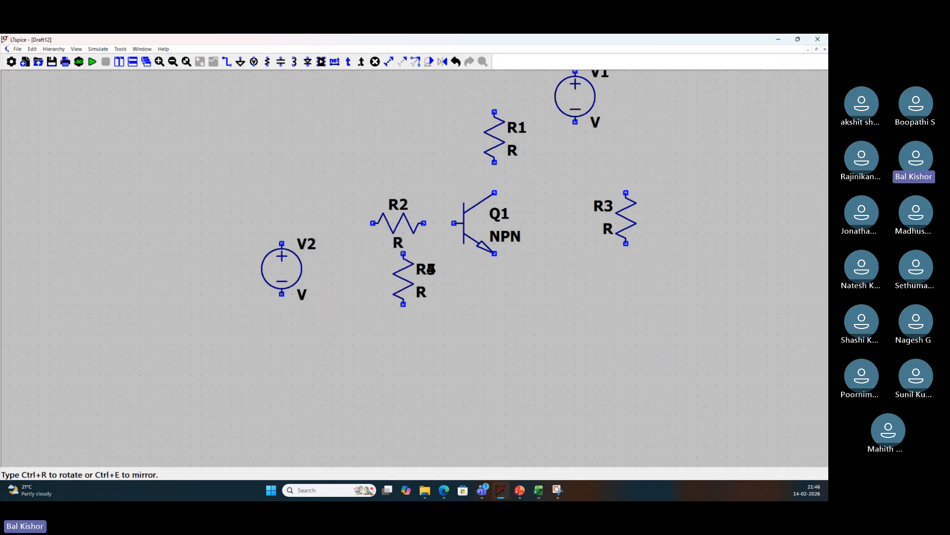
{"action": "key", "text": "Escape"}
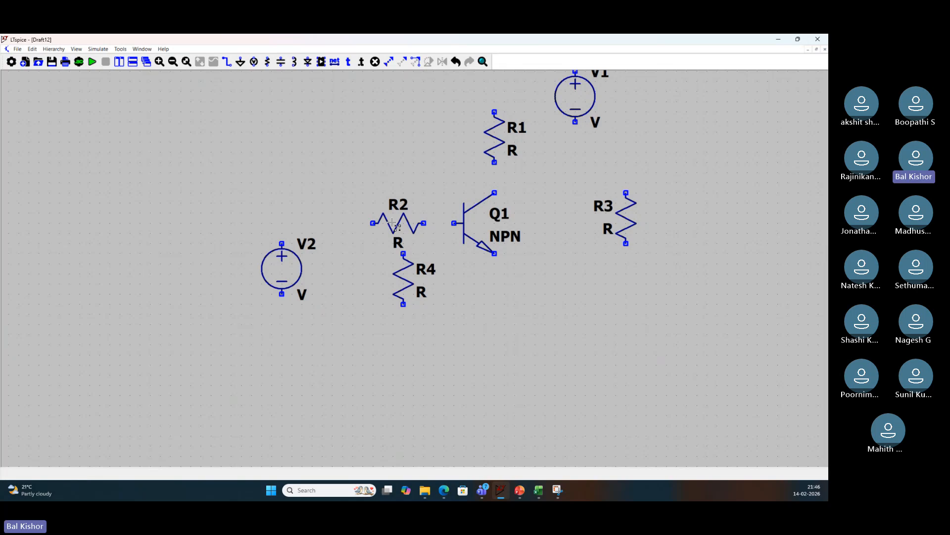
{"action": "left_click_drag", "start_coordinate": [391, 228], "coordinate": [350, 228]}
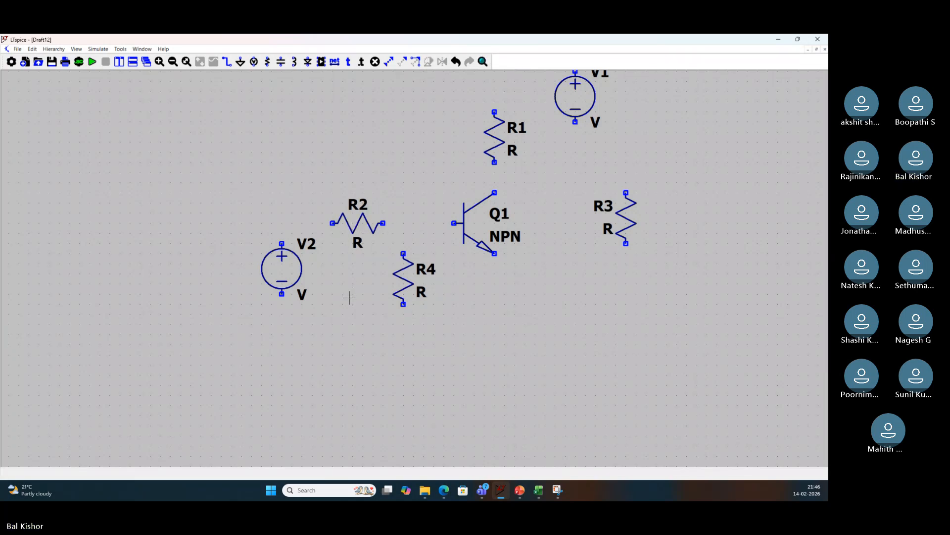
Place five ground symbols: one each below V2, R4, the transistor's emitter, R3 and V1
{"action": "left_click_drag", "start_coordinate": [349, 294], "coordinate": [287, 340]}
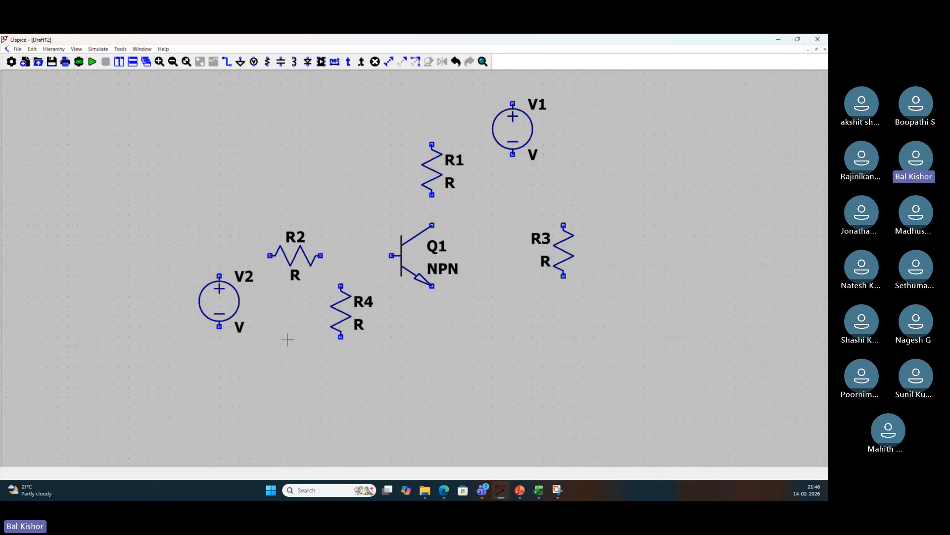
{"action": "key", "text": "g"}
{"action": "left_click", "coordinate": [220, 367]}
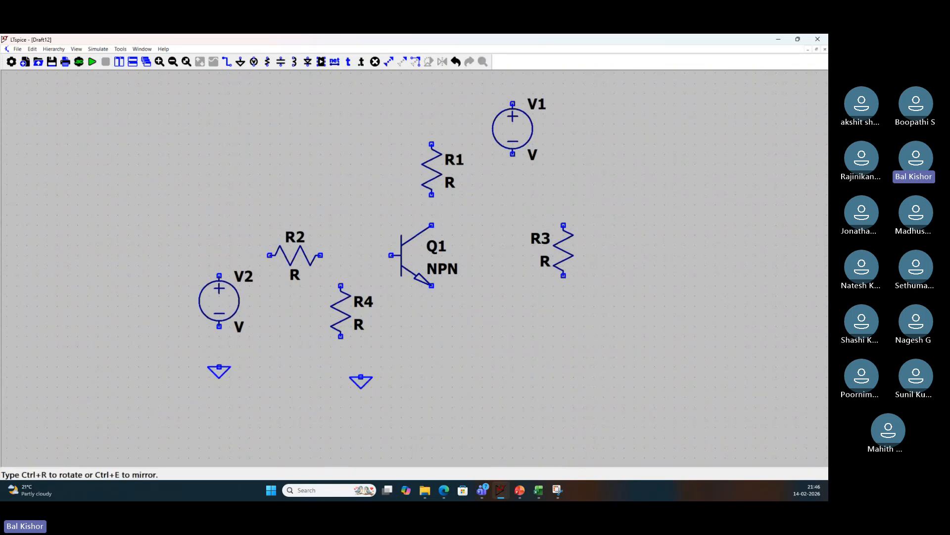
{"action": "left_click", "coordinate": [340, 369]}
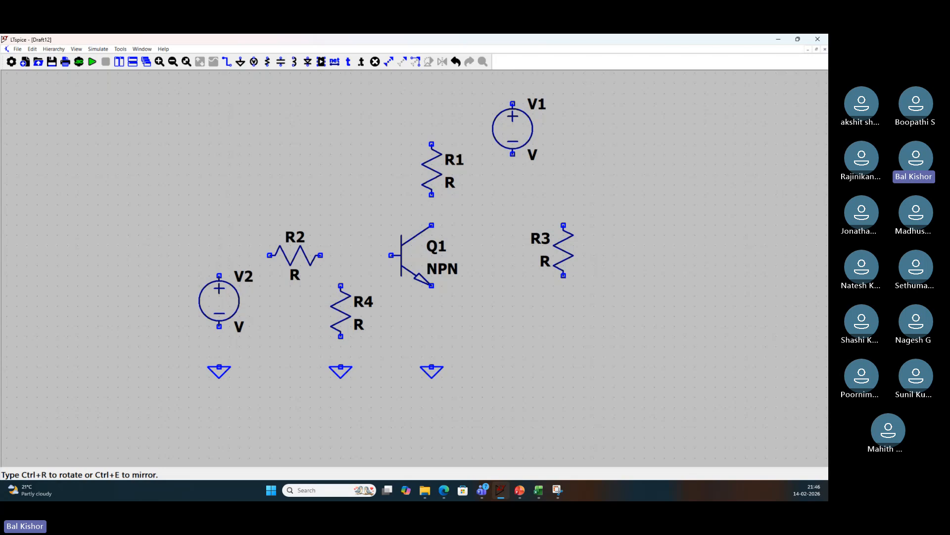
{"action": "left_click", "coordinate": [432, 369]}
{"action": "left_click", "coordinate": [563, 306]}
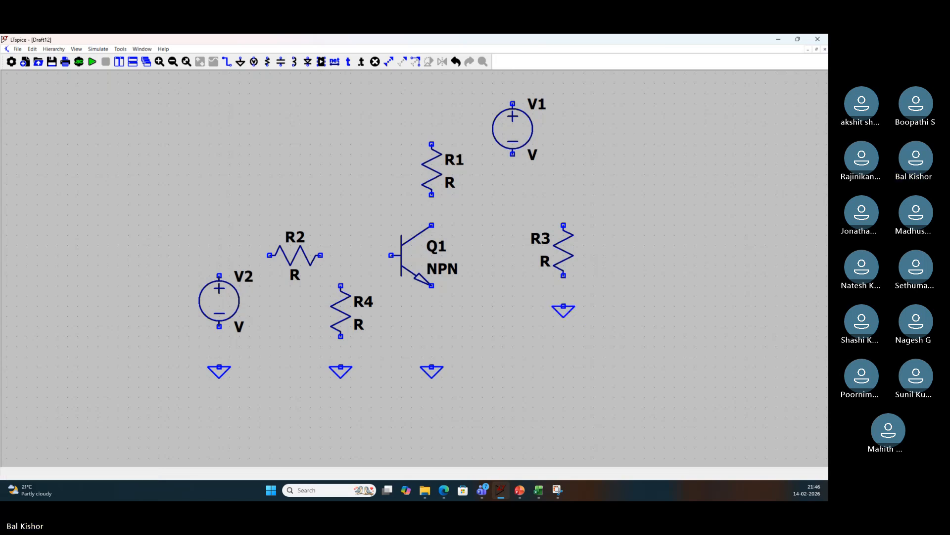
{"action": "left_click", "coordinate": [513, 174]}
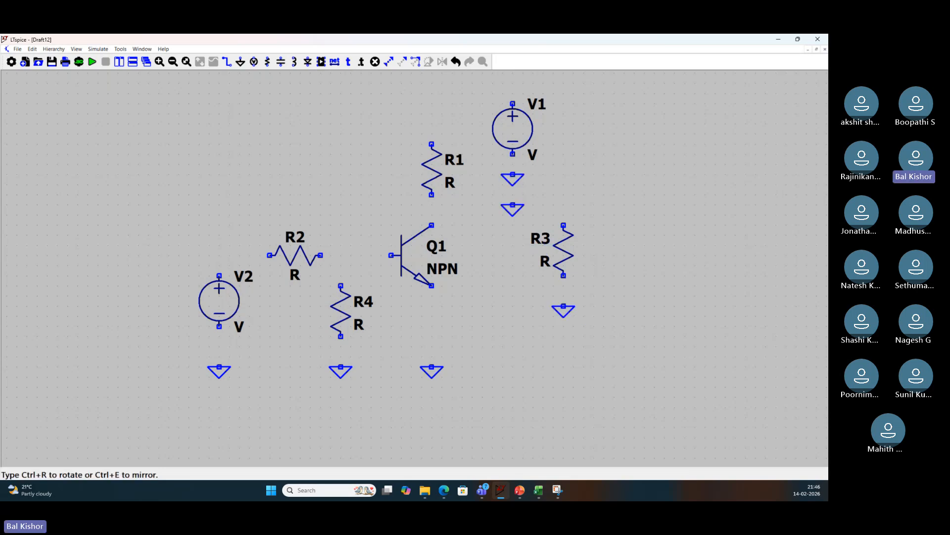
Wire R2 to the transistor's base and the collector to the lower end of R1
{"action": "key", "text": "F3"}
{"action": "left_click", "coordinate": [321, 255]}
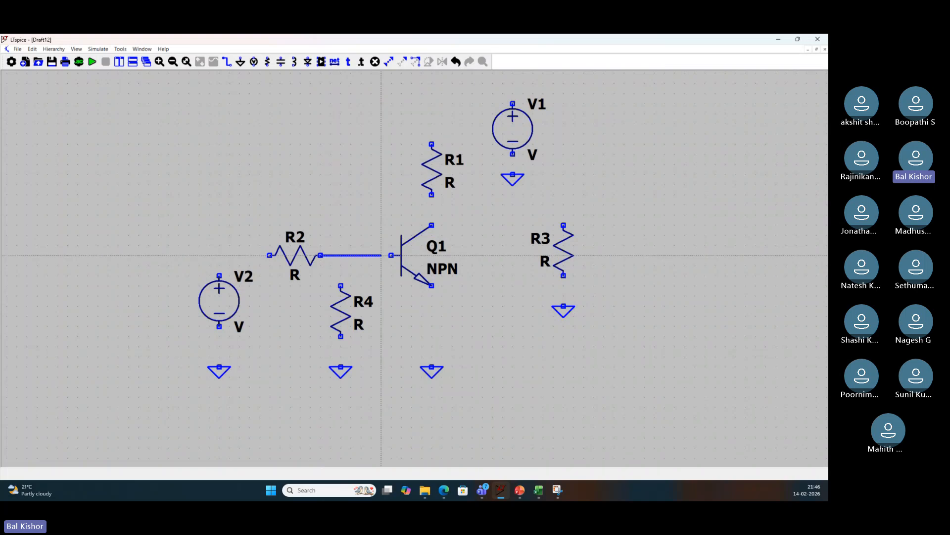
{"action": "left_click", "coordinate": [391, 255]}
{"action": "left_click", "coordinate": [431, 226]}
{"action": "left_click", "coordinate": [431, 195]}
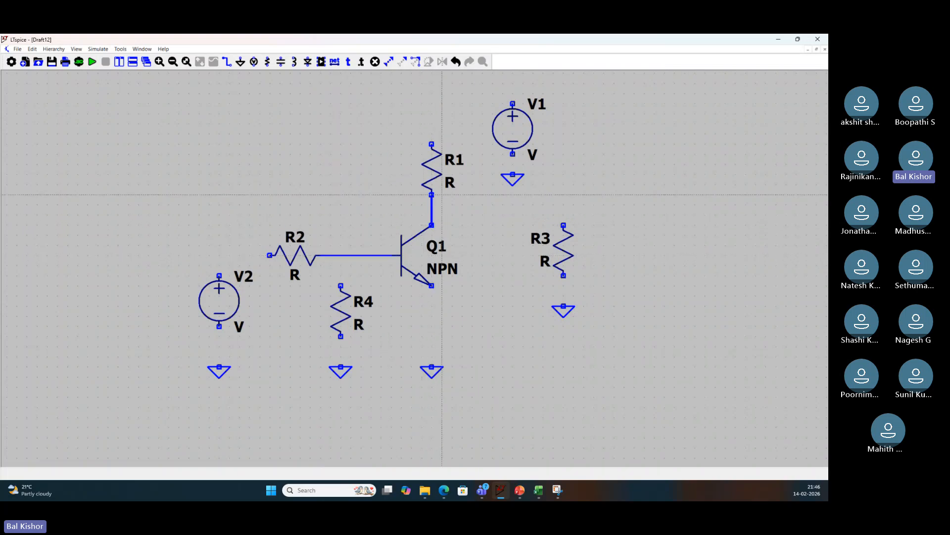
Wire the upper end of R1 over to V1's positive terminal and V1's negative terminal to its ground
{"action": "left_click", "coordinate": [431, 144]}
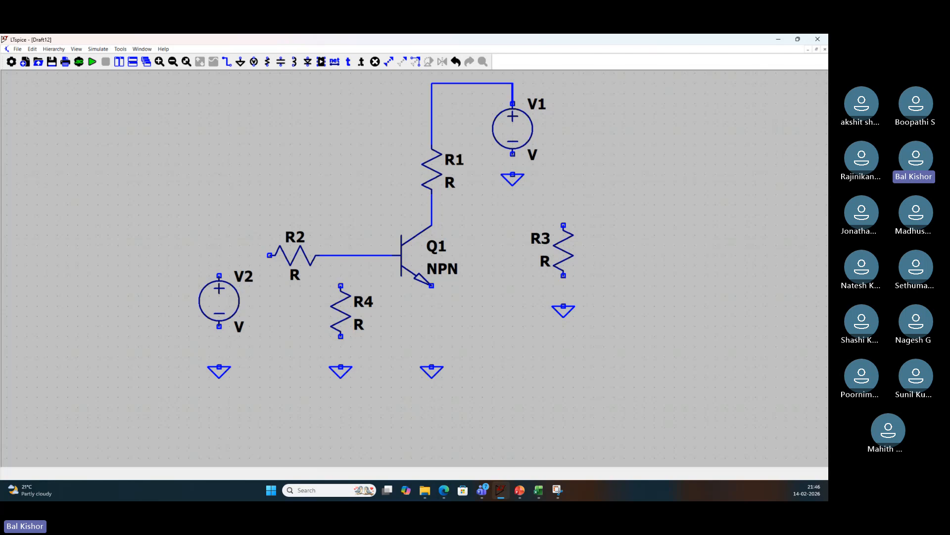
{"action": "left_click", "coordinate": [513, 103]}
{"action": "left_click", "coordinate": [512, 154]}
{"action": "left_click", "coordinate": [513, 174]}
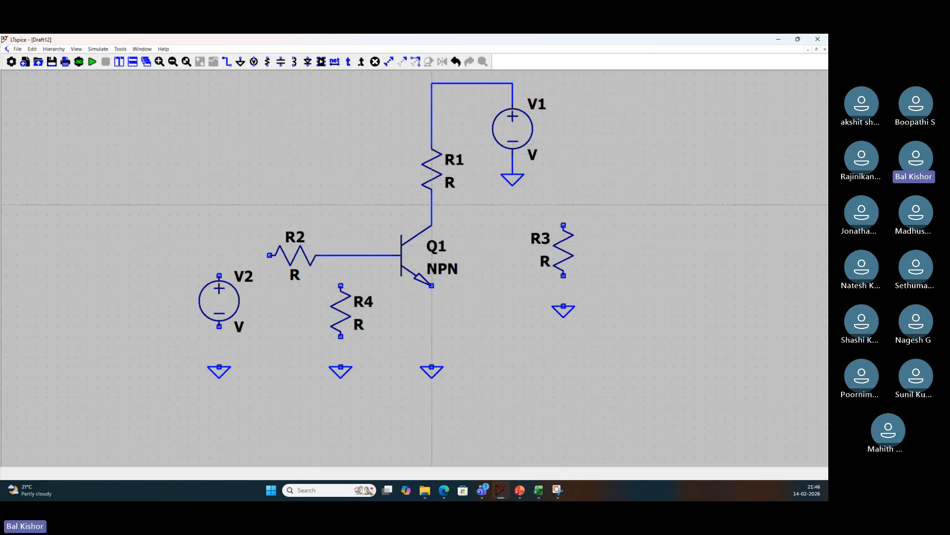
Connect load resistor R3 between the R1–collector node and its ground symbol
{"action": "left_click", "coordinate": [432, 205]}
{"action": "left_click", "coordinate": [564, 225]}
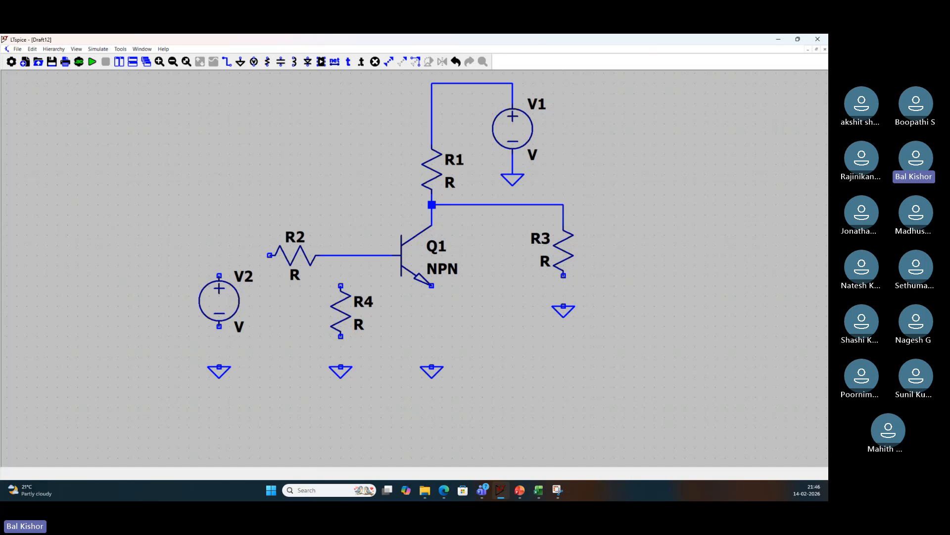
{"action": "left_click", "coordinate": [564, 275]}
{"action": "left_click", "coordinate": [563, 306]}
Wire the emitter to its ground, and connect R4 between the base line and its ground
{"action": "left_click", "coordinate": [431, 285]}
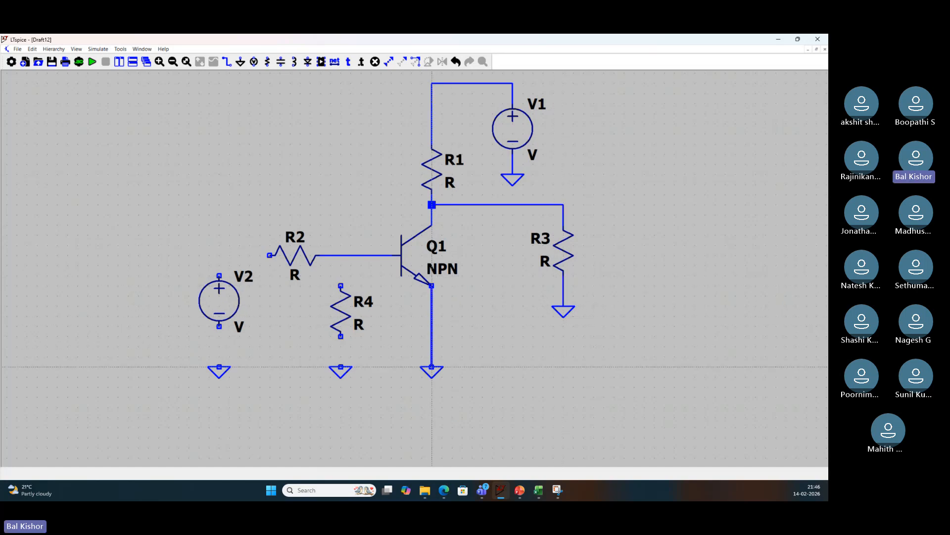
{"action": "left_click", "coordinate": [431, 367]}
{"action": "left_click", "coordinate": [341, 336]}
{"action": "left_click", "coordinate": [341, 367]}
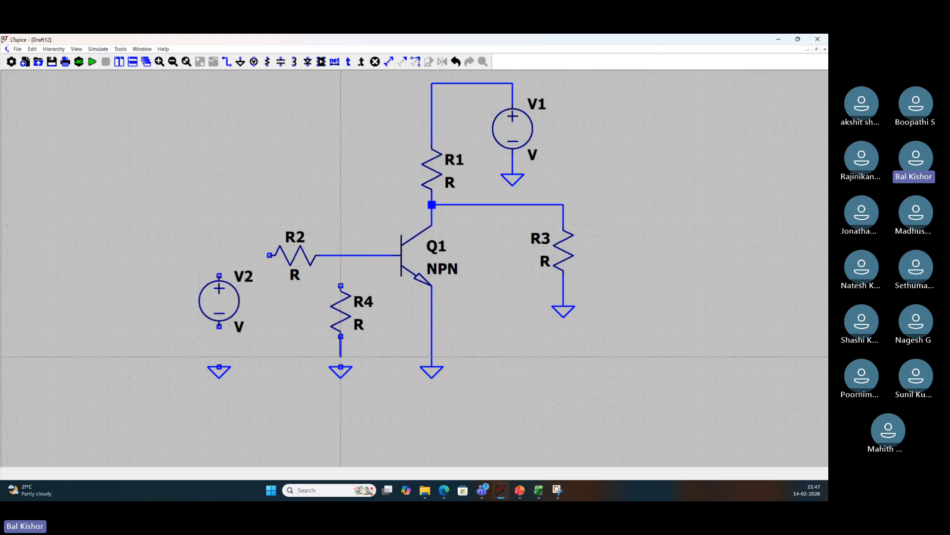
{"action": "left_click", "coordinate": [341, 285]}
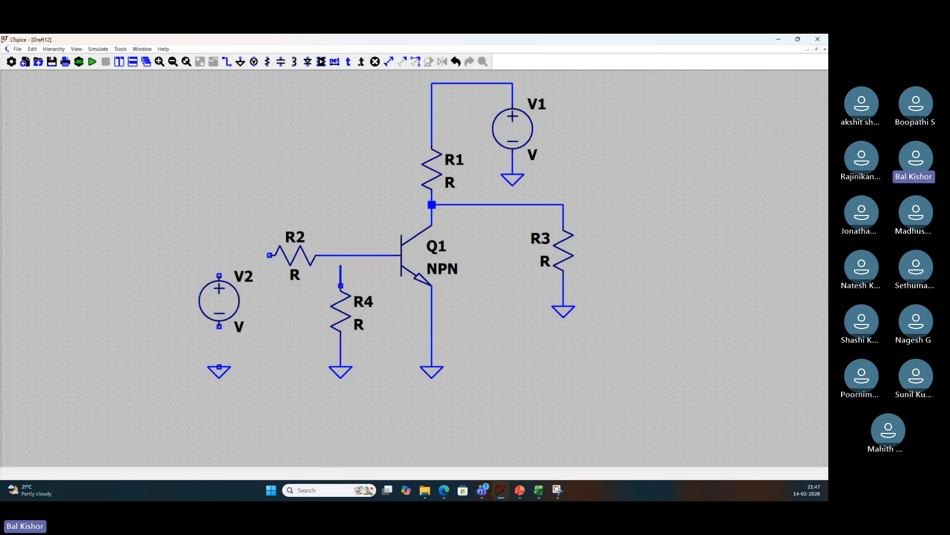
{"action": "left_click", "coordinate": [340, 255]}
Wire R2's free end to V2's positive terminal and V2's negative terminal to its ground, completing the wiring
{"action": "left_click", "coordinate": [270, 254]}
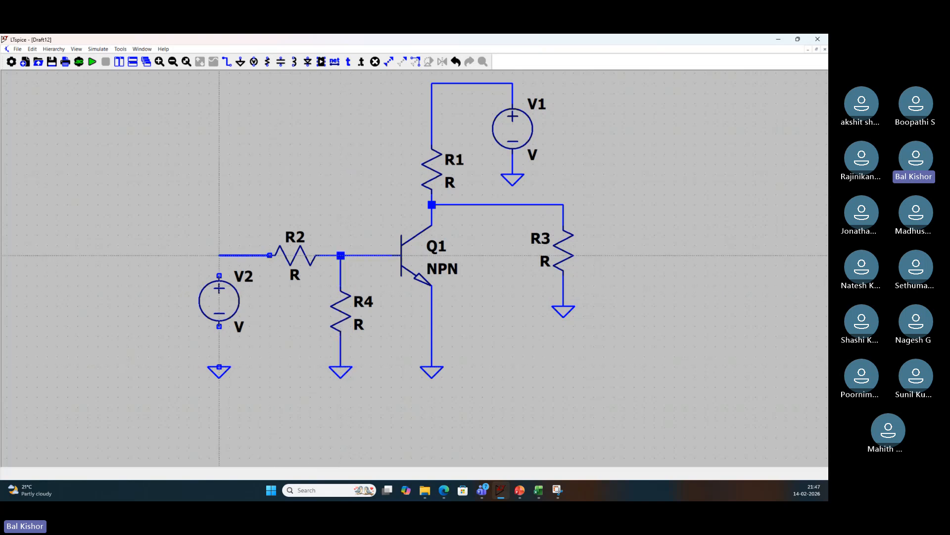
{"action": "left_click", "coordinate": [219, 275]}
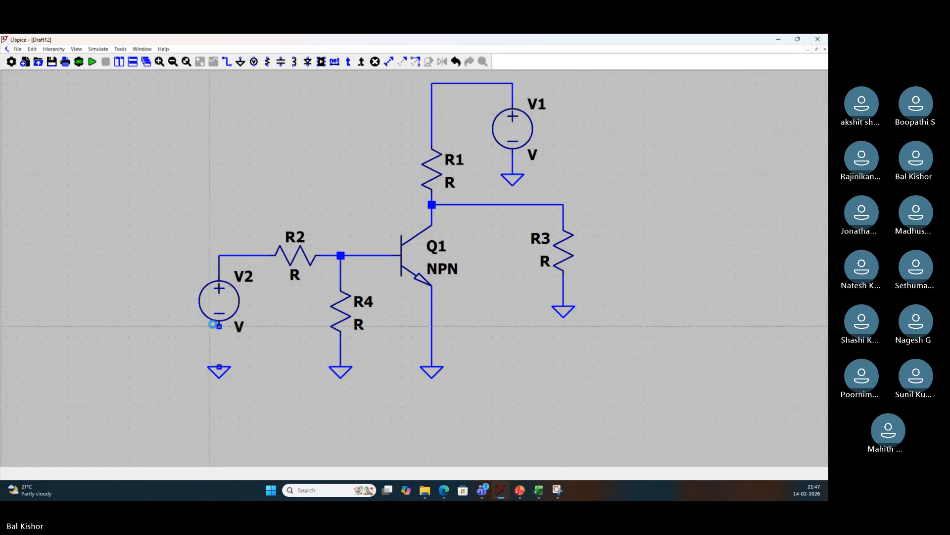
{"action": "left_click", "coordinate": [219, 326]}
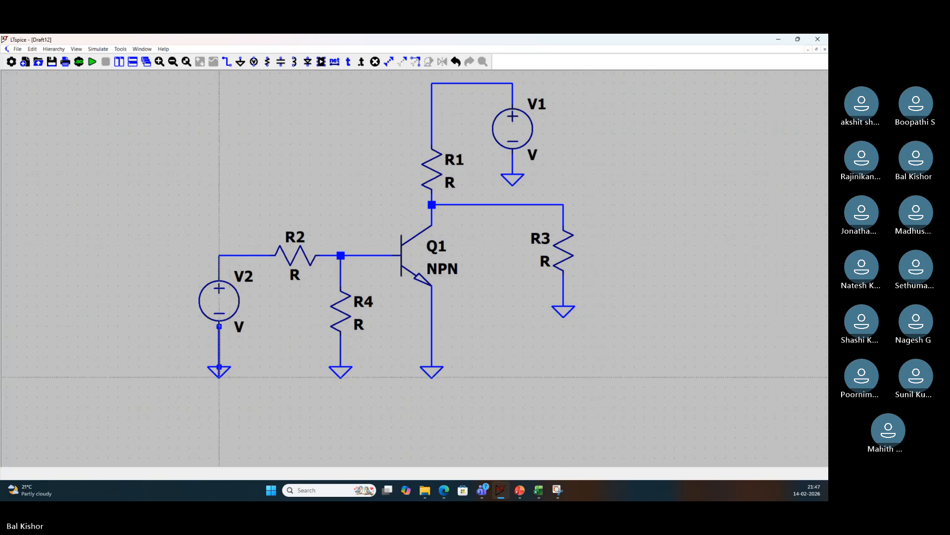
{"action": "left_click", "coordinate": [220, 367]}
{"action": "key", "text": "Escape"}
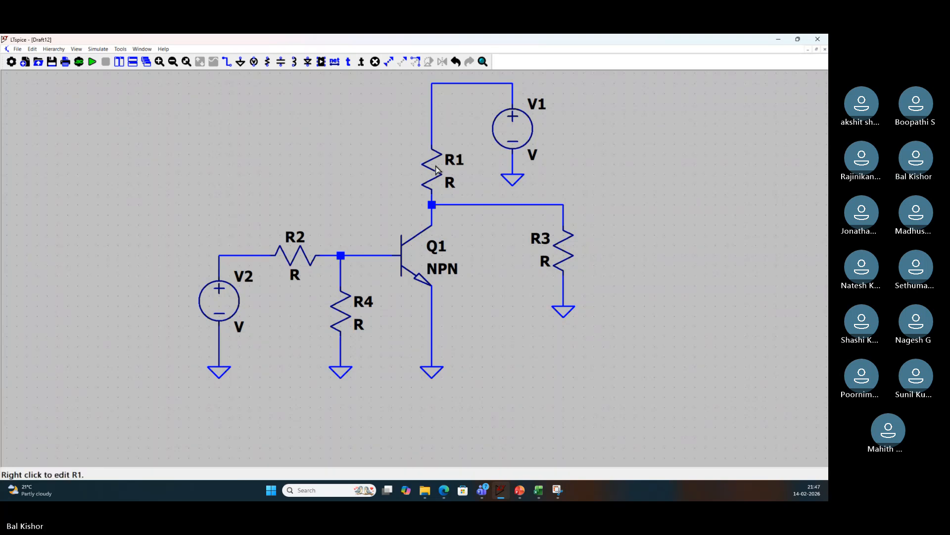
Set the resistances of R2 and R4 to 1k each
{"action": "right_click", "coordinate": [299, 259]}
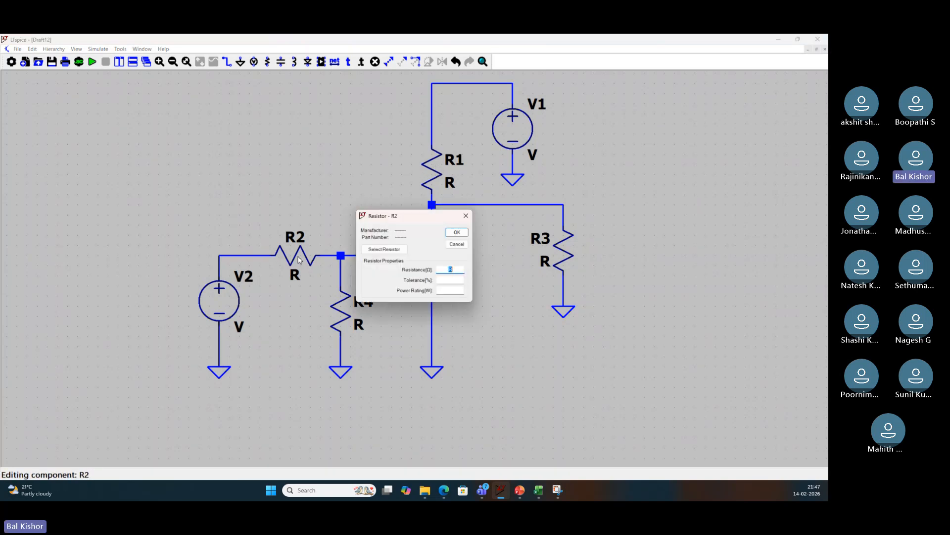
{"action": "type", "text": "1k"}
{"action": "key", "text": "Return"}
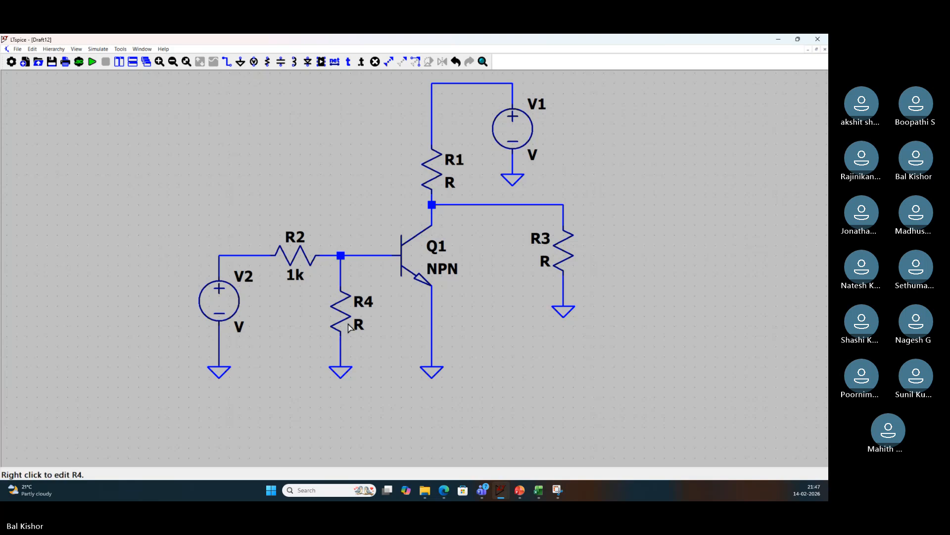
{"action": "right_click", "coordinate": [341, 312]}
{"action": "type", "text": "1k"}
{"action": "key", "text": "Return"}
Make V2 a PULSE source with values 0, 3.3, 0, 1u, 1u, 100m and 200m, and move its value text below the ground symbols
{"action": "right_click", "coordinate": [223, 304]}
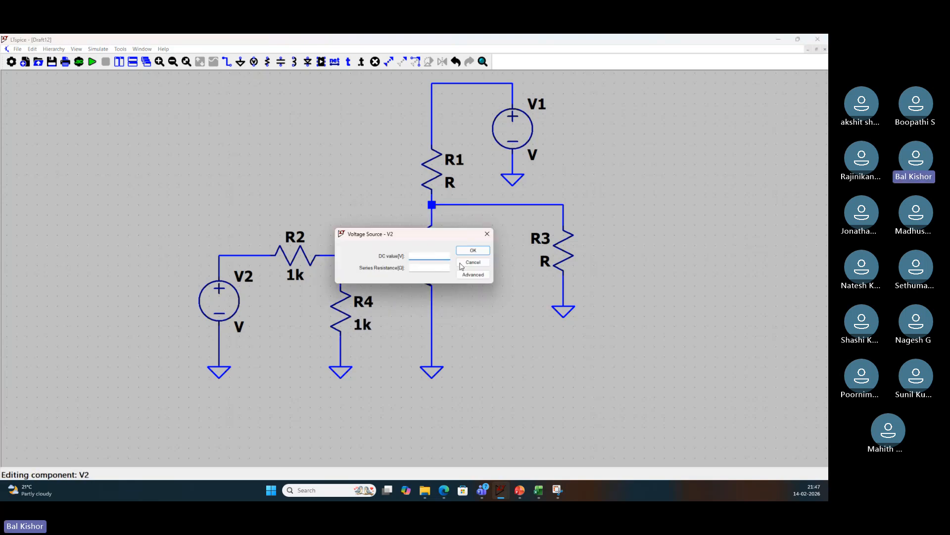
{"action": "left_click", "coordinate": [473, 275]}
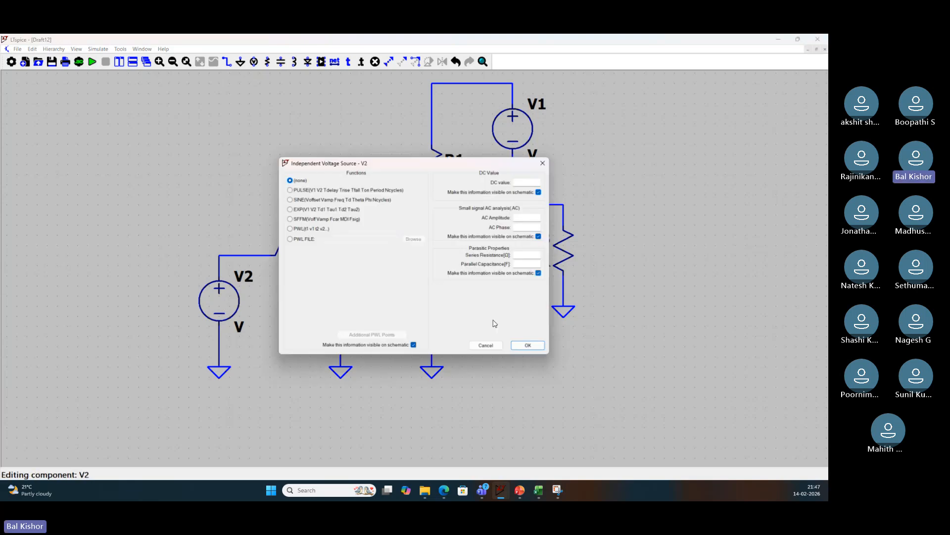
{"action": "left_click", "coordinate": [290, 191]}
{"action": "left_click", "coordinate": [395, 258]}
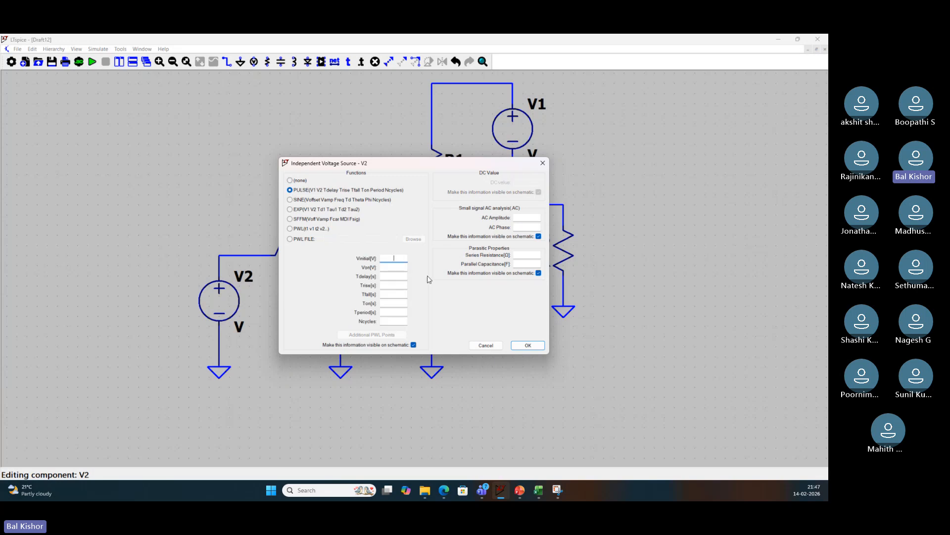
{"action": "left_click", "coordinate": [394, 267]}
{"action": "left_click", "coordinate": [394, 276]}
{"action": "type", "text": "0"}
{"action": "key", "text": "Tab"}
{"action": "key", "text": "Tab"}
{"action": "type", "text": "100m"}
{"action": "key", "text": "Tab"}
{"action": "type", "text": "200m"}
{"action": "left_click", "coordinate": [527, 345]}
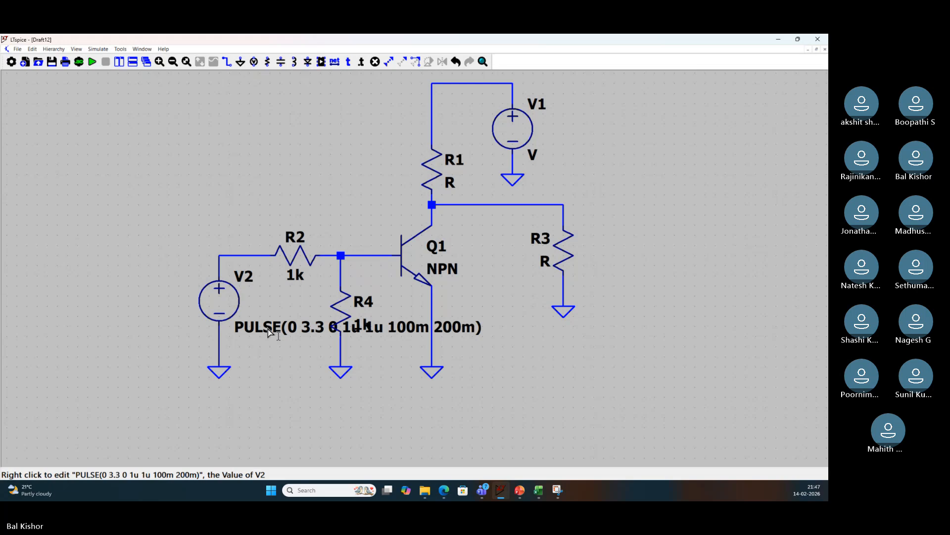
{"action": "left_click_drag", "start_coordinate": [269, 331], "coordinate": [167, 394]}
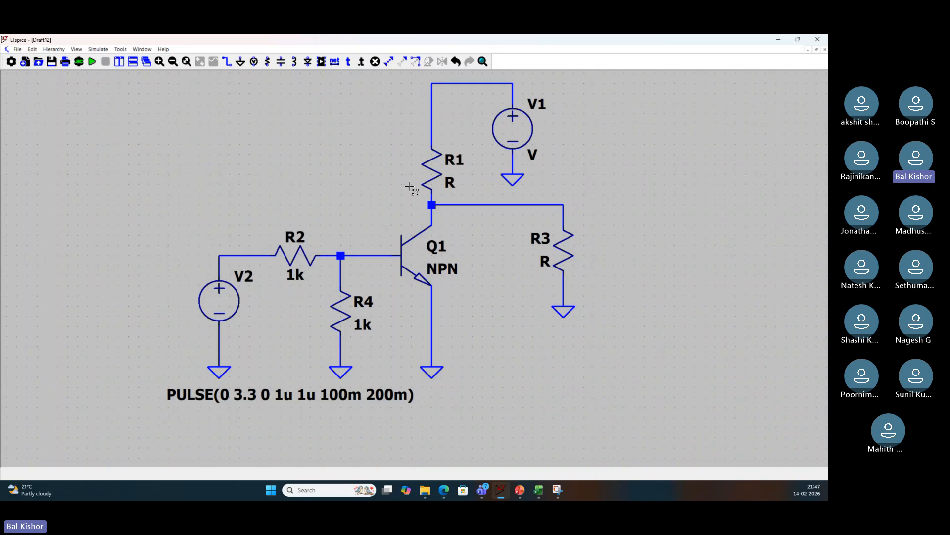
Set collector resistor R1's resistance to 220 Ω
{"action": "right_click", "coordinate": [438, 168]}
{"action": "type", "text": "220"}
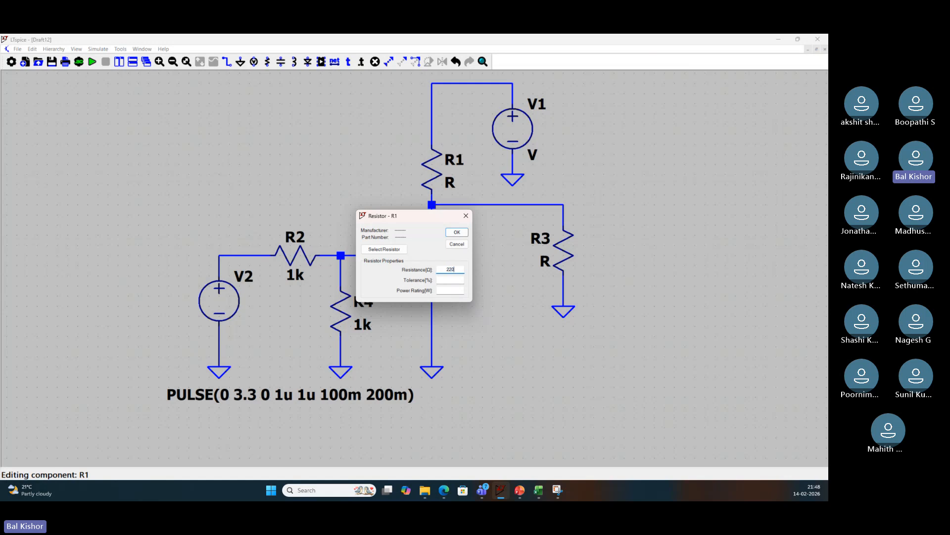
{"action": "key", "text": "Return"}
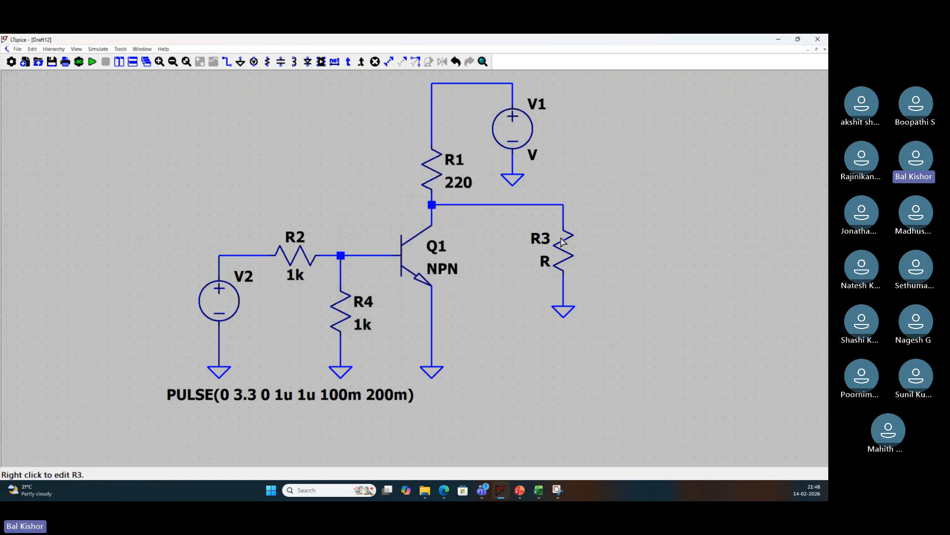
Set load resistor R3 to 1k and the DC value of supply source V1 to 5
{"action": "right_click", "coordinate": [566, 252]}
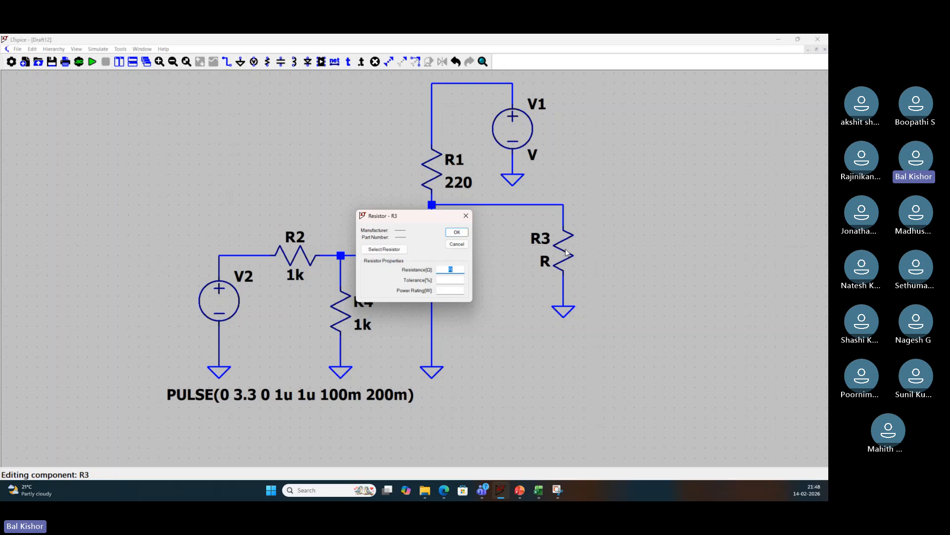
{"action": "type", "text": "1k"}
{"action": "key", "text": "Return"}
{"action": "right_click", "coordinate": [511, 126]}
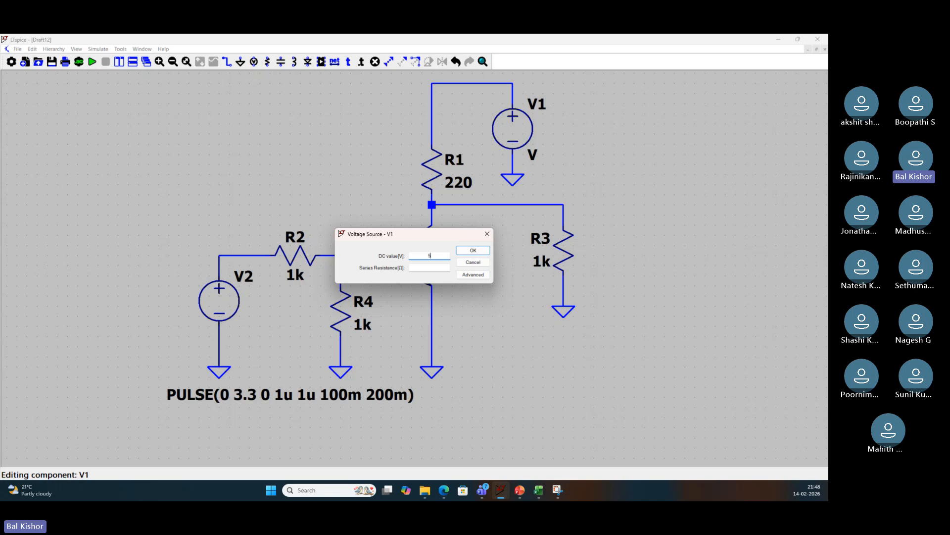
{"action": "key", "text": "Return"}
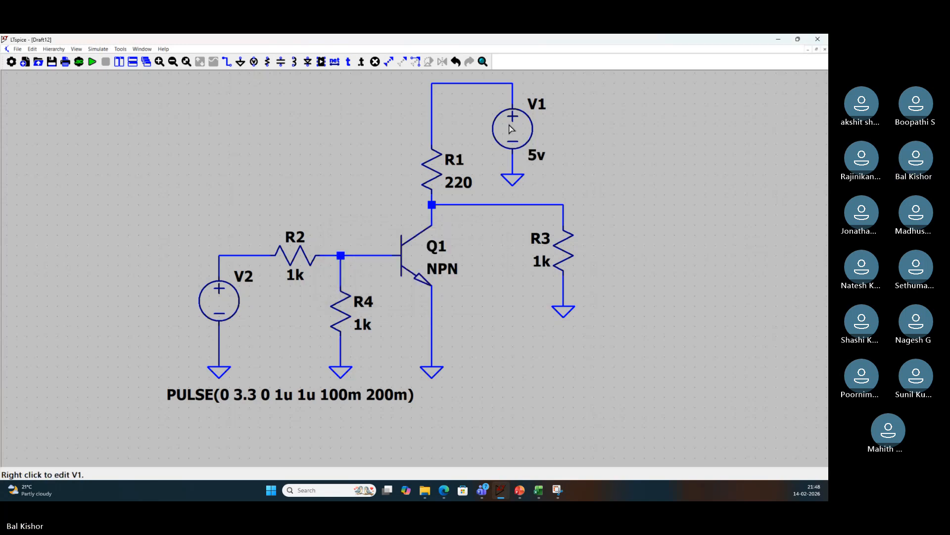
{"action": "right_click", "coordinate": [512, 128]}
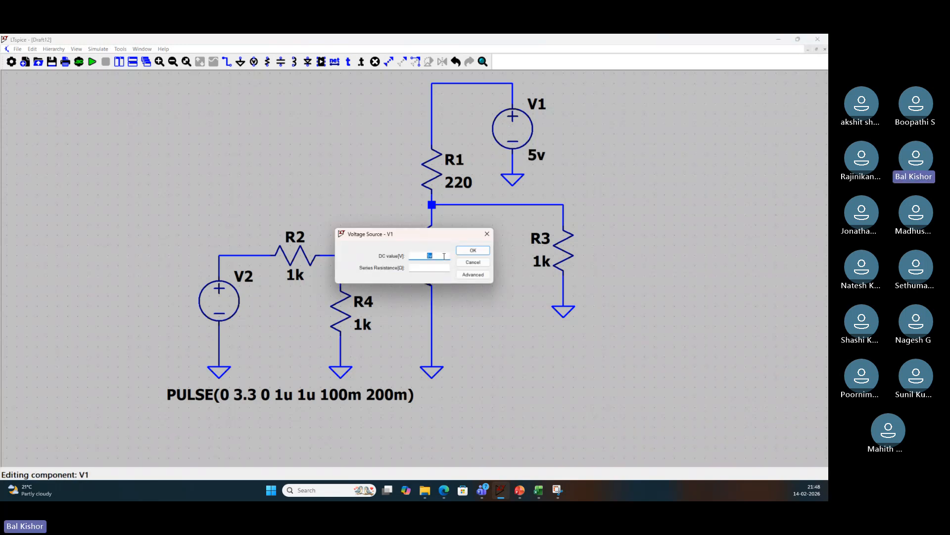
{"action": "key", "text": "Return"}
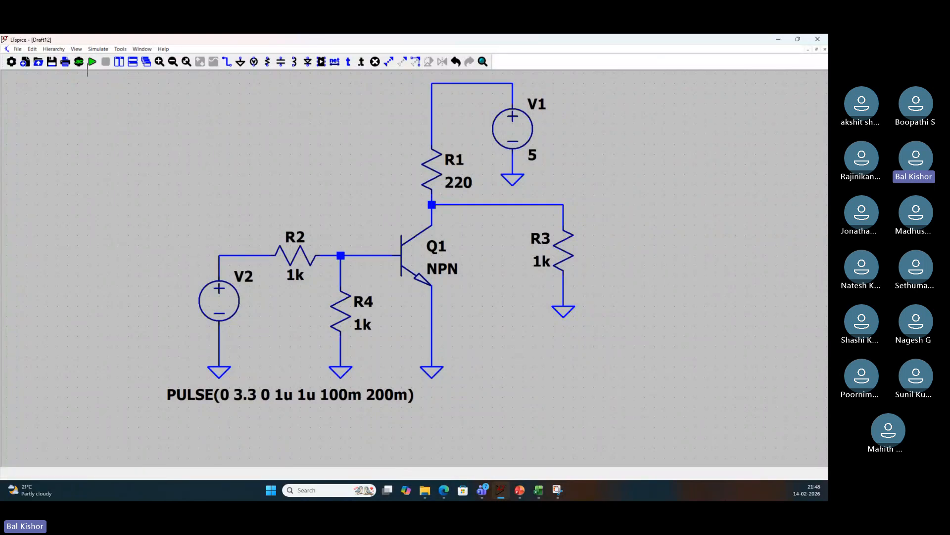
Configure a transient analysis with stop time 600m and data saving from 0, and place its directive below the PULSE text
{"action": "left_click", "coordinate": [79, 62]}
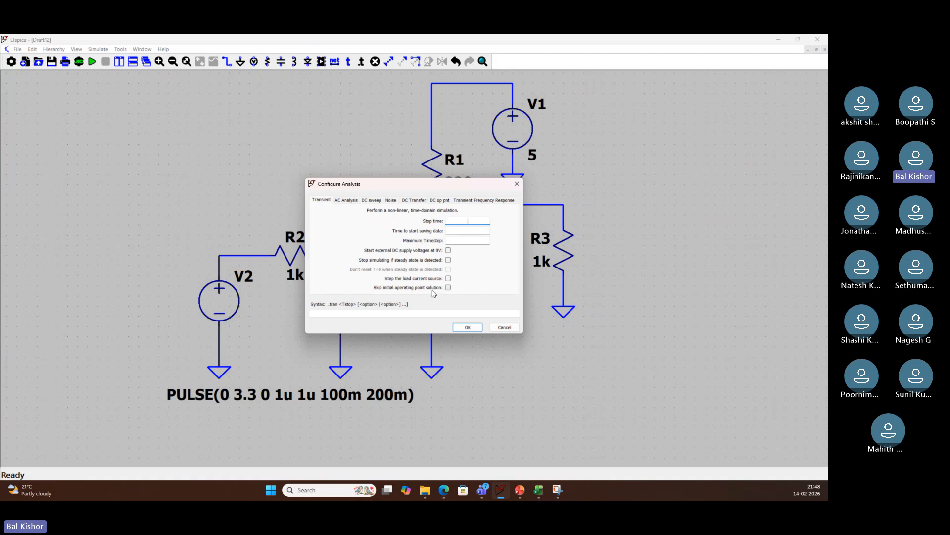
{"action": "type", "text": "600m"}
{"action": "key", "text": "Tab"}
{"action": "type", "text": "0"}
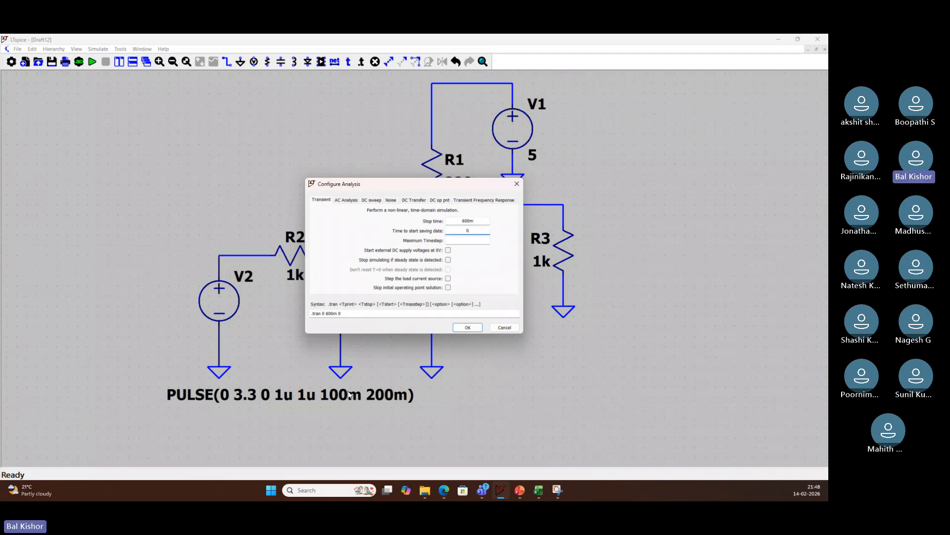
{"action": "left_click", "coordinate": [468, 328]}
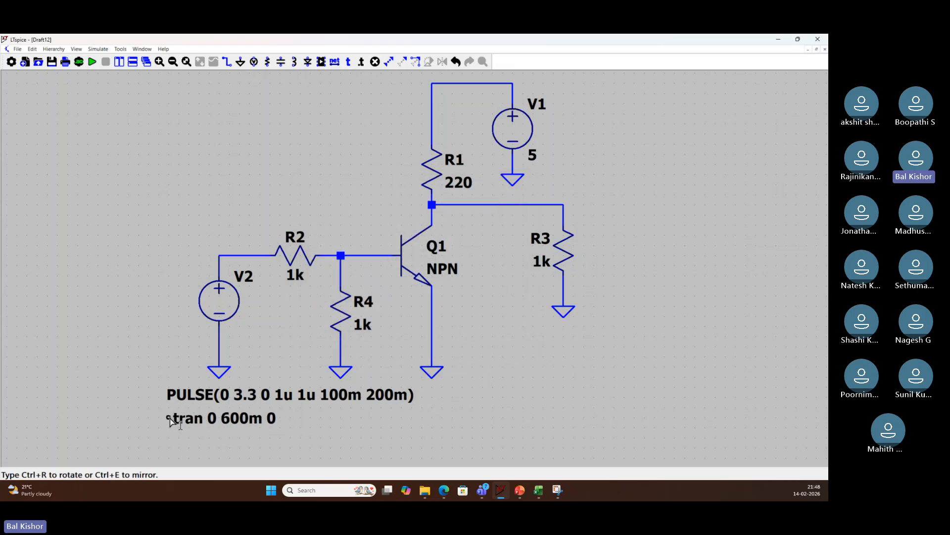
{"action": "left_click", "coordinate": [171, 421]}
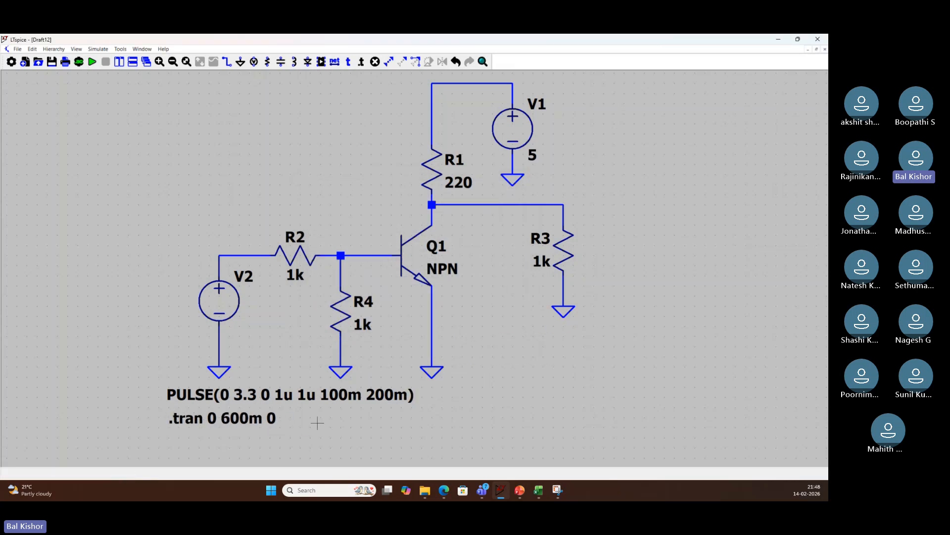
Run the simulation and tile the windows with the schematic beside the waveform plot, fitting the schematic to its window
{"action": "left_click", "coordinate": [119, 62]}
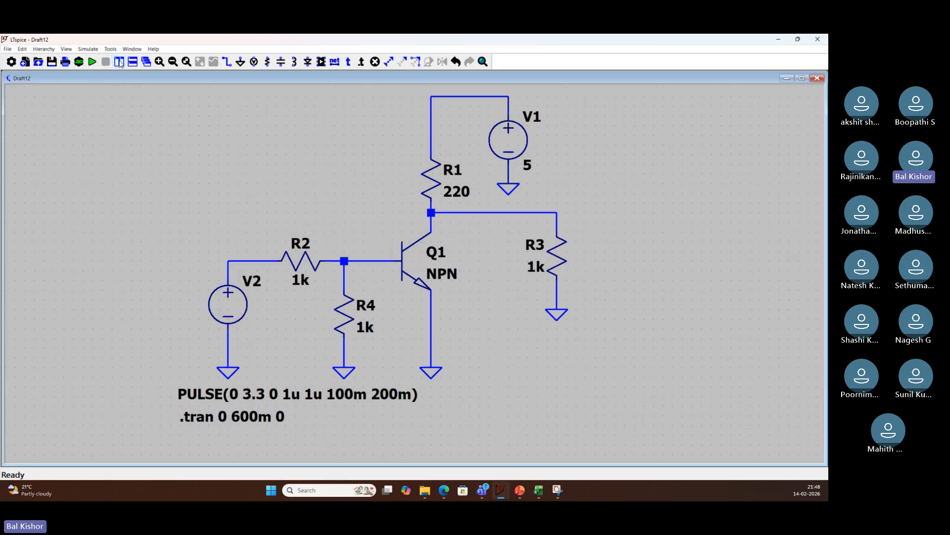
{"action": "left_click", "coordinate": [92, 61]}
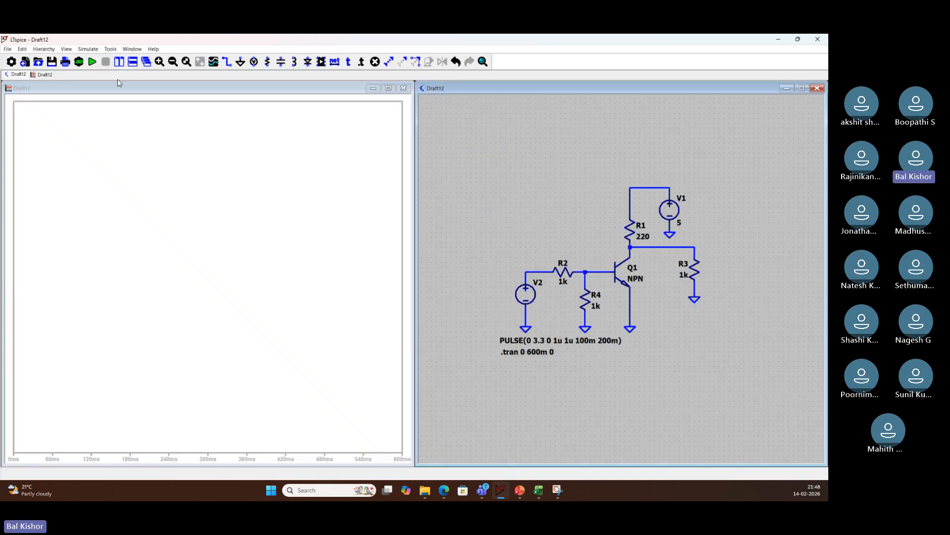
{"action": "left_click", "coordinate": [121, 62]}
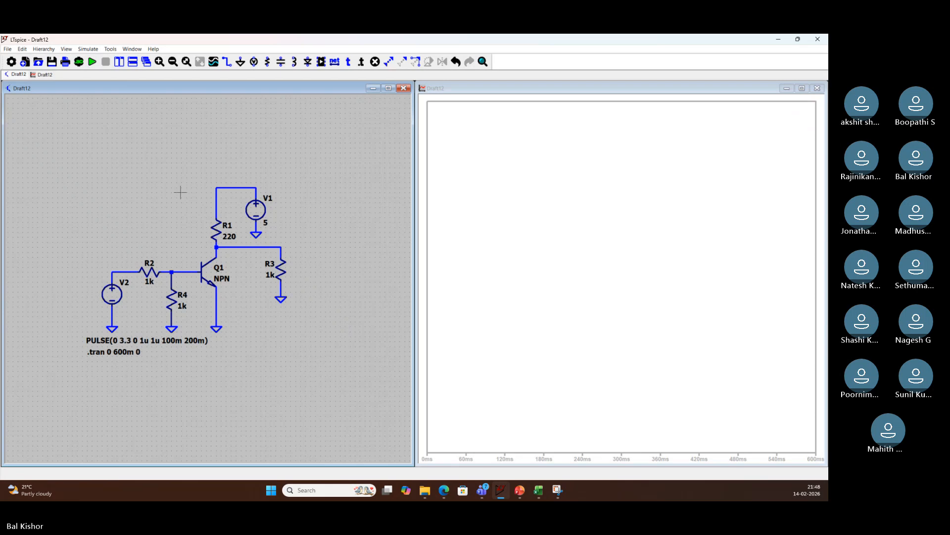
{"action": "key", "text": "space"}
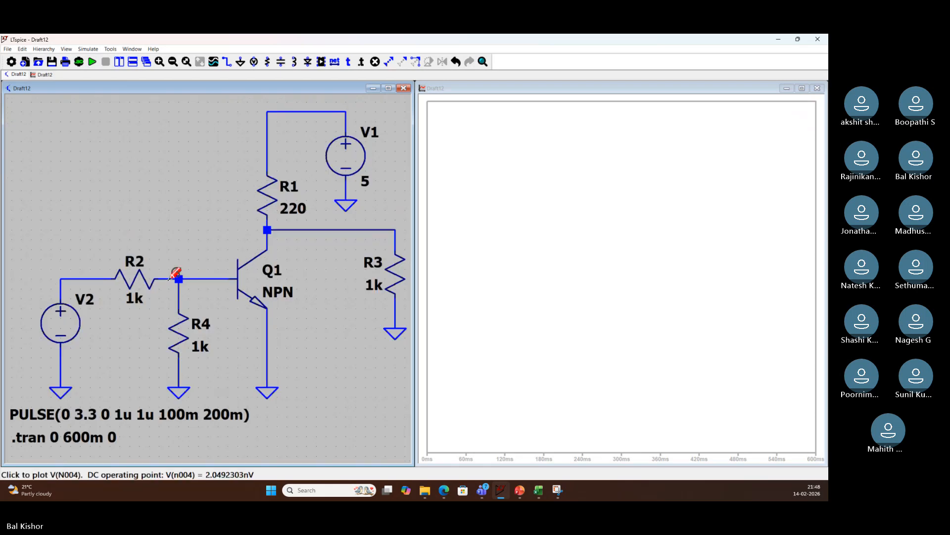
Plot the voltages at V2's positive terminal and at the base node of Q1
{"action": "left_click", "coordinate": [94, 275]}
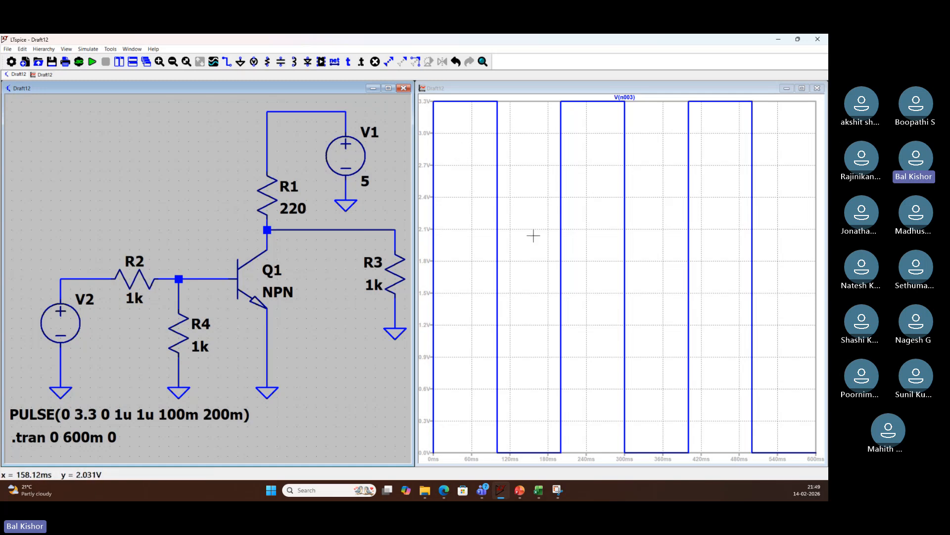
{"action": "left_click", "coordinate": [192, 276]}
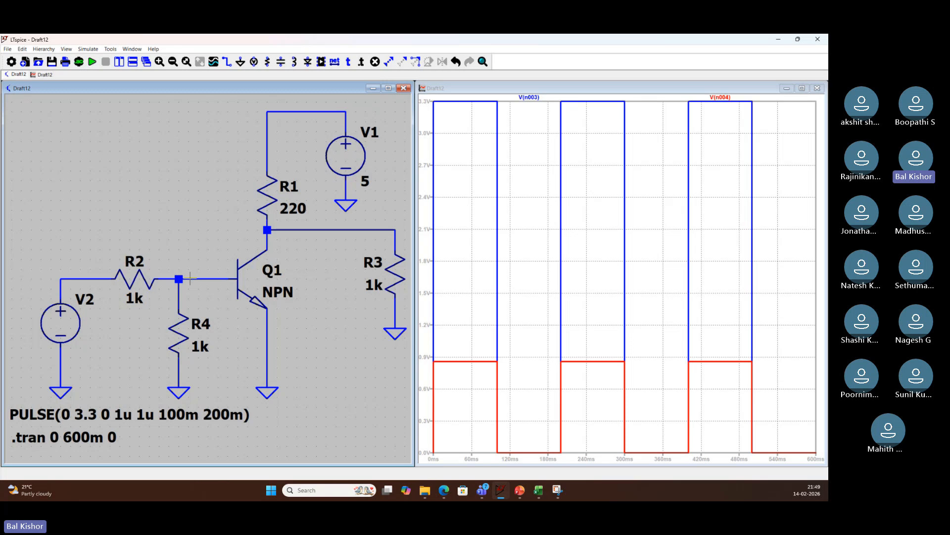
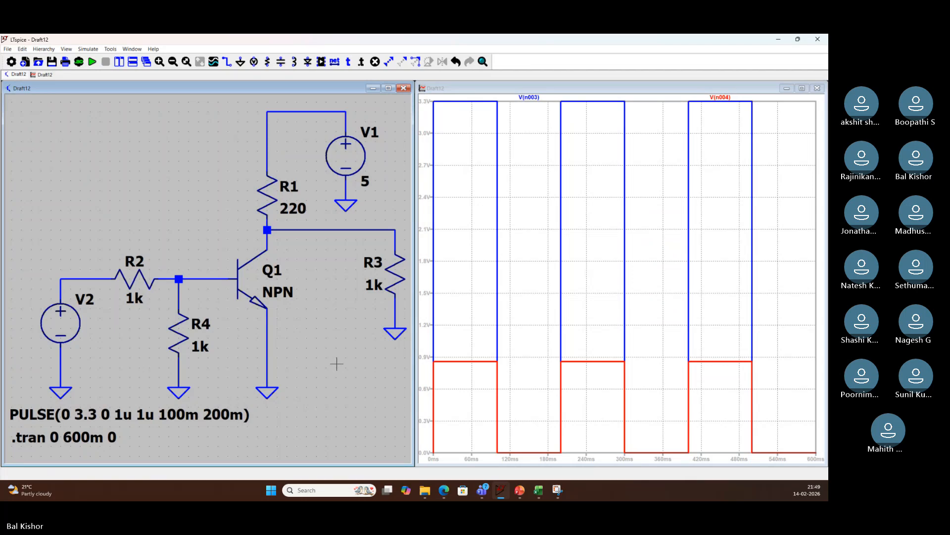
{"action": "scroll", "coordinate": [337, 364], "scroll_direction": "down", "scroll_amount": 1}
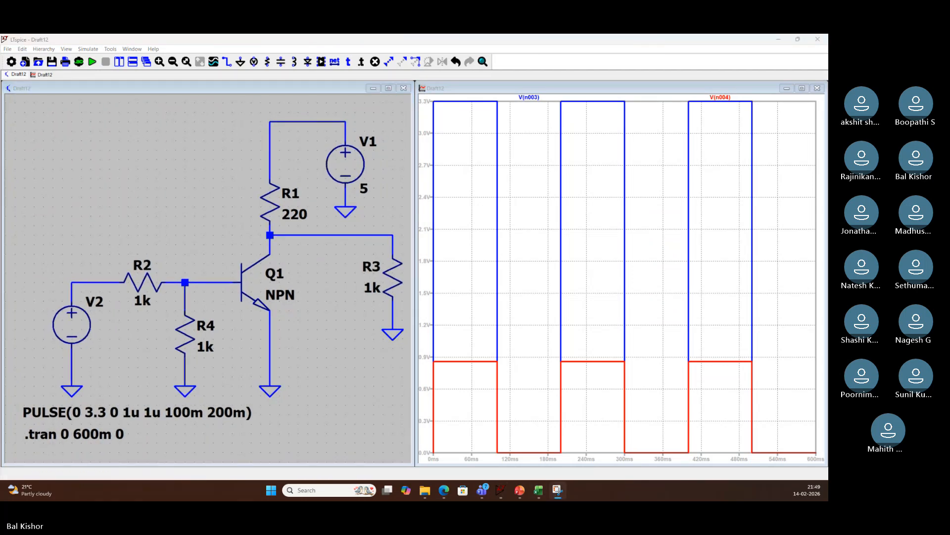
In Snipping Tool, draw freehand pen marks on the reference schematic beside Q1's base, over Q1 and beside the VOUT label
{"action": "left_click_drag", "start_coordinate": [370, 180], "coordinate": [337, 171]}
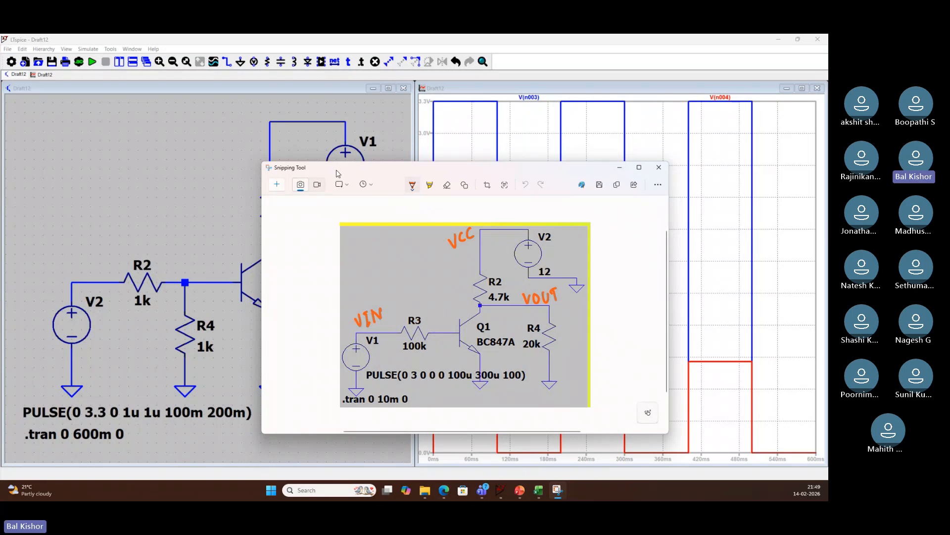
{"action": "left_click_drag", "start_coordinate": [430, 323], "coordinate": [435, 323]}
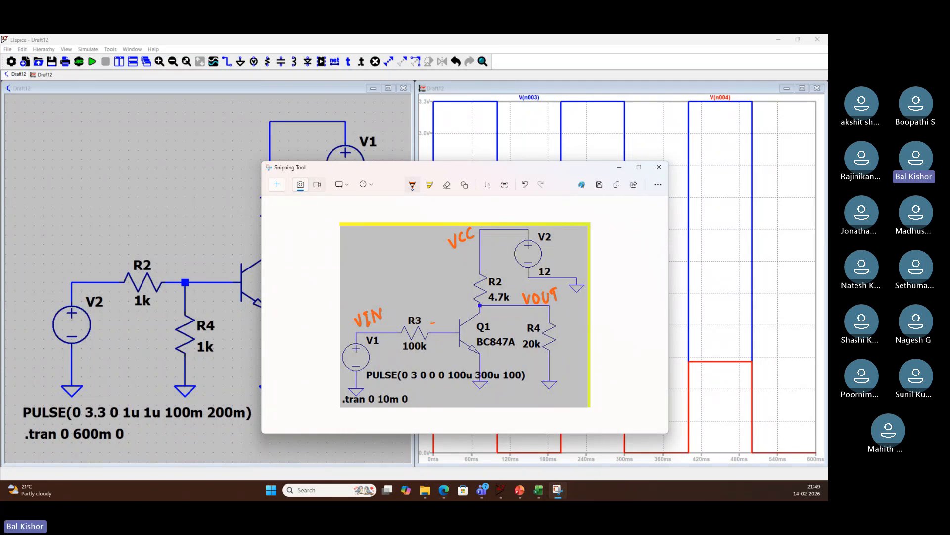
{"action": "mouse_move", "coordinate": [437, 283]}
{"action": "left_mouse_down"}
{"action": "mouse_move", "coordinate": [430, 322]}
{"action": "mouse_move", "coordinate": [488, 325]}
{"action": "mouse_move", "coordinate": [485, 340]}
{"action": "mouse_move", "coordinate": [494, 321]}
{"action": "left_mouse_up"}
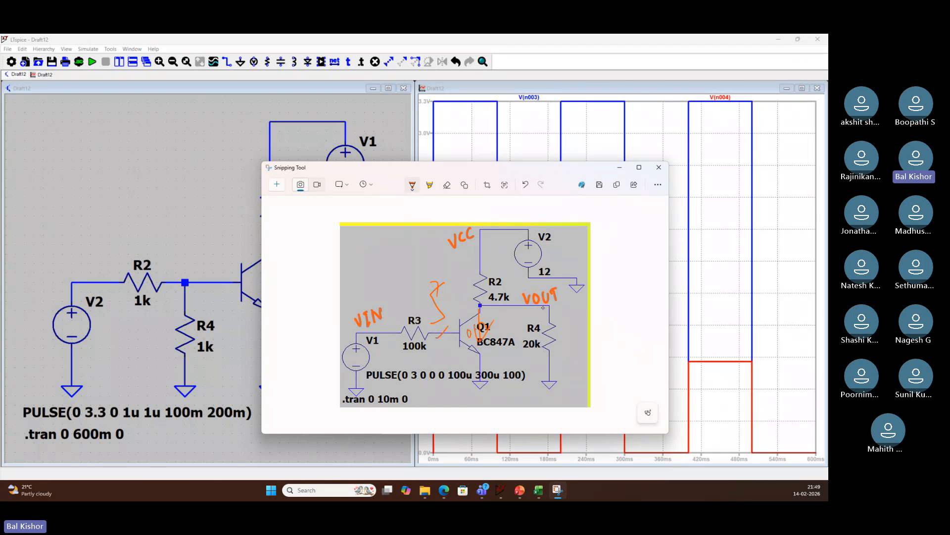
{"action": "left_click_drag", "start_coordinate": [561, 295], "coordinate": [595, 305]}
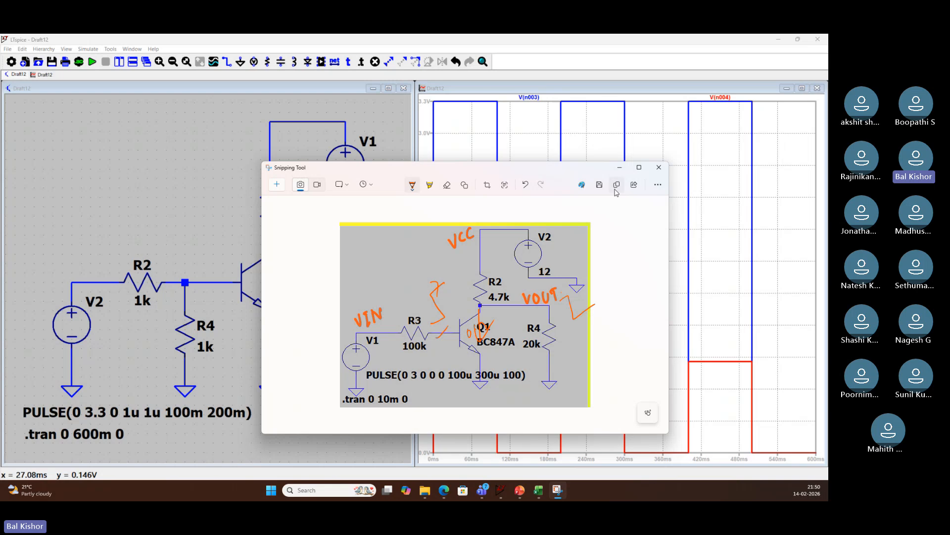
Return to LTspice and add the voltage of Q1's collector output node to the plot
{"action": "left_click", "coordinate": [620, 168]}
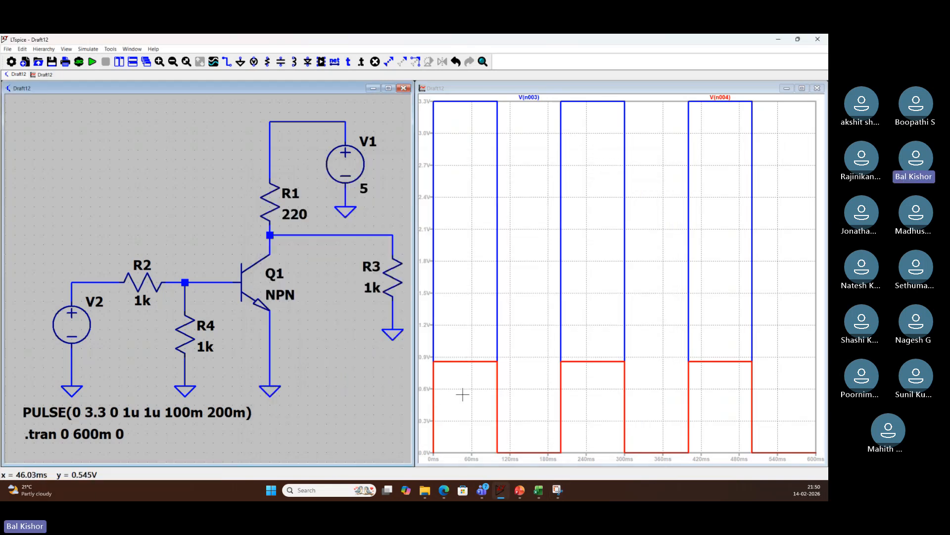
{"action": "left_click", "coordinate": [330, 232]}
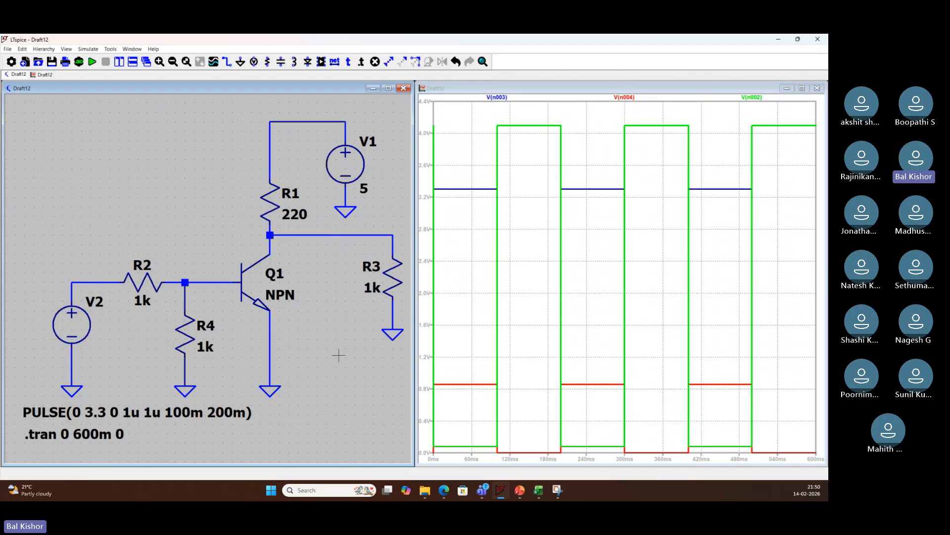
Open the list of bipolar transistor models for Q1 and move it clear of the plot
{"action": "right_click", "coordinate": [250, 280]}
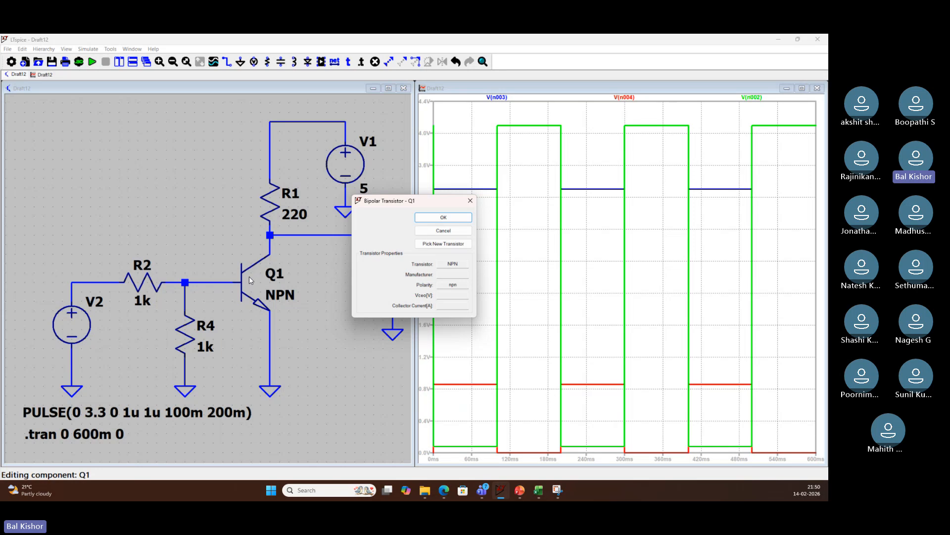
{"action": "left_click", "coordinate": [440, 244]}
{"action": "left_click_drag", "start_coordinate": [394, 188], "coordinate": [225, 135]}
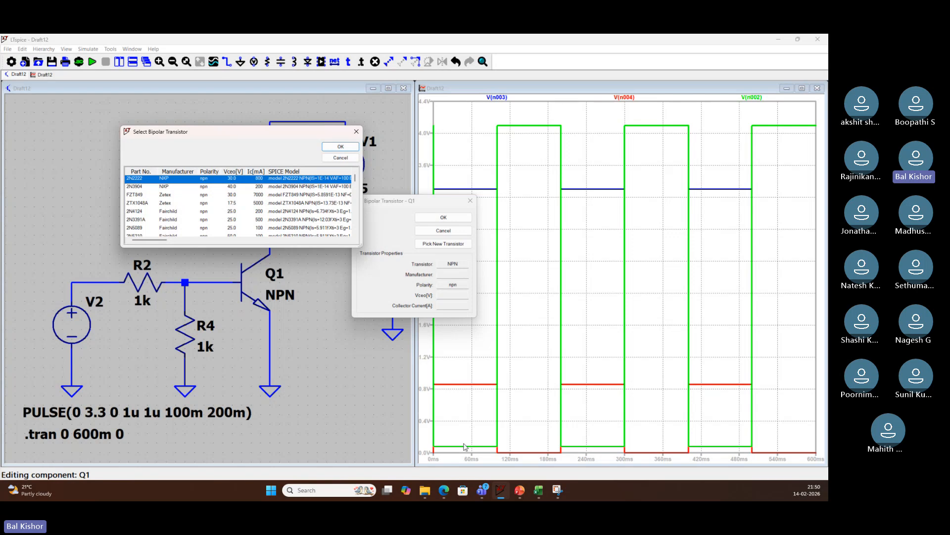
{"action": "mouse_move", "coordinate": [444, 494]}
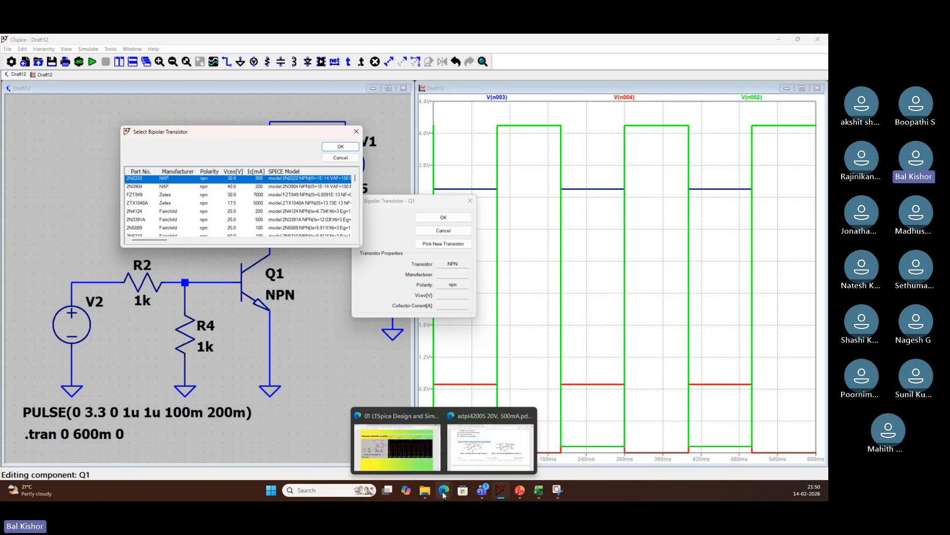
{"action": "left_click", "coordinate": [460, 470]}
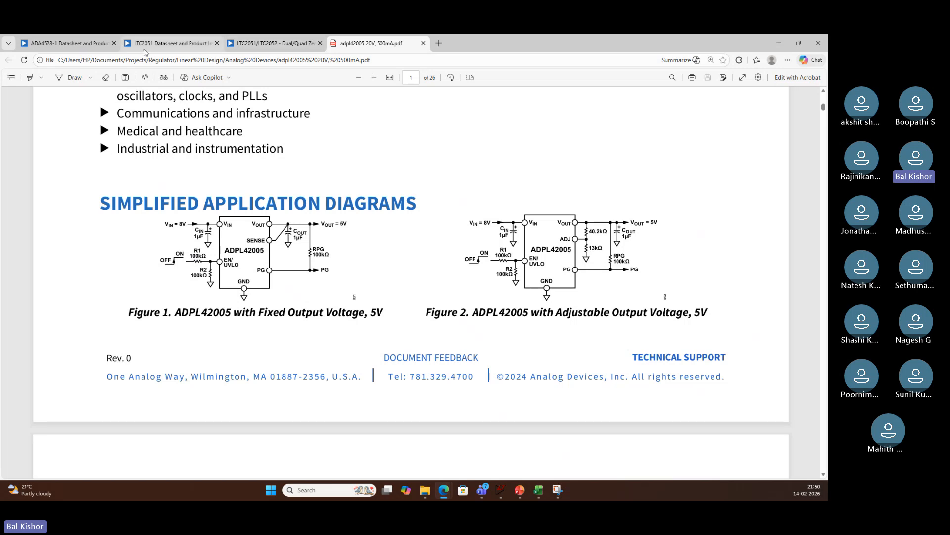
{"action": "left_click", "coordinate": [780, 44]}
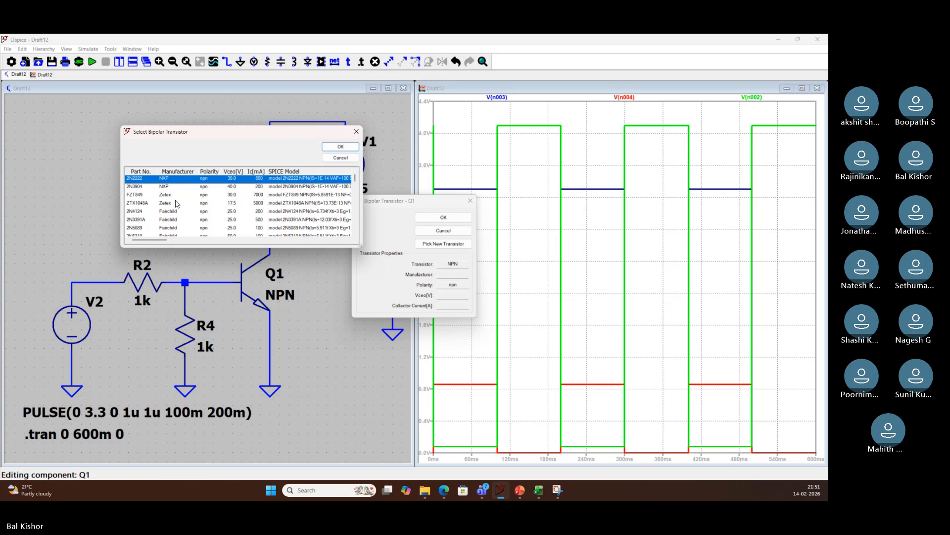
Assign the NXP BC847B model to transistor Q1
{"action": "scroll", "coordinate": [174, 211], "scroll_direction": "down", "scroll_amount": 5}
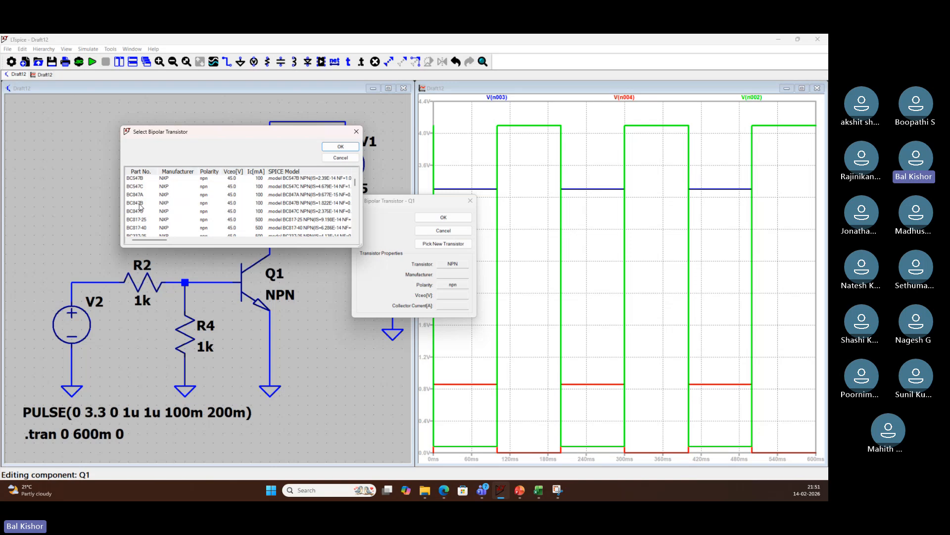
{"action": "left_click", "coordinate": [140, 204]}
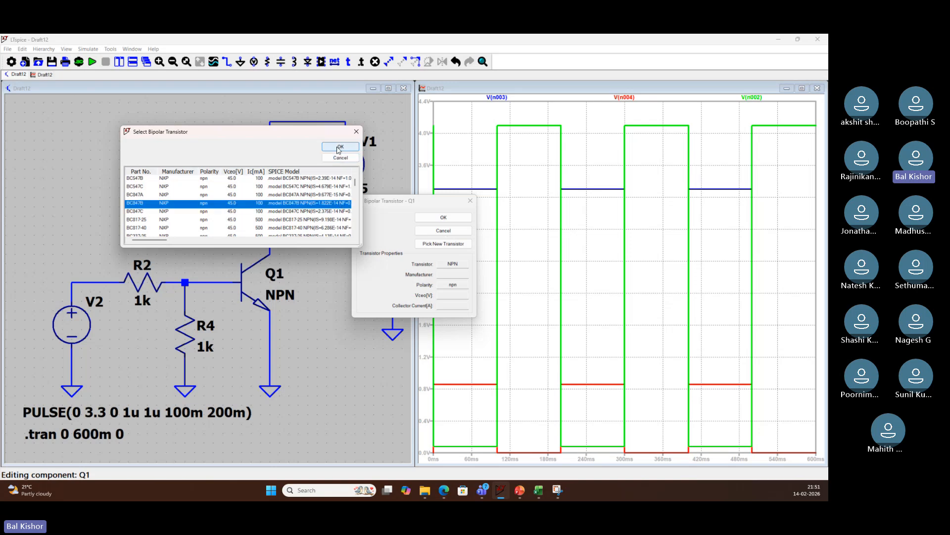
{"action": "left_click", "coordinate": [340, 147]}
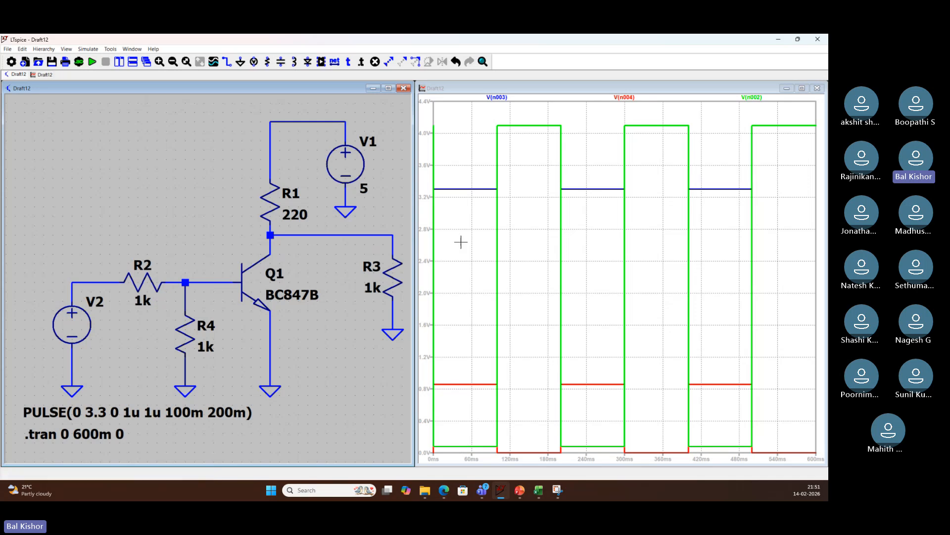
Capture the whole waveform window with the three voltage traces as a screenshot in Snipping Tool
{"action": "left_click", "coordinate": [562, 491]}
{"action": "left_click", "coordinate": [279, 183]}
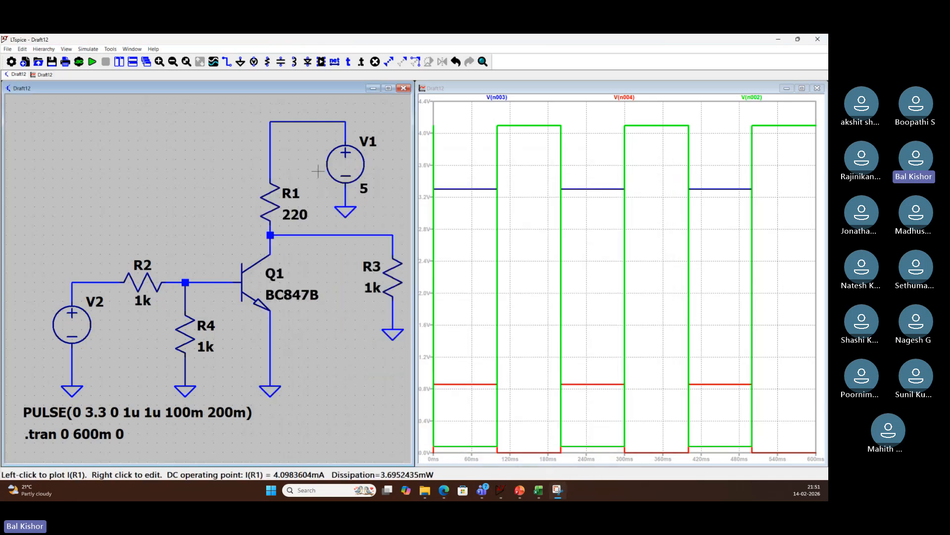
{"action": "left_click_drag", "start_coordinate": [424, 93], "coordinate": [828, 470]}
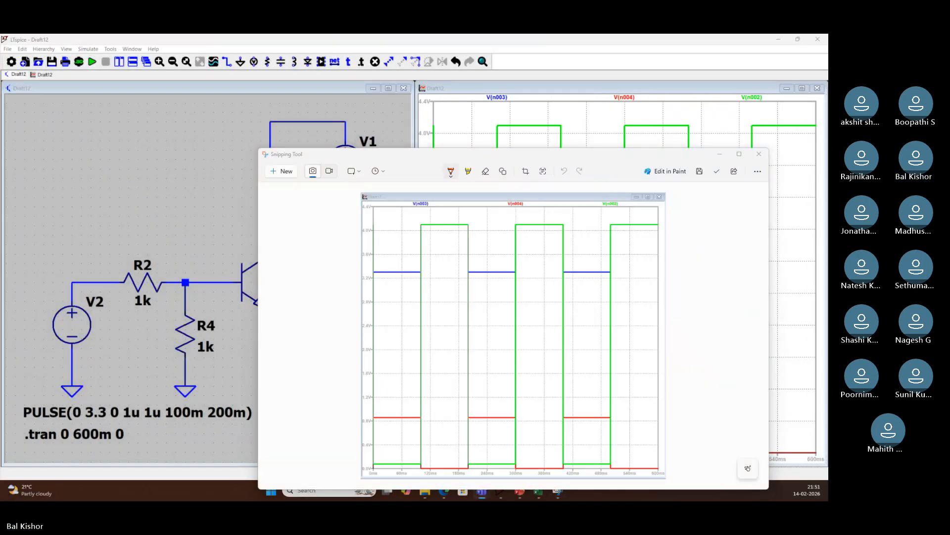
Return to LTspice and rerun the transient simulation with the BC847B transistor
{"action": "left_click", "coordinate": [166, 210]}
{"action": "left_click", "coordinate": [92, 62]}
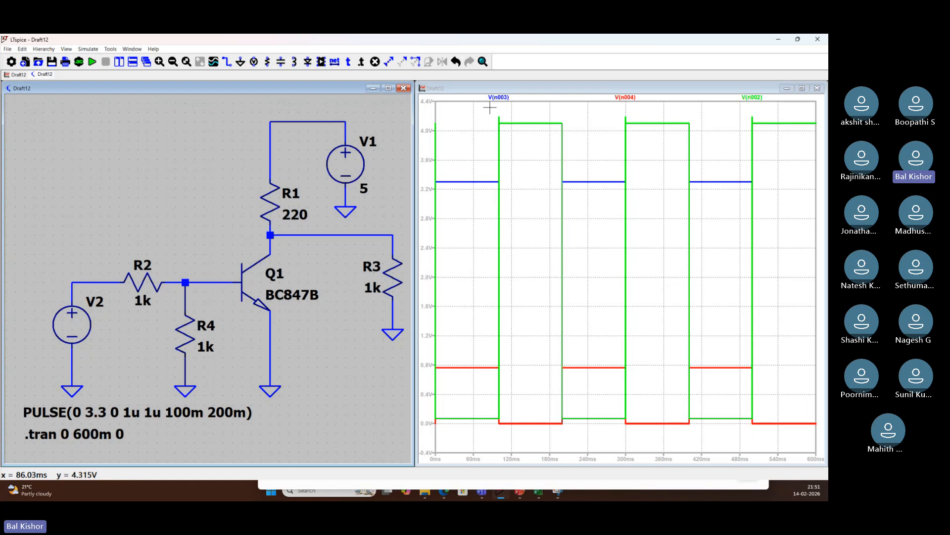
Magnify the collector voltage trace around its rising edge at 100 ms to examine the spike
{"action": "left_click_drag", "start_coordinate": [489, 108], "coordinate": [521, 144]}
{"action": "left_click_drag", "start_coordinate": [532, 180], "coordinate": [615, 313]}
{"action": "left_click_drag", "start_coordinate": [543, 158], "coordinate": [626, 353]}
{"action": "mouse_move", "coordinate": [533, 145]}
{"action": "left_mouse_down"}
{"action": "mouse_move", "coordinate": [596, 285]}
{"action": "mouse_move", "coordinate": [619, 399]}
{"action": "left_mouse_up"}
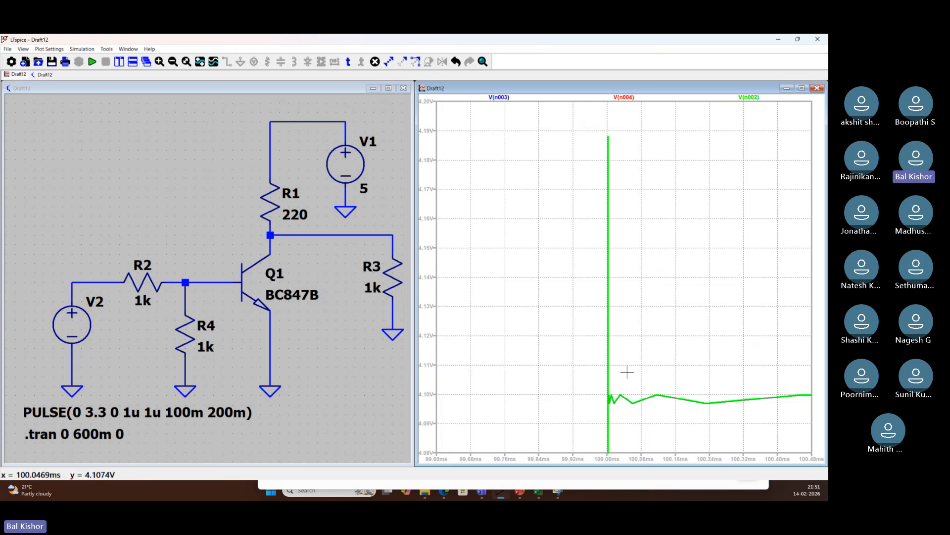
Magnify the collector trace just above 4.10 V near 100 ms, and restore the full view of all three waveforms
{"action": "left_click_drag", "start_coordinate": [644, 381], "coordinate": [601, 327]}
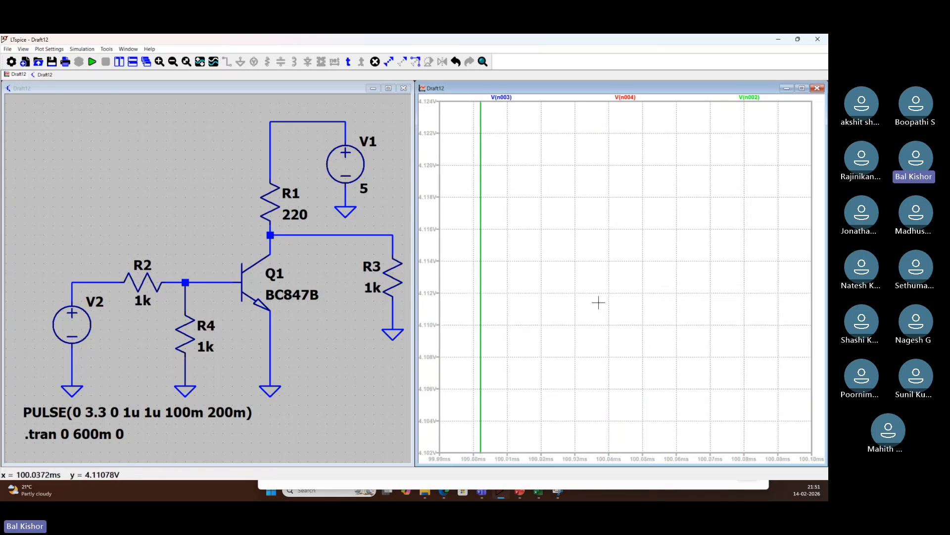
{"action": "right_click", "coordinate": [584, 253]}
{"action": "left_click", "coordinate": [627, 228]}
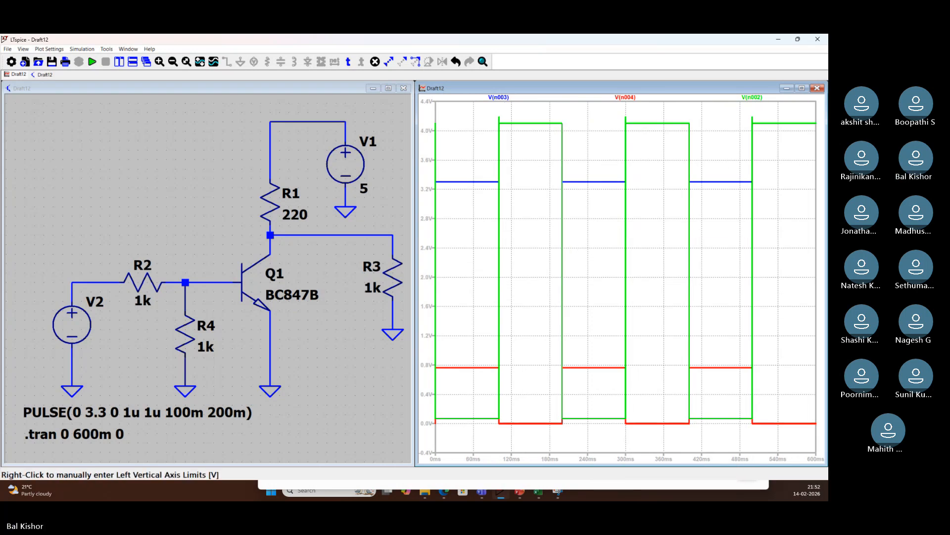
Switch to the LTspice training PDF in Edge and go past the MOSFET characteristics pages to the "MOSFET Schematic as switch" slide
{"action": "key", "text": "alt+Tab"}
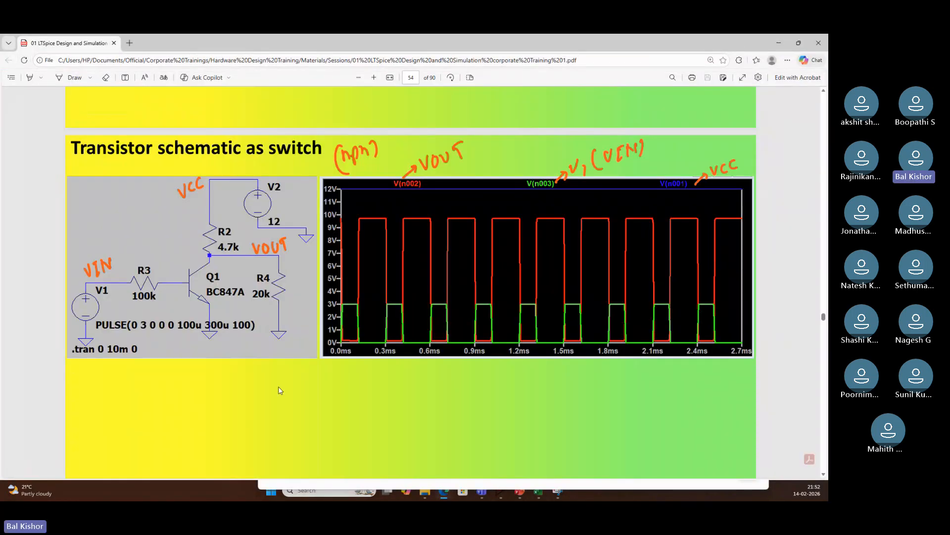
{"action": "scroll", "coordinate": [279, 386], "scroll_direction": "down", "scroll_amount": 10}
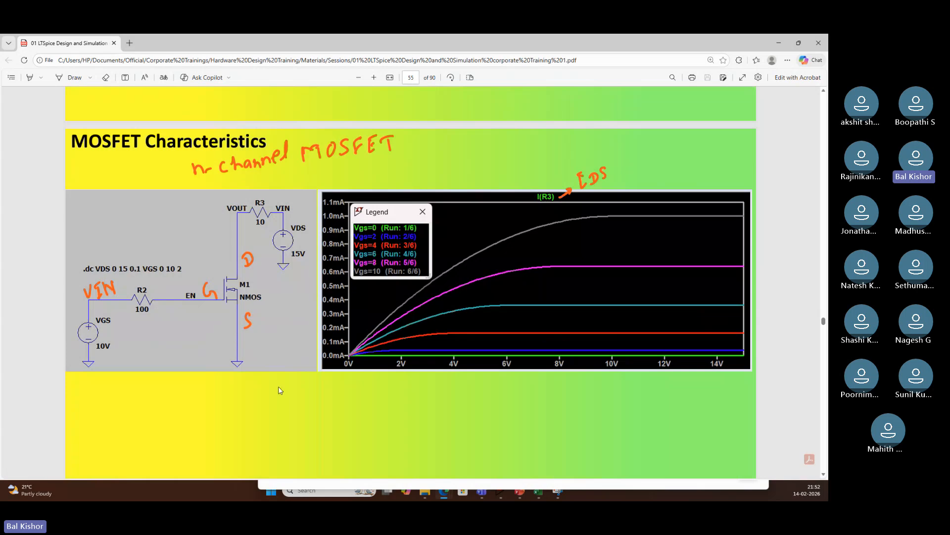
{"action": "scroll", "coordinate": [278, 390], "scroll_direction": "down", "scroll_amount": 10}
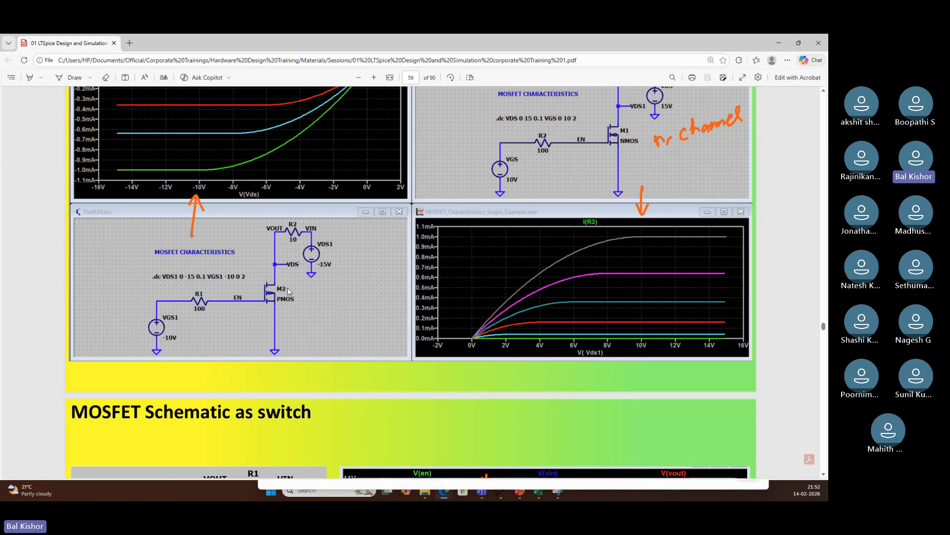
{"action": "scroll", "coordinate": [165, 234], "scroll_direction": "down", "scroll_amount": 4}
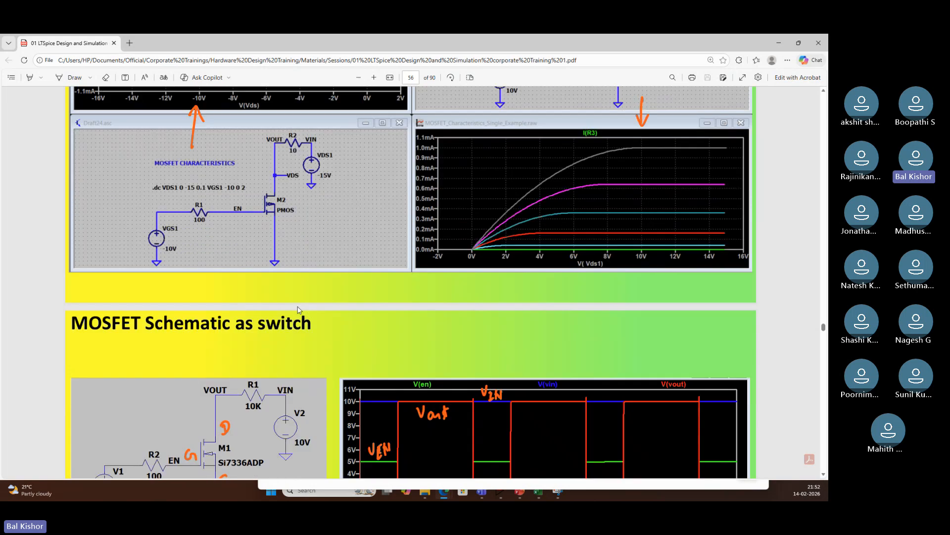
{"action": "scroll", "coordinate": [166, 235], "scroll_direction": "down", "scroll_amount": 1}
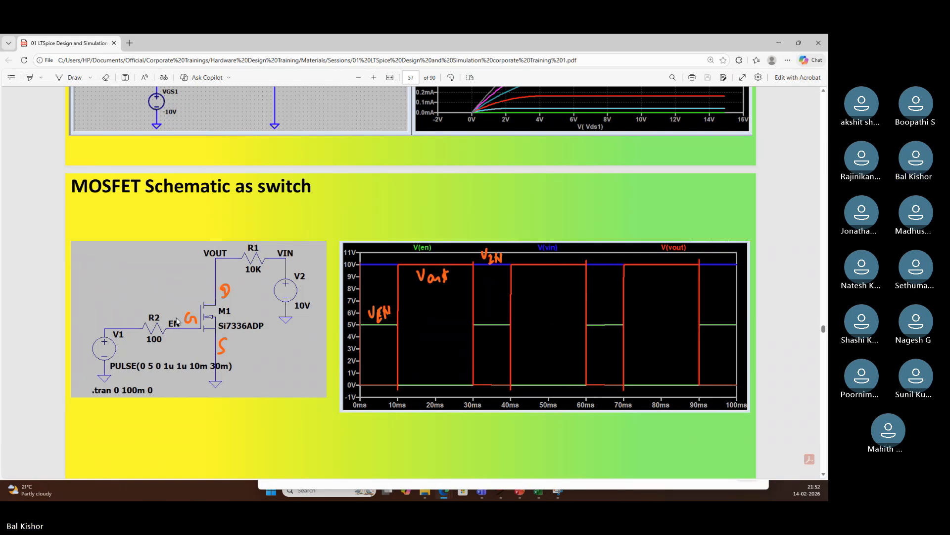
Mark up the MOSFET switch slide in blue ink: pulse edge above R2, down arrow beside M1, circle around VOUT, ticks at the V(en) and V(vout) traces
{"action": "left_click", "coordinate": [74, 78]}
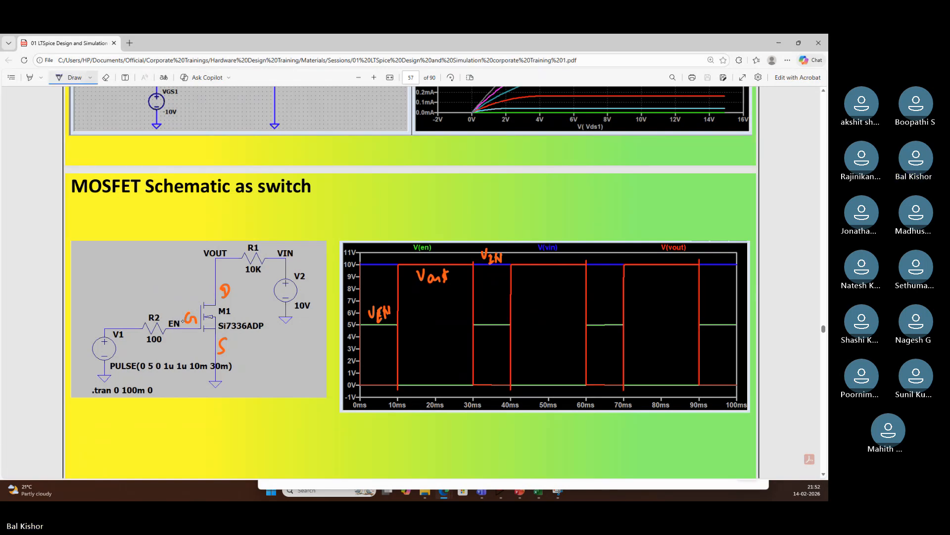
{"action": "left_click_drag", "start_coordinate": [176, 273], "coordinate": [147, 306]}
{"action": "left_click_drag", "start_coordinate": [163, 275], "coordinate": [171, 293]}
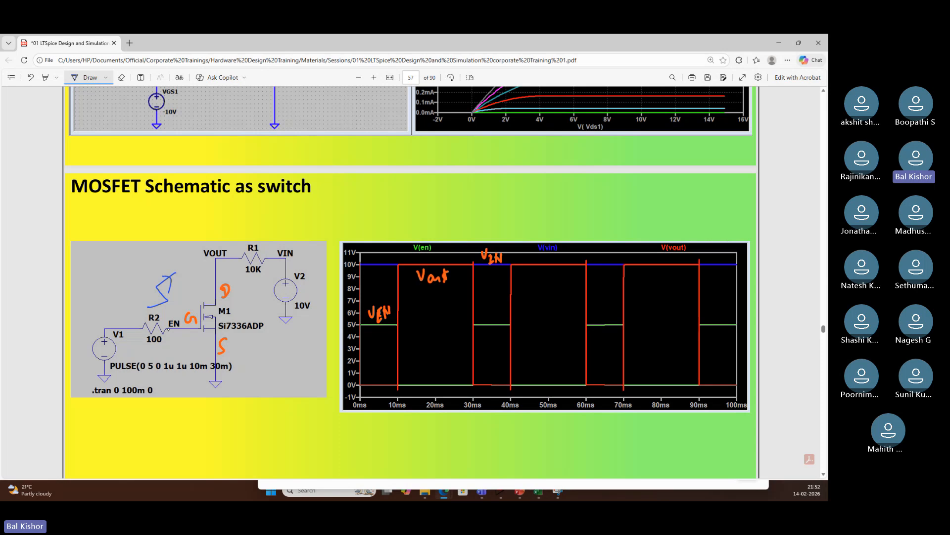
{"action": "left_click_drag", "start_coordinate": [236, 299], "coordinate": [251, 318]}
{"action": "left_click_drag", "start_coordinate": [226, 241], "coordinate": [205, 271]}
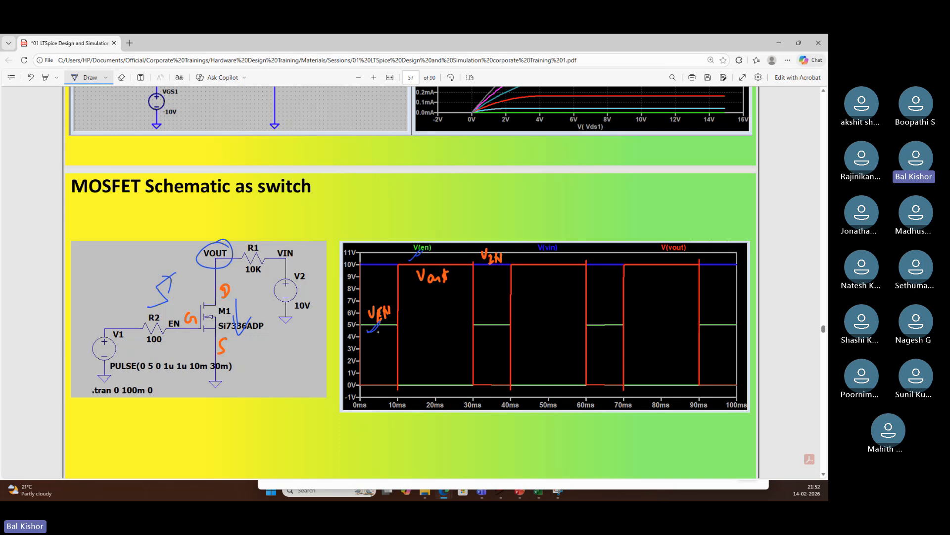
{"action": "left_click_drag", "start_coordinate": [659, 241], "coordinate": [693, 220]}
{"action": "left_click_drag", "start_coordinate": [377, 389], "coordinate": [383, 385]}
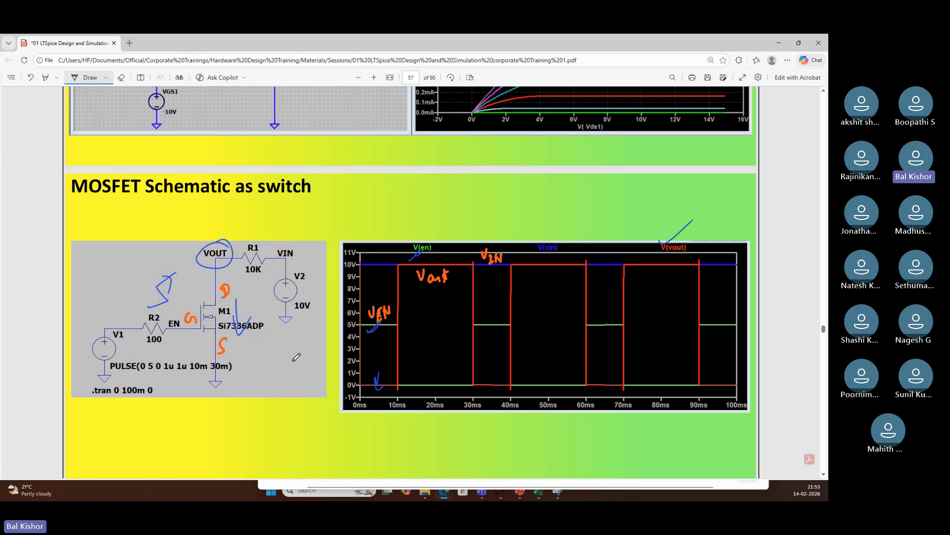
Draw a check mark beneath the MOSFET schematic and handwrite "npn", "pnp", "n-mos" and "p-mos" in the empty area below
{"action": "scroll", "coordinate": [285, 348], "scroll_direction": "down", "scroll_amount": 3}
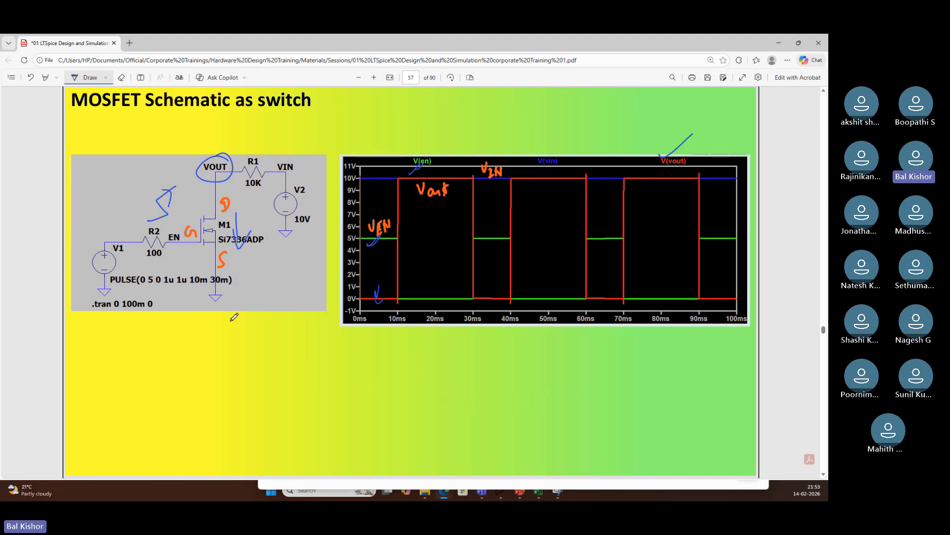
{"action": "left_click_drag", "start_coordinate": [229, 315], "coordinate": [290, 287]}
{"action": "mouse_move", "coordinate": [296, 390]}
{"action": "left_mouse_down"}
{"action": "mouse_move", "coordinate": [318, 364]}
{"action": "mouse_move", "coordinate": [332, 372]}
{"action": "mouse_move", "coordinate": [381, 358]}
{"action": "mouse_move", "coordinate": [391, 365]}
{"action": "left_mouse_up"}
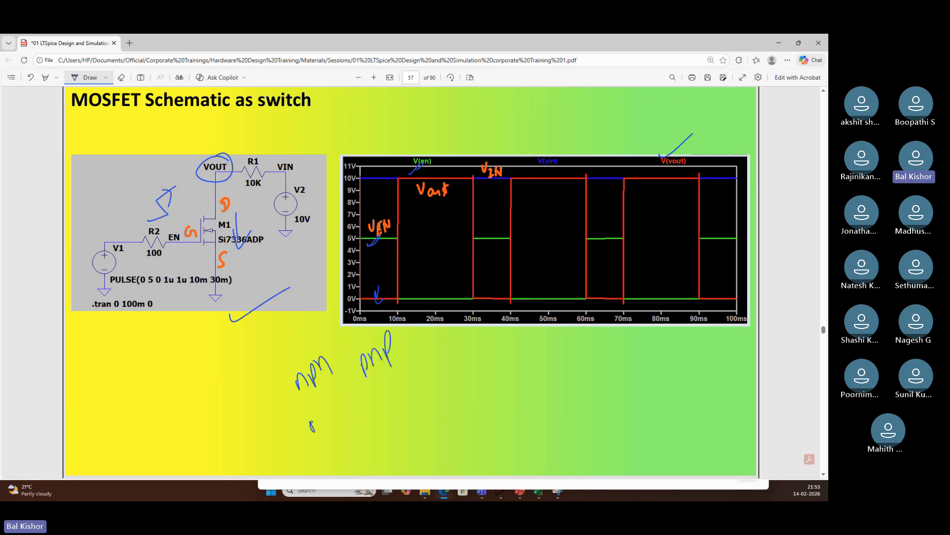
{"action": "left_click_drag", "start_coordinate": [331, 415], "coordinate": [358, 398]}
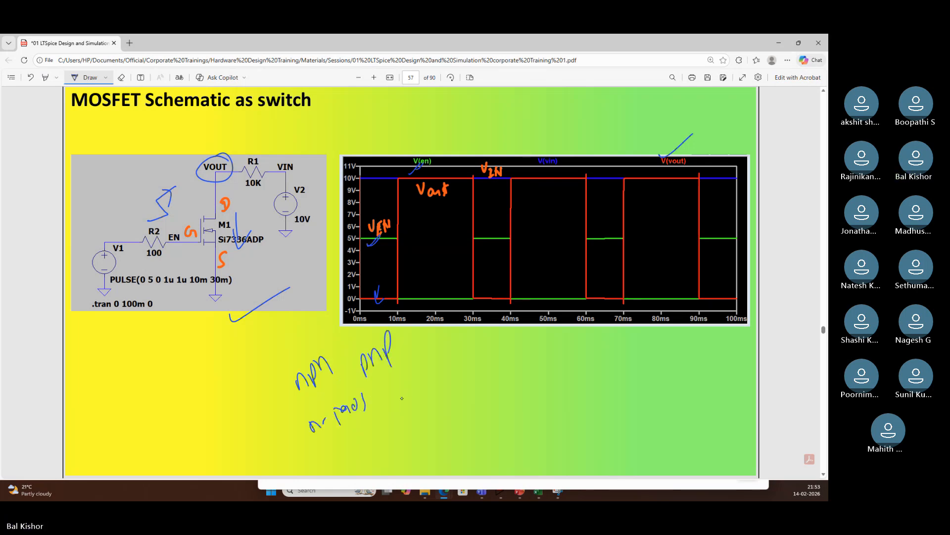
{"action": "left_click_drag", "start_coordinate": [402, 375], "coordinate": [406, 401]}
{"action": "left_click_drag", "start_coordinate": [422, 364], "coordinate": [450, 367]}
{"action": "left_click", "coordinate": [461, 358]}
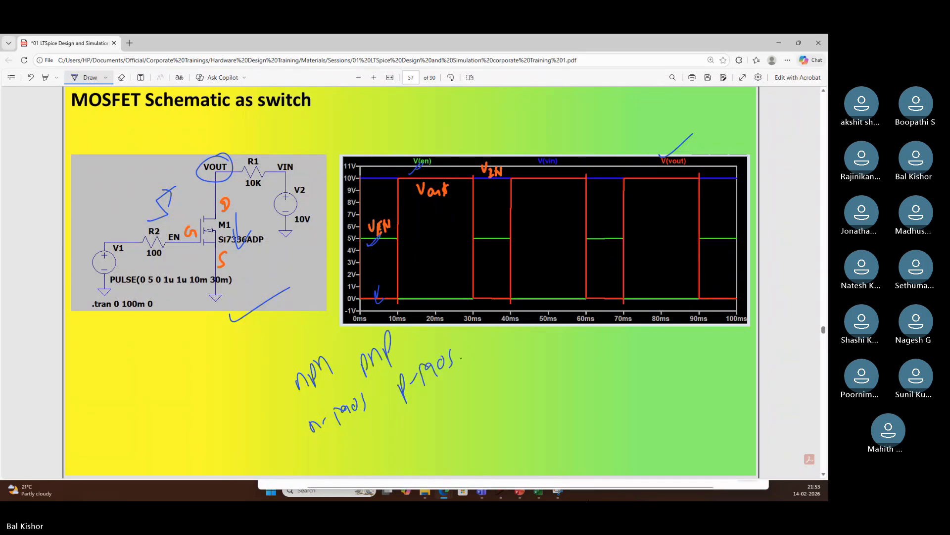
Return to LTspice, create a new blank schematic and place an NPN transistor in it
{"action": "left_click", "coordinate": [501, 498]}
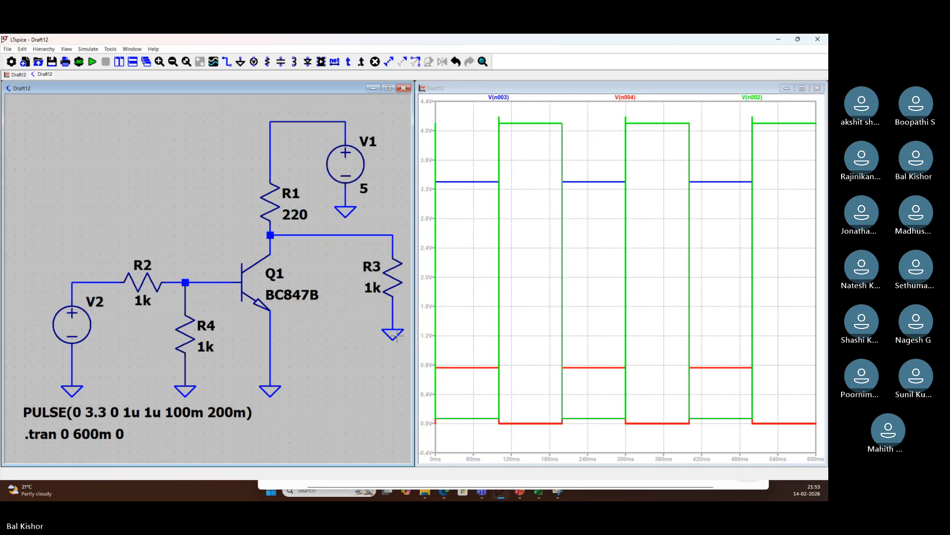
{"action": "left_click", "coordinate": [26, 62]}
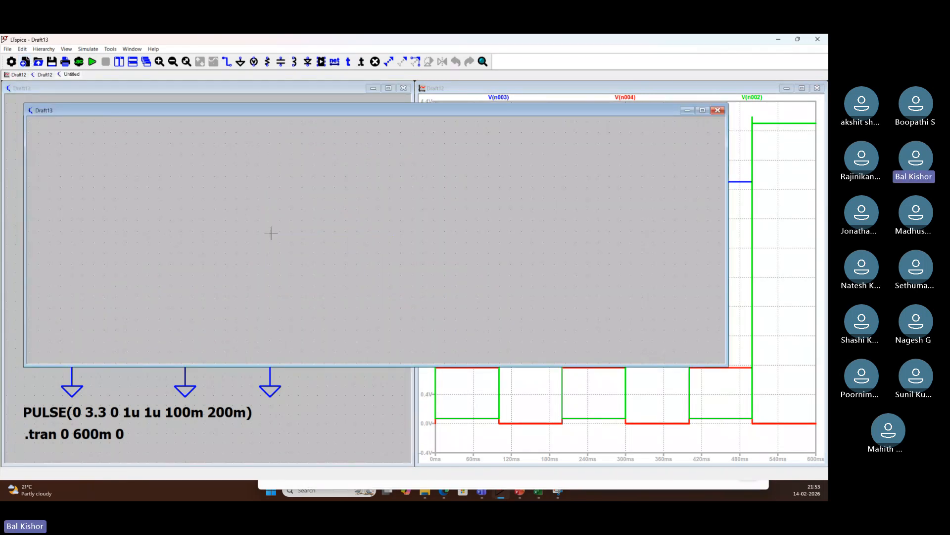
{"action": "key", "text": "F2"}
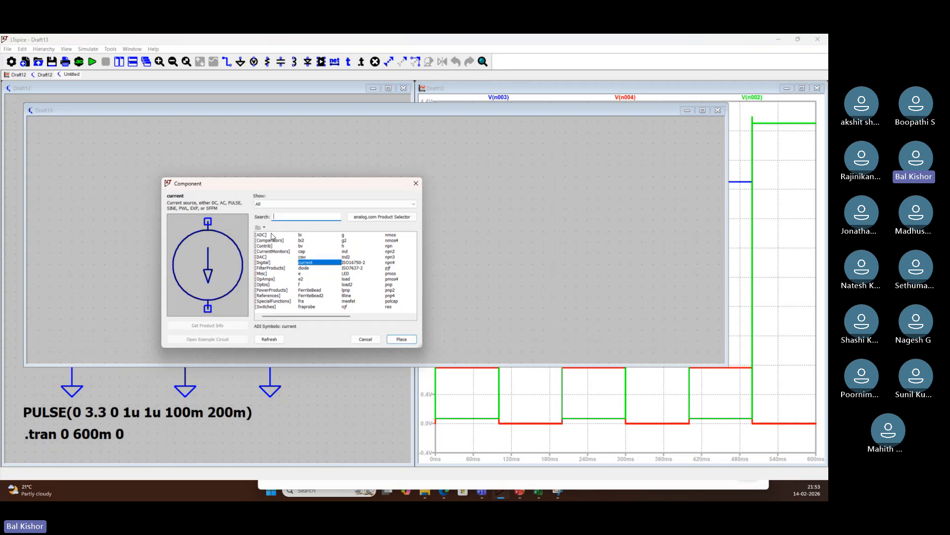
{"action": "left_click", "coordinate": [416, 183]}
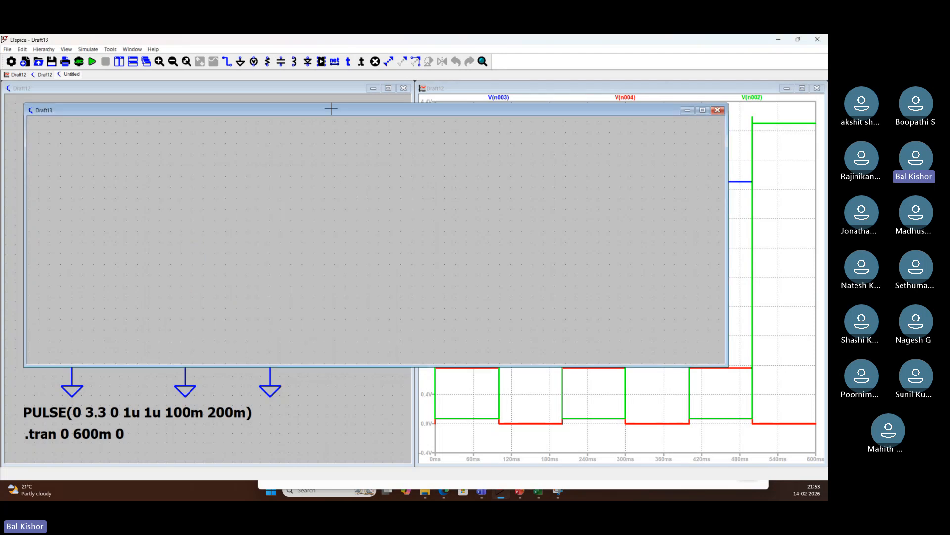
{"action": "left_click", "coordinate": [321, 61]}
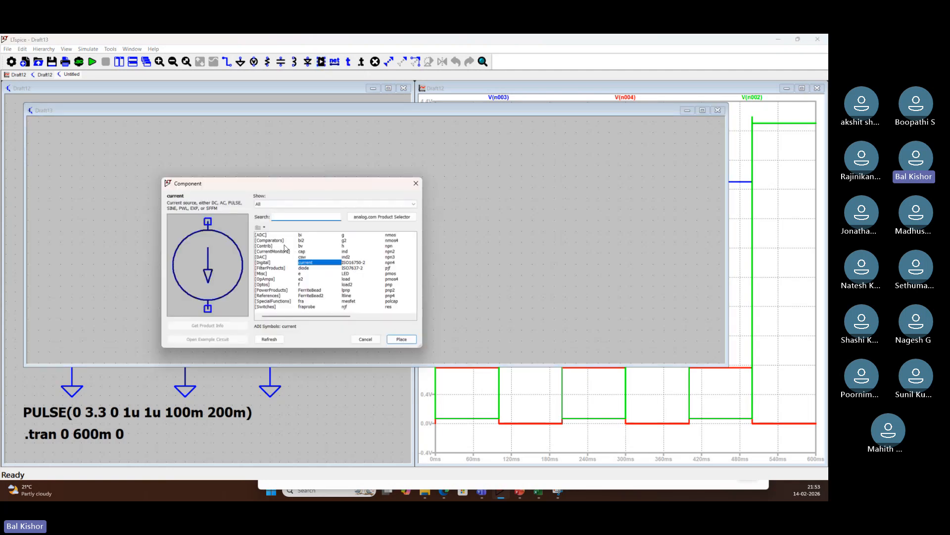
{"action": "type", "text": "npn"}
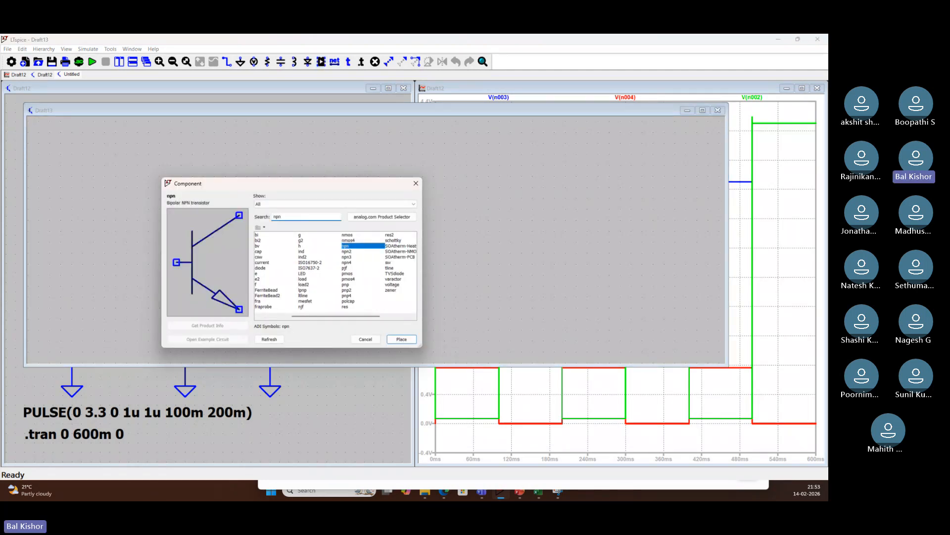
{"action": "key", "text": "Return"}
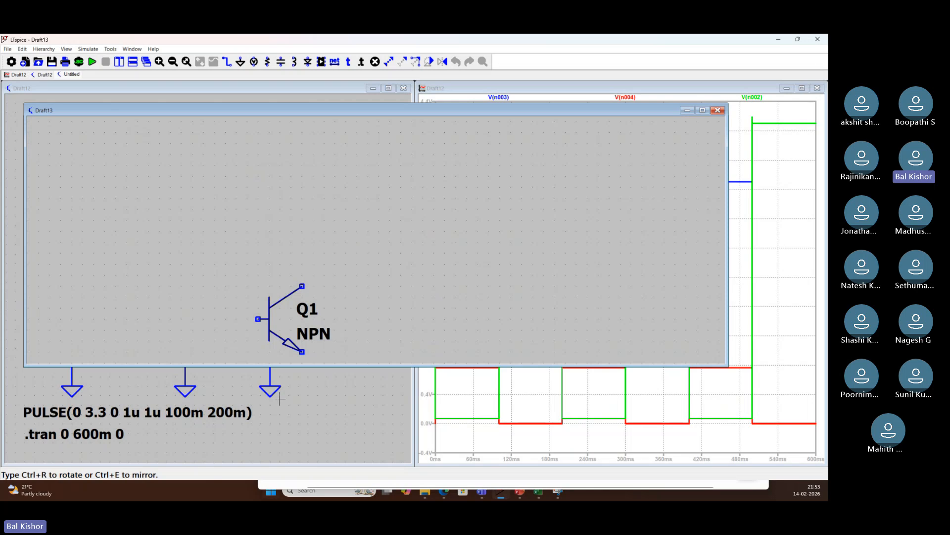
{"action": "left_click", "coordinate": [158, 215]}
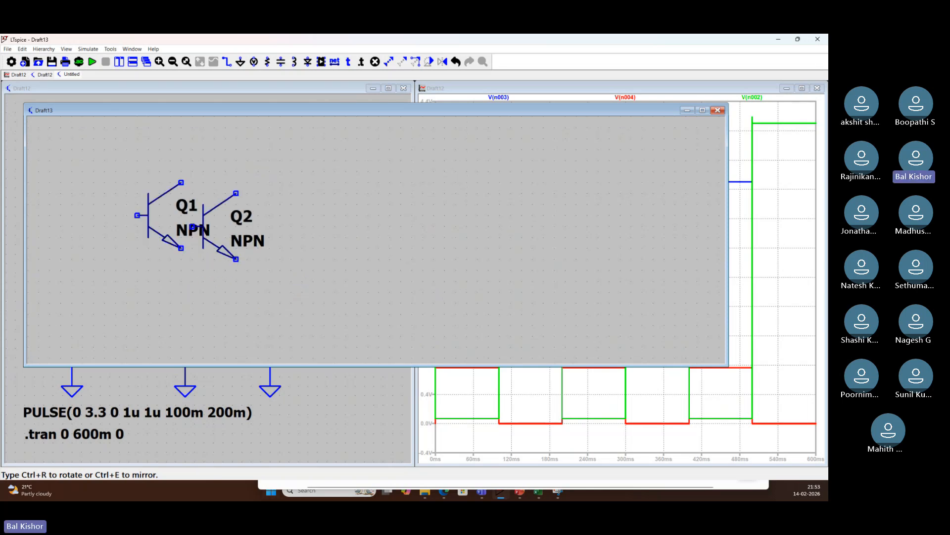
Place a PNP transistor to the right of the NPN transistor
{"action": "key", "text": "F2"}
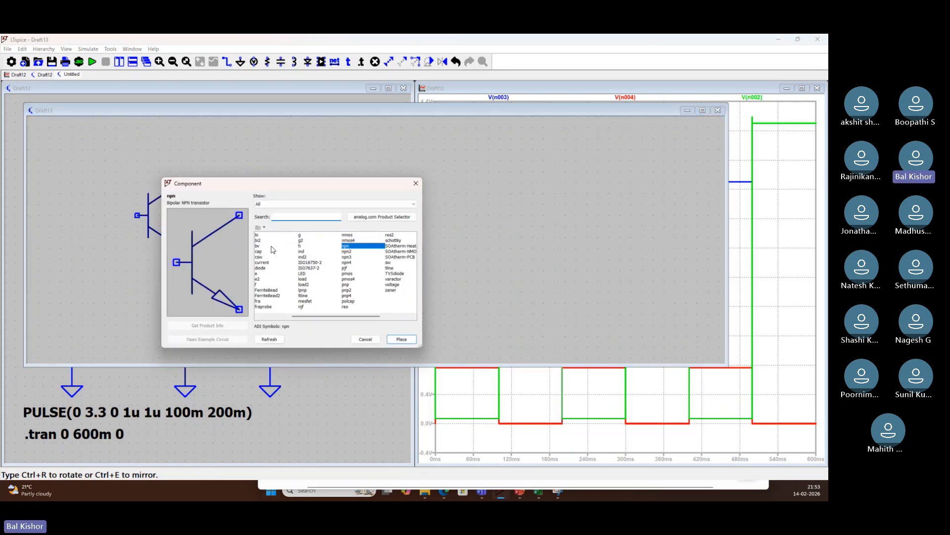
{"action": "type", "text": "pnp"}
{"action": "key", "text": "Return"}
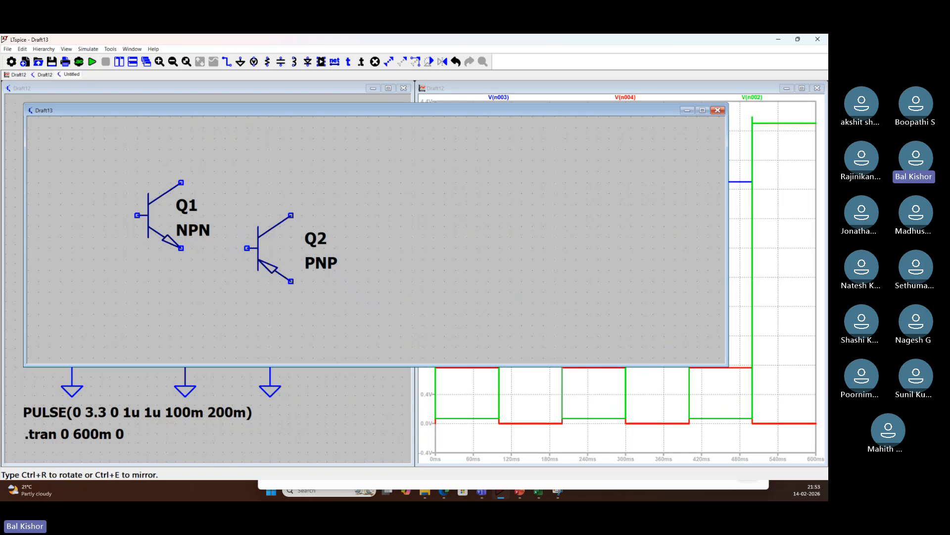
{"action": "left_click", "coordinate": [324, 172]}
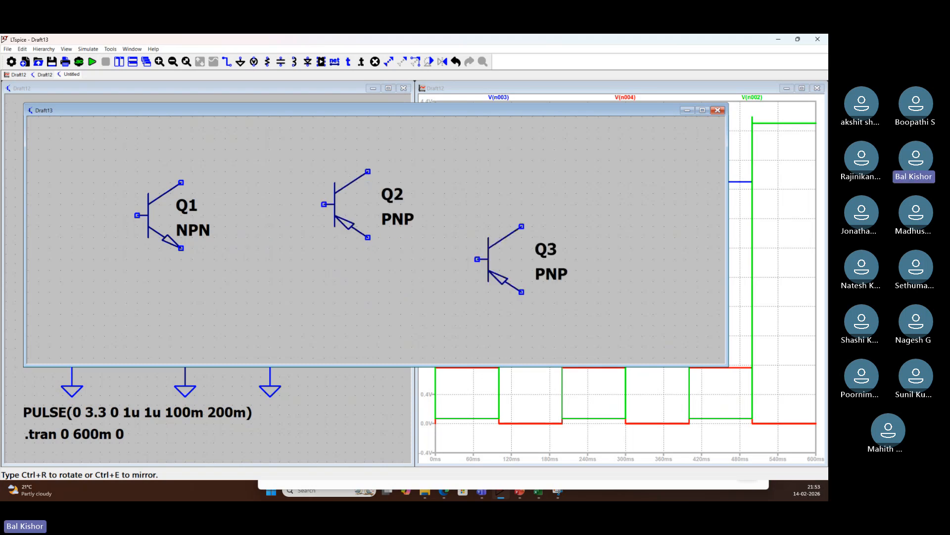
Place an NMOS transistor to the right of the PNP transistor
{"action": "key", "text": "F2"}
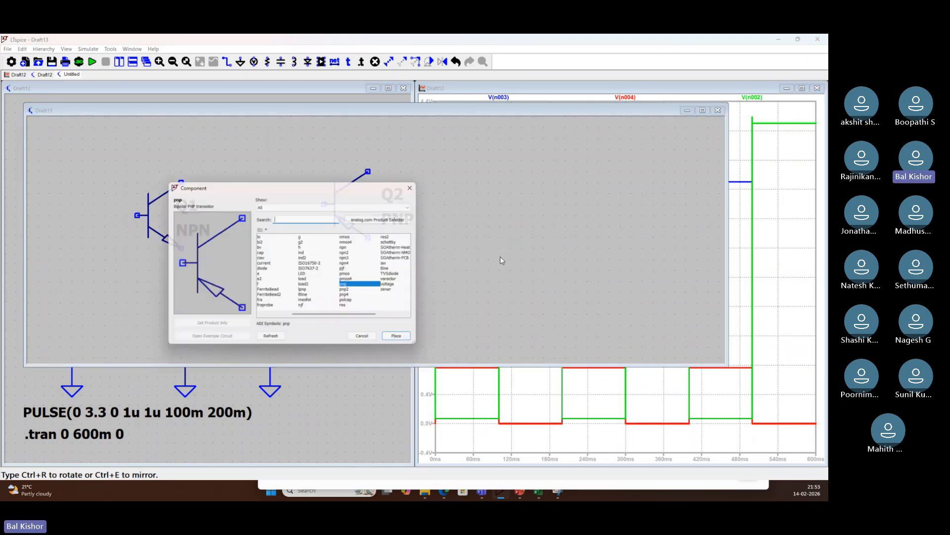
{"action": "type", "text": "nmos"}
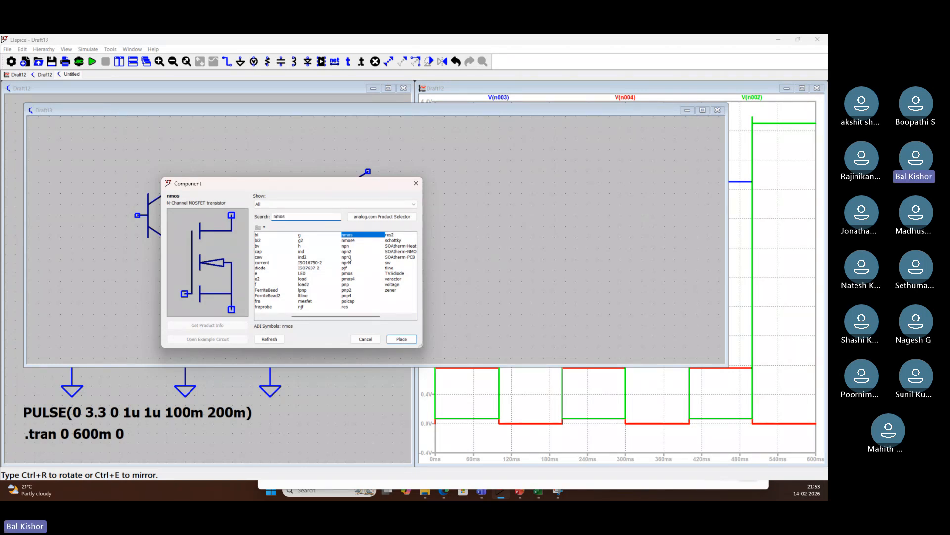
{"action": "left_click", "coordinate": [400, 339]}
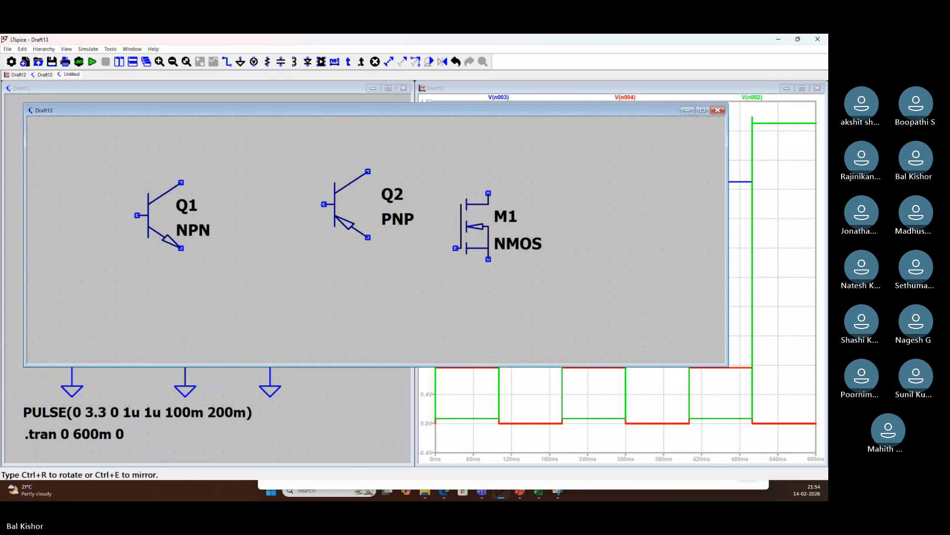
{"action": "left_click", "coordinate": [473, 204]}
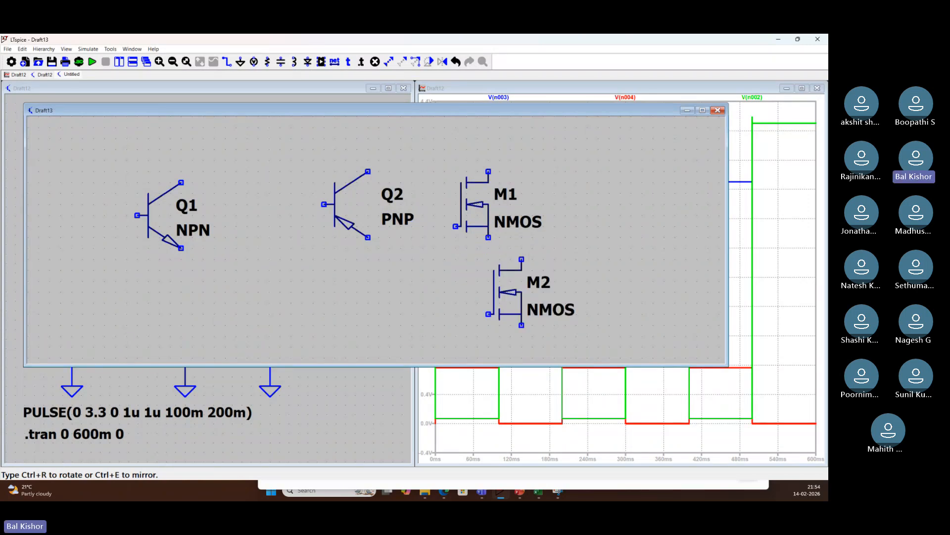
Place a PMOS transistor to the right of the NMOS transistor and end component placement
{"action": "key", "text": "F2"}
{"action": "type", "text": "pmos"}
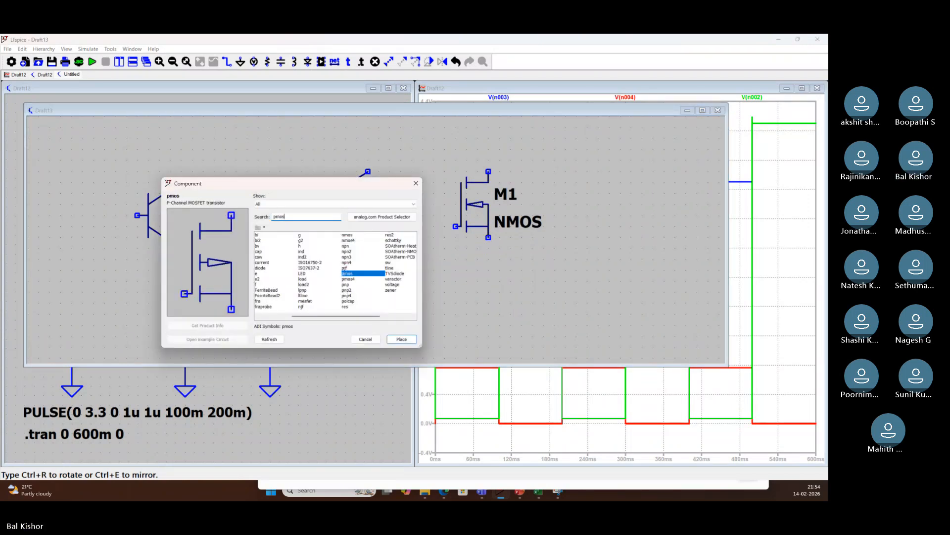
{"action": "key", "text": "Return"}
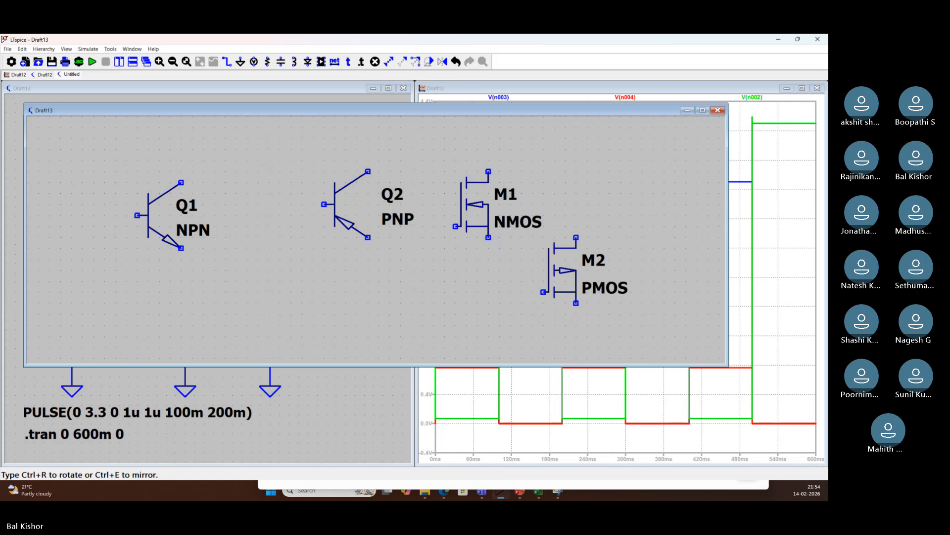
{"action": "left_click", "coordinate": [604, 193]}
{"action": "key", "text": "Escape"}
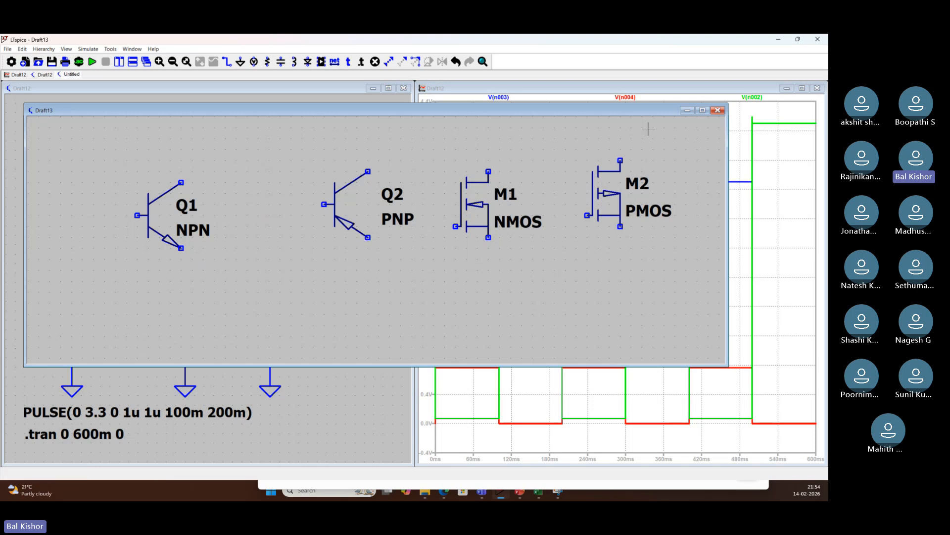
Minimize the transistor symbols schematic, switch to the LTspice training PDF in Edge and go to the high side switch application page
{"action": "left_click", "coordinate": [686, 111]}
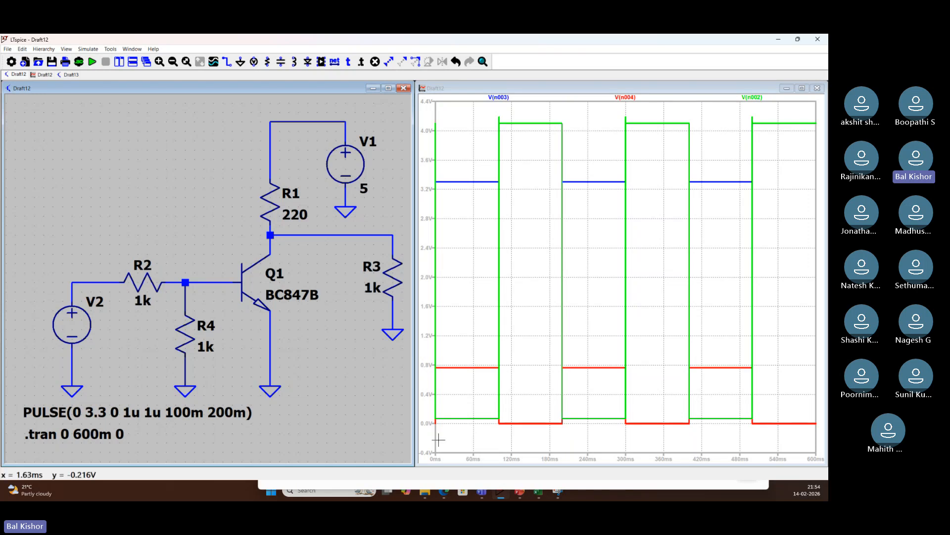
{"action": "left_click", "coordinate": [444, 492]}
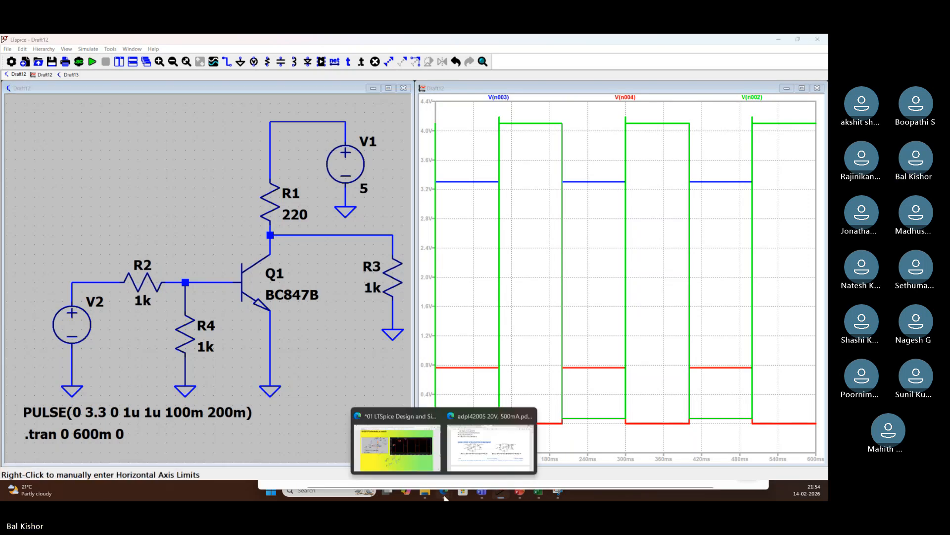
{"action": "left_click", "coordinate": [415, 442]}
{"action": "scroll", "coordinate": [438, 388], "scroll_direction": "down", "scroll_amount": 4}
{"action": "scroll", "coordinate": [438, 388], "scroll_direction": "down", "scroll_amount": 15}
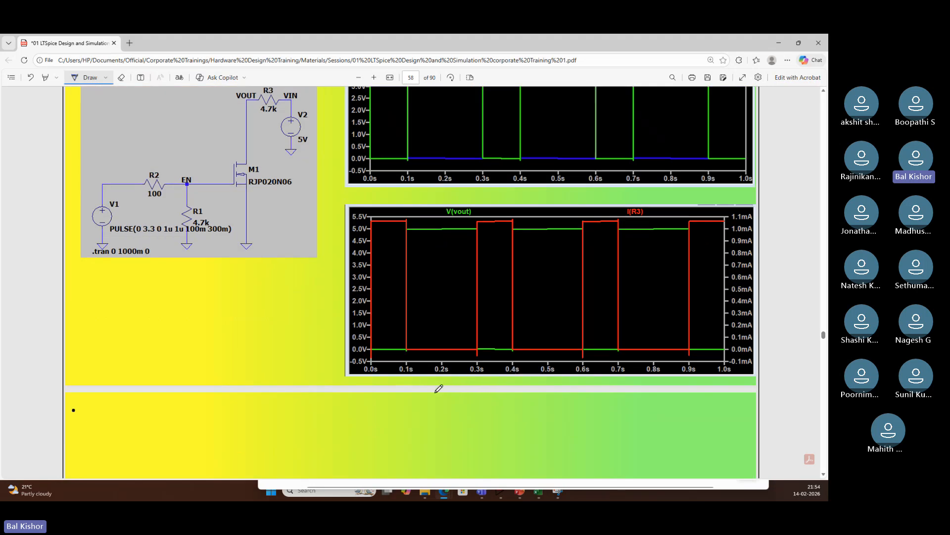
{"action": "scroll", "coordinate": [439, 388], "scroll_direction": "down", "scroll_amount": 5}
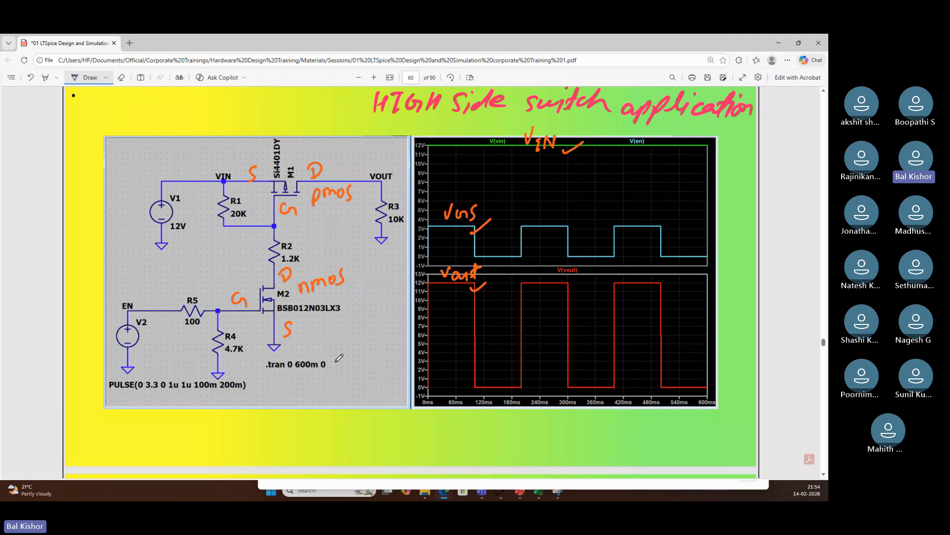
Handwrite "Battery powered system." above the high side switch schematic
{"action": "left_click_drag", "start_coordinate": [123, 121], "coordinate": [130, 146]}
{"action": "left_click_drag", "start_coordinate": [138, 128], "coordinate": [150, 132]}
{"action": "mouse_move", "coordinate": [147, 123]}
{"action": "left_mouse_down"}
{"action": "mouse_move", "coordinate": [163, 133]}
{"action": "mouse_move", "coordinate": [193, 110]}
{"action": "mouse_move", "coordinate": [214, 132]}
{"action": "mouse_move", "coordinate": [221, 109]}
{"action": "mouse_move", "coordinate": [279, 88]}
{"action": "left_mouse_up"}
{"action": "mouse_move", "coordinate": [246, 130]}
{"action": "left_mouse_down"}
{"action": "mouse_move", "coordinate": [243, 147]}
{"action": "mouse_move", "coordinate": [268, 124]}
{"action": "mouse_move", "coordinate": [307, 112]}
{"action": "left_mouse_up"}
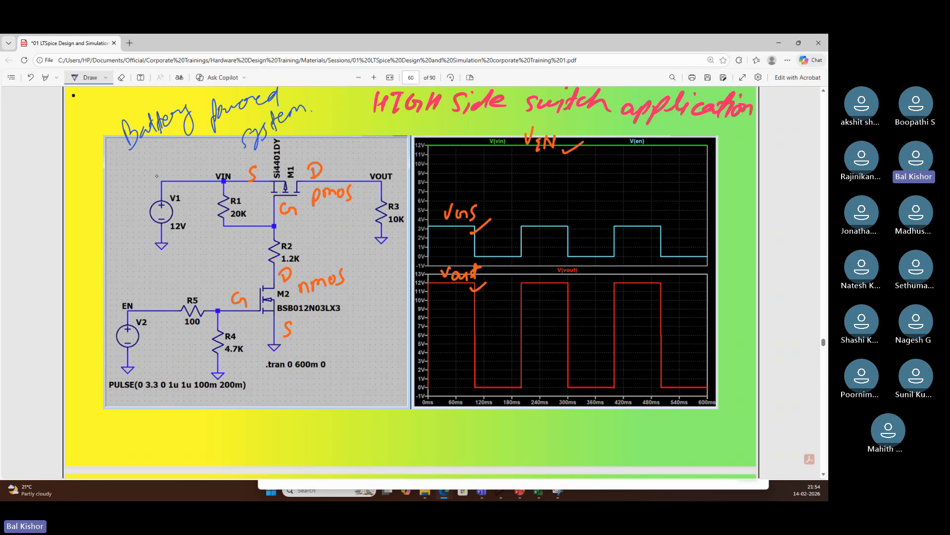
Handwrite "24V/48V" above source V1, underline it and mark V1 with a small arrow
{"action": "left_click_drag", "start_coordinate": [144, 195], "coordinate": [177, 168]}
{"action": "left_click_drag", "start_coordinate": [133, 200], "coordinate": [171, 163]}
{"action": "left_click_drag", "start_coordinate": [179, 149], "coordinate": [174, 157]}
{"action": "mouse_move", "coordinate": [183, 143]}
{"action": "left_mouse_down"}
{"action": "mouse_move", "coordinate": [191, 139]}
{"action": "mouse_move", "coordinate": [154, 167]}
{"action": "left_mouse_up"}
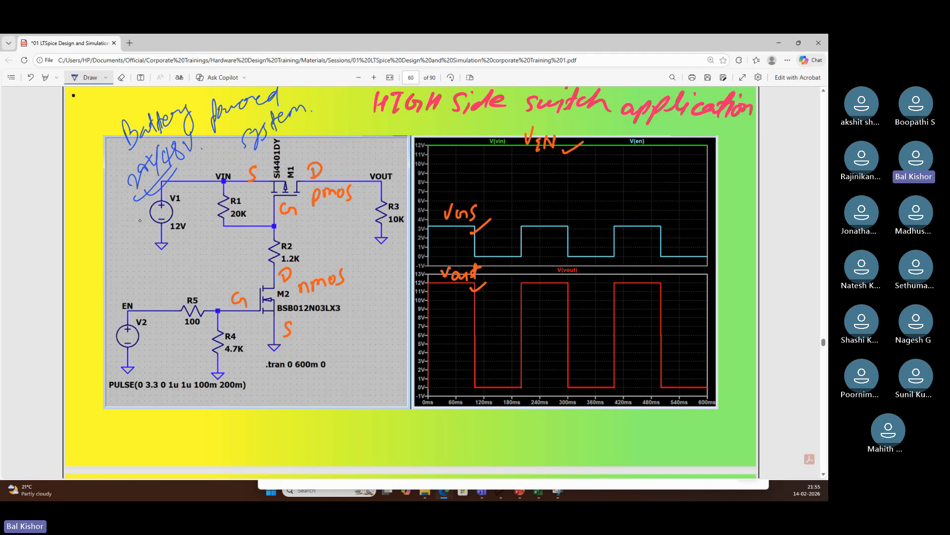
{"action": "mouse_move", "coordinate": [140, 221]}
{"action": "left_mouse_down"}
{"action": "mouse_move", "coordinate": [151, 211]}
{"action": "mouse_move", "coordinate": [133, 220]}
{"action": "left_mouse_up"}
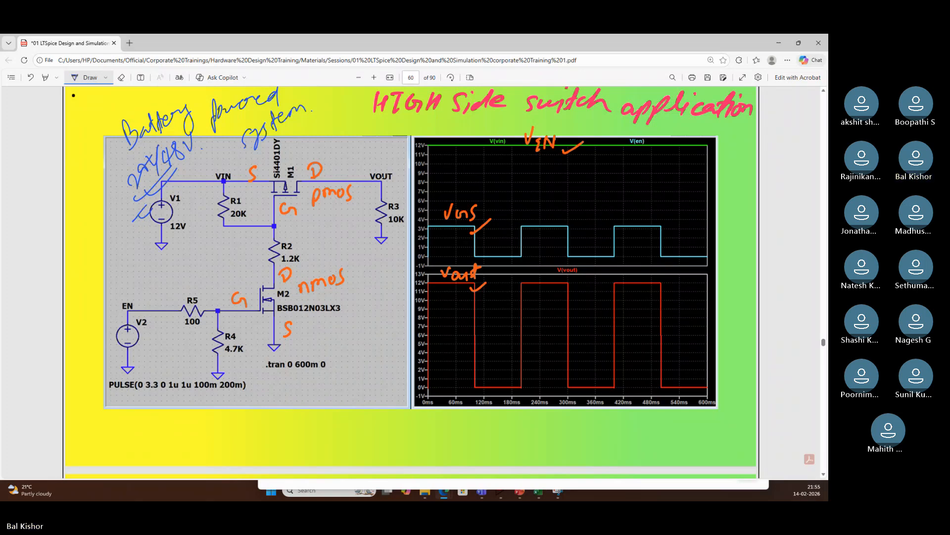
Draw an arrow from VOUT labelled "load", tick the EN input and draw arrows down through R2 and M2
{"action": "mouse_move", "coordinate": [388, 173]}
{"action": "left_mouse_down"}
{"action": "mouse_move", "coordinate": [428, 117]}
{"action": "mouse_move", "coordinate": [461, 109]}
{"action": "left_mouse_up"}
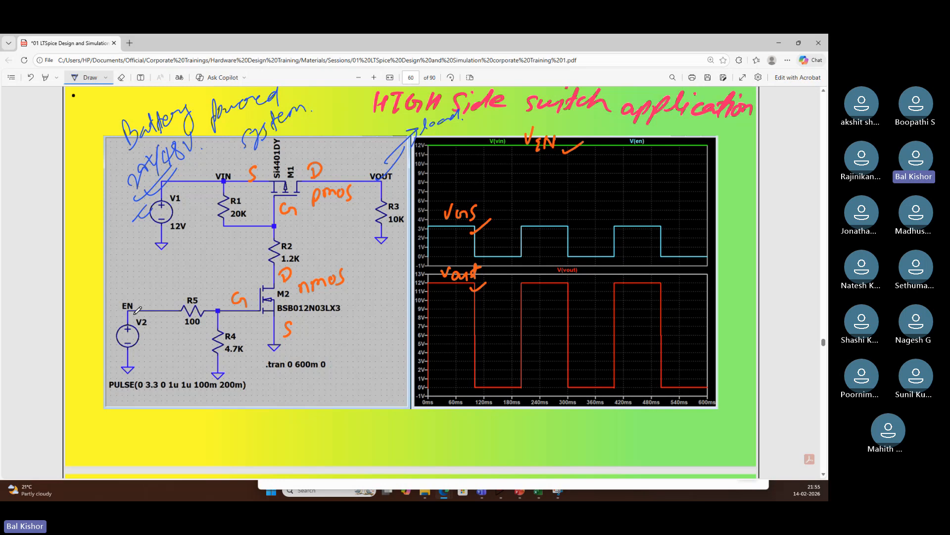
{"action": "left_click_drag", "start_coordinate": [135, 313], "coordinate": [166, 299]}
{"action": "mouse_move", "coordinate": [257, 280]}
{"action": "left_mouse_down"}
{"action": "mouse_move", "coordinate": [252, 345]}
{"action": "mouse_move", "coordinate": [262, 325]}
{"action": "left_mouse_up"}
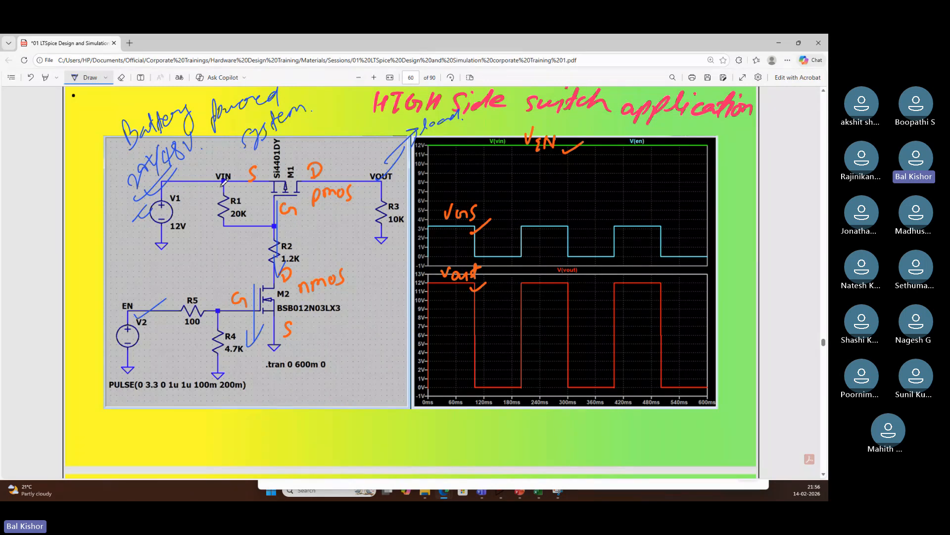
Tick the output line, cross out M1 and the gate line of M2, and circle VOUT on the schematic
{"action": "left_click_drag", "start_coordinate": [333, 183], "coordinate": [365, 166]}
{"action": "mouse_move", "coordinate": [273, 168]}
{"action": "left_mouse_down"}
{"action": "mouse_move", "coordinate": [303, 199]}
{"action": "mouse_move", "coordinate": [282, 202]}
{"action": "left_mouse_up"}
{"action": "mouse_move", "coordinate": [205, 290]}
{"action": "left_mouse_down"}
{"action": "mouse_move", "coordinate": [218, 299]}
{"action": "mouse_move", "coordinate": [208, 311]}
{"action": "left_mouse_up"}
{"action": "mouse_move", "coordinate": [201, 278]}
{"action": "left_mouse_down"}
{"action": "mouse_move", "coordinate": [218, 270]}
{"action": "mouse_move", "coordinate": [227, 293]}
{"action": "mouse_move", "coordinate": [261, 289]}
{"action": "left_mouse_up"}
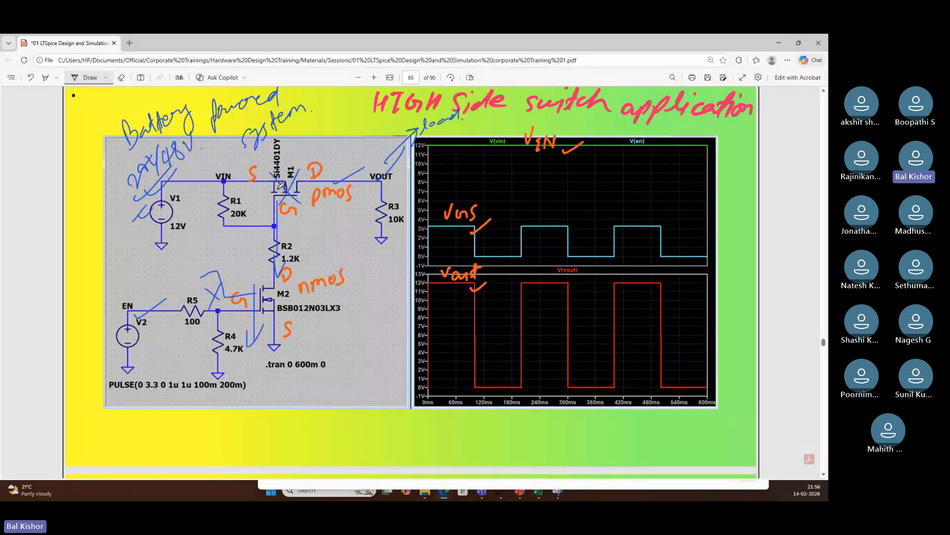
{"action": "mouse_move", "coordinate": [380, 171]}
{"action": "left_mouse_down"}
{"action": "mouse_move", "coordinate": [382, 190]}
{"action": "mouse_move", "coordinate": [369, 170]}
{"action": "left_mouse_up"}
{"action": "mouse_move", "coordinate": [308, 184]}
{"action": "left_mouse_down"}
{"action": "mouse_move", "coordinate": [297, 190]}
{"action": "mouse_move", "coordinate": [305, 173]}
{"action": "left_mouse_up"}
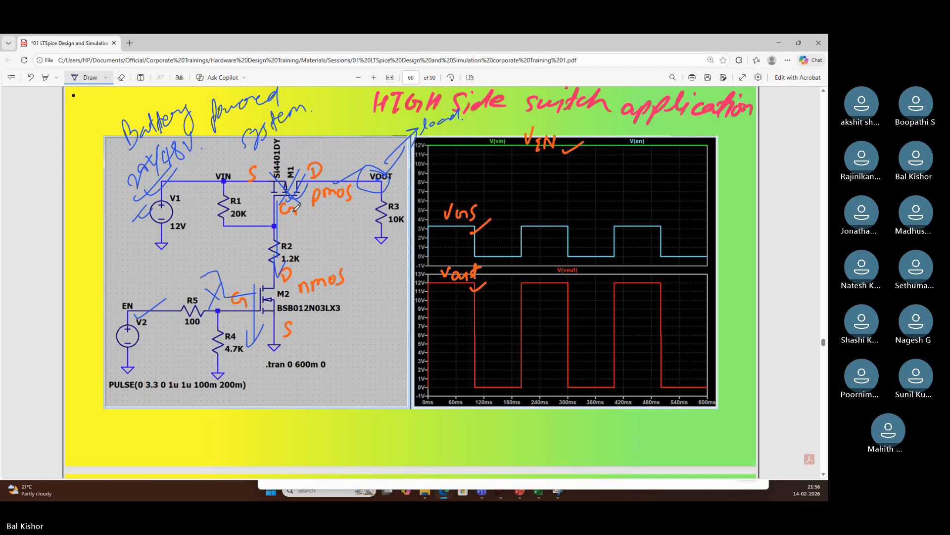
Go through the sinusoidal OPAMP example to the square-input OP2177 example and tick its gain = 2 note
{"action": "scroll", "coordinate": [312, 261], "scroll_direction": "down", "scroll_amount": 3}
{"action": "scroll", "coordinate": [312, 262], "scroll_direction": "down", "scroll_amount": 3}
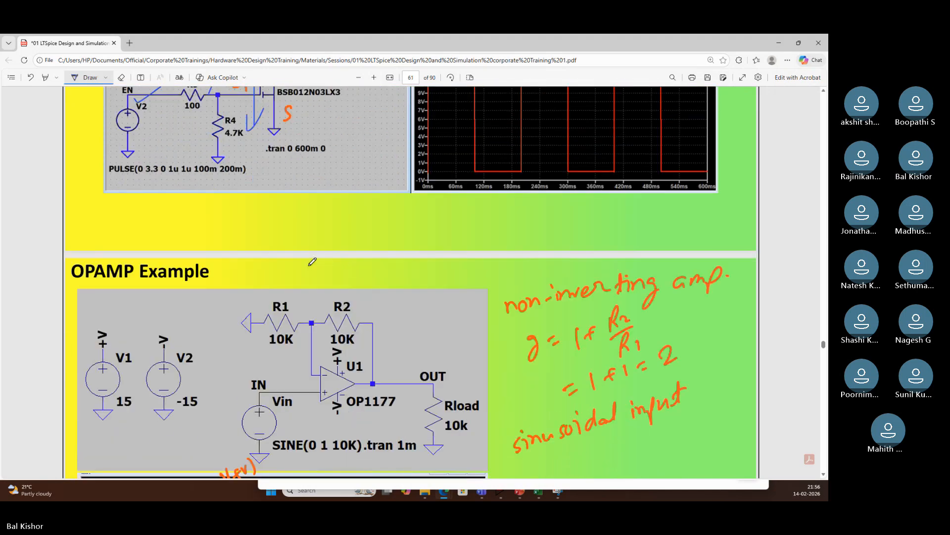
{"action": "scroll", "coordinate": [313, 262], "scroll_direction": "down", "scroll_amount": 2}
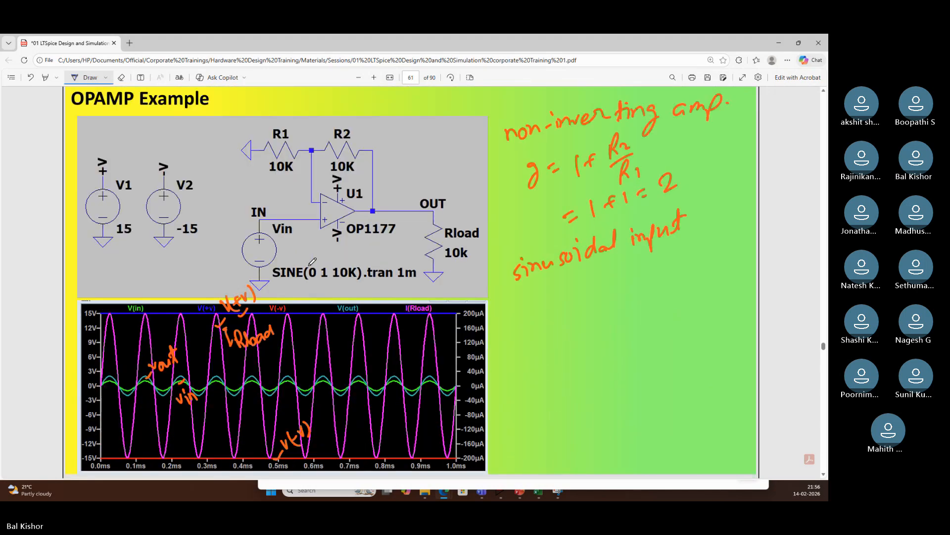
{"action": "scroll", "coordinate": [313, 261], "scroll_direction": "down", "scroll_amount": 6}
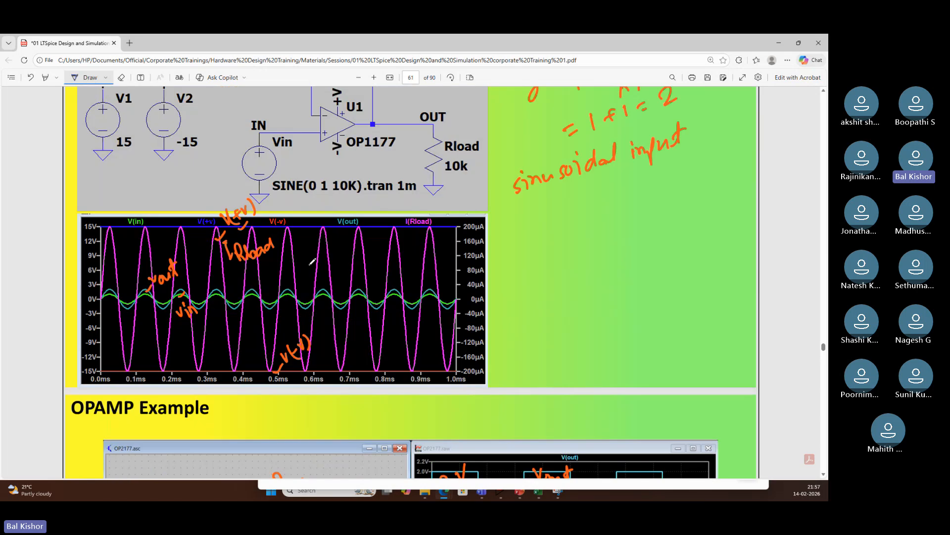
{"action": "scroll", "coordinate": [312, 261], "scroll_direction": "down", "scroll_amount": 3}
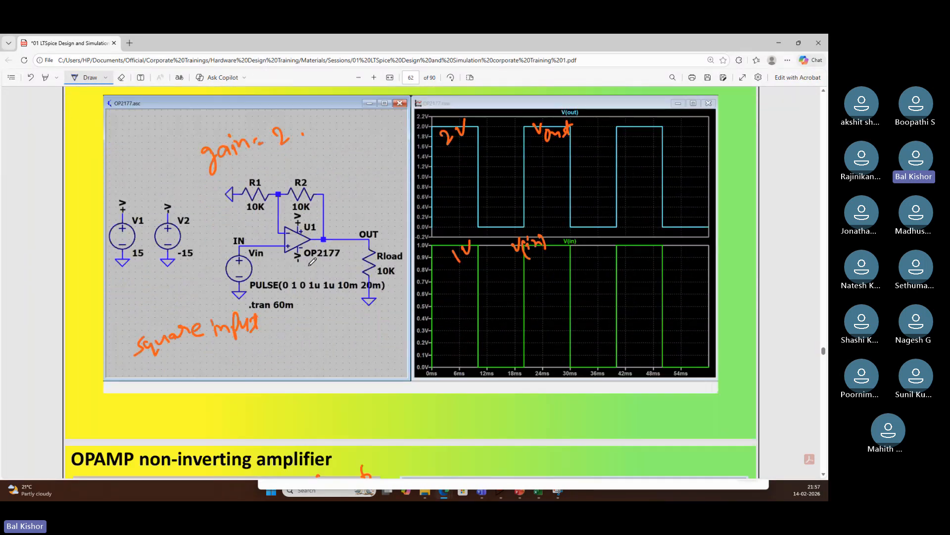
{"action": "left_click_drag", "start_coordinate": [251, 165], "coordinate": [293, 138]}
Go past the OPAMP non-inverting amplifier page to the Zener Diode page and view its BZX84C6V2L circuits
{"action": "scroll", "coordinate": [316, 322], "scroll_direction": "down", "scroll_amount": 2}
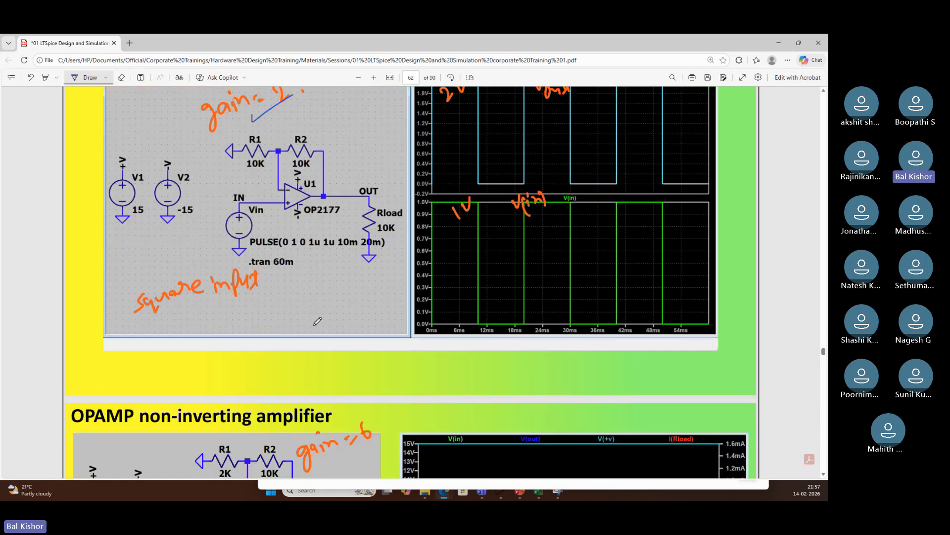
{"action": "scroll", "coordinate": [317, 321], "scroll_direction": "down", "scroll_amount": 8}
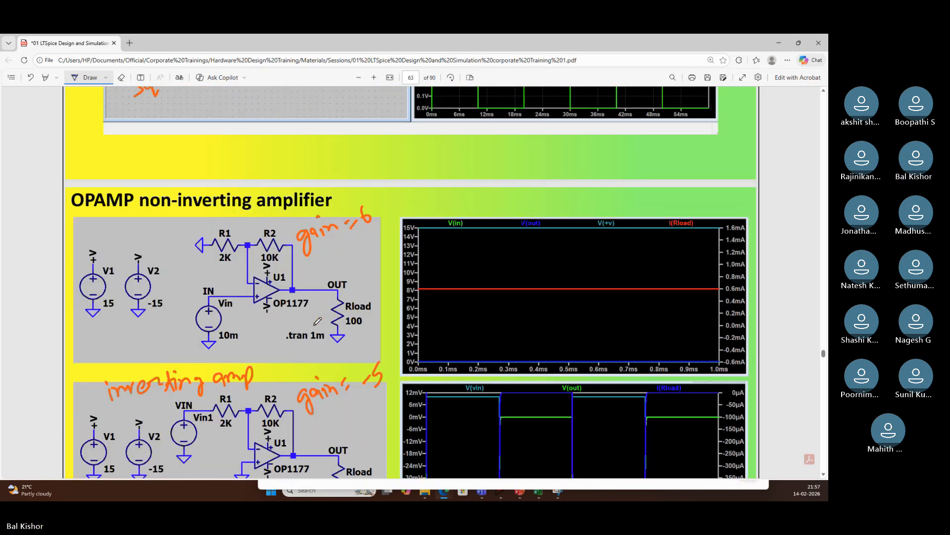
{"action": "scroll", "coordinate": [317, 321], "scroll_direction": "down", "scroll_amount": 17}
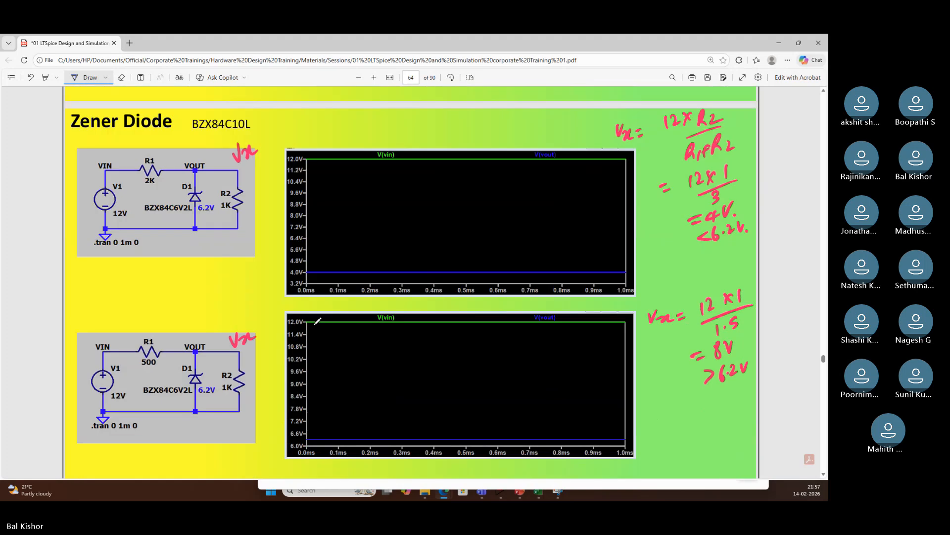
{"action": "scroll", "coordinate": [317, 321], "scroll_direction": "down", "scroll_amount": 2}
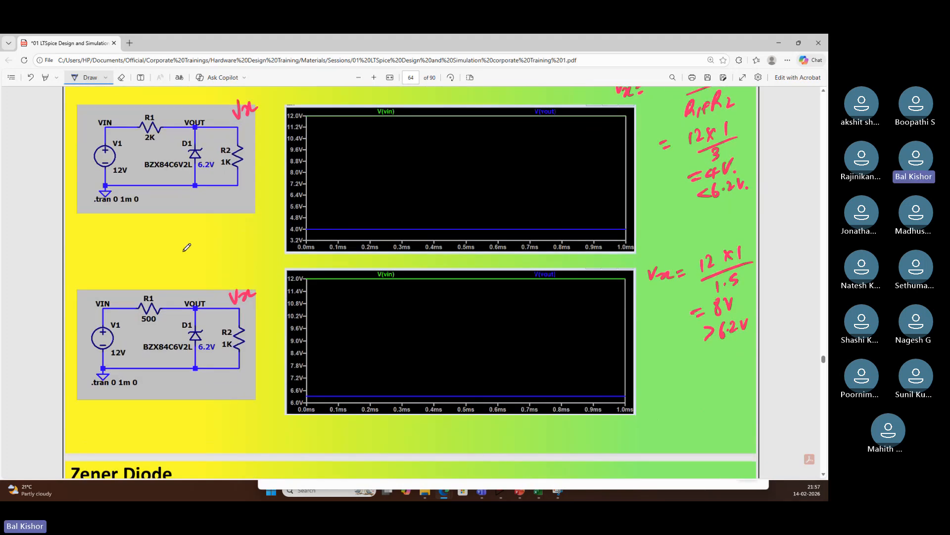
Return to LTspice, create a new blank schematic and place a voltage source in it
{"action": "left_click", "coordinate": [780, 45]}
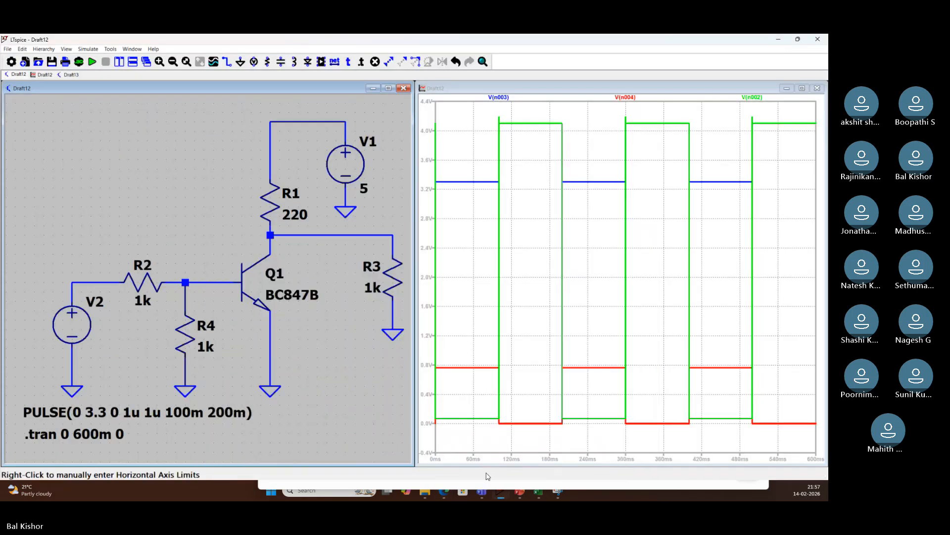
{"action": "left_click", "coordinate": [444, 492]}
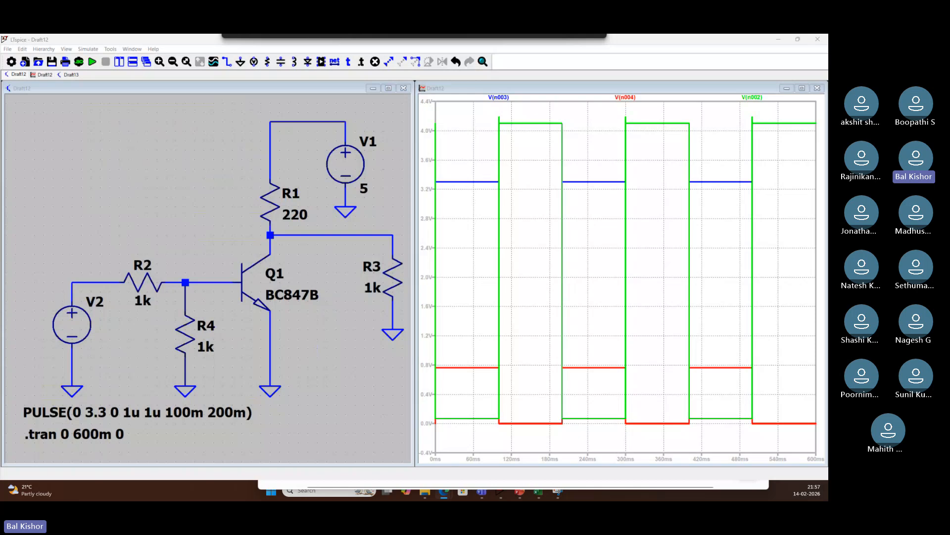
{"action": "left_click", "coordinate": [235, 186]}
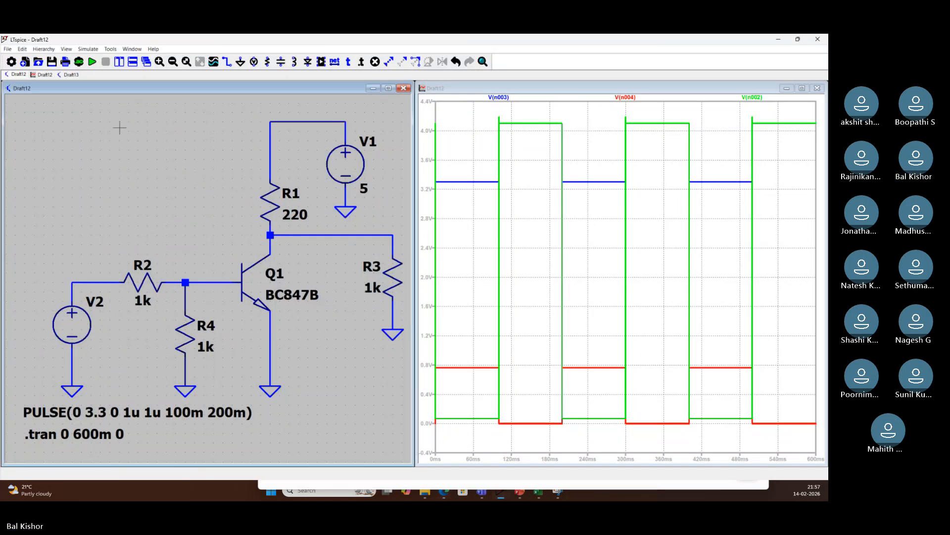
{"action": "left_click", "coordinate": [28, 62]}
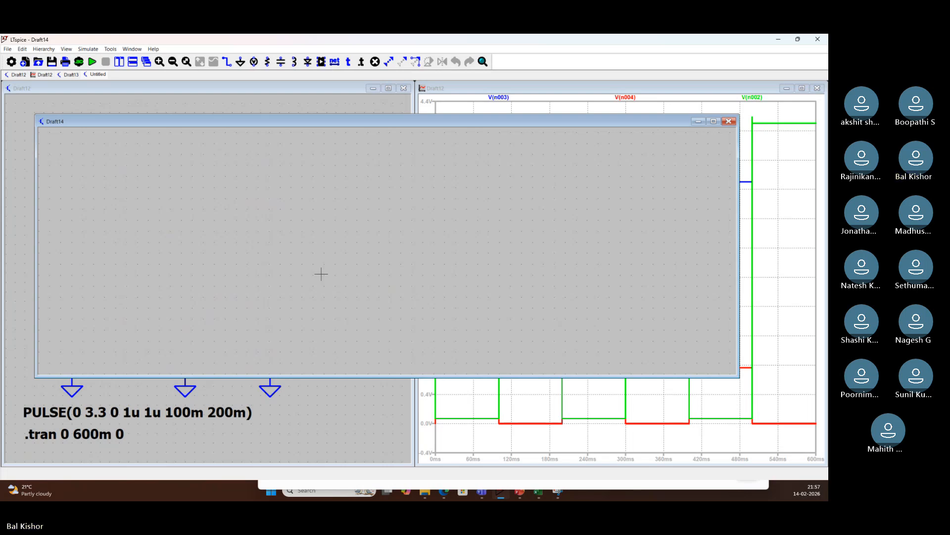
{"action": "key", "text": "v"}
{"action": "left_click", "coordinate": [192, 237]}
Place a horizontal resistor to the upper right of the voltage source and a vertical resistor farther right
{"action": "key", "text": "r"}
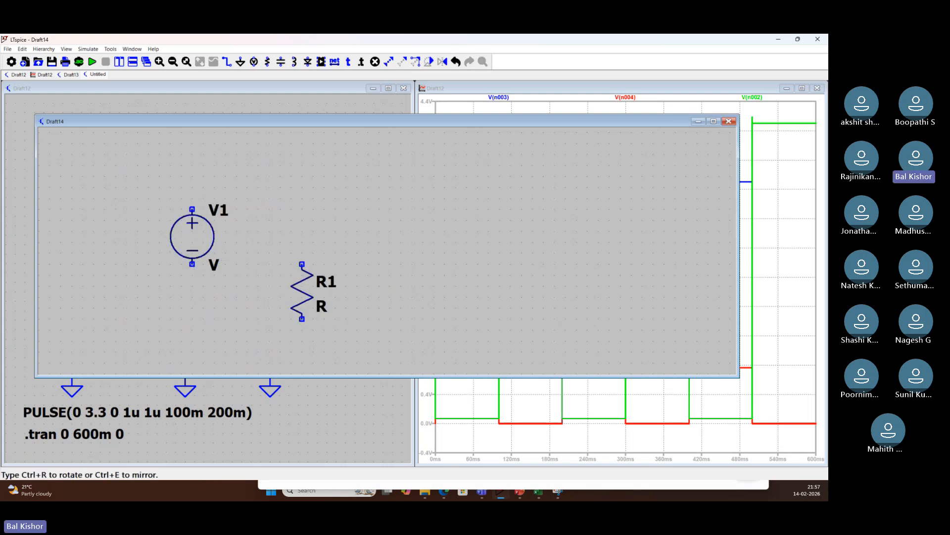
{"action": "key", "text": "ctrl+r"}
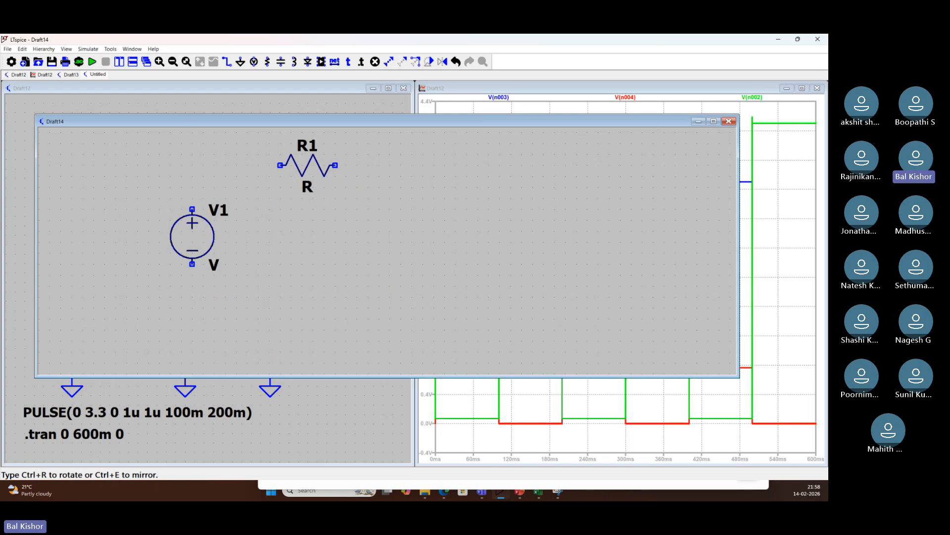
{"action": "left_click", "coordinate": [296, 176]}
{"action": "key", "text": "ctrl+r"}
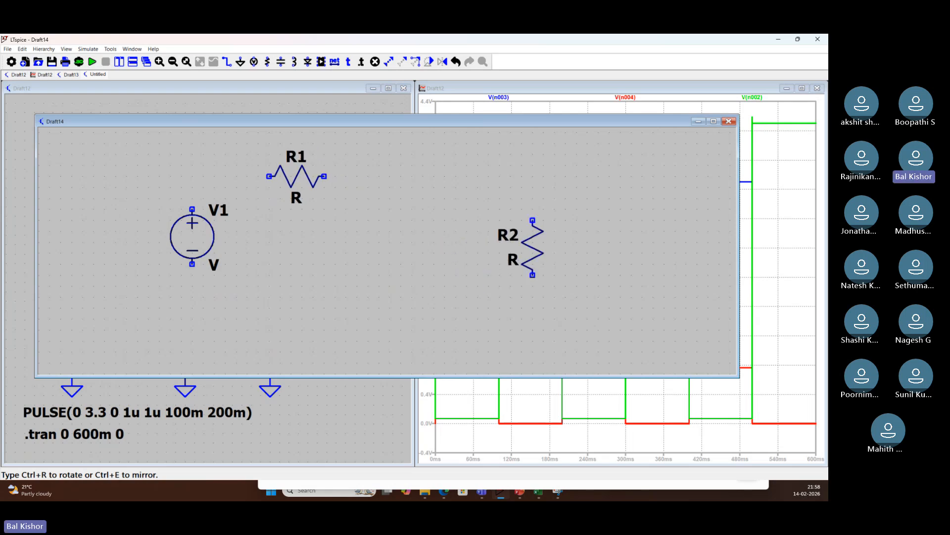
{"action": "left_click", "coordinate": [533, 247]}
Place ground symbols below the voltage source and below the vertical resistor R2
{"action": "key", "text": "g"}
{"action": "left_click", "coordinate": [192, 319]}
{"action": "left_click", "coordinate": [533, 319]}
{"action": "key", "text": "Escape"}
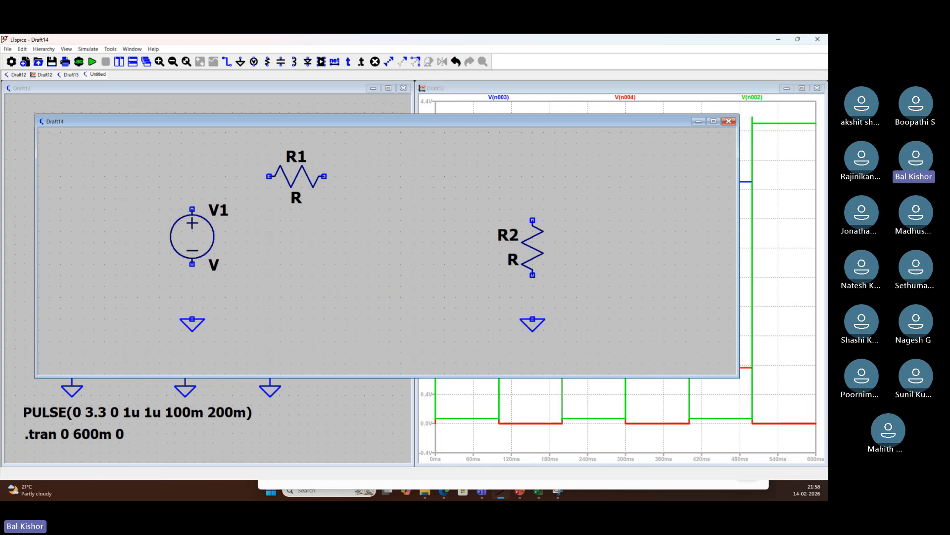
Place a zener diode with its cathode pointing up between R1 and R2, ending component placement after one diode
{"action": "key", "text": "F2"}
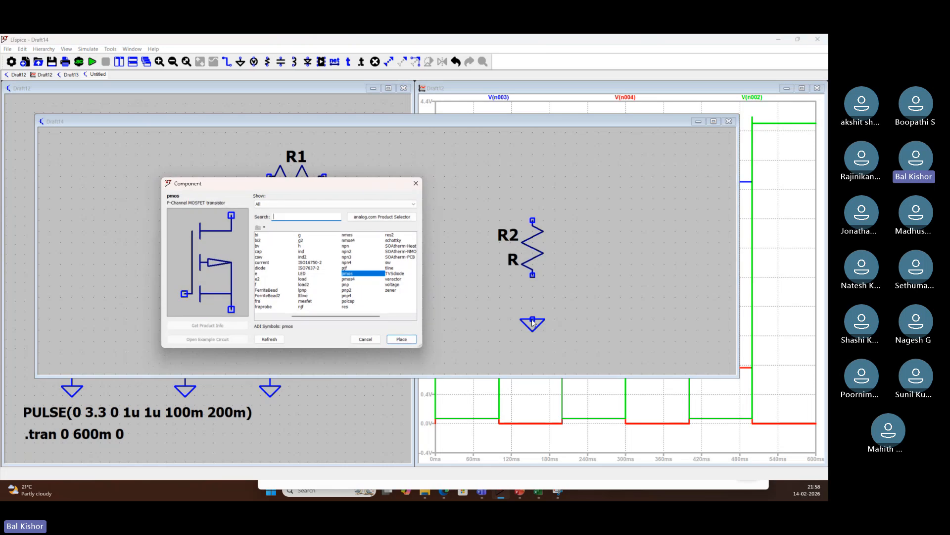
{"action": "type", "text": "ze"}
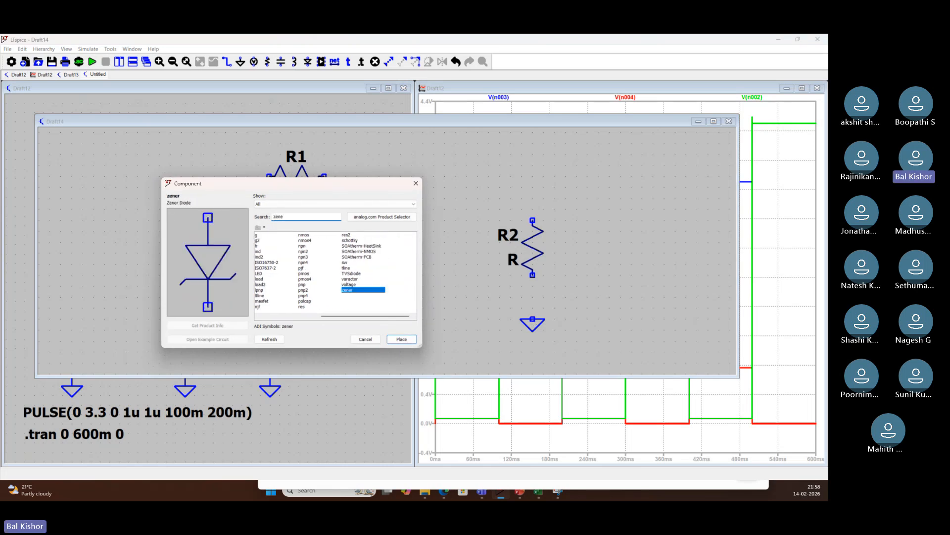
{"action": "type", "text": "ne"}
{"action": "key", "text": "Return"}
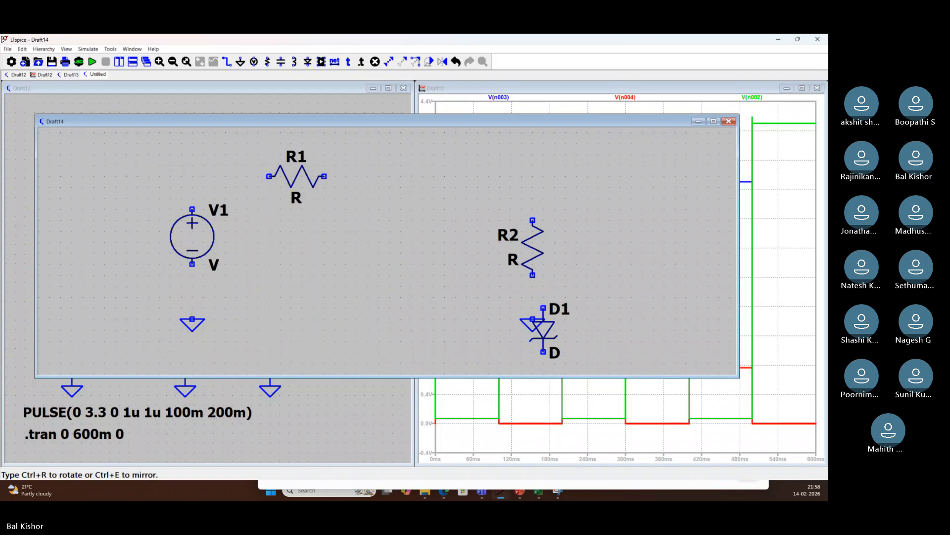
{"action": "key", "text": "ctrl+r"}
{"action": "key", "text": "ctrl+r"}
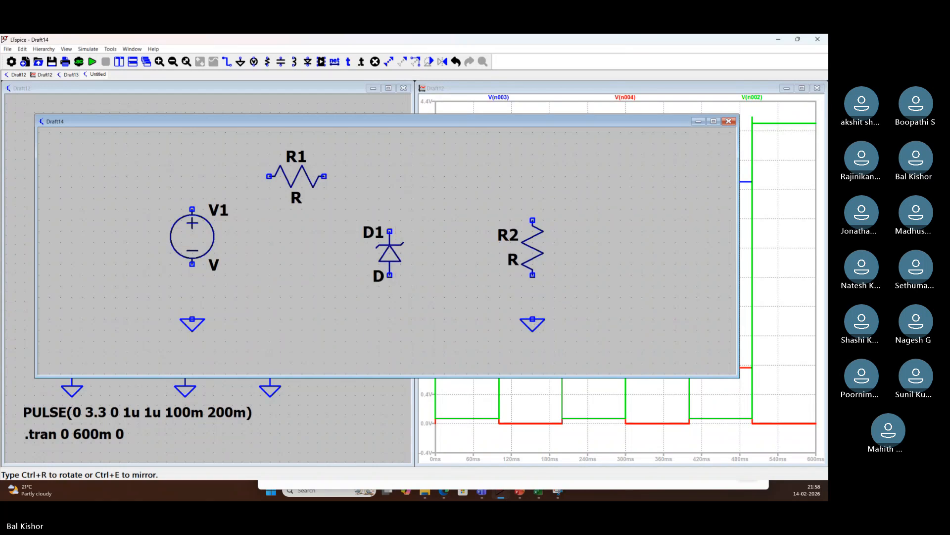
{"action": "left_click", "coordinate": [422, 252]}
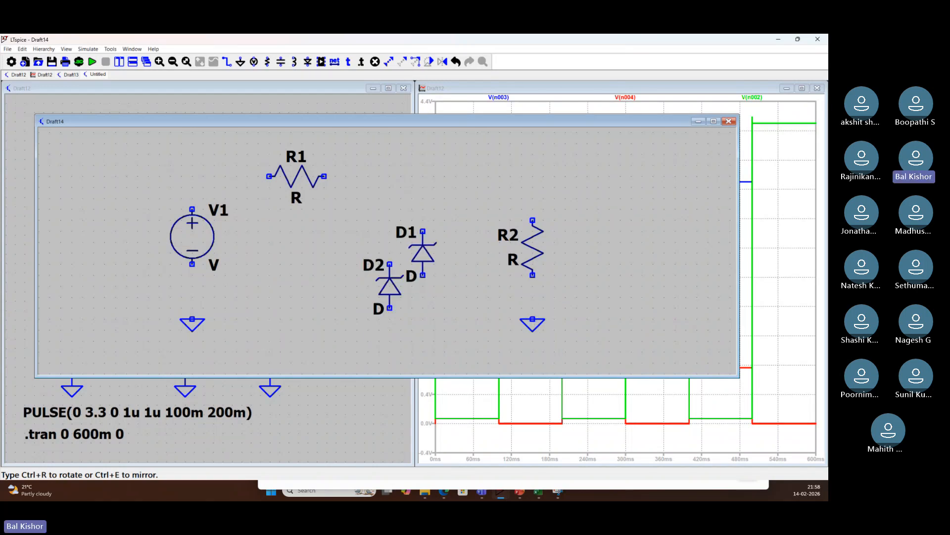
{"action": "key", "text": "Escape"}
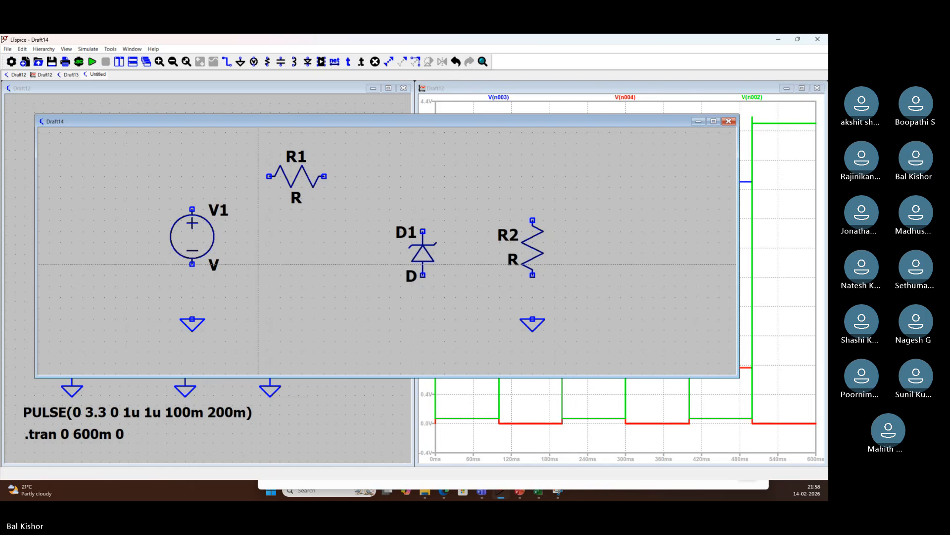
Wire V1's negative terminal to the ground below it and its positive terminal to the near end of R1
{"action": "key", "text": "F3"}
{"action": "left_click", "coordinate": [192, 263]}
{"action": "left_click", "coordinate": [192, 320]}
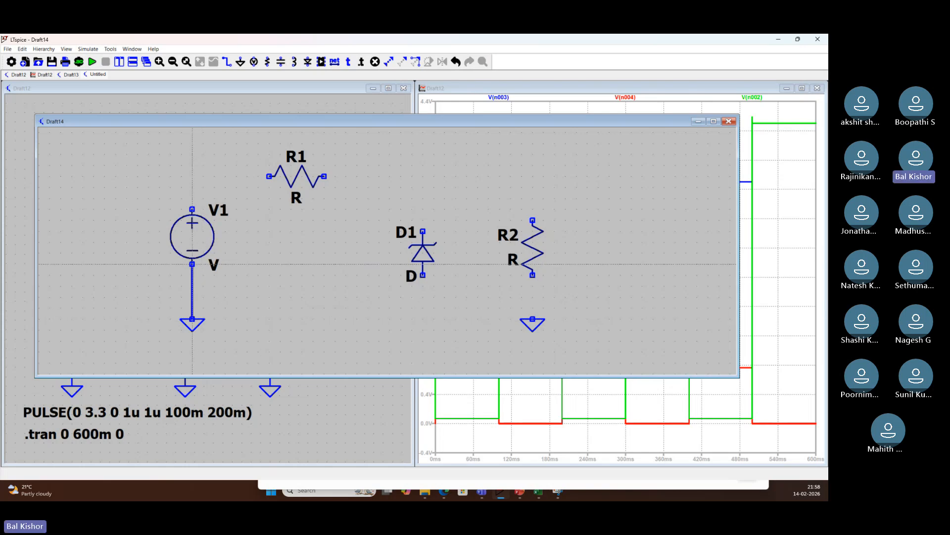
{"action": "left_click", "coordinate": [192, 209]}
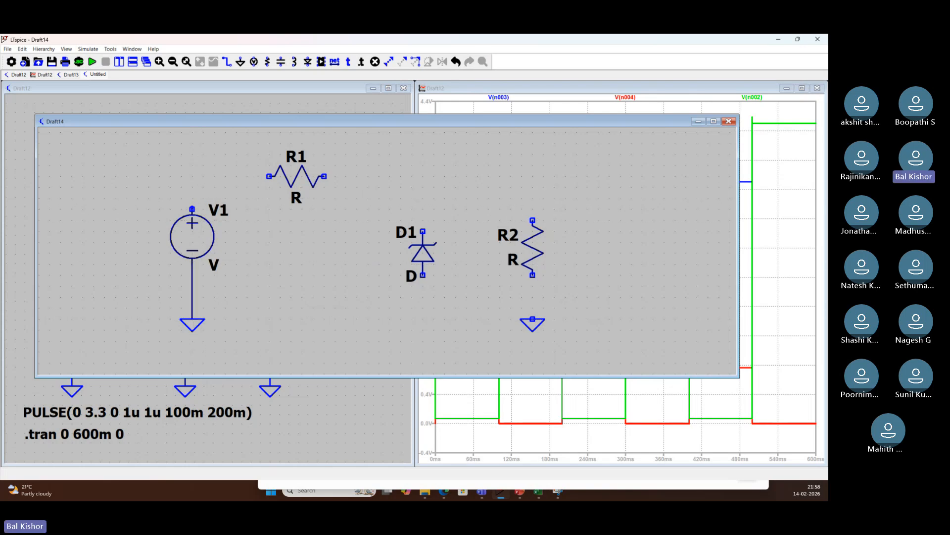
{"action": "left_click", "coordinate": [269, 176]}
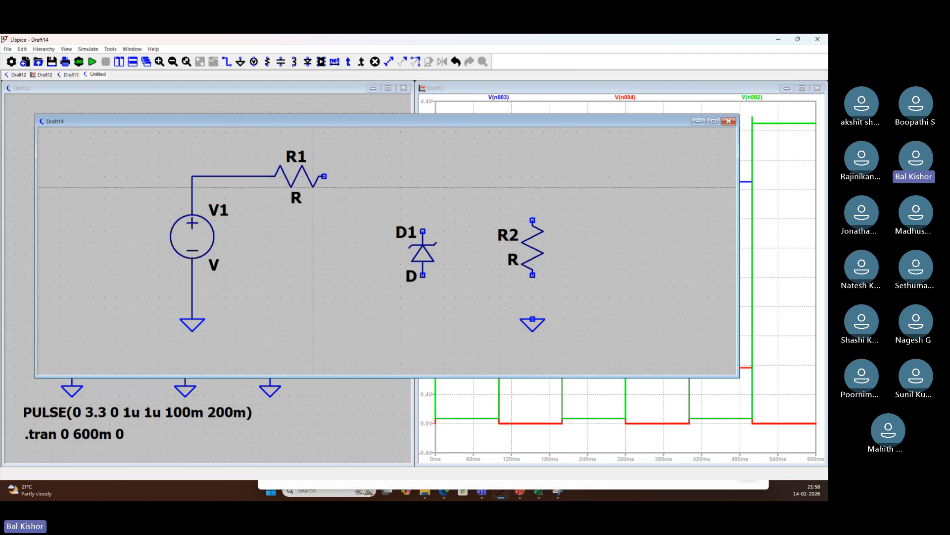
Wire the free end of R1 to the upper end of R2, and R2's lower end to its ground symbol
{"action": "left_click", "coordinate": [324, 175]}
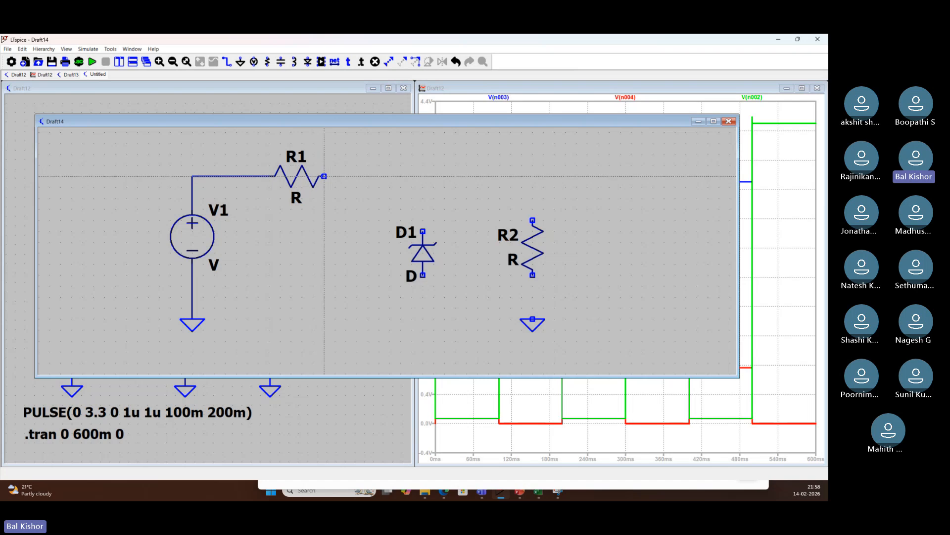
{"action": "left_click", "coordinate": [533, 220]}
{"action": "left_click", "coordinate": [533, 275]}
{"action": "left_click", "coordinate": [532, 319]}
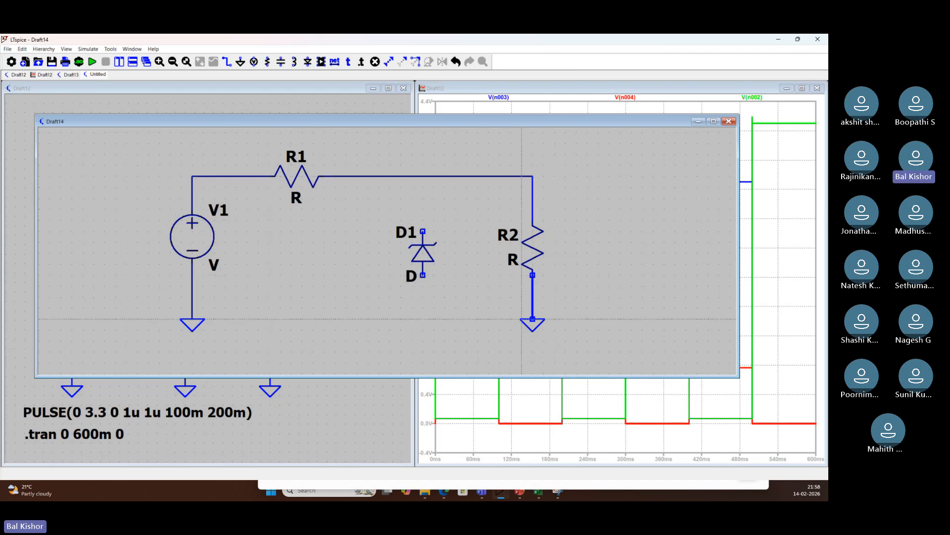
Run a return wire between the lower legs of R2 and V1, and connect D1 between the upper wire and this return wire
{"action": "left_click", "coordinate": [423, 231]}
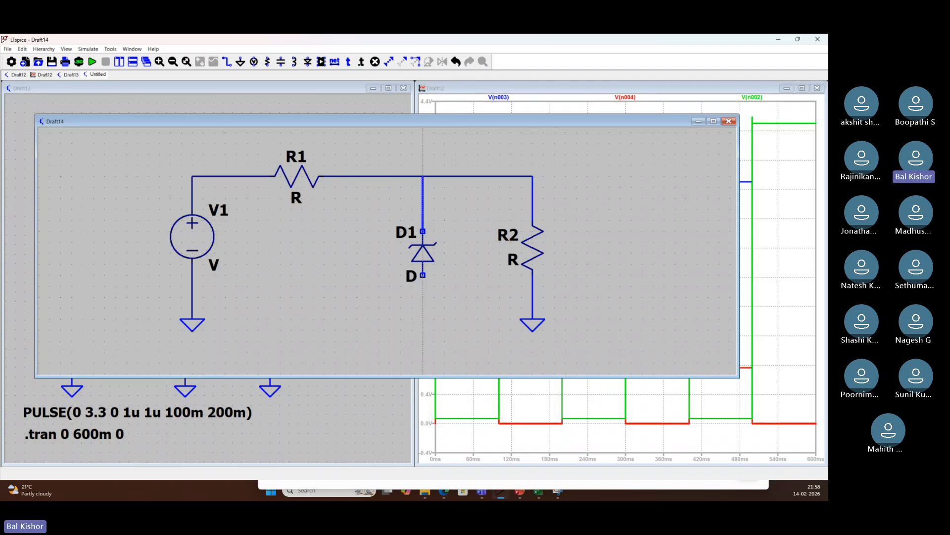
{"action": "left_click", "coordinate": [423, 176]}
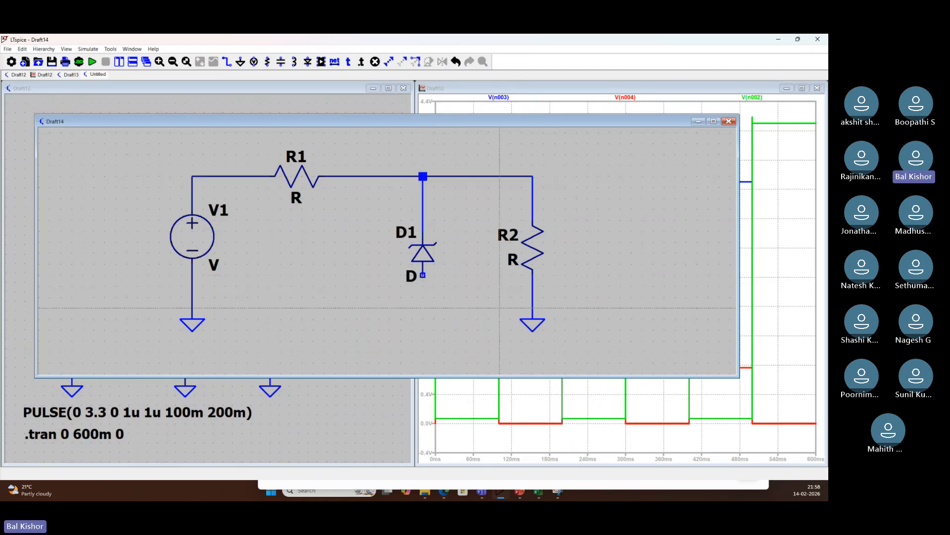
{"action": "left_click", "coordinate": [533, 297]}
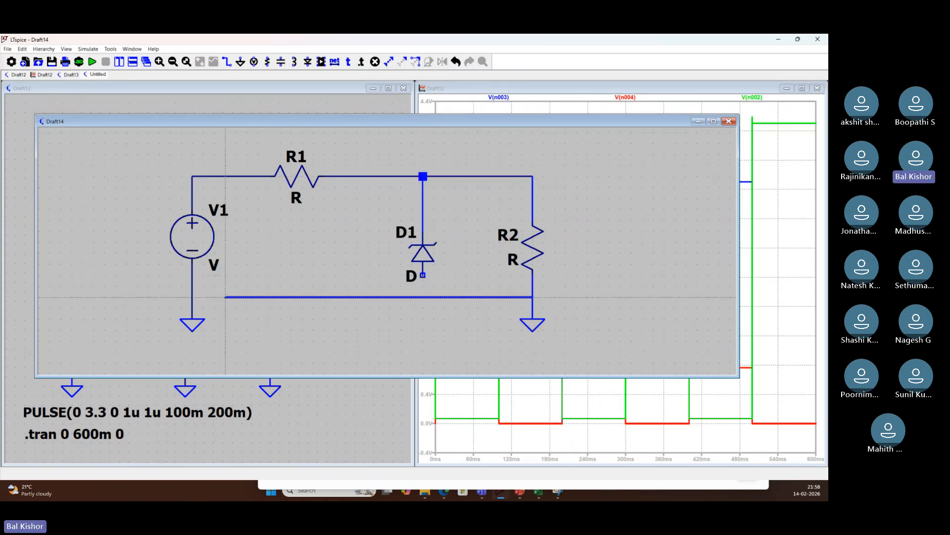
{"action": "left_click", "coordinate": [192, 297]}
{"action": "left_click", "coordinate": [422, 275]}
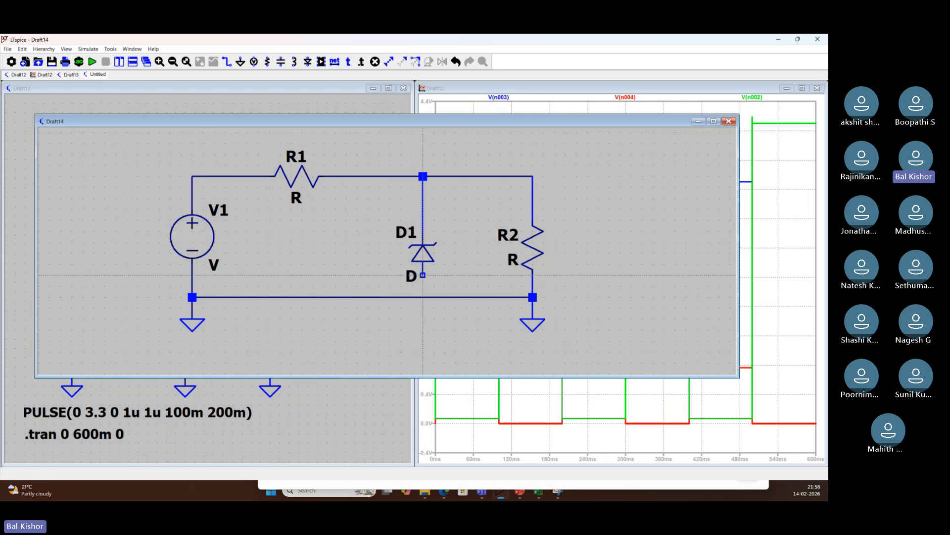
{"action": "left_click", "coordinate": [423, 297]}
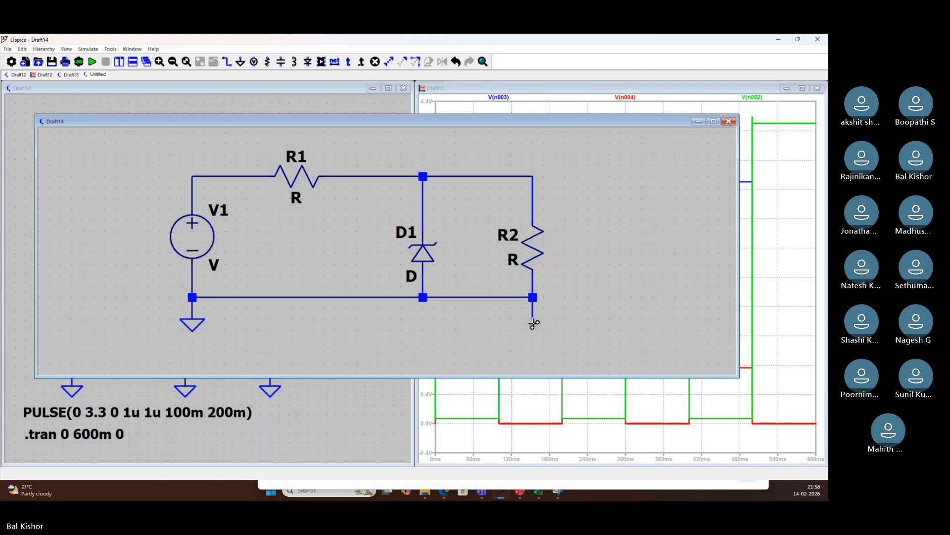
Delete the ground symbol below R2 together with its leftover wire stub
{"action": "left_click", "coordinate": [533, 324]}
{"action": "left_click", "coordinate": [532, 308]}
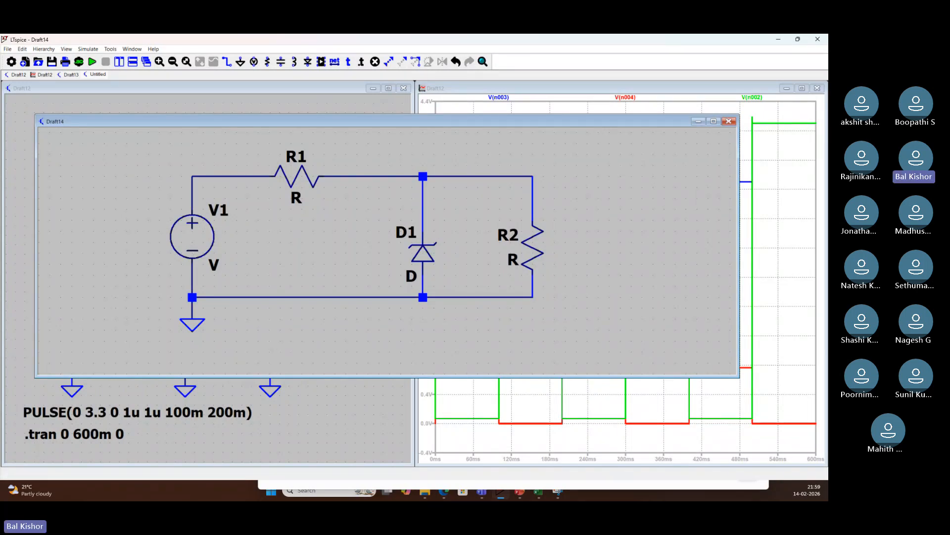
Switch to the training PDF, maximize its window on the Zener Diode page and set the drawing pen to orange
{"action": "key", "text": "alt+Tab"}
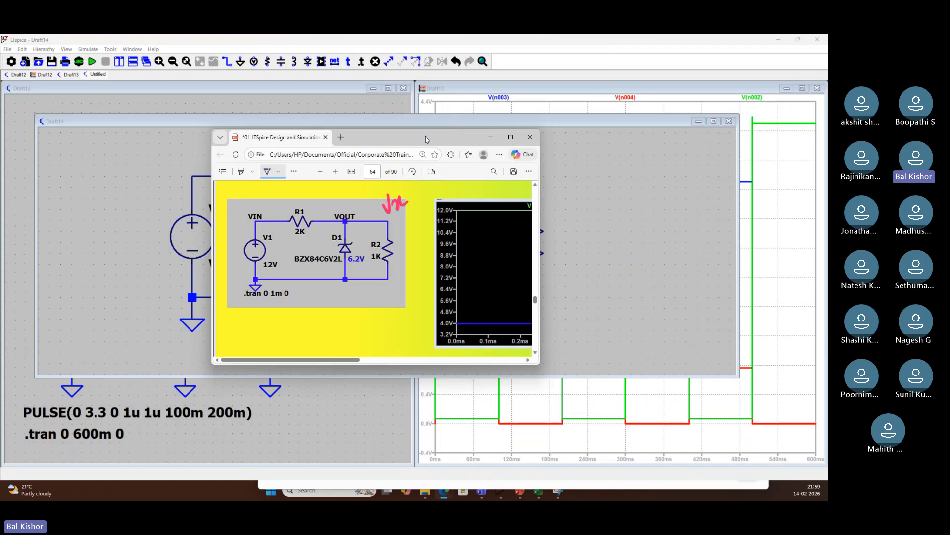
{"action": "double_click", "coordinate": [425, 139]}
{"action": "scroll", "coordinate": [647, 186], "scroll_direction": "down", "scroll_amount": 5}
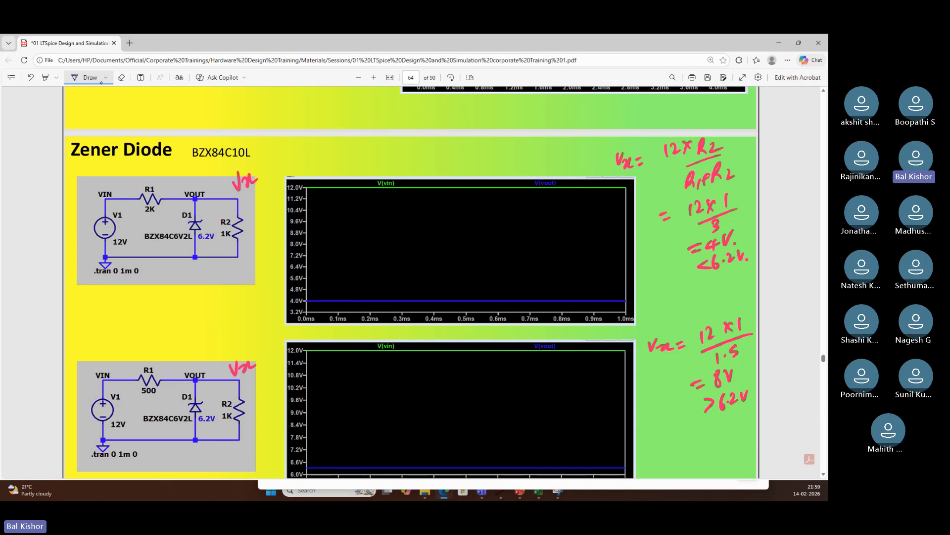
{"action": "left_click", "coordinate": [106, 78]}
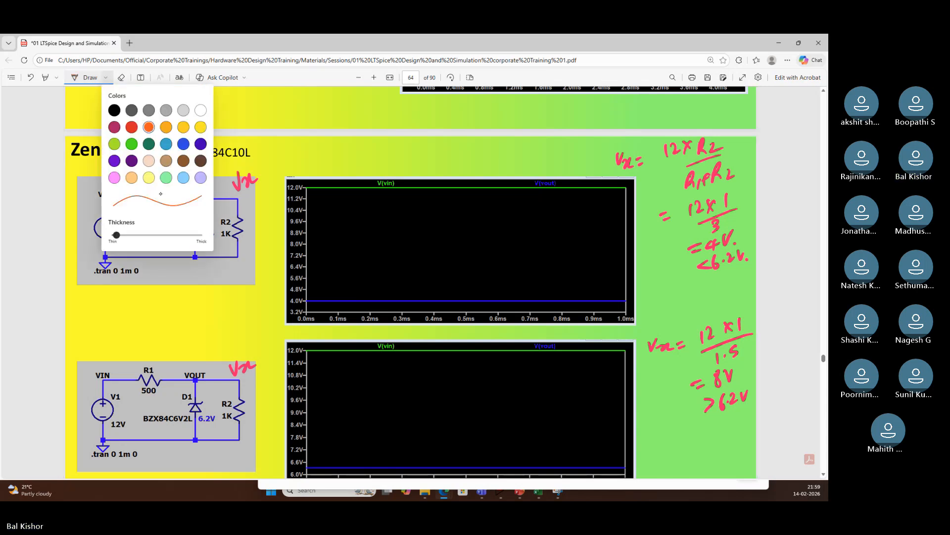
{"action": "left_click", "coordinate": [148, 127]}
Mark V1, R1, R2, D1 and Vx on the 2K zener circuit with the pen and write 4V beside Vx
{"action": "left_click_drag", "start_coordinate": [111, 235], "coordinate": [132, 212]}
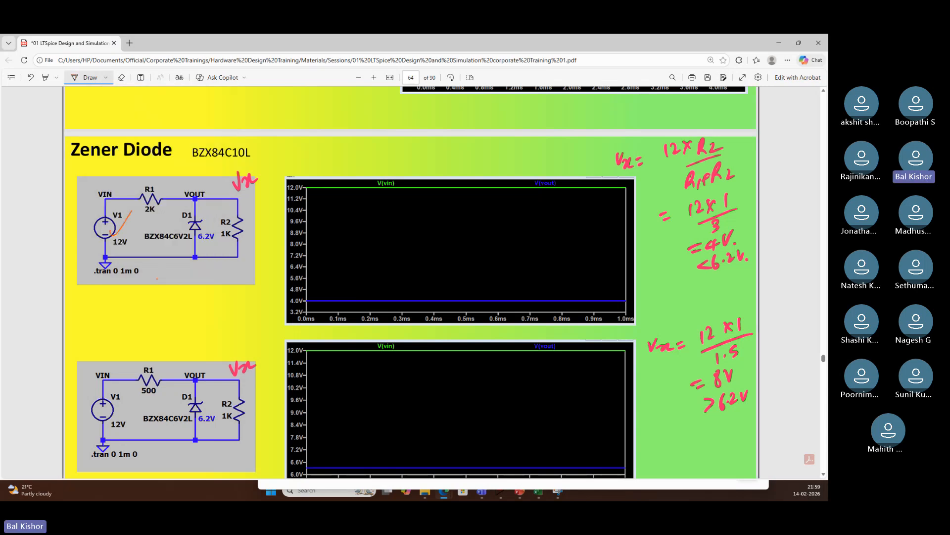
{"action": "left_click_drag", "start_coordinate": [197, 208], "coordinate": [178, 226]}
{"action": "left_click_drag", "start_coordinate": [237, 198], "coordinate": [230, 203]}
{"action": "left_click_drag", "start_coordinate": [667, 137], "coordinate": [659, 141]}
{"action": "left_click_drag", "start_coordinate": [247, 229], "coordinate": [267, 207]}
{"action": "left_click_drag", "start_coordinate": [140, 185], "coordinate": [152, 173]}
{"action": "mouse_move", "coordinate": [251, 171]}
{"action": "left_mouse_down"}
{"action": "mouse_move", "coordinate": [242, 164]}
{"action": "mouse_move", "coordinate": [287, 164]}
{"action": "left_mouse_up"}
{"action": "left_click_drag", "start_coordinate": [287, 157], "coordinate": [282, 171]}
{"action": "left_click_drag", "start_coordinate": [288, 154], "coordinate": [296, 150]}
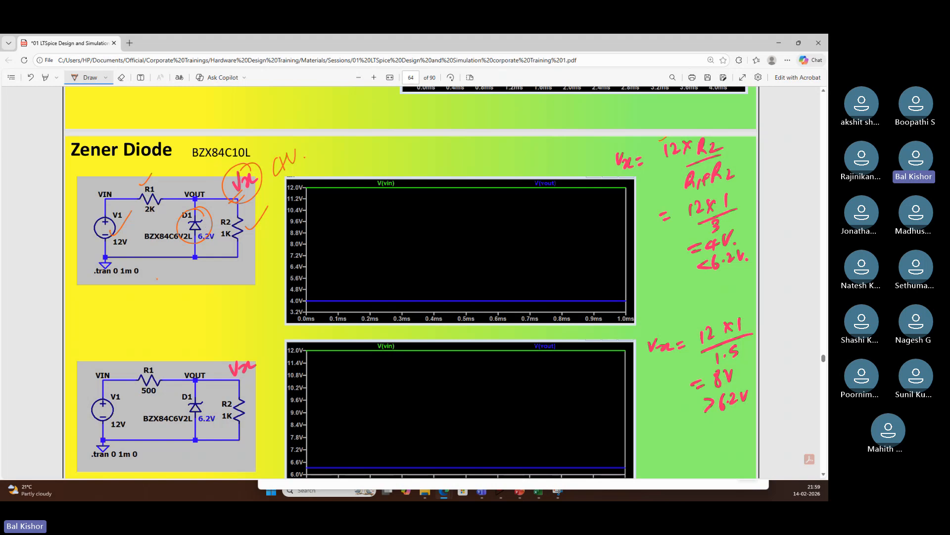
Annotate D1 in the 2K circuit with the word regulator and tick the V(vin) label and the 4.0V trace in its plot
{"action": "left_click_drag", "start_coordinate": [211, 218], "coordinate": [200, 227]}
{"action": "left_click_drag", "start_coordinate": [199, 215], "coordinate": [204, 223]}
{"action": "left_click_drag", "start_coordinate": [234, 195], "coordinate": [221, 202]}
{"action": "mouse_move", "coordinate": [374, 196]}
{"action": "left_mouse_down"}
{"action": "mouse_move", "coordinate": [404, 169]}
{"action": "mouse_move", "coordinate": [367, 199]}
{"action": "left_mouse_up"}
{"action": "left_click_drag", "start_coordinate": [311, 307], "coordinate": [315, 297]}
{"action": "left_click_drag", "start_coordinate": [194, 234], "coordinate": [187, 253]}
{"action": "mouse_move", "coordinate": [159, 286]}
{"action": "left_mouse_down"}
{"action": "mouse_move", "coordinate": [196, 249]}
{"action": "mouse_move", "coordinate": [205, 254]}
{"action": "mouse_move", "coordinate": [229, 237]}
{"action": "left_mouse_up"}
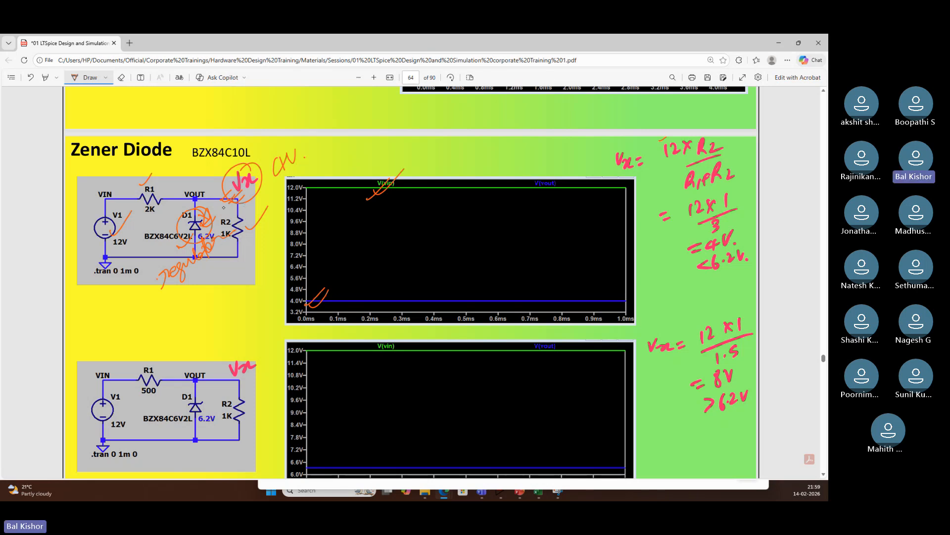
Tick R1, D1 and the handwritten Vx calculation of the 500 ohm zener example with the pen
{"action": "left_click_drag", "start_coordinate": [224, 208], "coordinate": [226, 208]}
{"action": "left_click_drag", "start_coordinate": [145, 360], "coordinate": [158, 345]}
{"action": "left_click_drag", "start_coordinate": [684, 392], "coordinate": [702, 370]}
{"action": "left_click_drag", "start_coordinate": [204, 405], "coordinate": [214, 393]}
Switch back to LTspice and set the DC value of voltage source V1 to 12 V
{"action": "left_click", "coordinate": [499, 495]}
{"action": "right_click", "coordinate": [202, 228]}
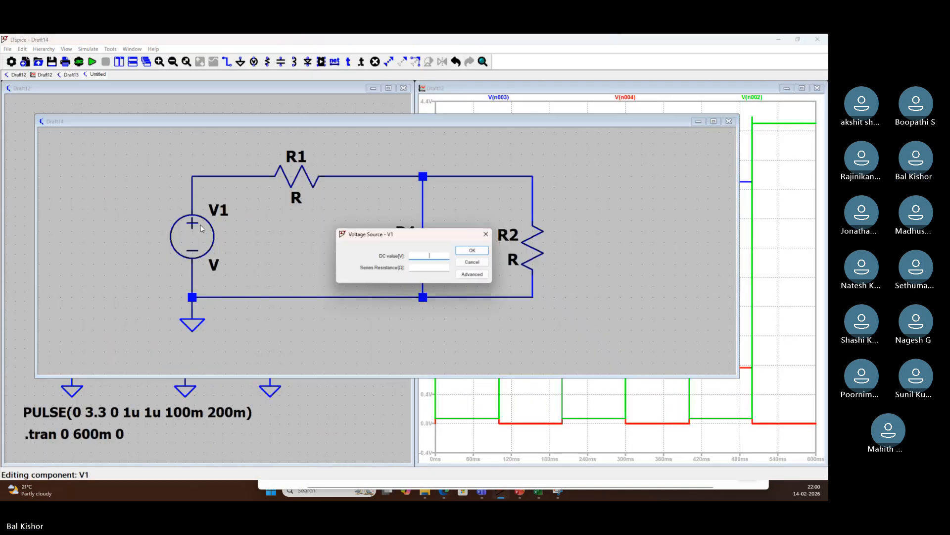
{"action": "type", "text": "12"}
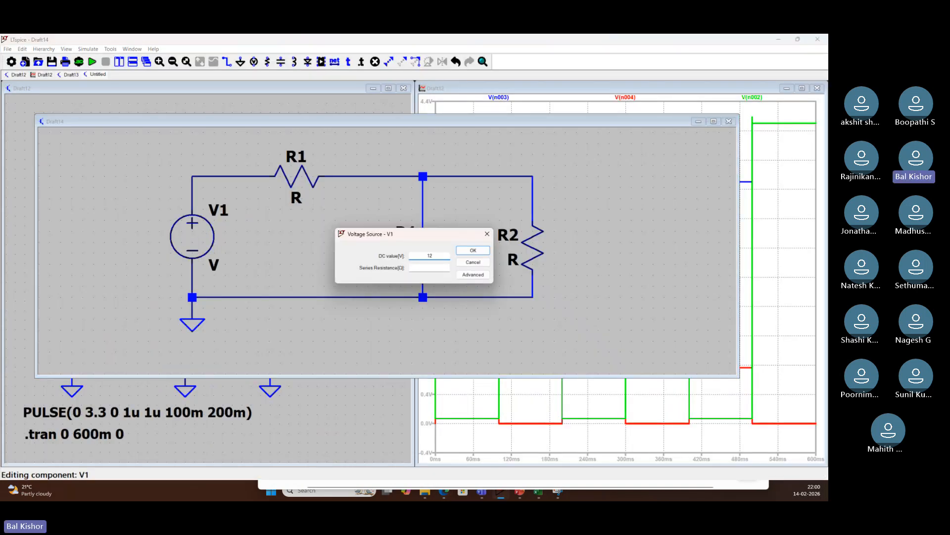
{"action": "key", "text": "Return"}
Set the resistance of R1 to 2k and that of R2 to 1k
{"action": "right_click", "coordinate": [299, 176]}
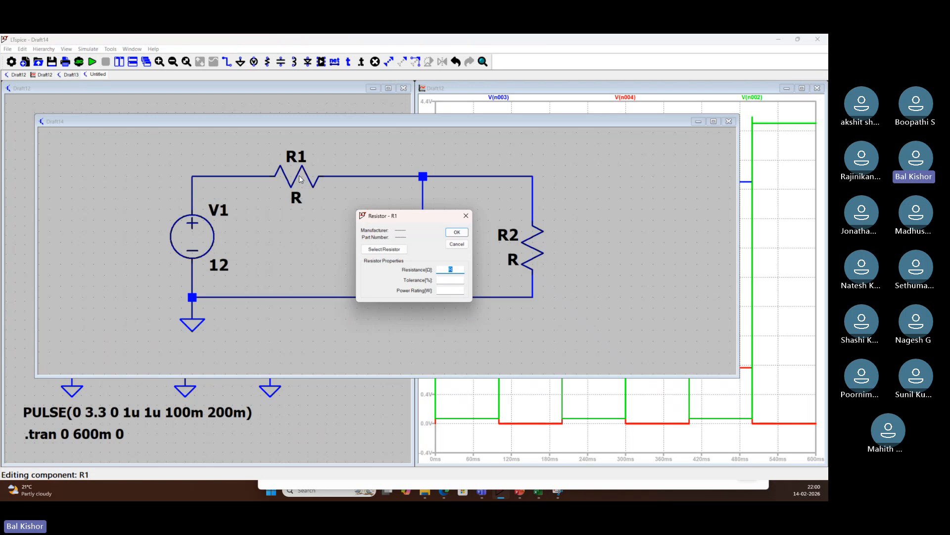
{"action": "key", "text": "Return"}
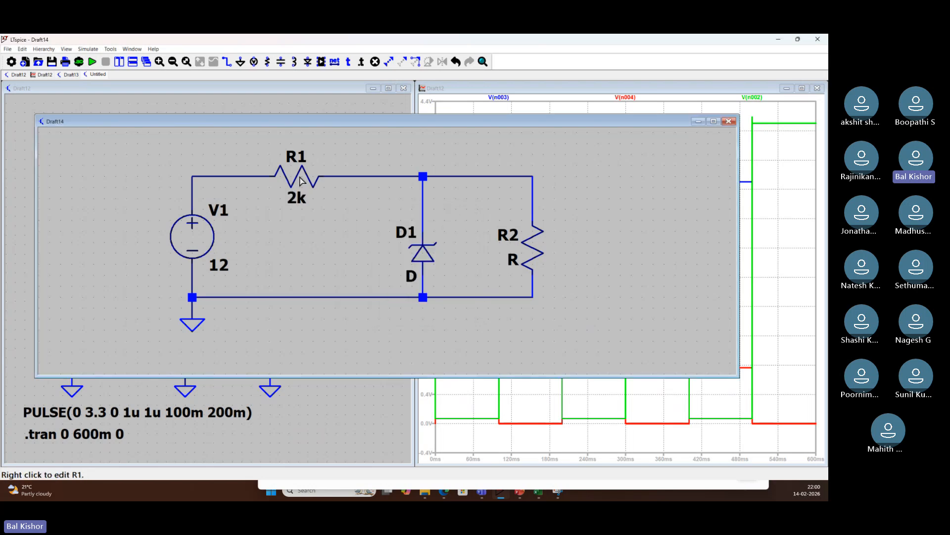
{"action": "right_click", "coordinate": [539, 253]}
{"action": "type", "text": "1"}
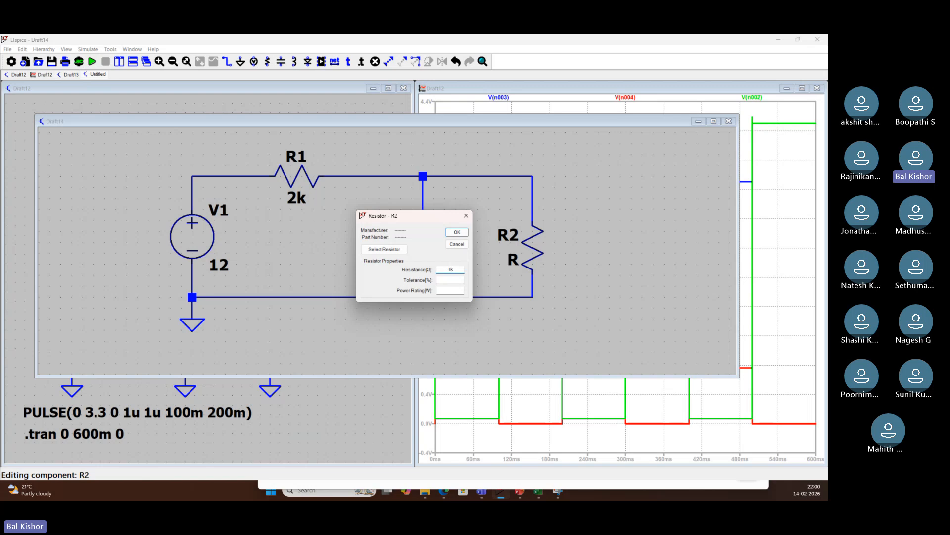
{"action": "type", "text": "k"}
{"action": "key", "text": "Return"}
Assign the Rohm EDZV6_2B zener model with 6.2 V breakdown voltage to diode D1 from the diode library
{"action": "right_click", "coordinate": [422, 252]}
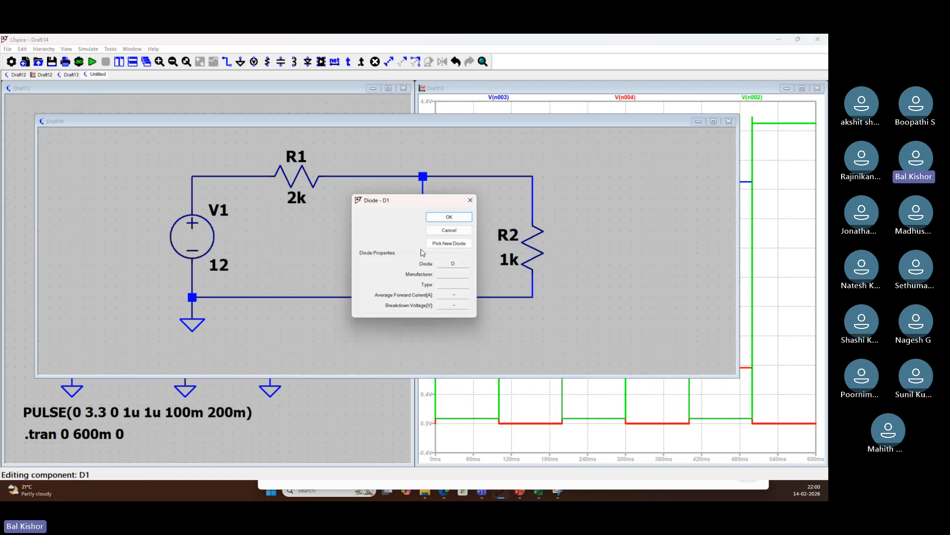
{"action": "left_click", "coordinate": [449, 244]}
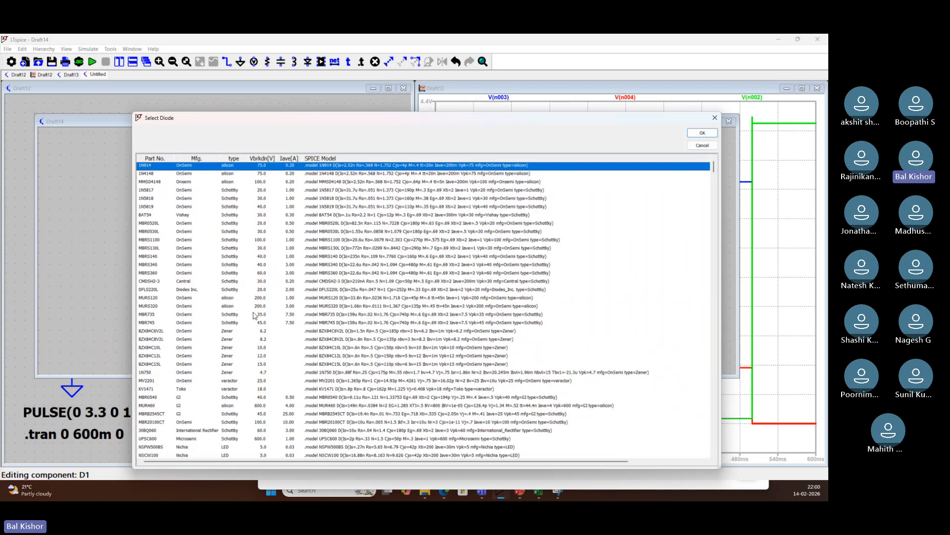
{"action": "scroll", "coordinate": [254, 315], "scroll_direction": "down", "scroll_amount": 15}
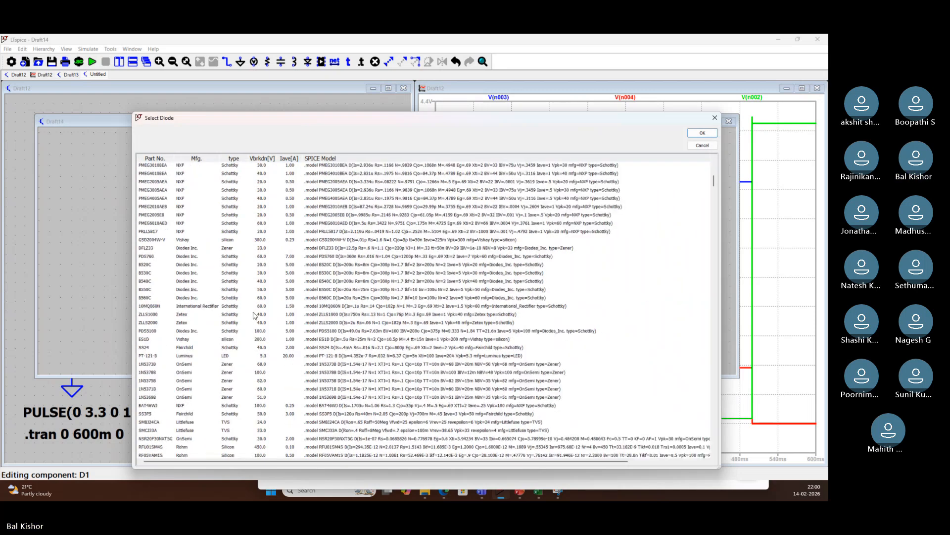
{"action": "scroll", "coordinate": [254, 315], "scroll_direction": "down", "scroll_amount": 12}
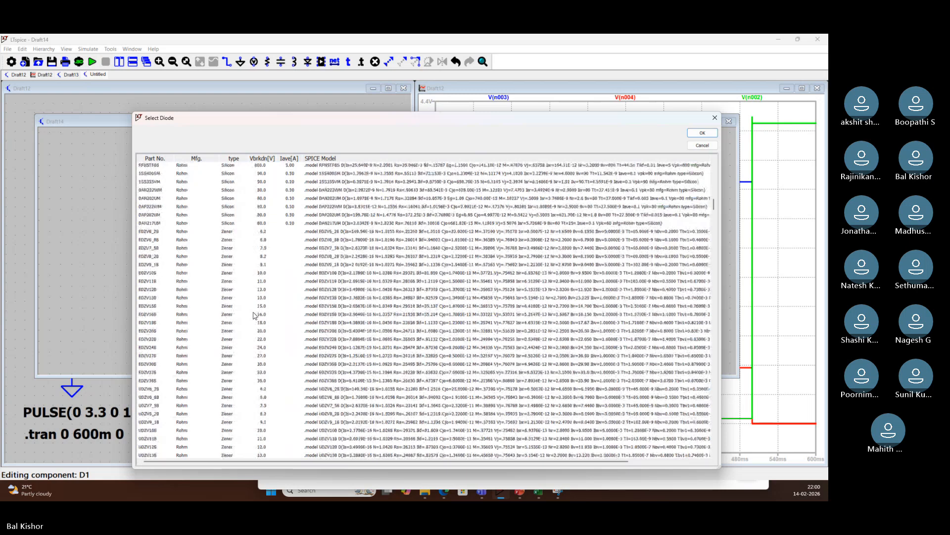
{"action": "scroll", "coordinate": [254, 315], "scroll_direction": "down", "scroll_amount": 1}
{"action": "left_click", "coordinate": [266, 365]}
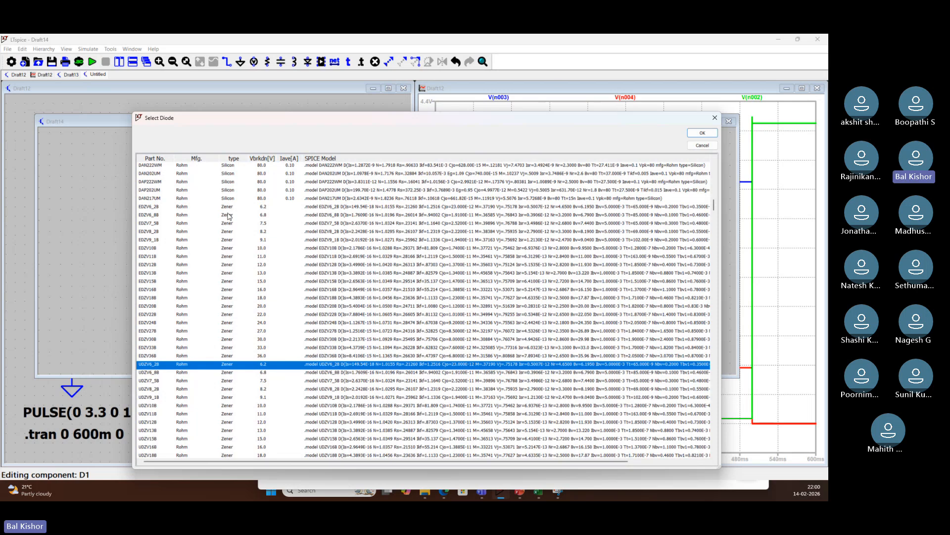
{"action": "scroll", "coordinate": [235, 211], "scroll_direction": "down", "scroll_amount": 6}
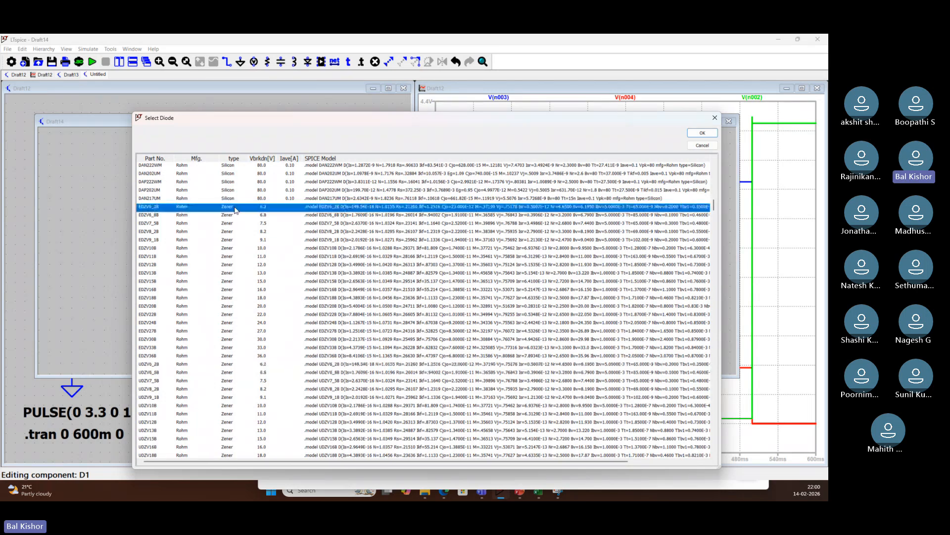
{"action": "scroll", "coordinate": [274, 323], "scroll_direction": "down", "scroll_amount": 15}
{"action": "key", "text": "Escape"}
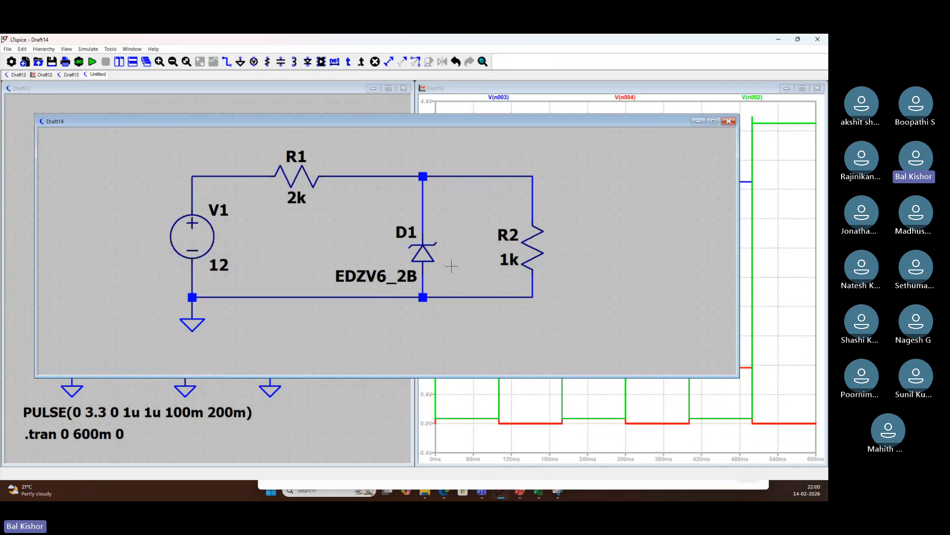
Add the comment text 6.2 to the schematic beside D1
{"action": "key", "text": "t"}
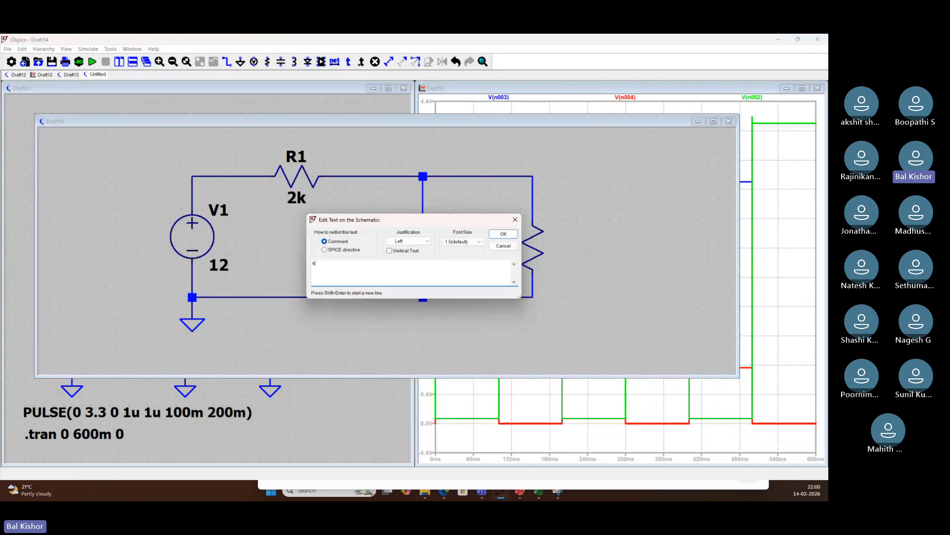
{"action": "key", "text": "Return"}
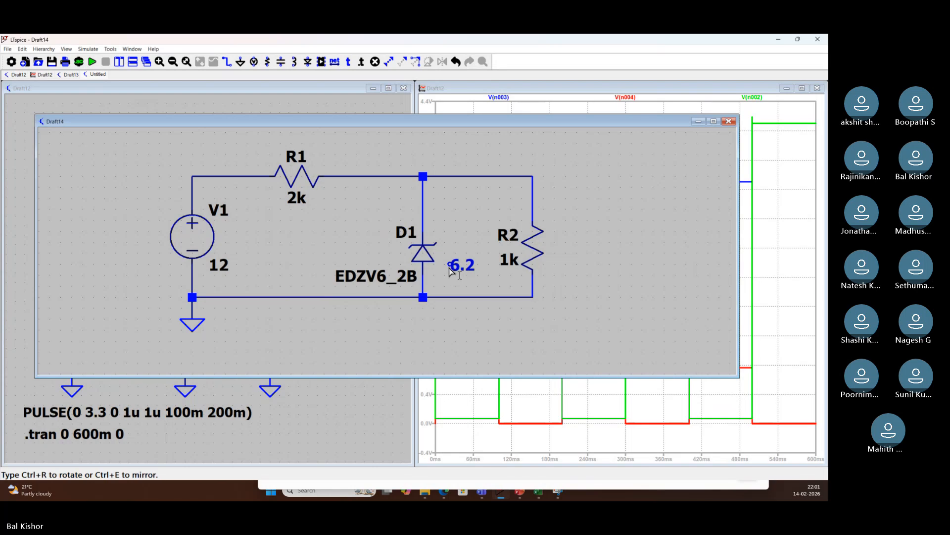
{"action": "left_click", "coordinate": [446, 272]}
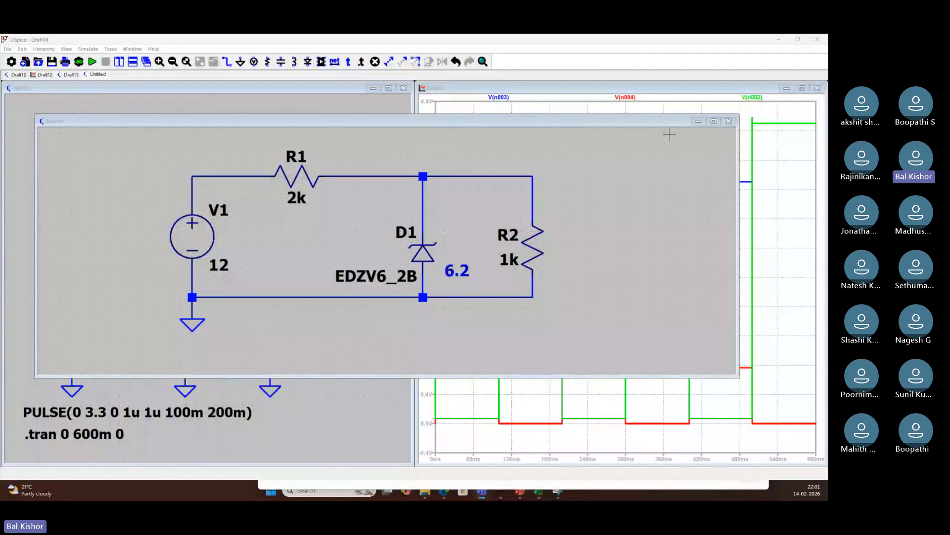
Close the Draft12 waveform and schematic windows, saving the schematic's changes, and maximize the Draft14 schematic
{"action": "left_click", "coordinate": [818, 89]}
{"action": "left_click", "coordinate": [403, 88]}
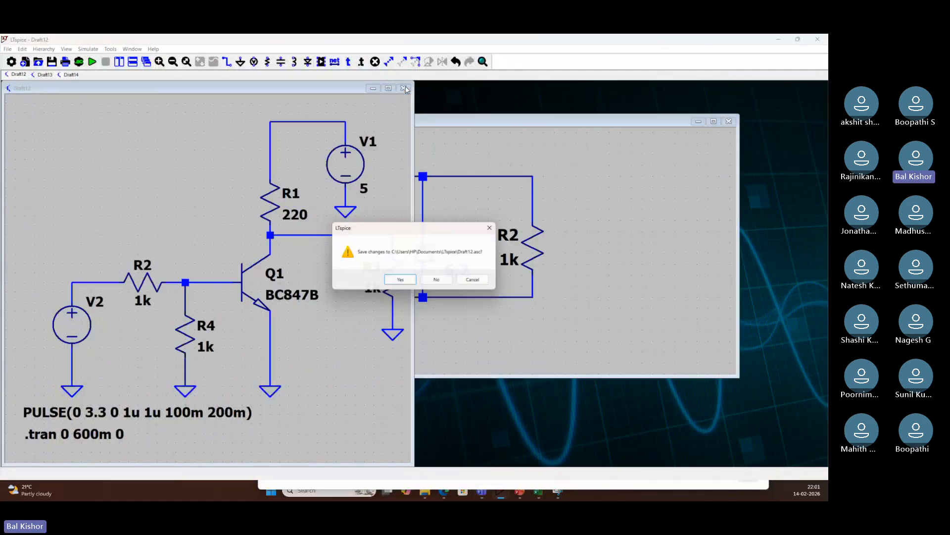
{"action": "left_click", "coordinate": [392, 282]}
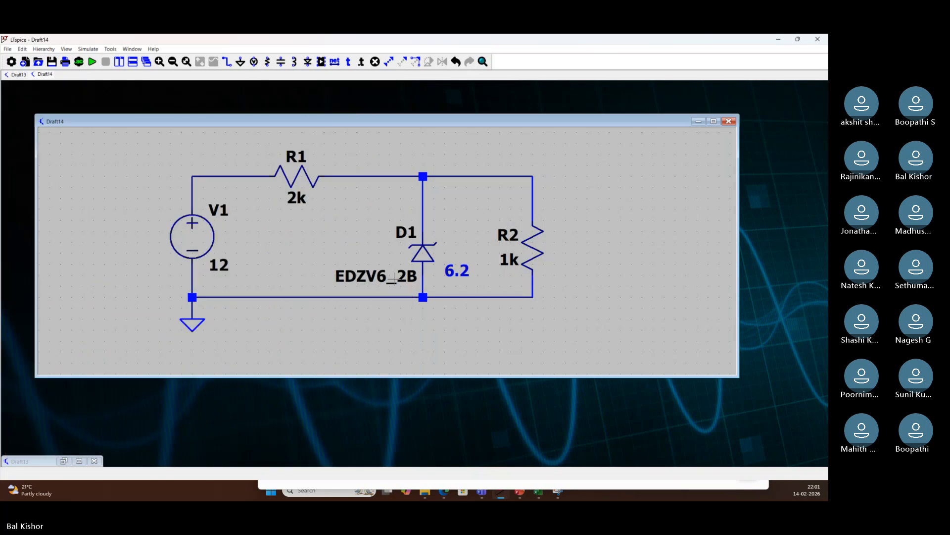
{"action": "double_click", "coordinate": [439, 121]}
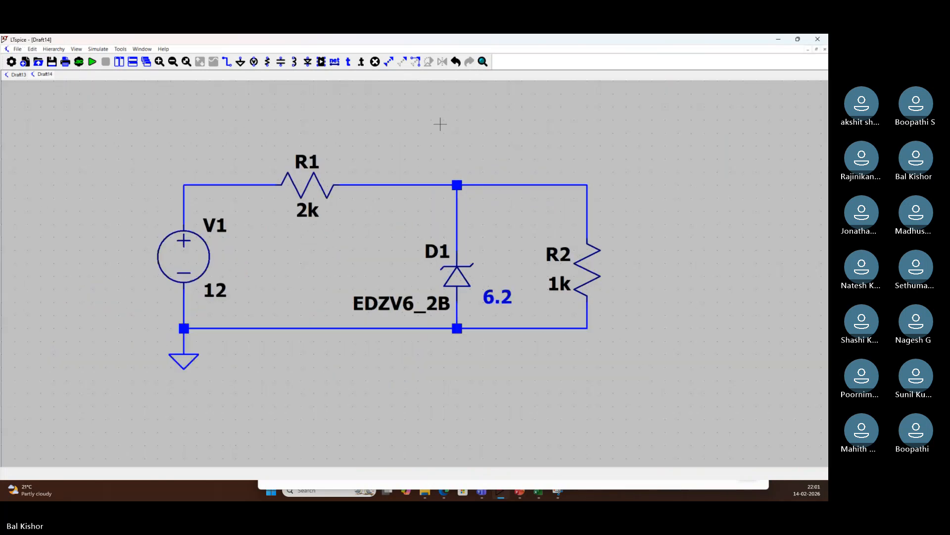
Configure and run a transient analysis with a stop time of 1m and data saving starting at 0
{"action": "left_click", "coordinate": [92, 62]}
{"action": "type", "text": "1m"}
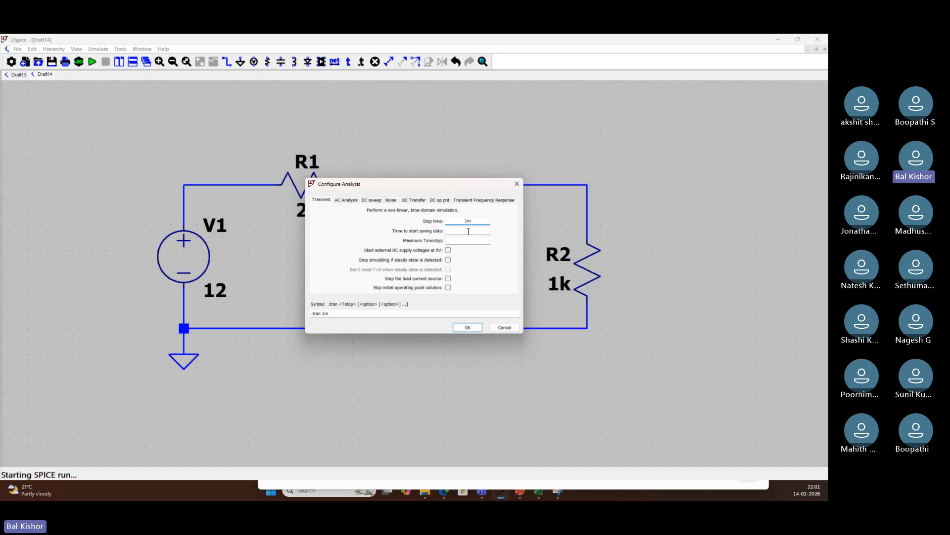
{"action": "left_click", "coordinate": [468, 231]}
{"action": "type", "text": "0"}
{"action": "left_click", "coordinate": [464, 327]}
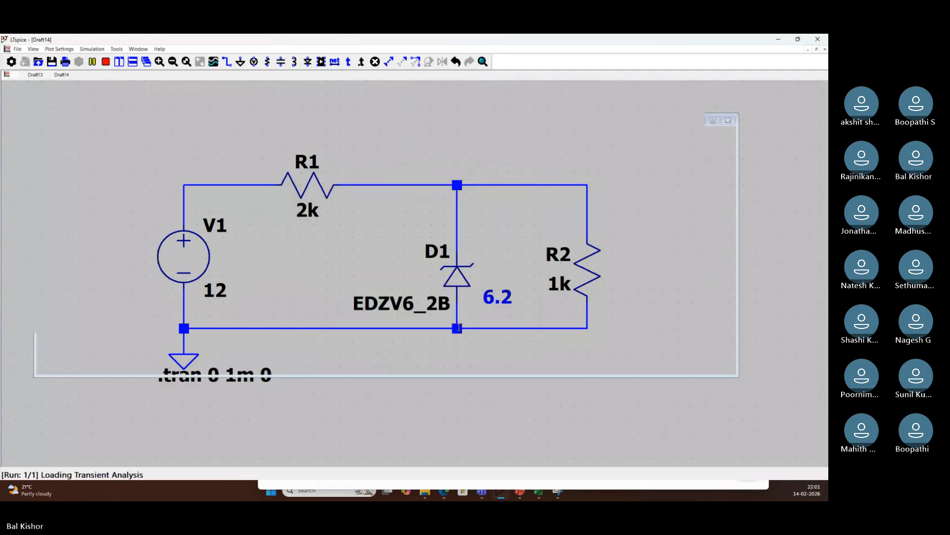
Tile the schematic and waveform windows side by side and plot the voltages at the V1 source node and the zener output node
{"action": "left_click", "coordinate": [120, 61]}
{"action": "left_click", "coordinate": [93, 61]}
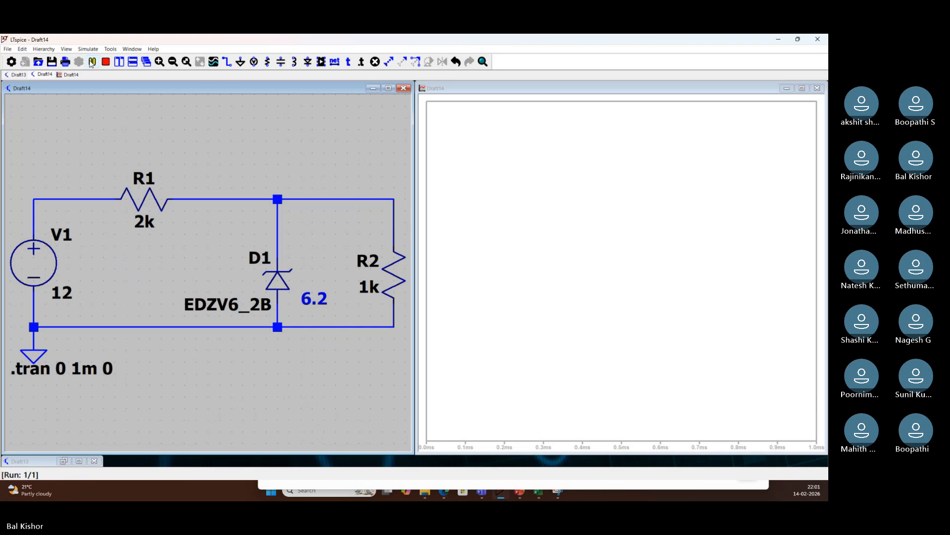
{"action": "left_click", "coordinate": [72, 198]}
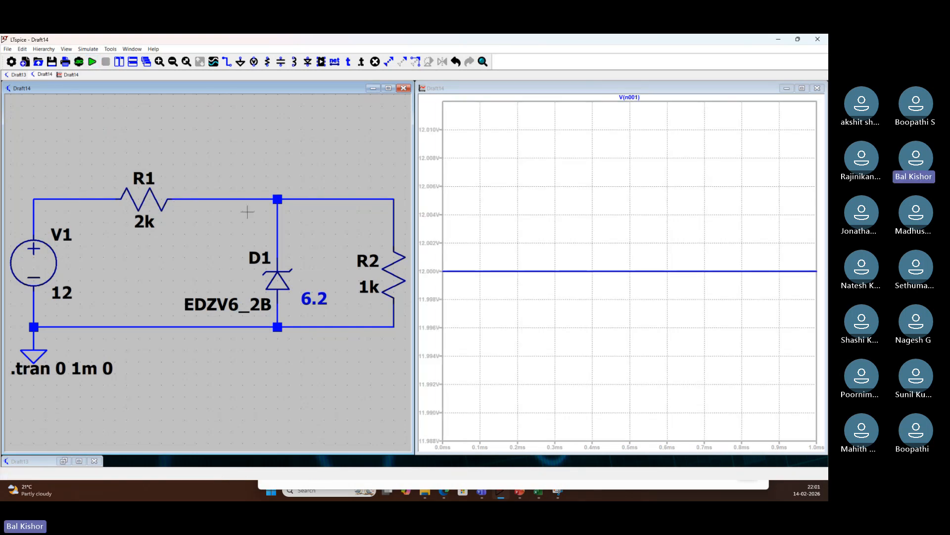
{"action": "left_click", "coordinate": [300, 199]}
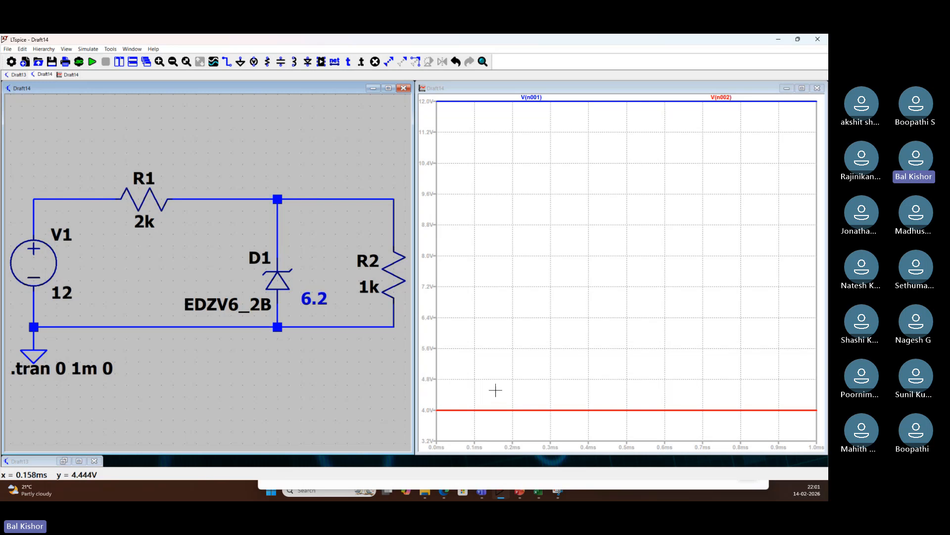
Set the resistance of R2 to 20k, rerun the simulation and plot only the zener output node voltage
{"action": "right_click", "coordinate": [390, 271]}
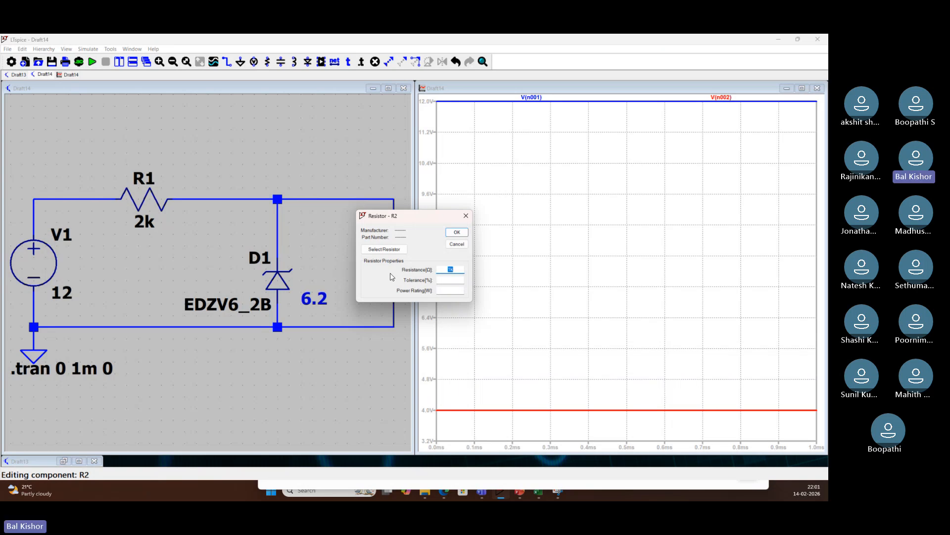
{"action": "type", "text": "20k"}
{"action": "key", "text": "Return"}
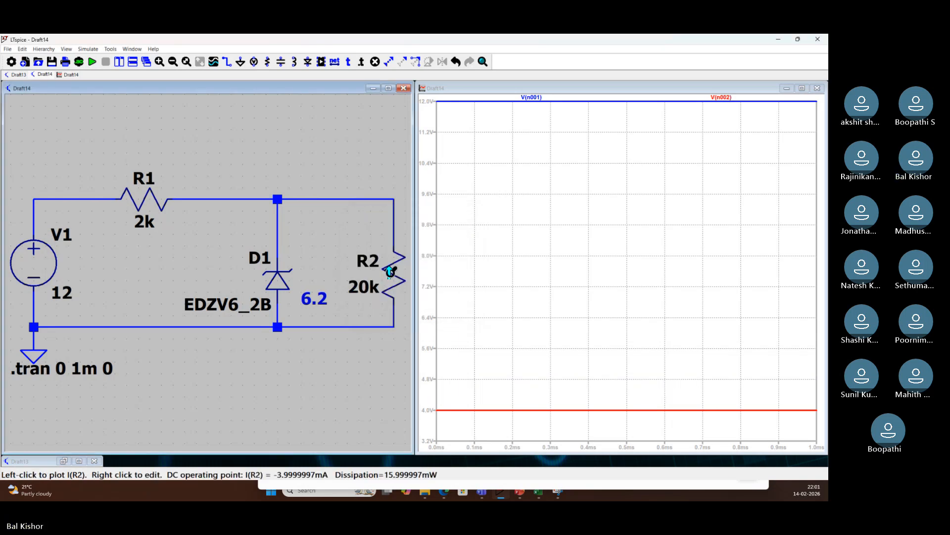
{"action": "left_click", "coordinate": [92, 62]}
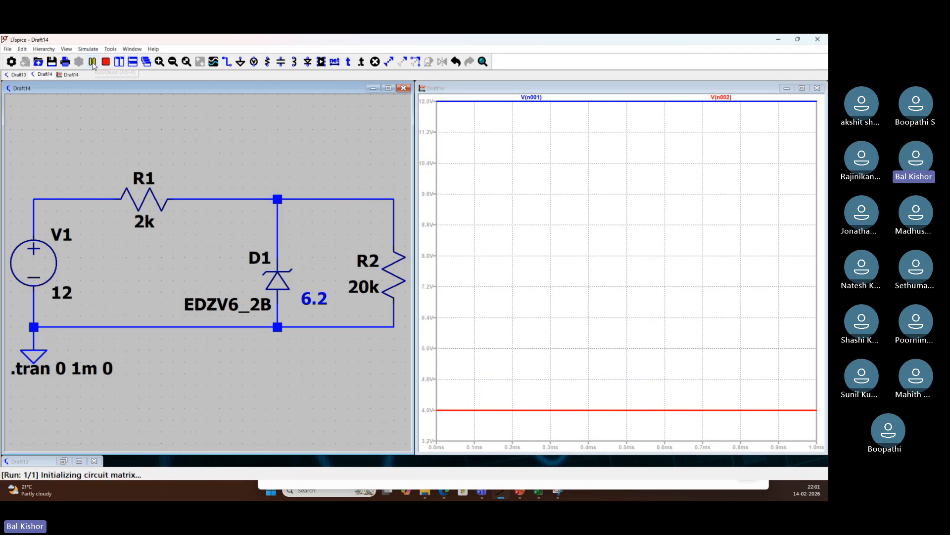
{"action": "left_click", "coordinate": [295, 199]}
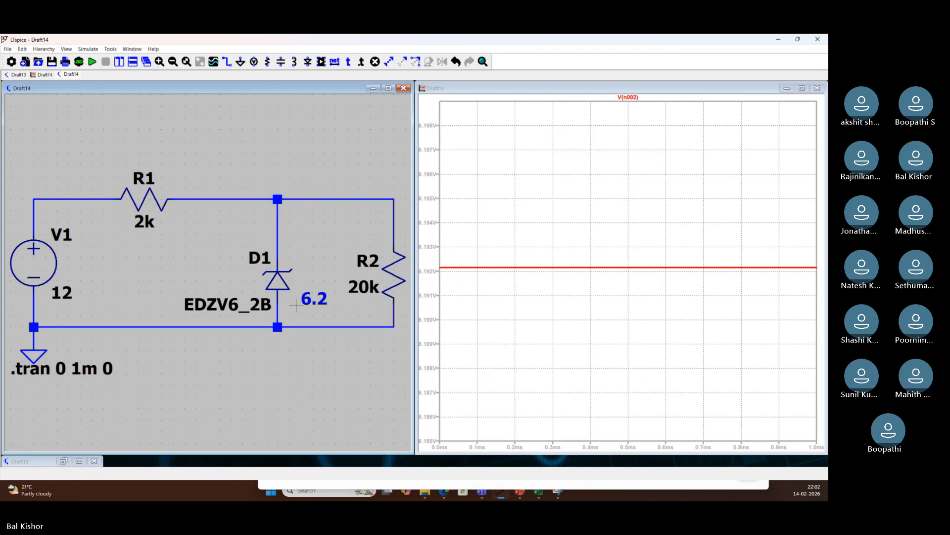
Change source V1 to a SINE function with 12 V amplitude and 10 Hz frequency, and rerun the simulation
{"action": "right_click", "coordinate": [37, 268]}
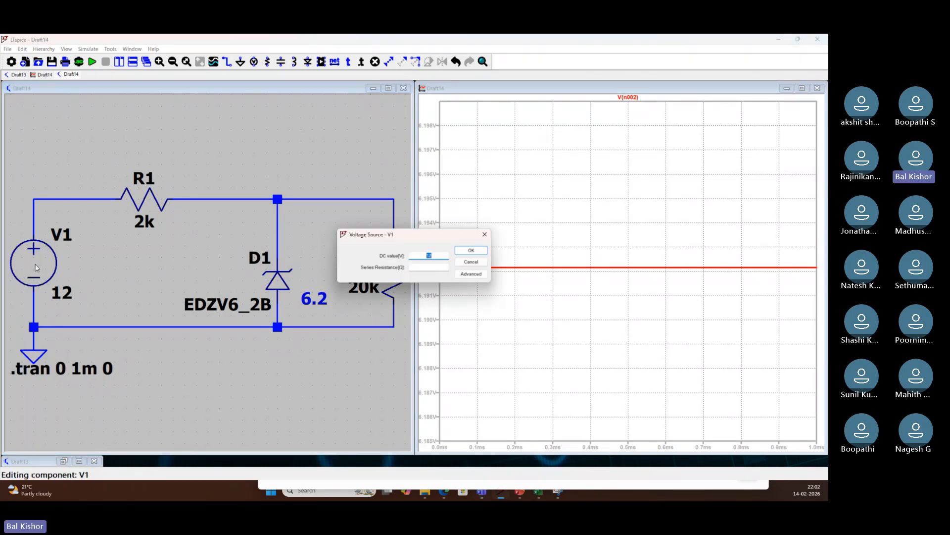
{"action": "left_click", "coordinate": [472, 274]}
{"action": "left_click", "coordinate": [303, 201]}
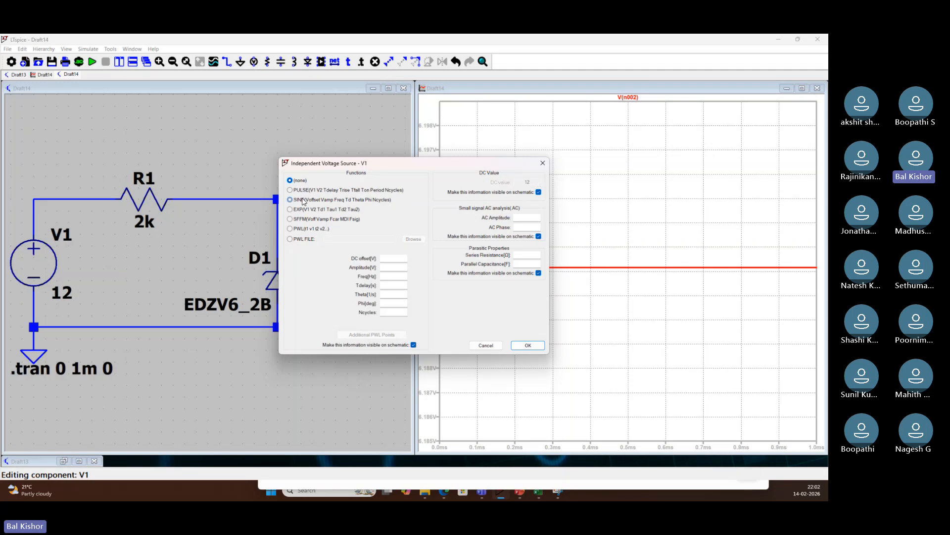
{"action": "left_click", "coordinate": [394, 267]}
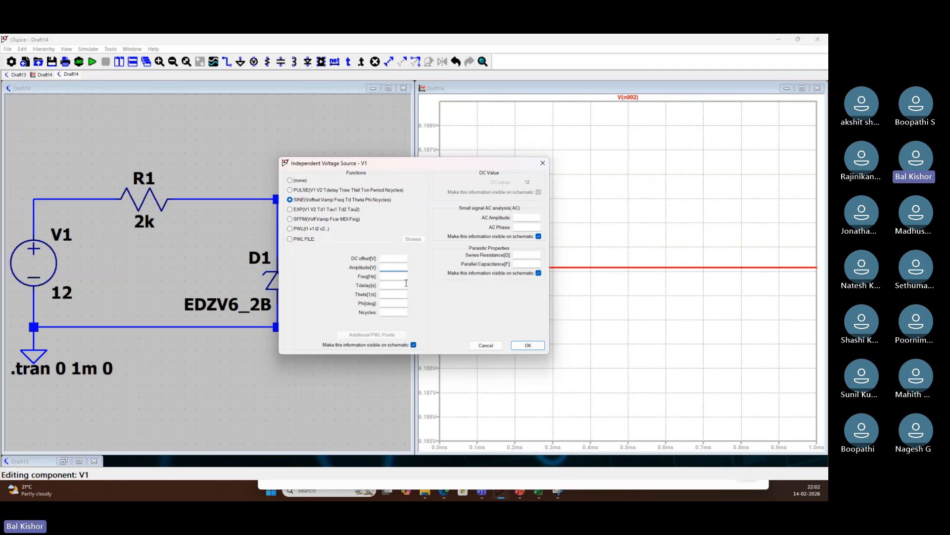
{"action": "left_click", "coordinate": [400, 278]}
{"action": "left_click", "coordinate": [528, 345]}
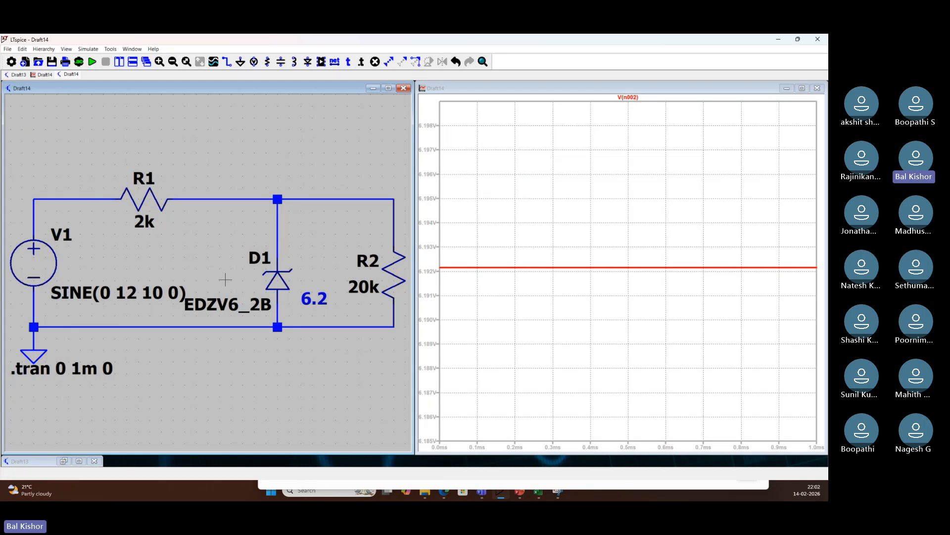
{"action": "left_click", "coordinate": [93, 62]}
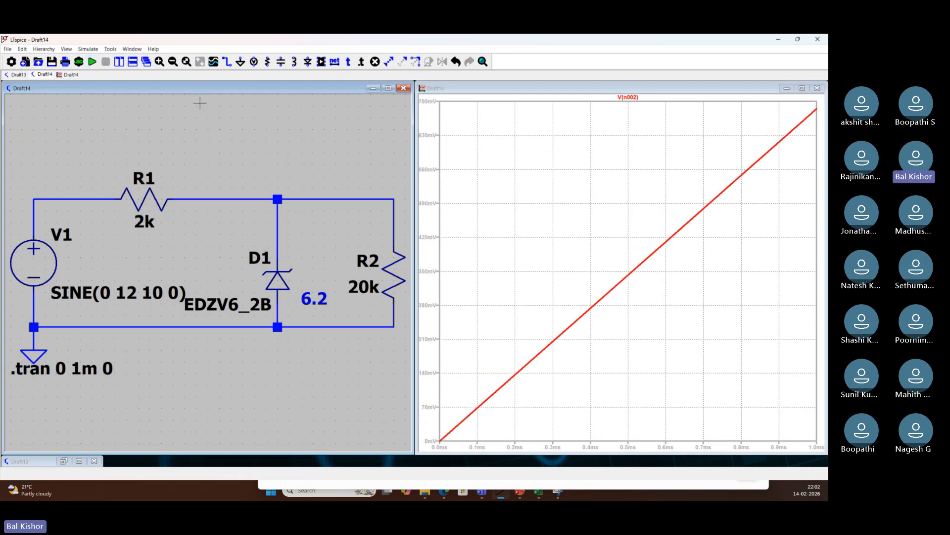
Set the transient stop time to 0.5, rerun the simulation and add the V1 source node voltage to the plot
{"action": "left_click", "coordinate": [78, 62]}
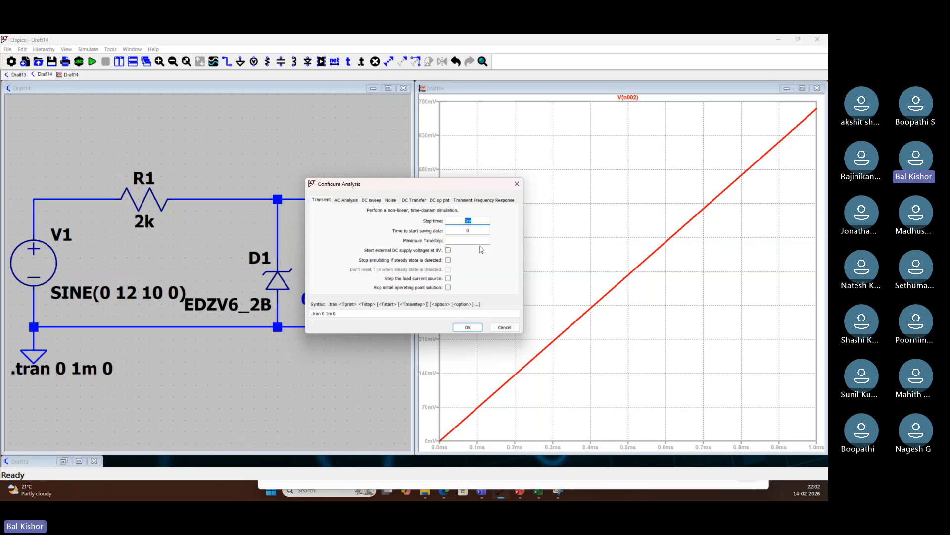
{"action": "type", "text": "0.5"}
{"action": "key", "text": "Return"}
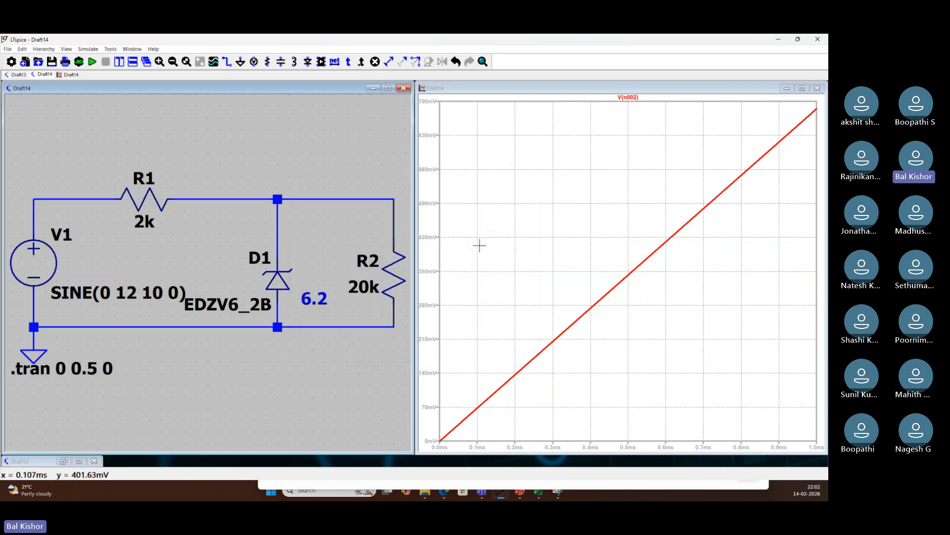
{"action": "left_click", "coordinate": [95, 63]}
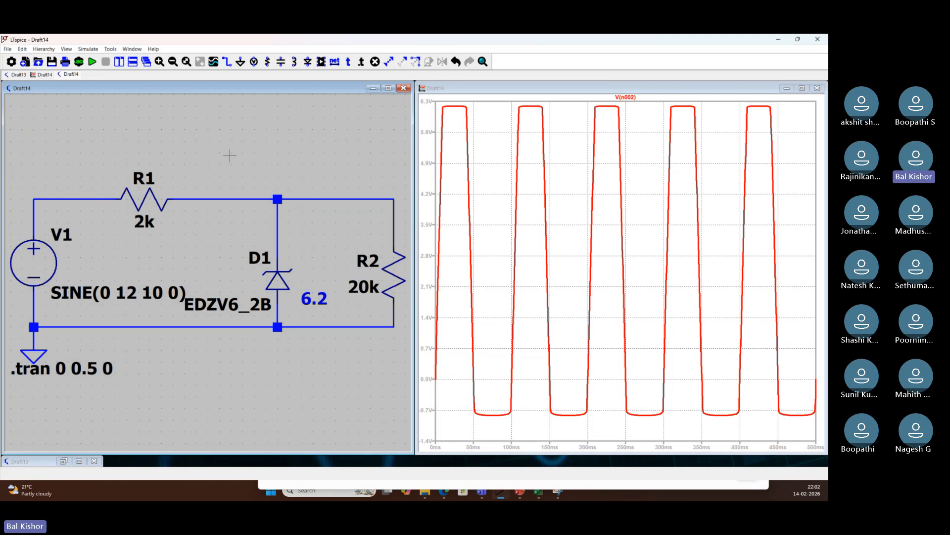
{"action": "left_click", "coordinate": [59, 199]}
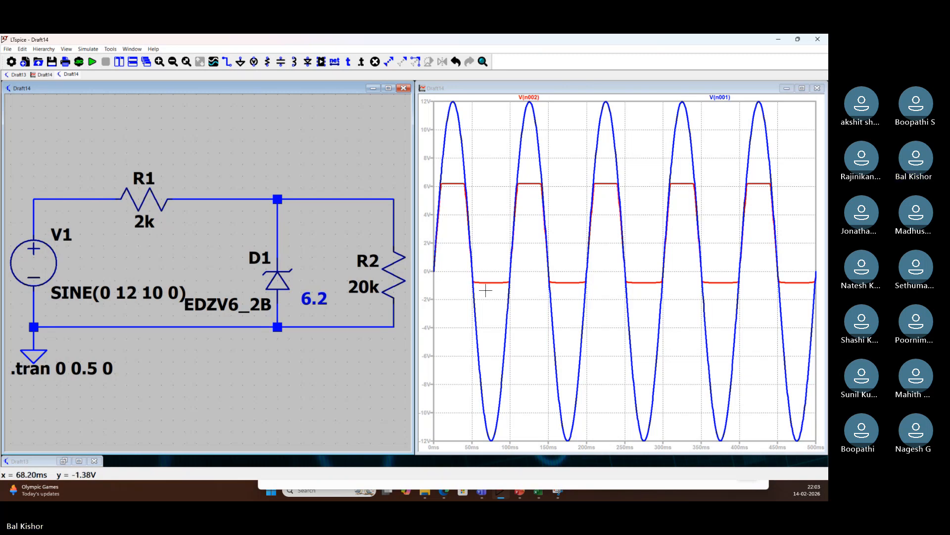
Attach cursors to the V(n002) trace and measure its clipped positive level near 24 ms and negative level near 78 ms
{"action": "left_click", "coordinate": [529, 101]}
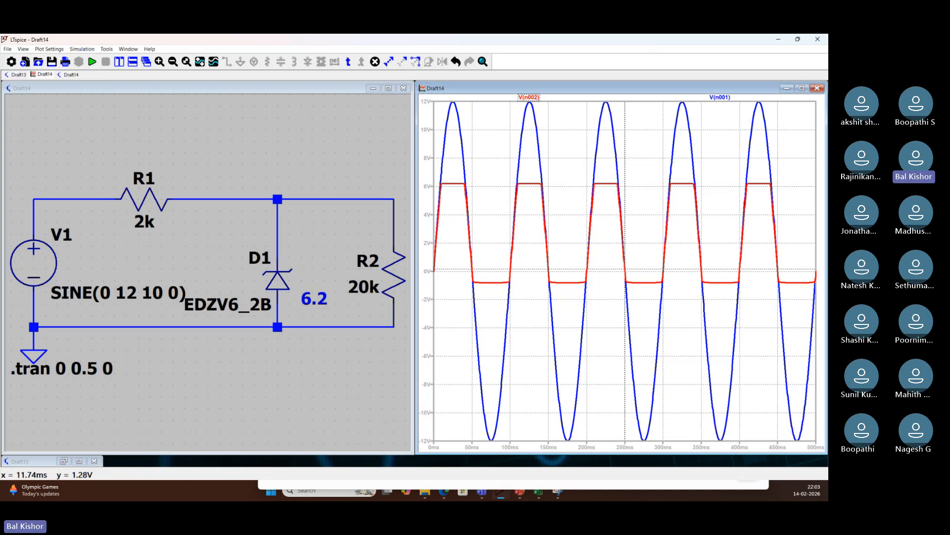
{"action": "left_click_drag", "start_coordinate": [341, 346], "coordinate": [269, 349]}
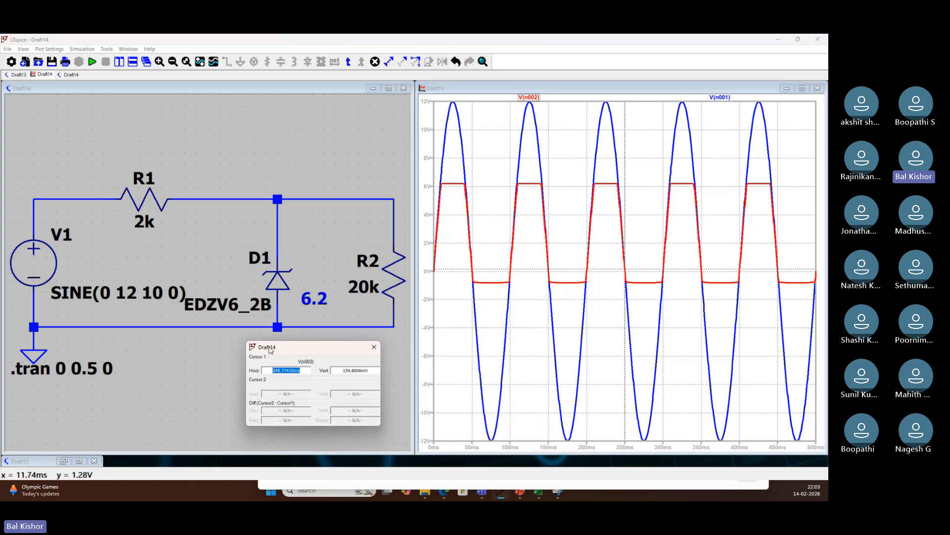
{"action": "left_click", "coordinate": [549, 178]}
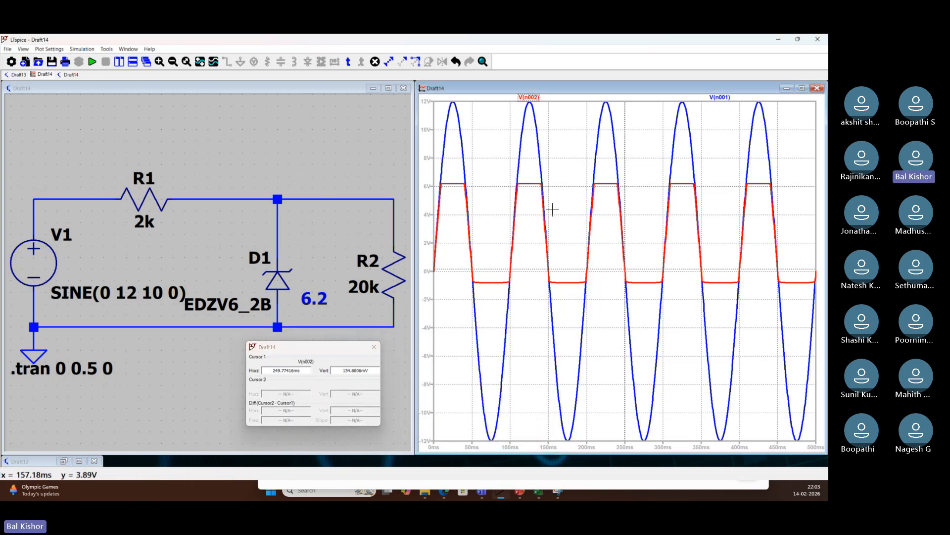
{"action": "left_click", "coordinate": [534, 100]}
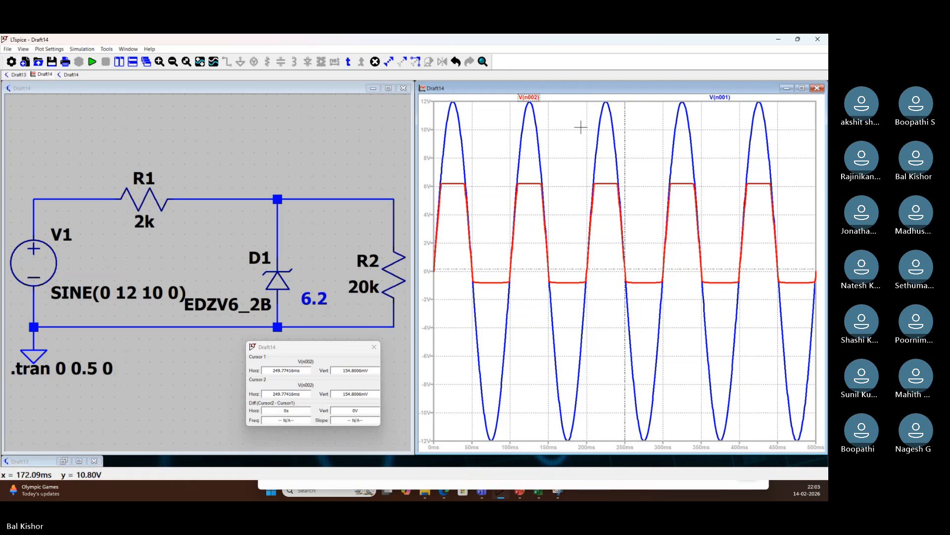
{"action": "left_click_drag", "start_coordinate": [627, 176], "coordinate": [454, 192]}
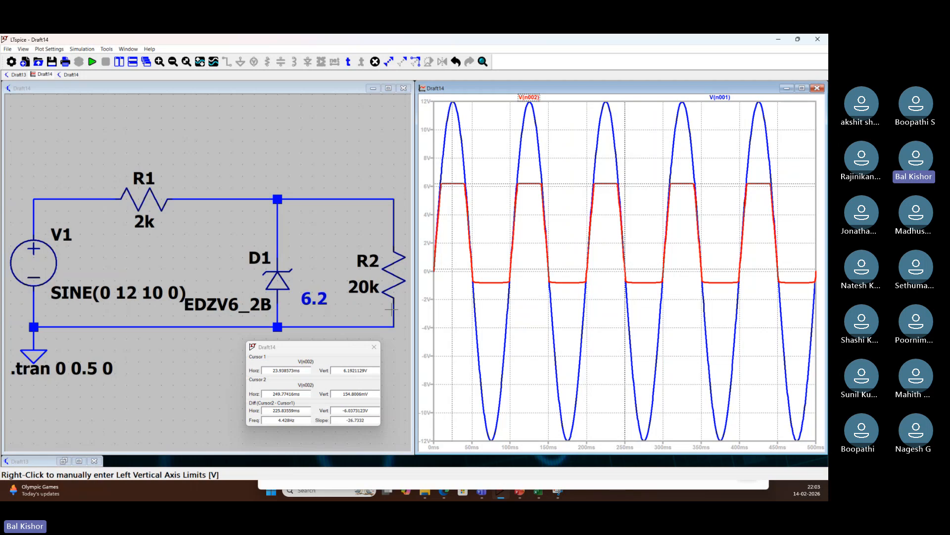
{"action": "left_click_drag", "start_coordinate": [453, 193], "coordinate": [493, 195]}
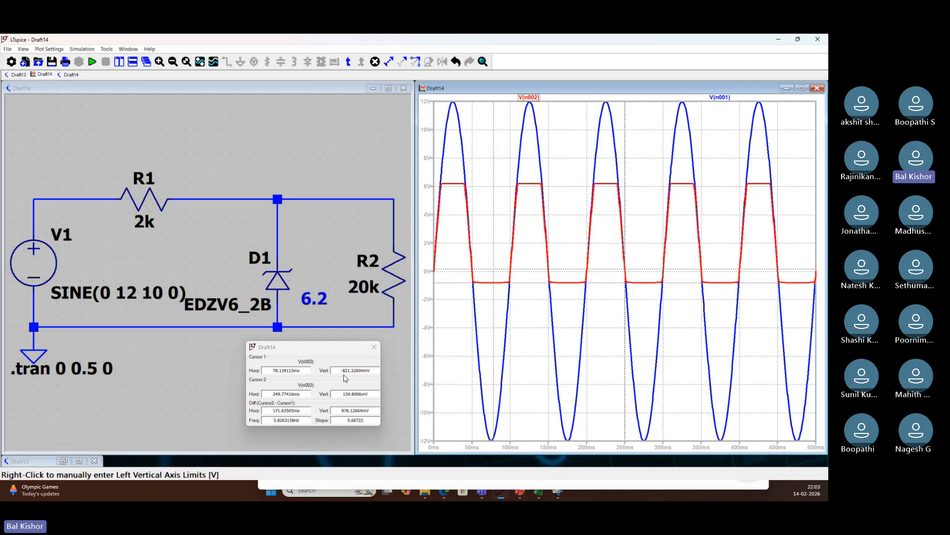
Replace the model of diode D1 with the Rohm FTZ6_8E zener with 6.8 V breakdown voltage from the diode library
{"action": "left_click", "coordinate": [318, 241]}
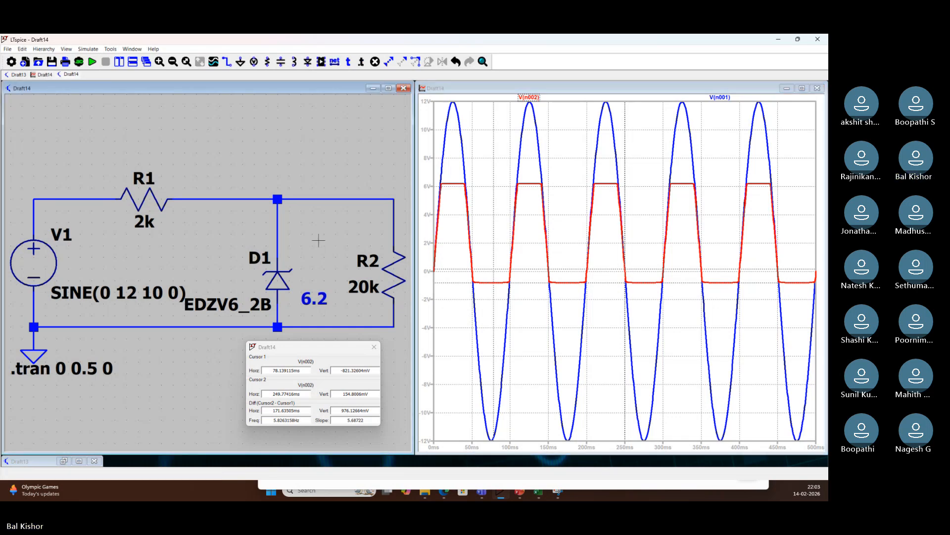
{"action": "right_click", "coordinate": [262, 282]}
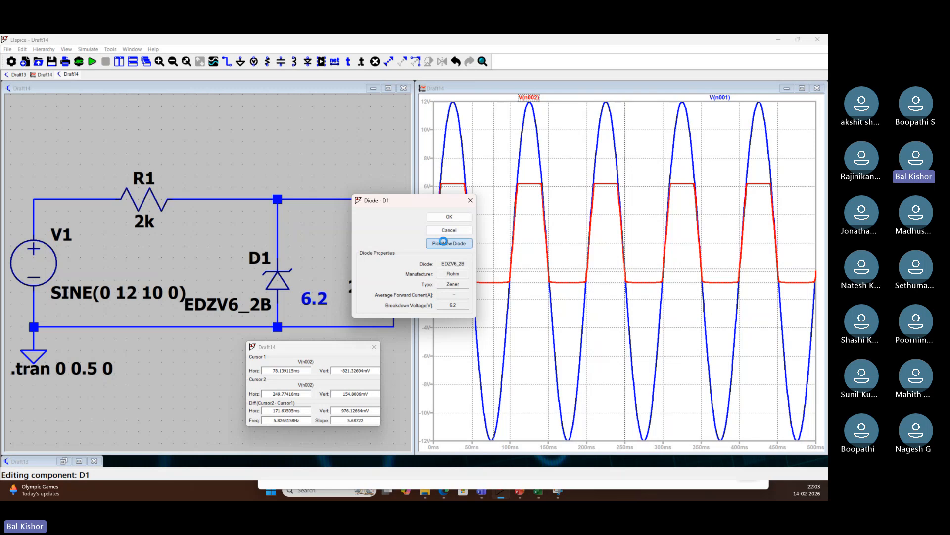
{"action": "left_click", "coordinate": [443, 242]}
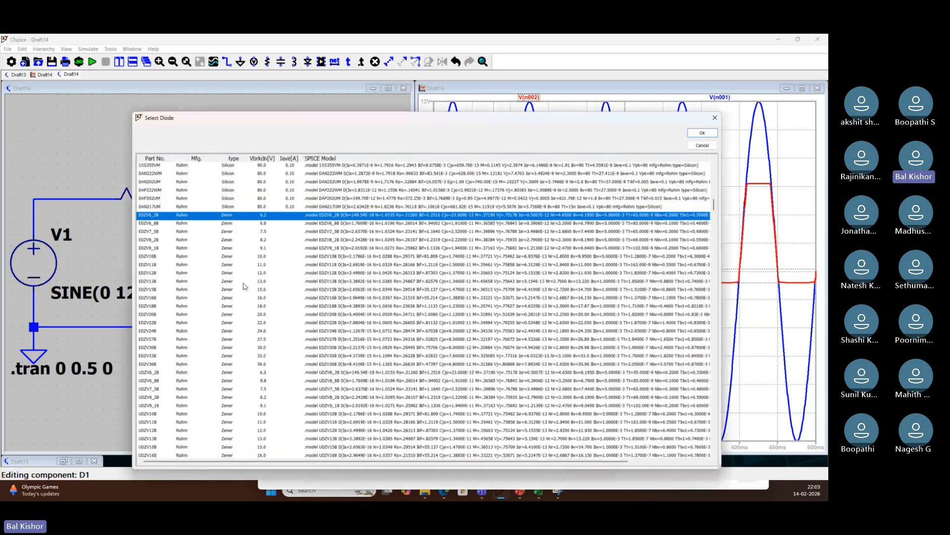
{"action": "scroll", "coordinate": [250, 298], "scroll_direction": "down", "scroll_amount": 15}
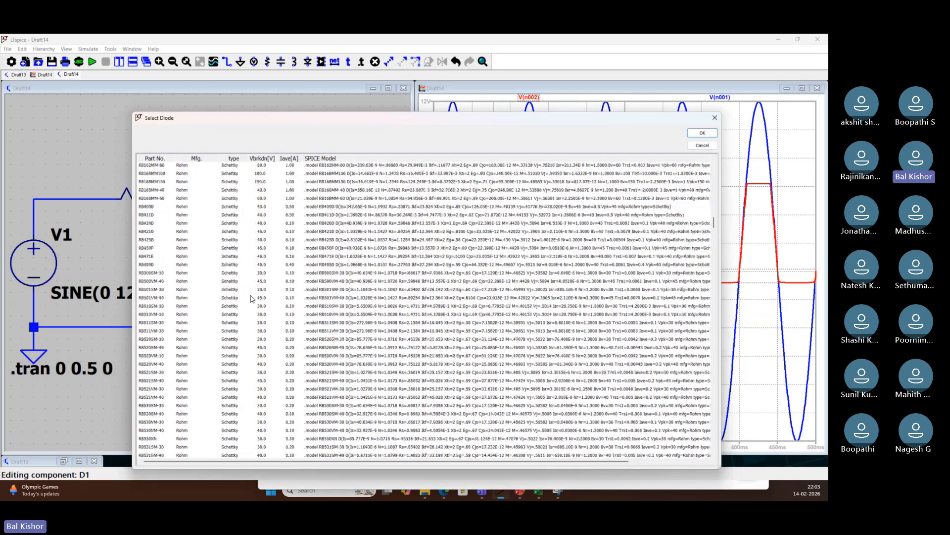
{"action": "scroll", "coordinate": [251, 298], "scroll_direction": "down", "scroll_amount": 15}
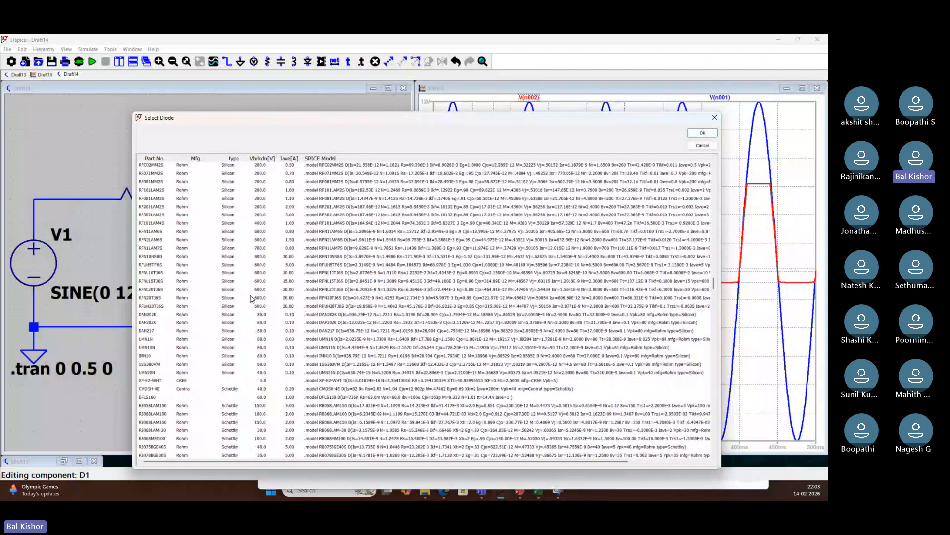
{"action": "scroll", "coordinate": [251, 299], "scroll_direction": "down", "scroll_amount": 15}
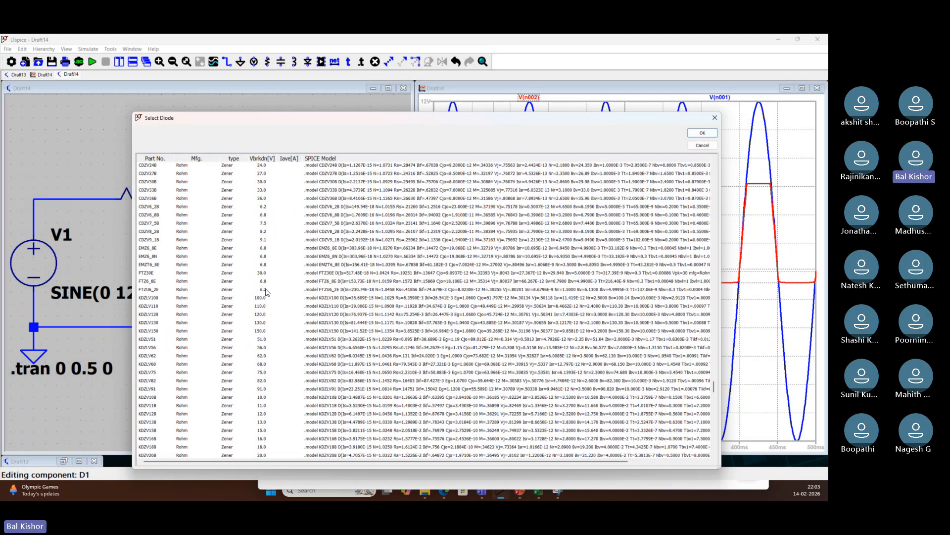
{"action": "left_click", "coordinate": [267, 281]}
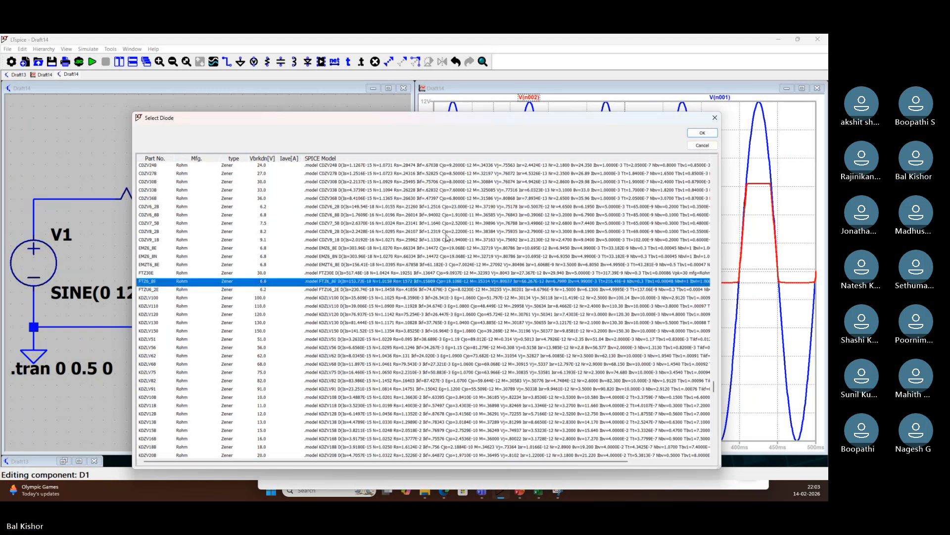
{"action": "key", "text": "Return"}
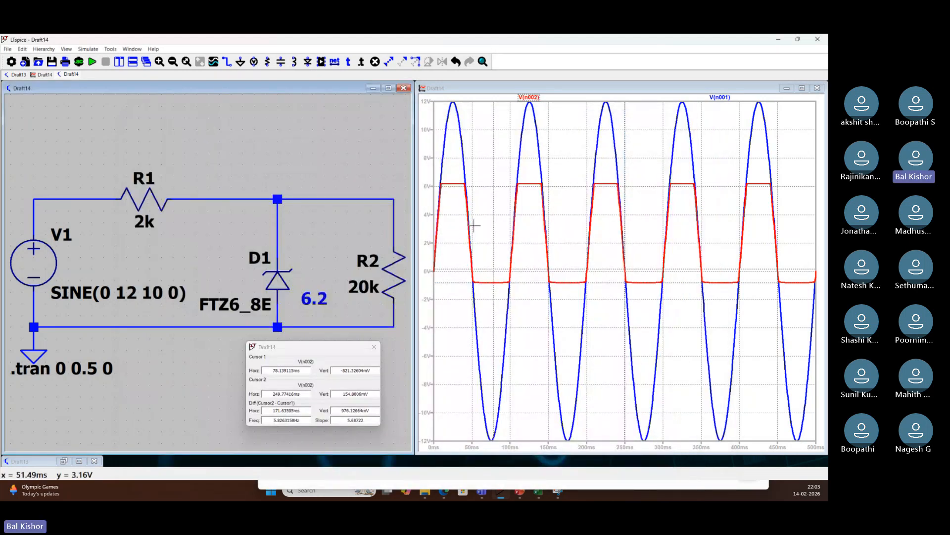
Rerun the simulation with the FTZ6_8E diode and reattach the measuring cursor to the V(n002) trace
{"action": "left_click", "coordinate": [452, 203]}
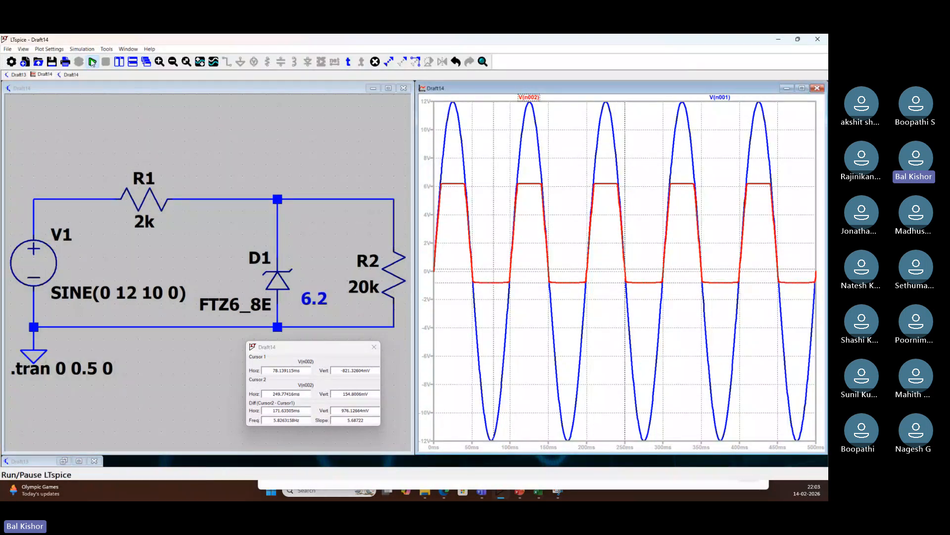
{"action": "left_click", "coordinate": [92, 62]}
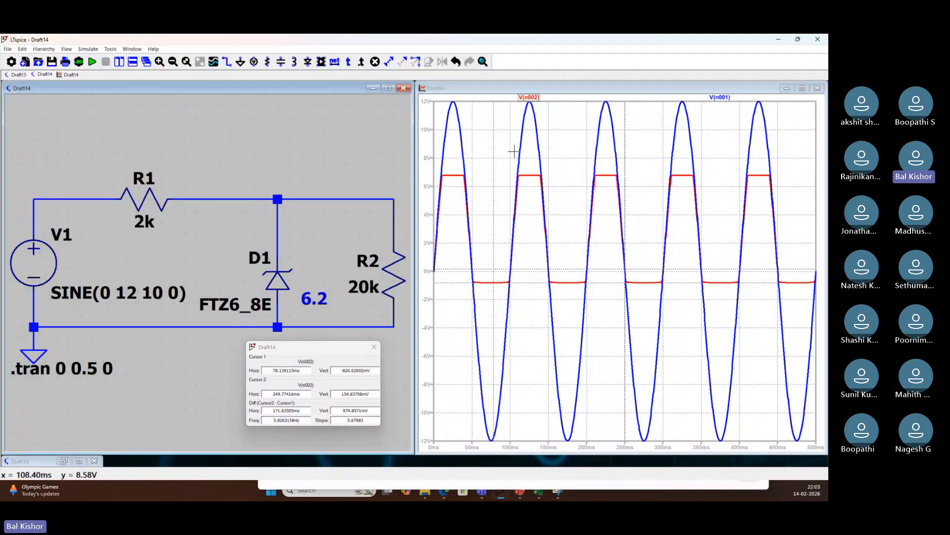
{"action": "left_click", "coordinate": [531, 101]}
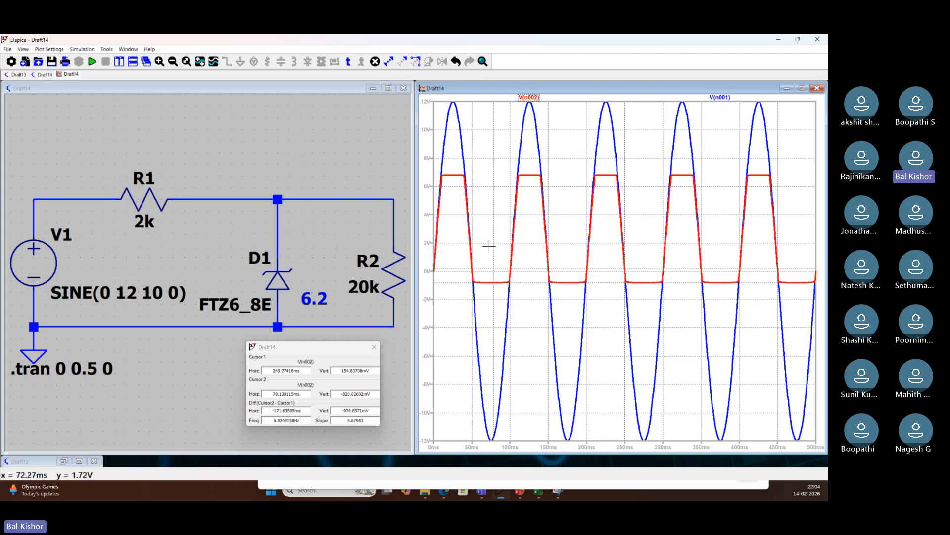
Measure the positive clipped level of the V(n002) trace near 25 ms with the second cursor
{"action": "left_click_drag", "start_coordinate": [500, 246], "coordinate": [454, 243]}
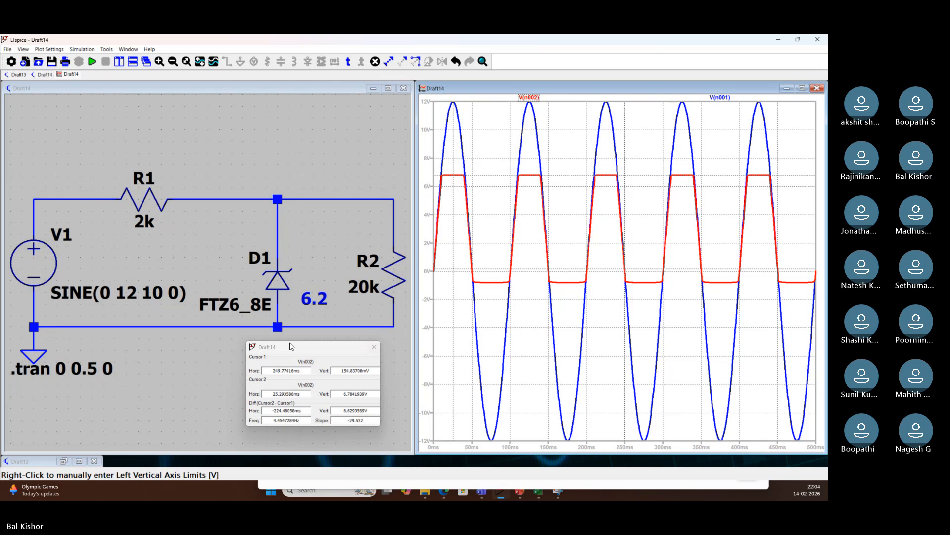
{"action": "left_click", "coordinate": [197, 384]}
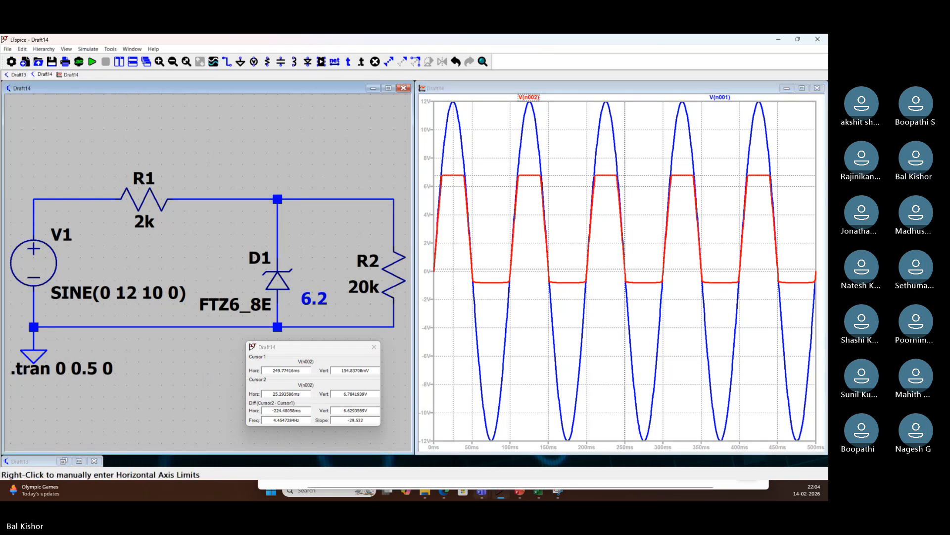
Switch to the training PDF and tick-mark the Zener Diode Parametric circuit's .step directive, its values 10, 12 and 15, and the BZX84C10L model
{"action": "left_click", "coordinate": [444, 492]}
{"action": "left_click", "coordinate": [391, 454]}
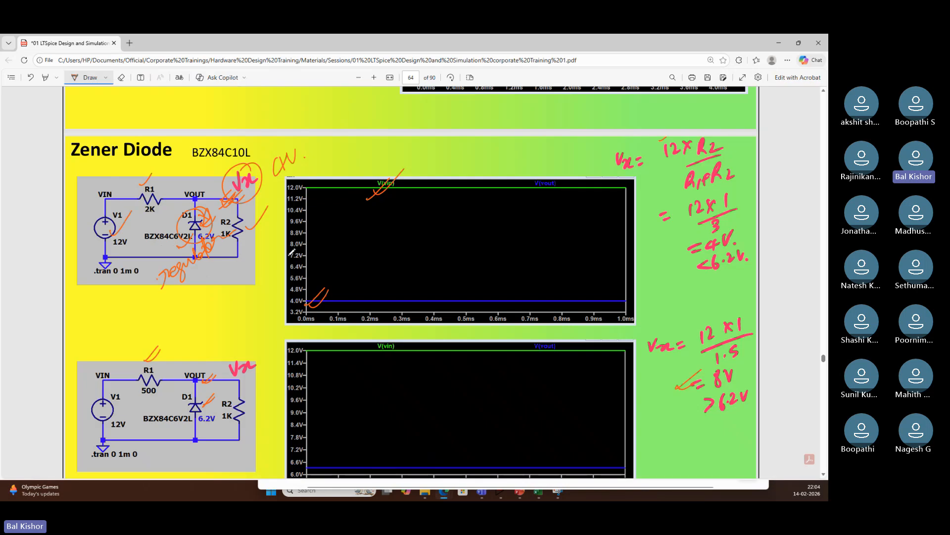
{"action": "scroll", "coordinate": [292, 251], "scroll_direction": "down", "scroll_amount": 10}
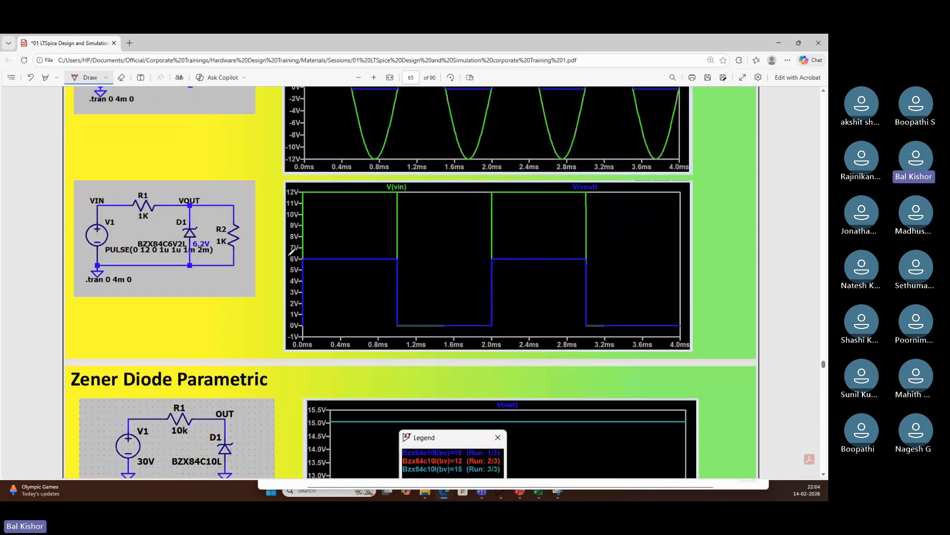
{"action": "scroll", "coordinate": [292, 251], "scroll_direction": "down", "scroll_amount": 5}
{"action": "scroll", "coordinate": [291, 252], "scroll_direction": "down", "scroll_amount": 1}
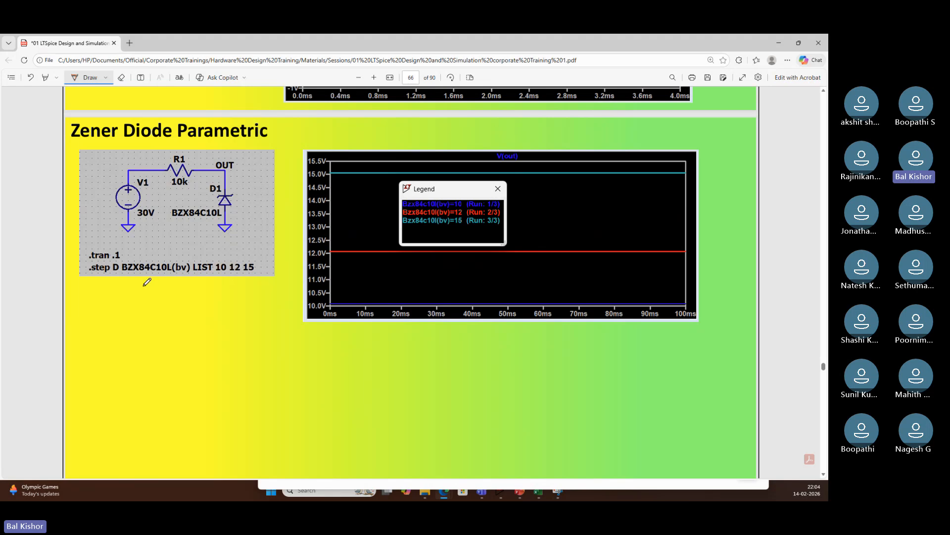
{"action": "left_click_drag", "start_coordinate": [142, 284], "coordinate": [190, 277]}
{"action": "left_click_drag", "start_coordinate": [223, 260], "coordinate": [268, 254]}
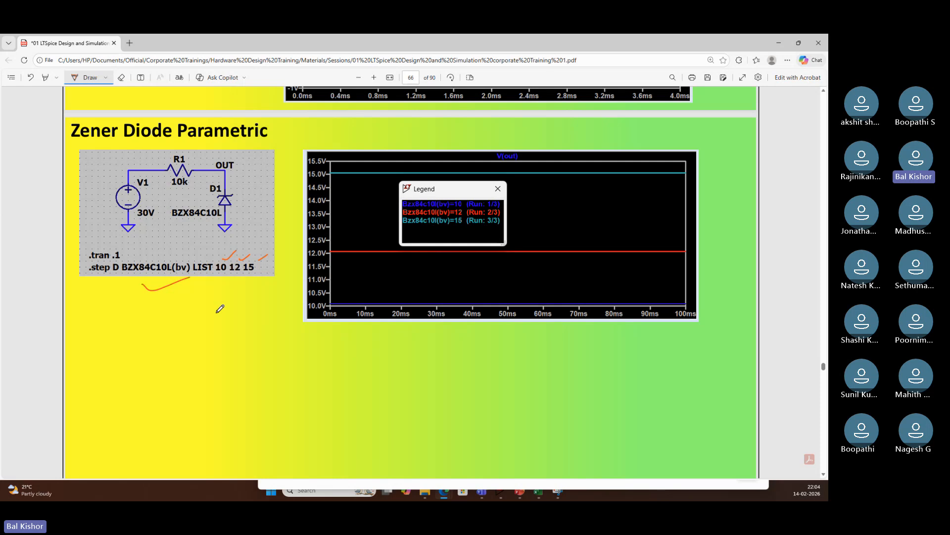
{"action": "left_click_drag", "start_coordinate": [192, 225], "coordinate": [226, 215]}
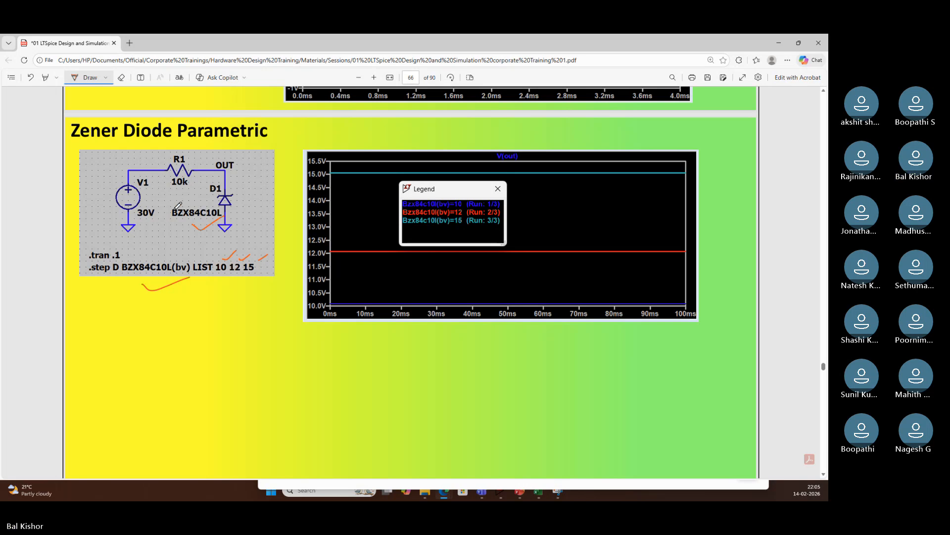
Look ahead at the buck, boost, buck-boost and Cuk circuits on the Converters design page, and return to the Zener Diode Parametric page
{"action": "scroll", "coordinate": [345, 373], "scroll_direction": "down", "scroll_amount": 1}
{"action": "scroll", "coordinate": [348, 368], "scroll_direction": "down", "scroll_amount": 8}
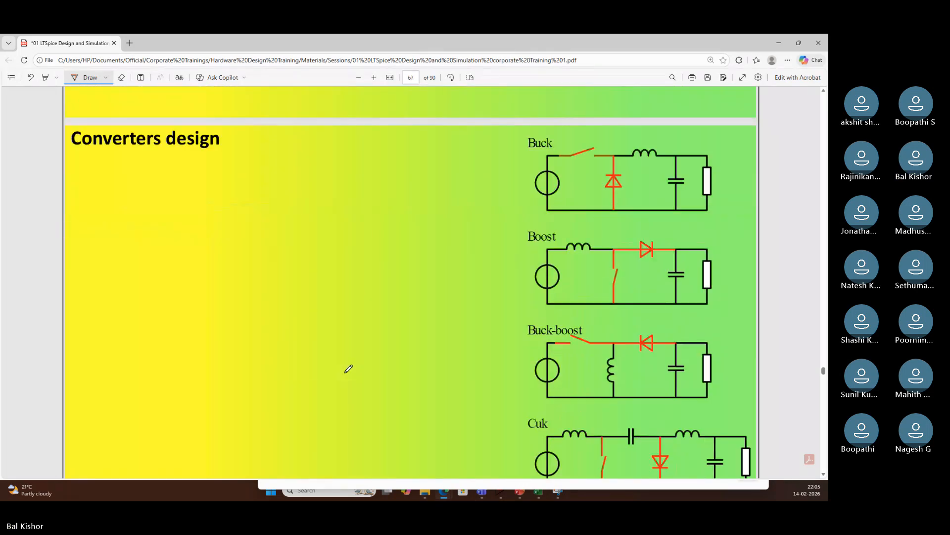
{"action": "scroll", "coordinate": [348, 369], "scroll_direction": "down", "scroll_amount": 1}
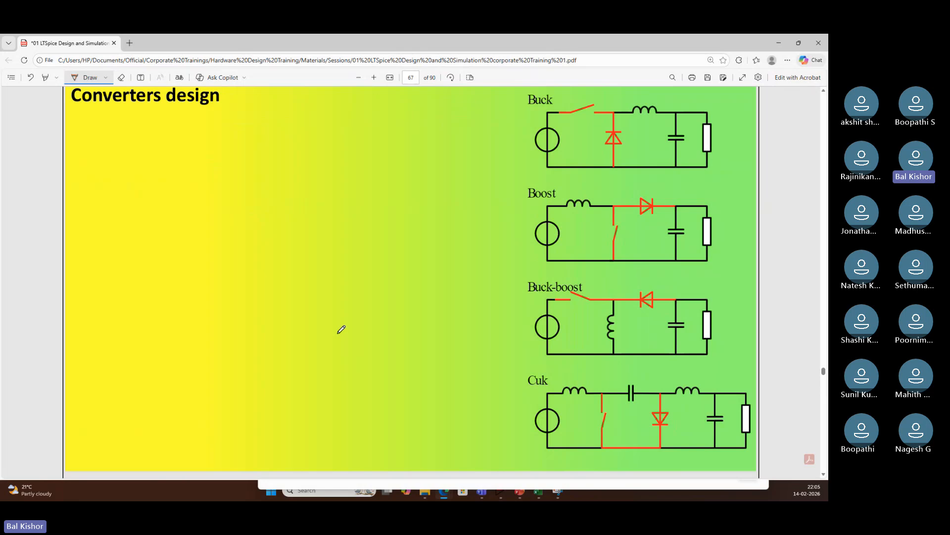
{"action": "scroll", "coordinate": [412, 256], "scroll_direction": "up", "scroll_amount": 7}
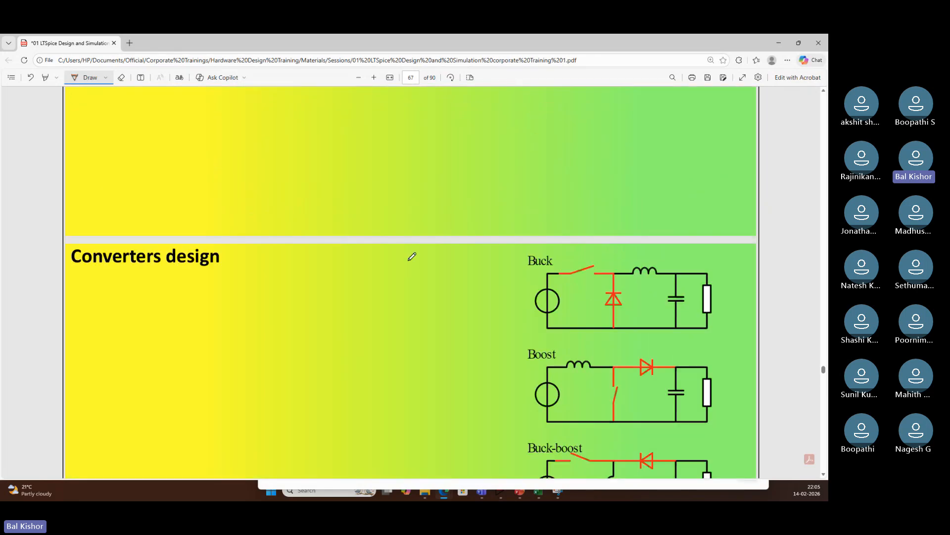
{"action": "scroll", "coordinate": [411, 256], "scroll_direction": "up", "scroll_amount": 3}
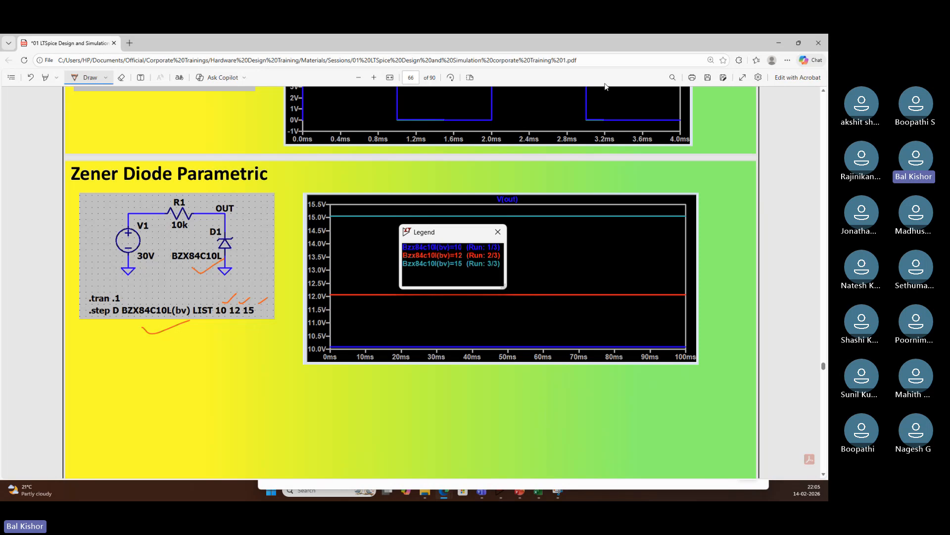
Return to the zener clipping circuit in LTspice and close the cursor readout window
{"action": "left_click", "coordinate": [778, 45]}
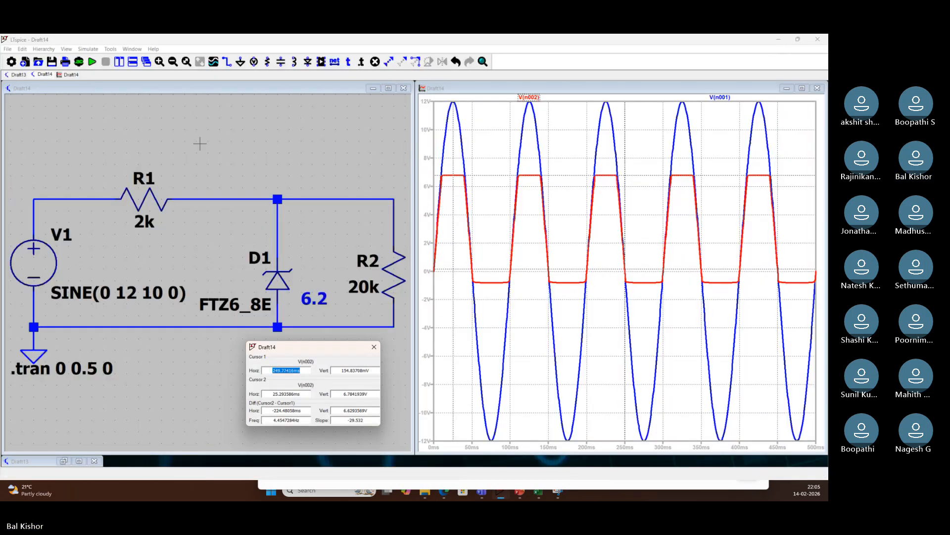
{"action": "left_click", "coordinate": [374, 348]}
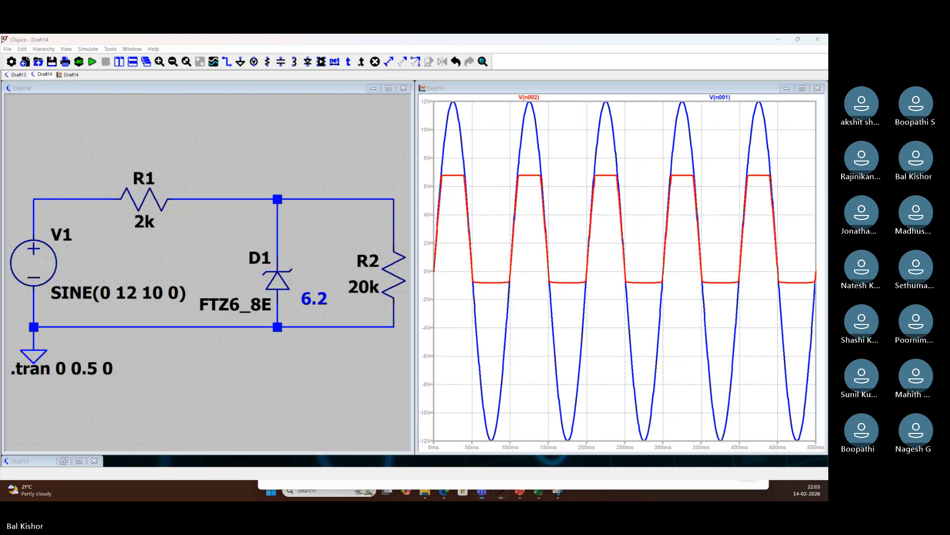